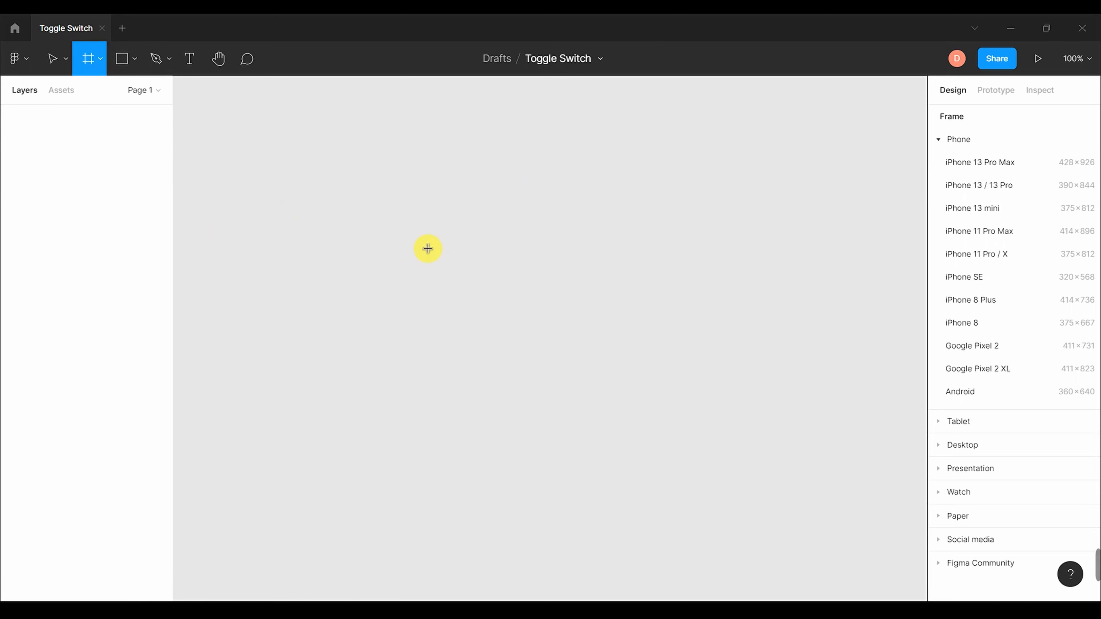
# - Draw a square frame about 333 × 333 on the canvas and set its width and height to 500
pyautogui.moveTo(289, 153); pyautogui.dragTo(528, 392)
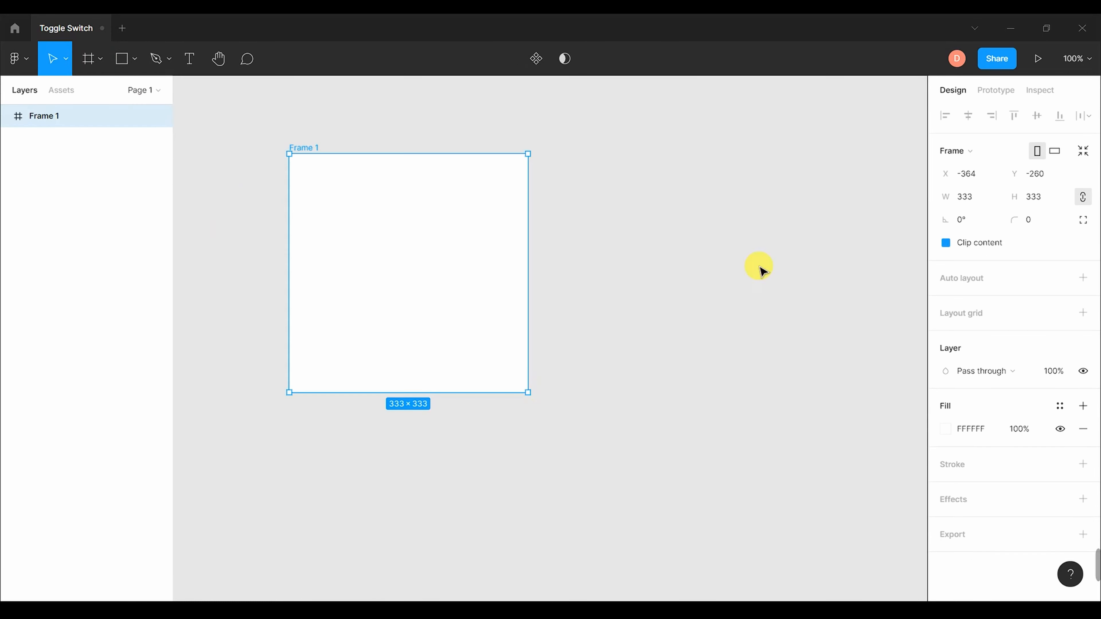
pyautogui.click(963, 202)
pyautogui.write('500')
pyautogui.click(1051, 202)
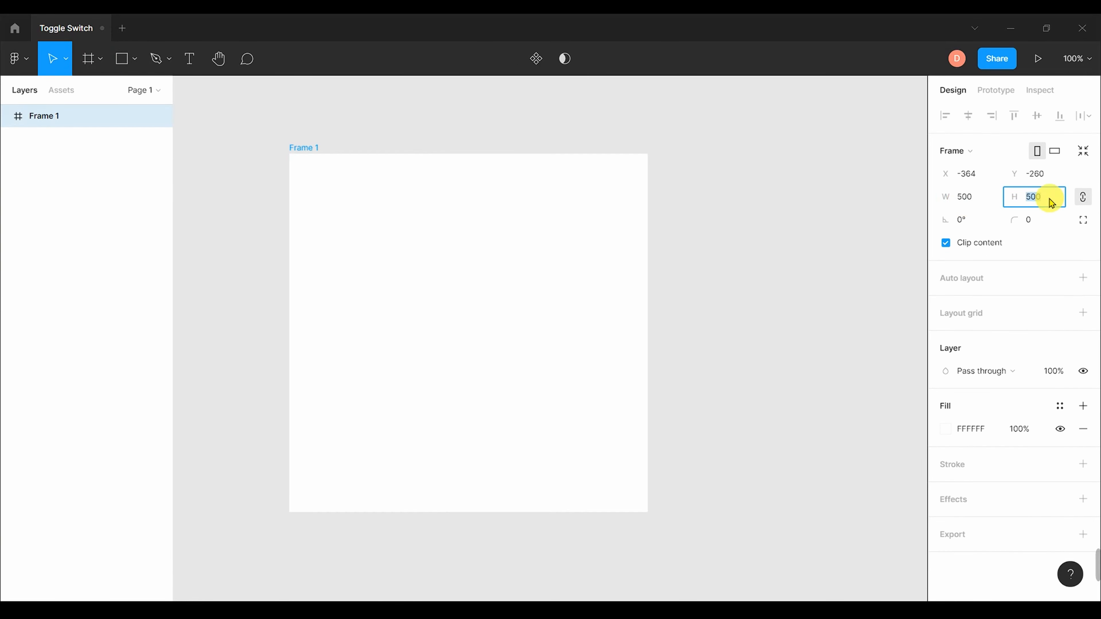
pyautogui.write('500')
pyautogui.press('Return')
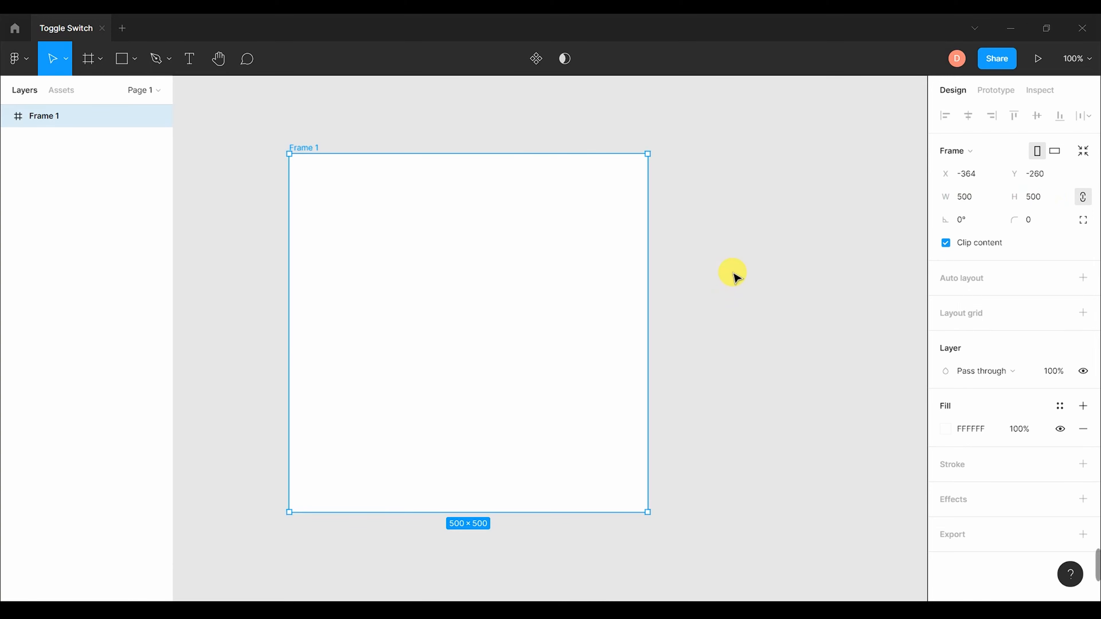
# - Reposition the frame so it sits around the middle of the visible canvas
pyautogui.moveTo(535, 284); pyautogui.dragTo(448, 227)
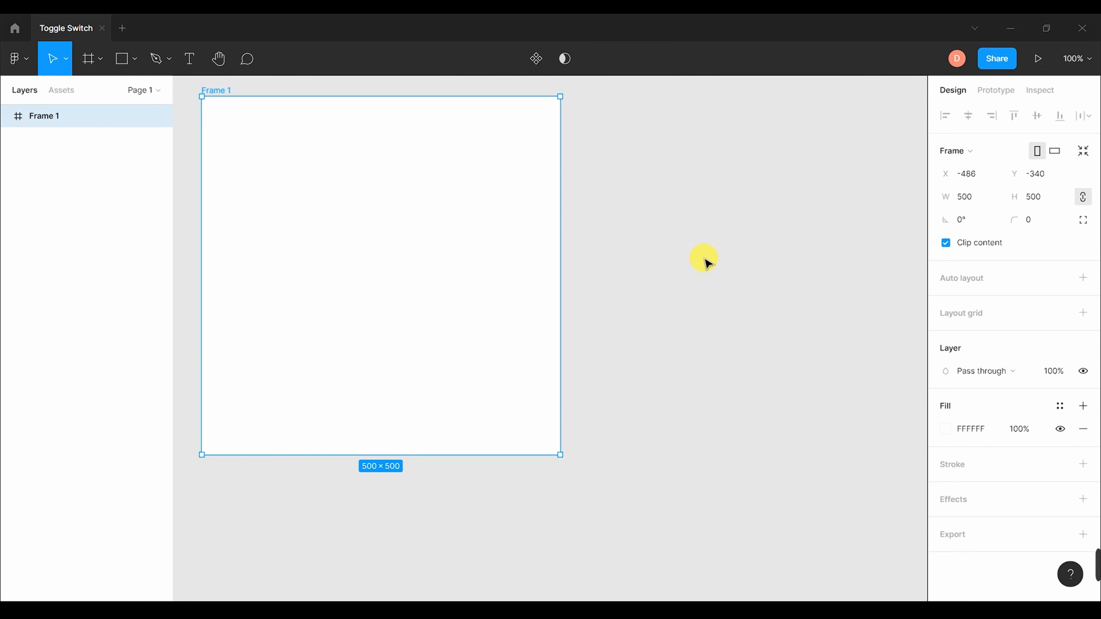
pyautogui.click(705, 260)
pyautogui.moveTo(315, 221); pyautogui.dragTo(479, 271)
pyautogui.click(776, 243)
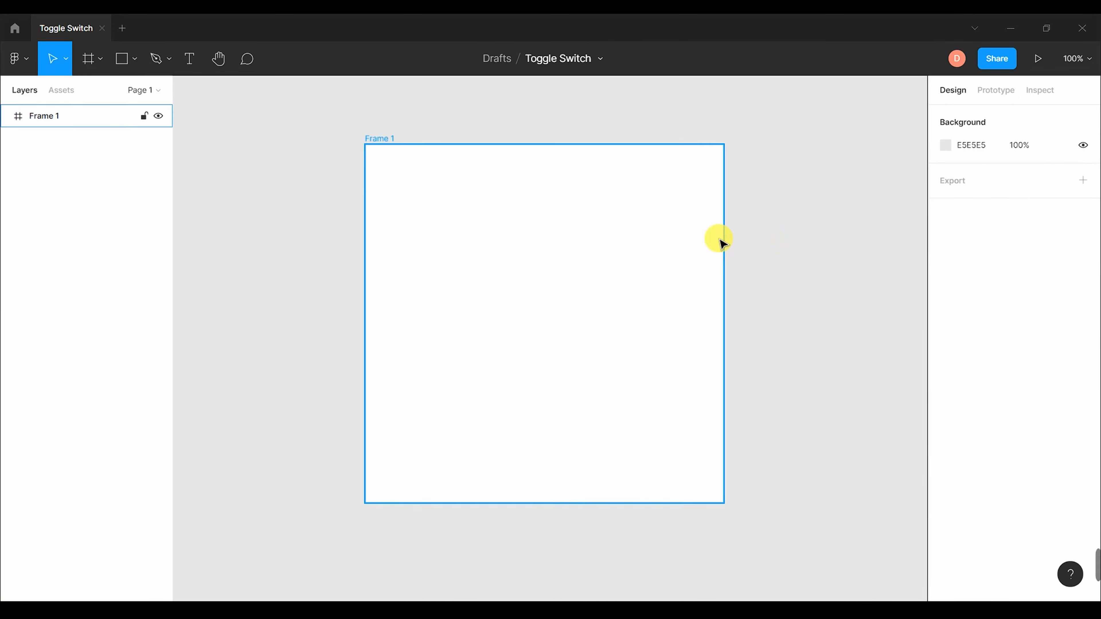
# - Draw a small rectangle about 71 × 26 in the frame's upper-left area
pyautogui.click(131, 65)
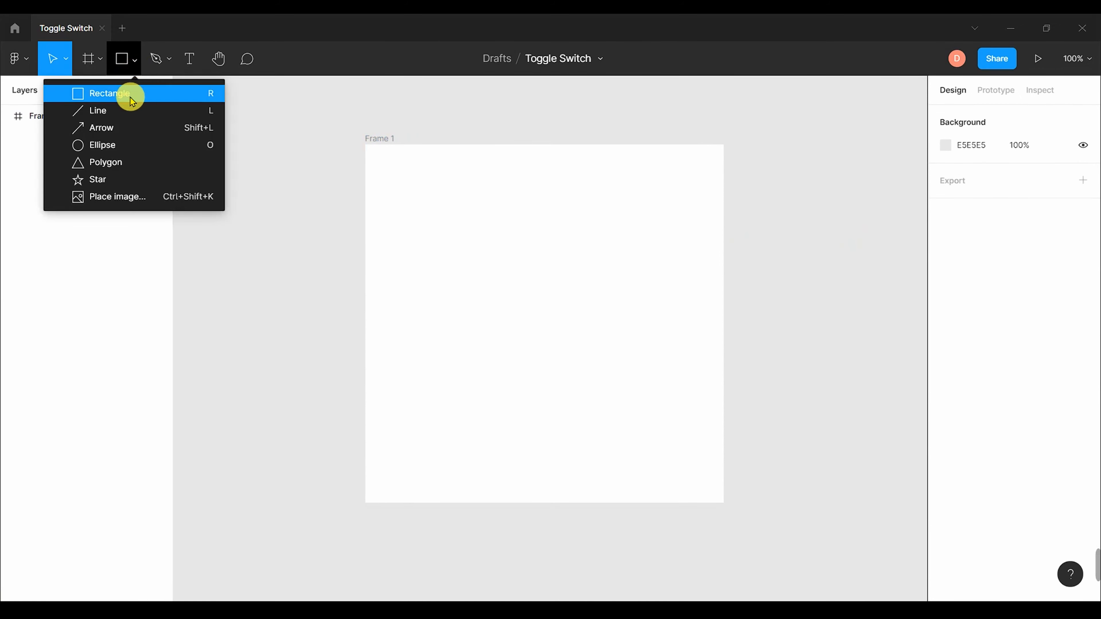
pyautogui.click(130, 92)
pyautogui.moveTo(409, 200)
pyautogui.mouseDown()
pyautogui.moveTo(420, 221)
pyautogui.moveTo(462, 216)
pyautogui.mouseUp()
pyautogui.click(774, 226)
pyautogui.click(441, 212)
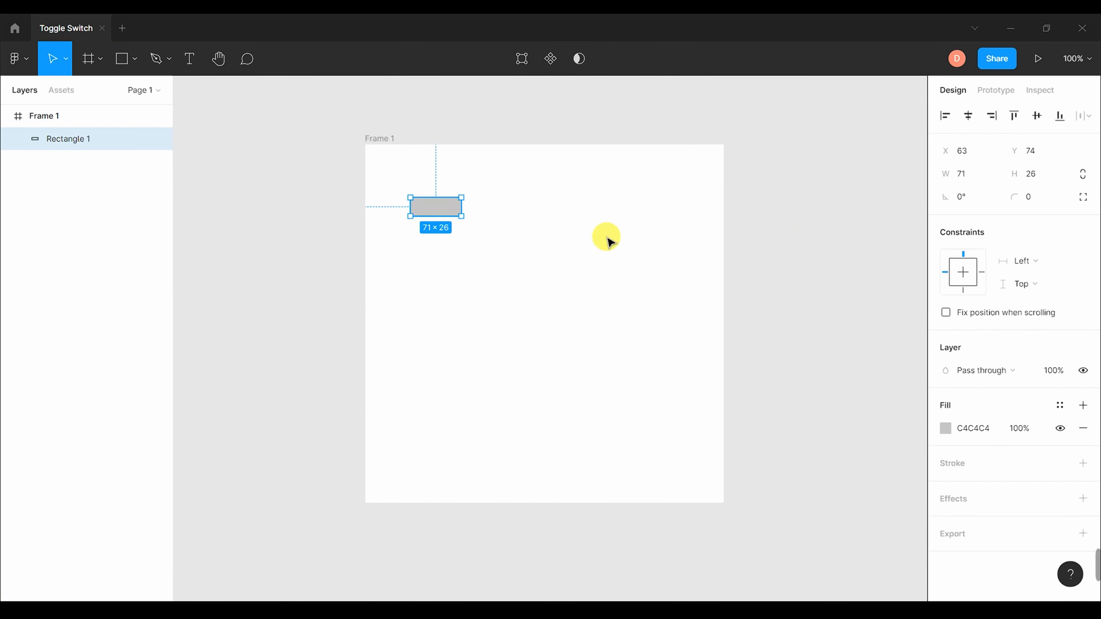
# - Give the rectangle a corner radius of 10 and resize it to 75 wide by 25 high
pyautogui.click(1035, 197)
pyautogui.write('10')
pyautogui.press('Return')
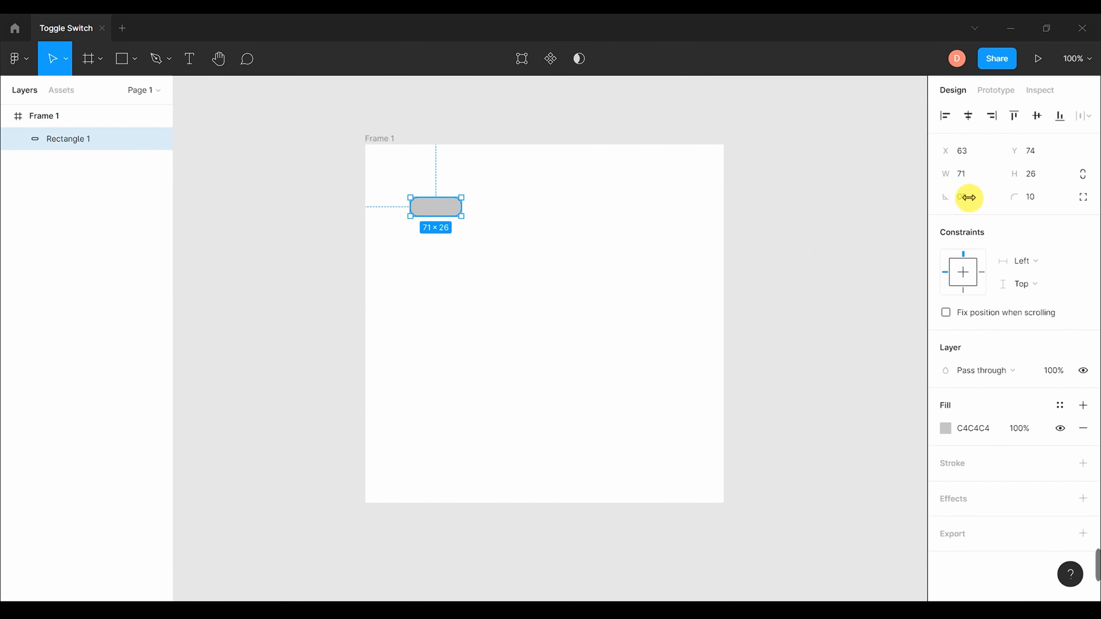
pyautogui.click(1040, 179)
pyautogui.write('25')
pyautogui.press('Return')
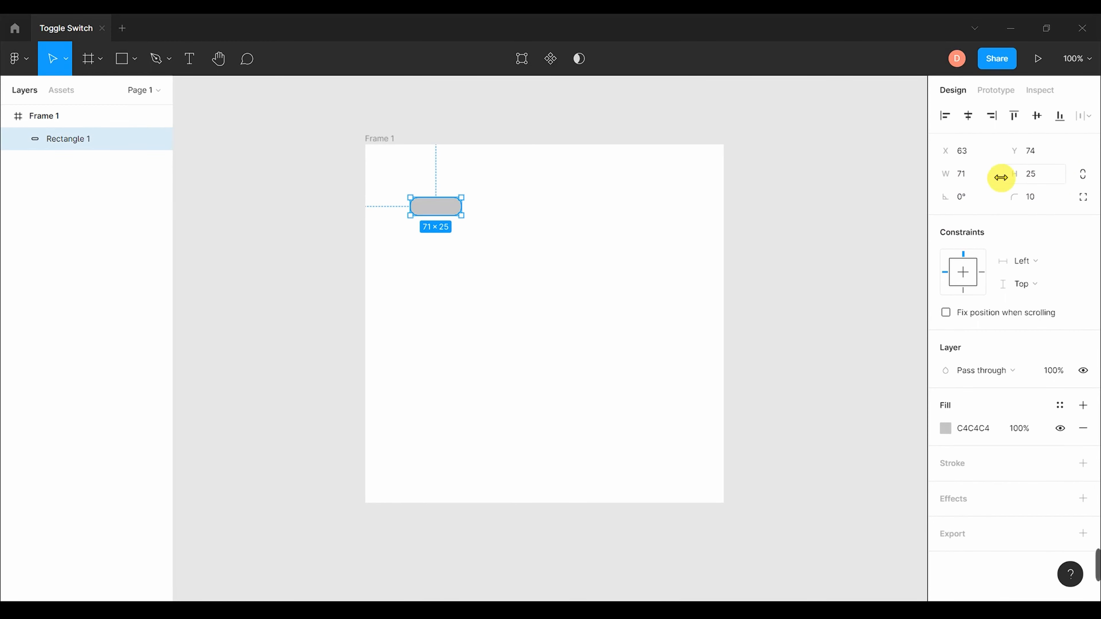
pyautogui.click(969, 180)
pyautogui.write('75')
pyautogui.press('Return')
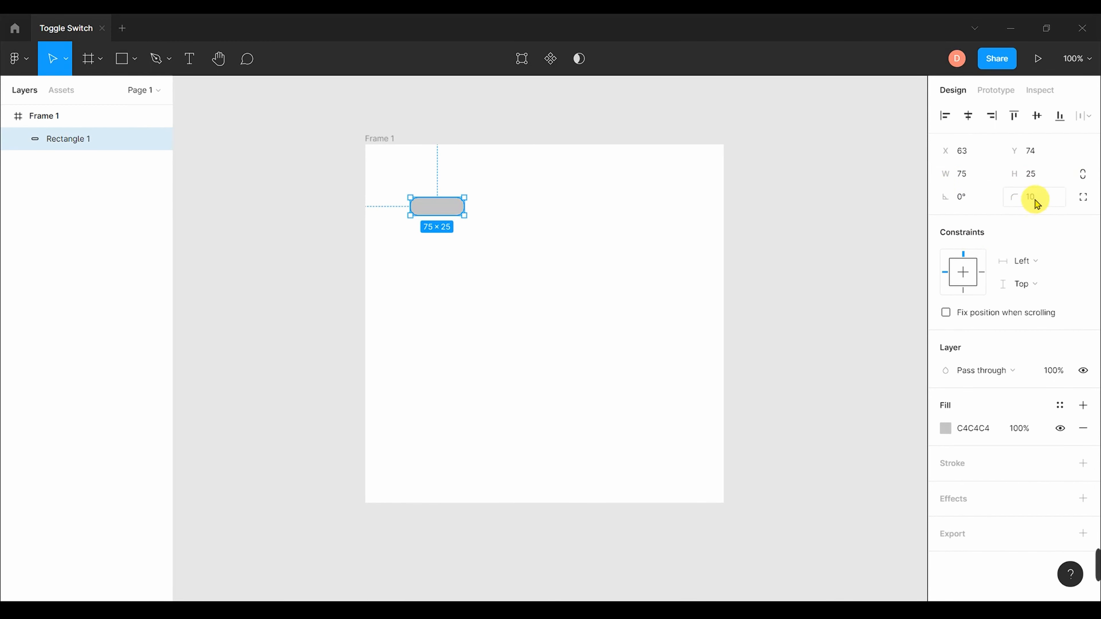
# - Increase the rectangle's corner radius to 20 so its ends are fully rounded
pyautogui.moveTo(1007, 196); pyautogui.dragTo(1099, 196)
pyautogui.click(1038, 207)
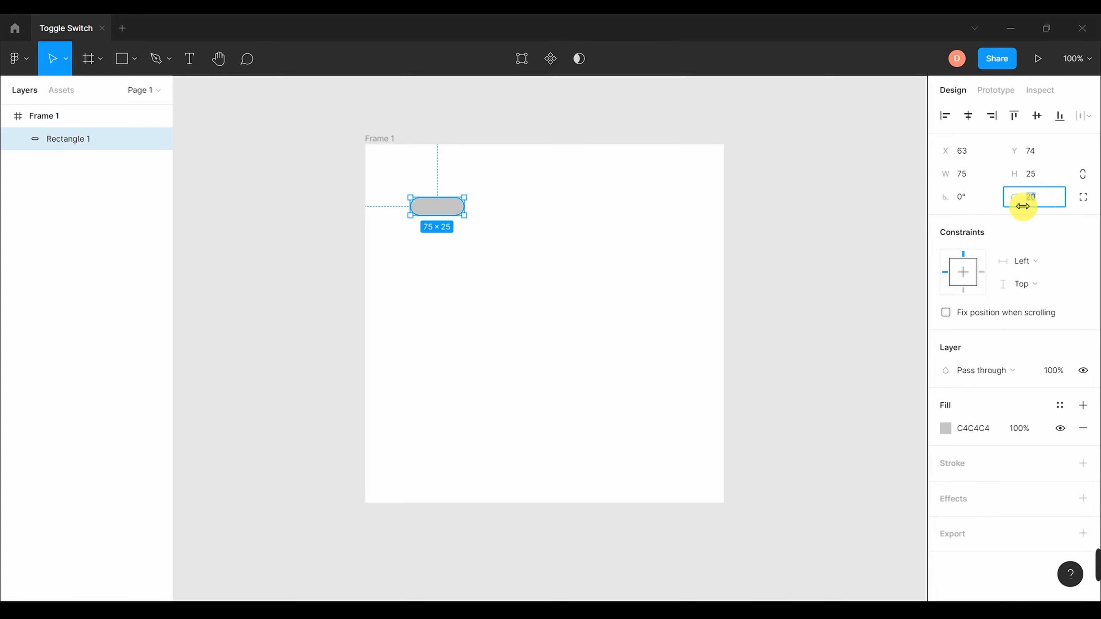
pyautogui.click(779, 241)
pyautogui.click(418, 208)
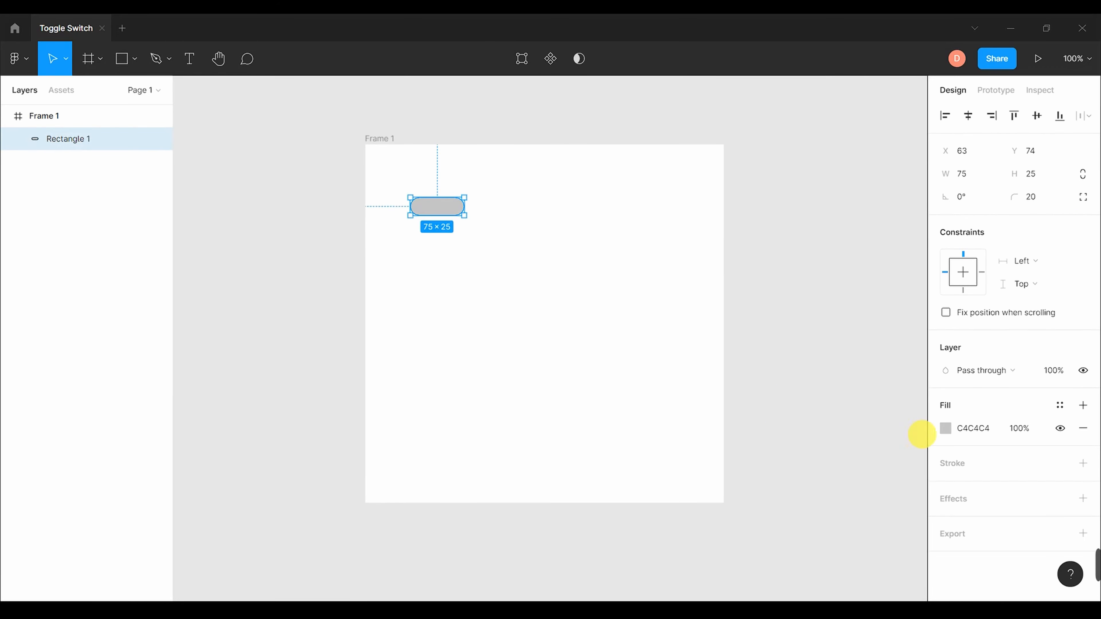
# - Change the frame's fill from white to a pale lavender, about F0EAFF
pyautogui.doubleClick(466, 167)
pyautogui.click(946, 429)
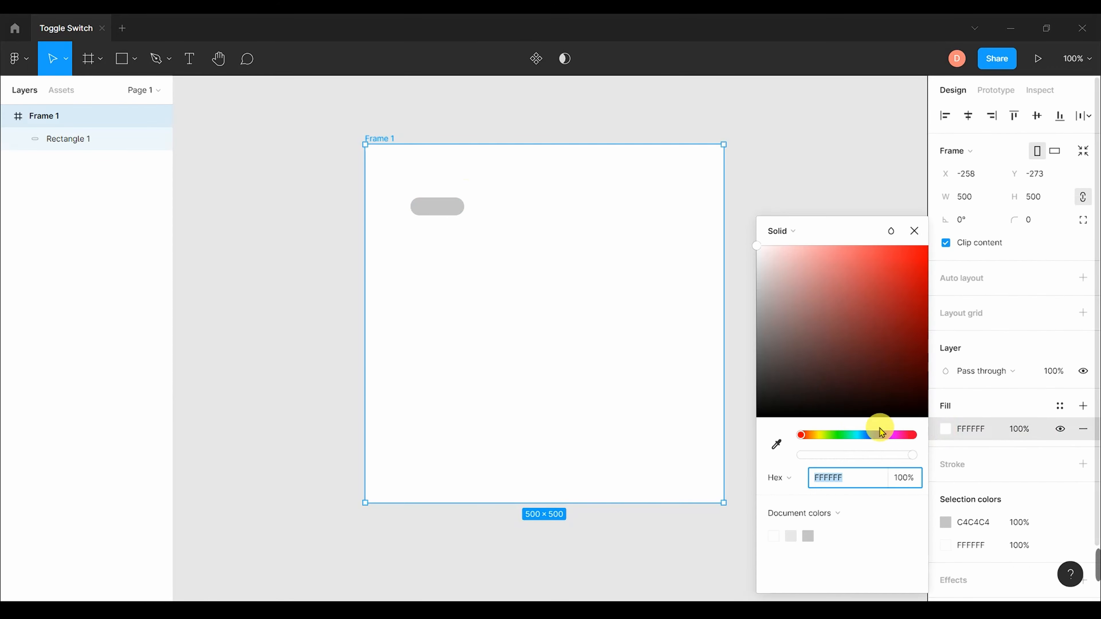
pyautogui.click(860, 435)
pyautogui.click(775, 250)
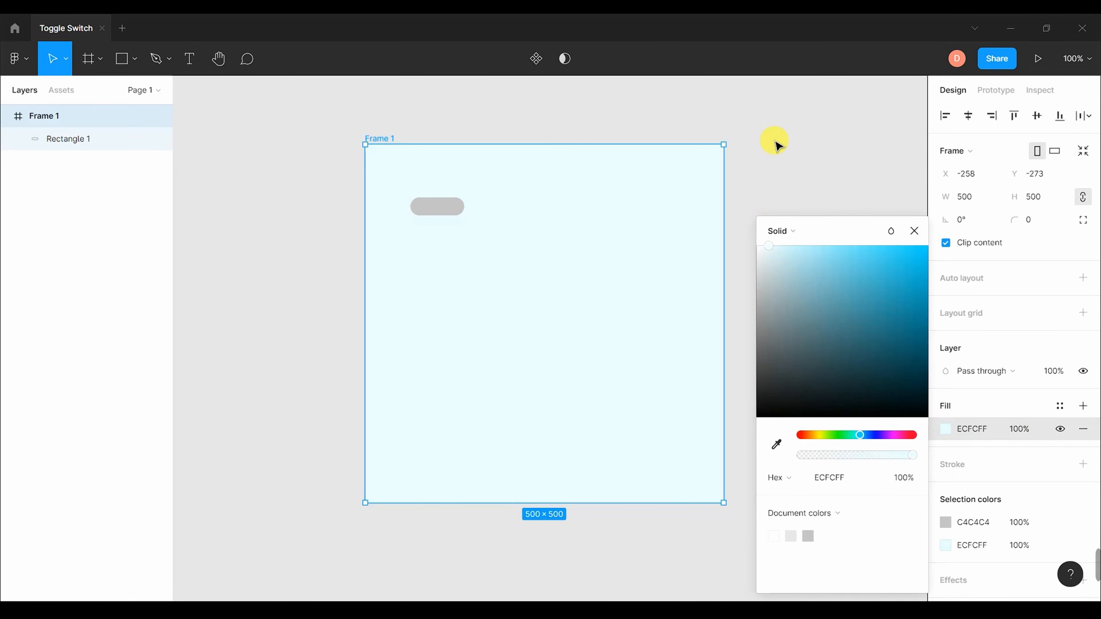
pyautogui.click(879, 435)
pyautogui.moveTo(815, 249); pyautogui.dragTo(770, 234)
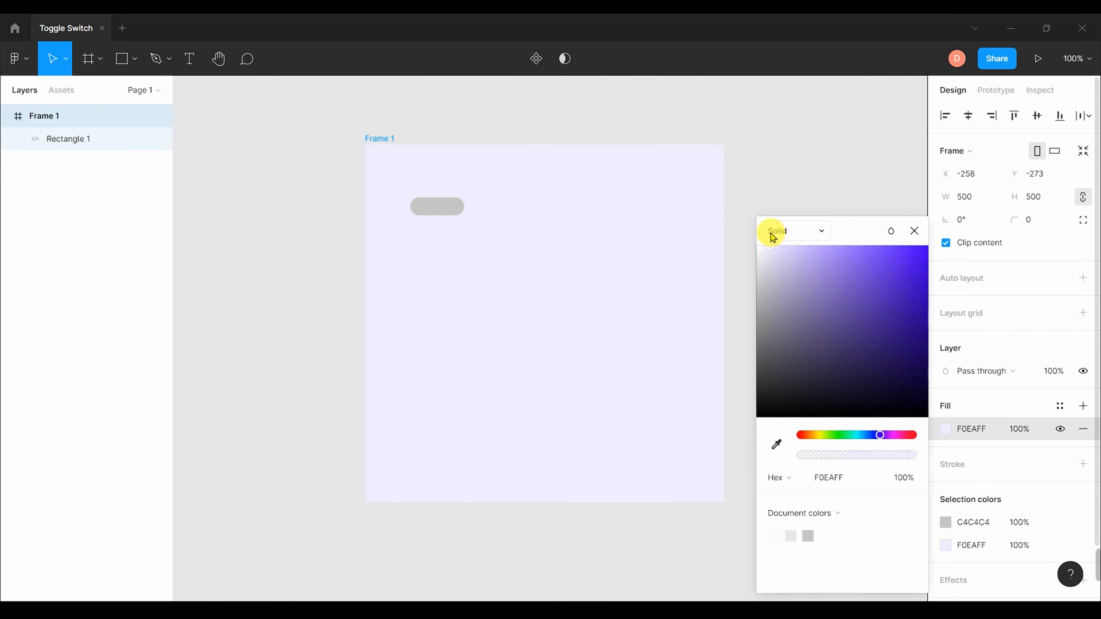
pyautogui.click(834, 148)
# - Set the width of the rounded rectangle to 50
pyautogui.click(428, 213)
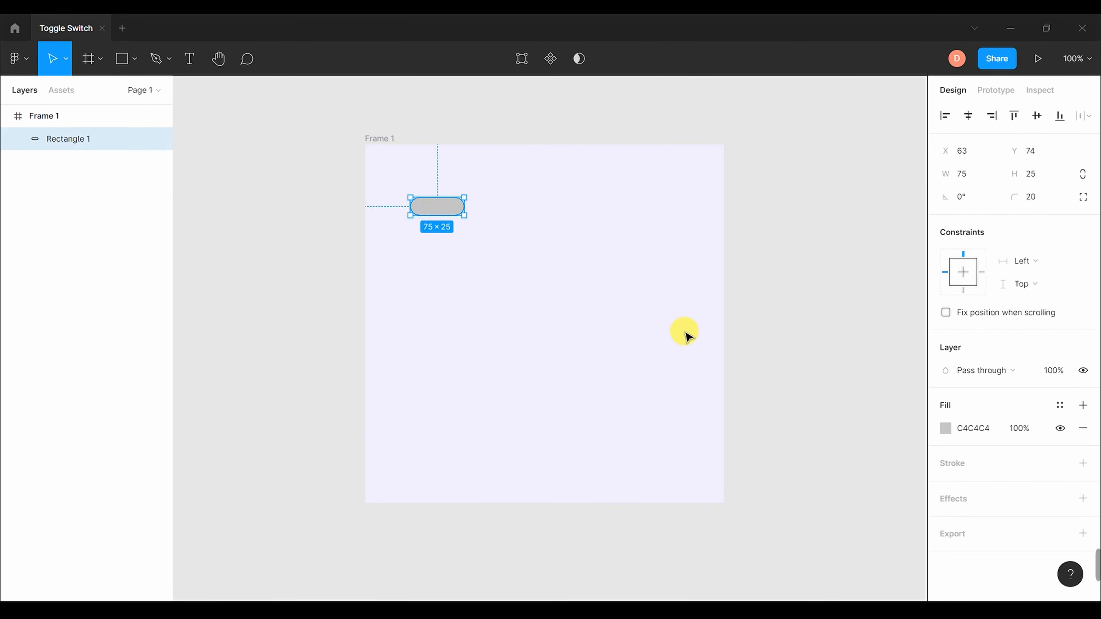
pyautogui.click(681, 334)
pyautogui.click(437, 206)
pyautogui.click(966, 173)
pyautogui.write('5')
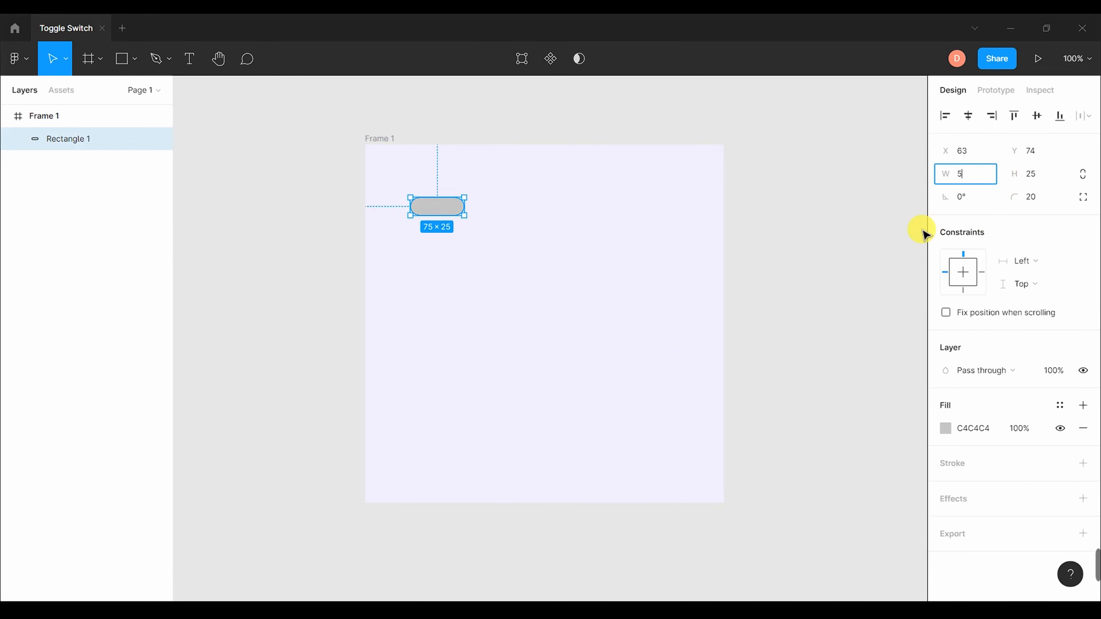
pyautogui.write('0')
pyautogui.press('Return')
# - Draw a circle about 27 × 27 beside the rounded rectangle and set its size to 25 × 25
pyautogui.scroll(5, 408, 232)
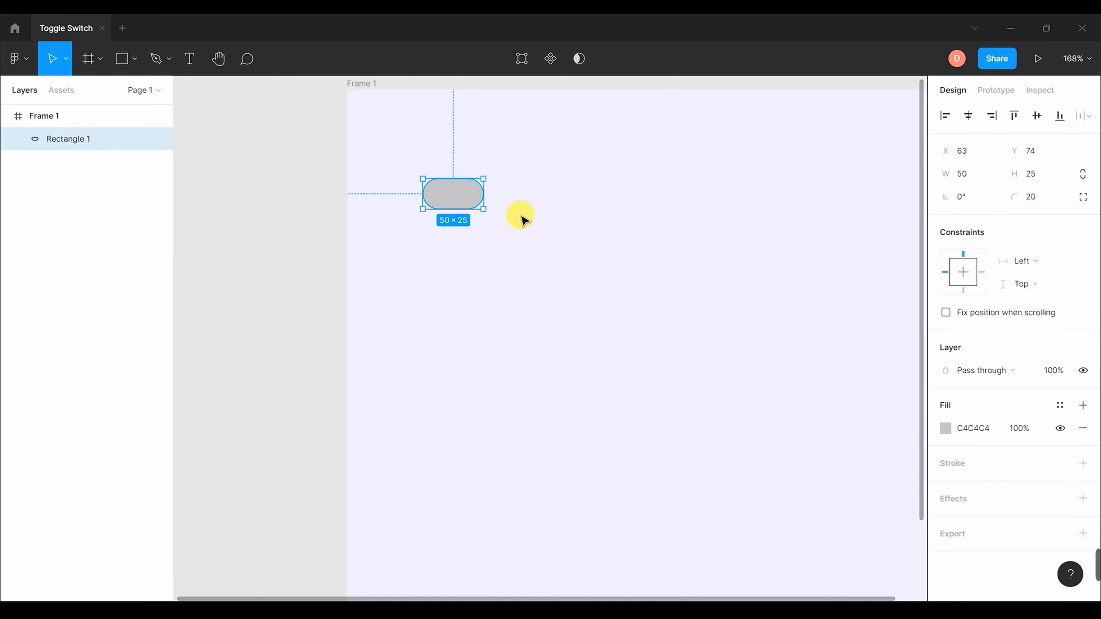
pyautogui.scroll(3, 523, 234)
pyautogui.scroll(-2, 542, 243)
pyautogui.click(529, 227)
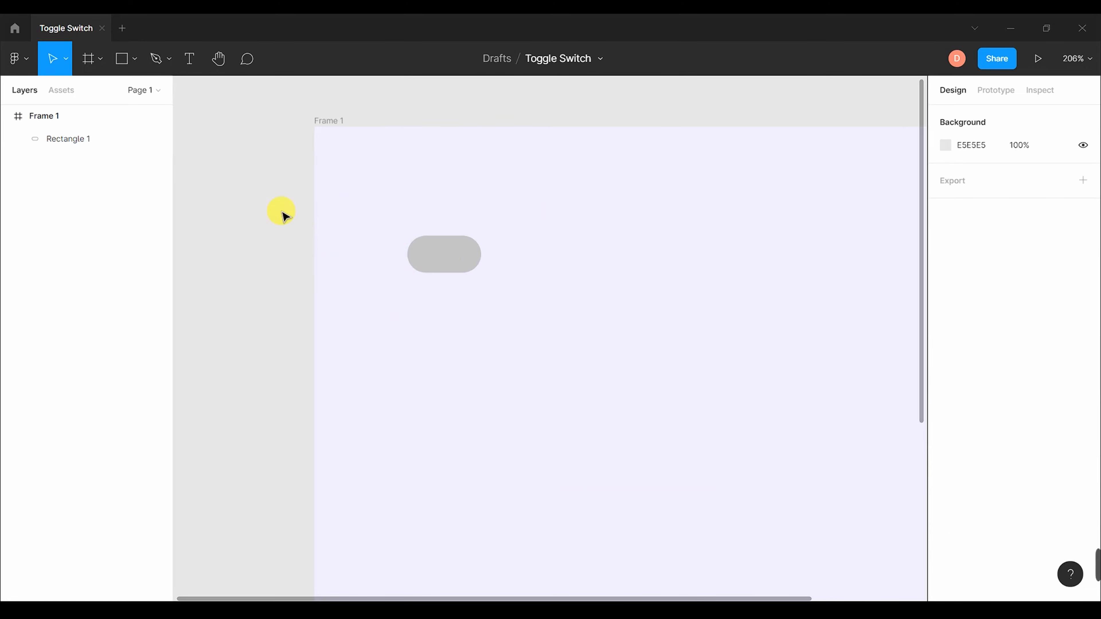
pyautogui.click(134, 58)
pyautogui.click(132, 144)
pyautogui.moveTo(534, 232); pyautogui.dragTo(574, 272)
pyautogui.click(1028, 180)
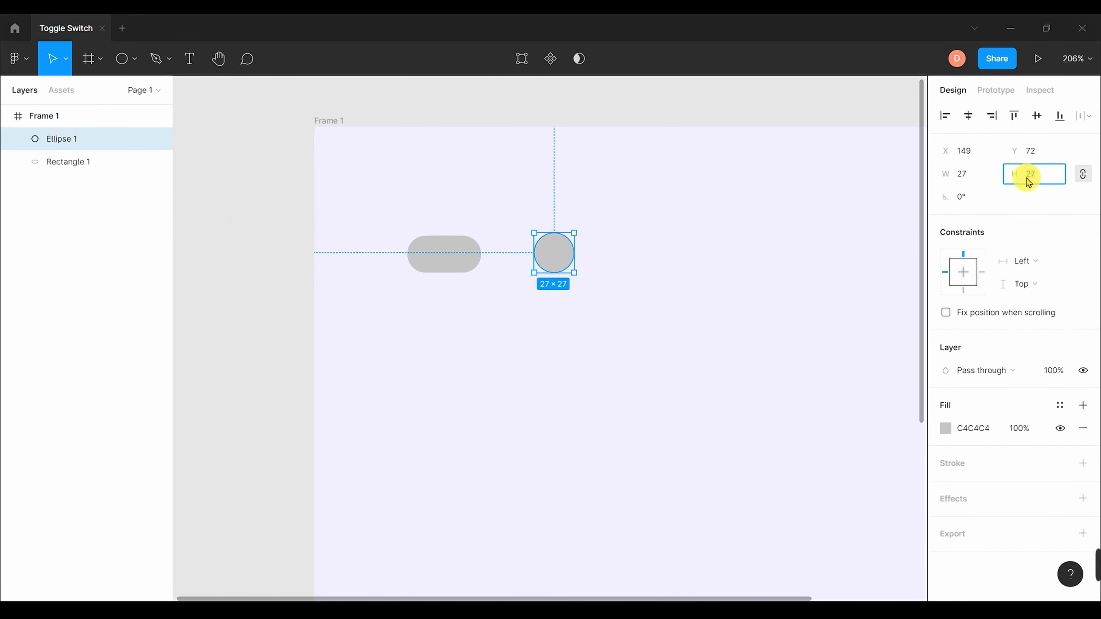
pyautogui.write('25')
pyautogui.click(586, 297)
# - Fill the circle with white and place it flush over the left end of the rounded rectangle
pyautogui.click(553, 251)
pyautogui.click(945, 428)
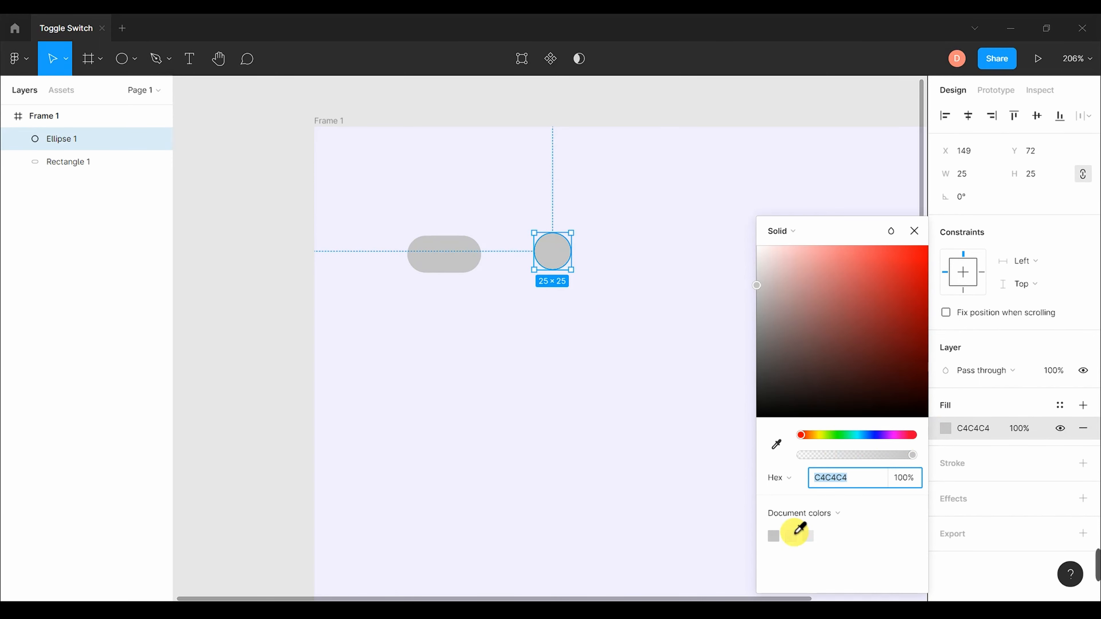
pyautogui.moveTo(774, 333); pyautogui.dragTo(701, 197)
pyautogui.click(916, 232)
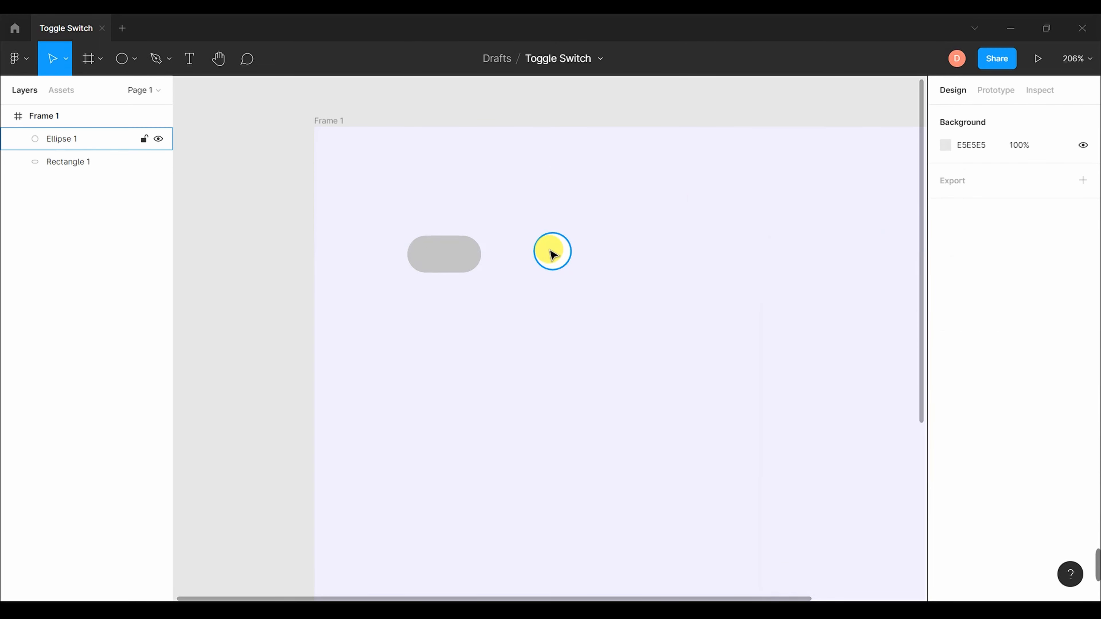
pyautogui.moveTo(553, 254); pyautogui.dragTo(431, 260)
pyautogui.click(568, 321)
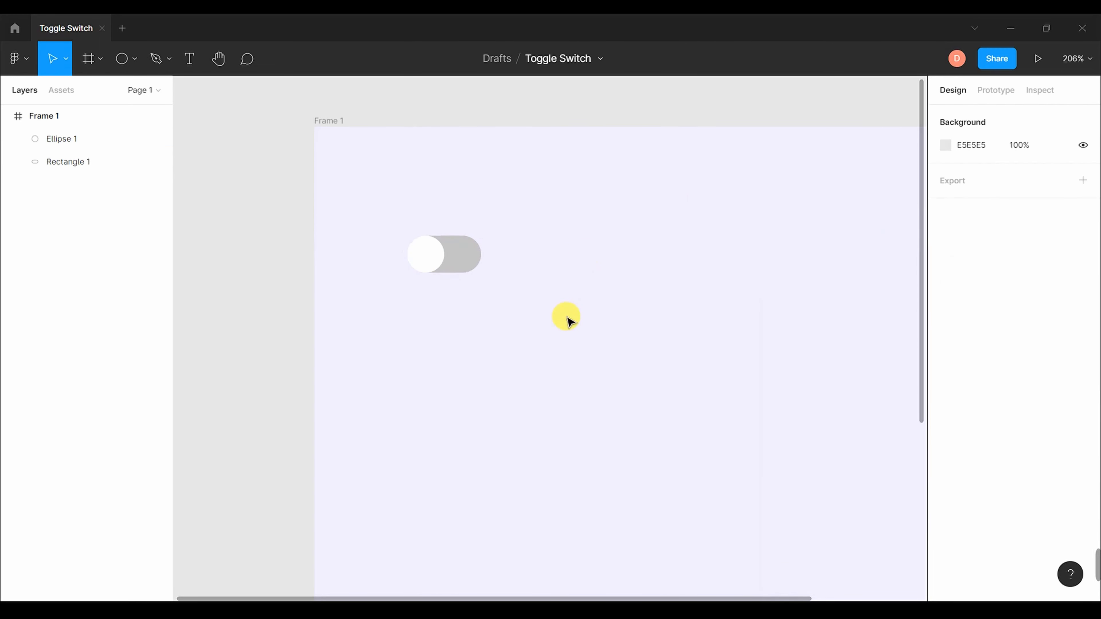
# - Add a drop shadow to the white circle with Y offset 0, an increased blur and spread 2
pyautogui.click(426, 254)
pyautogui.click(1083, 498)
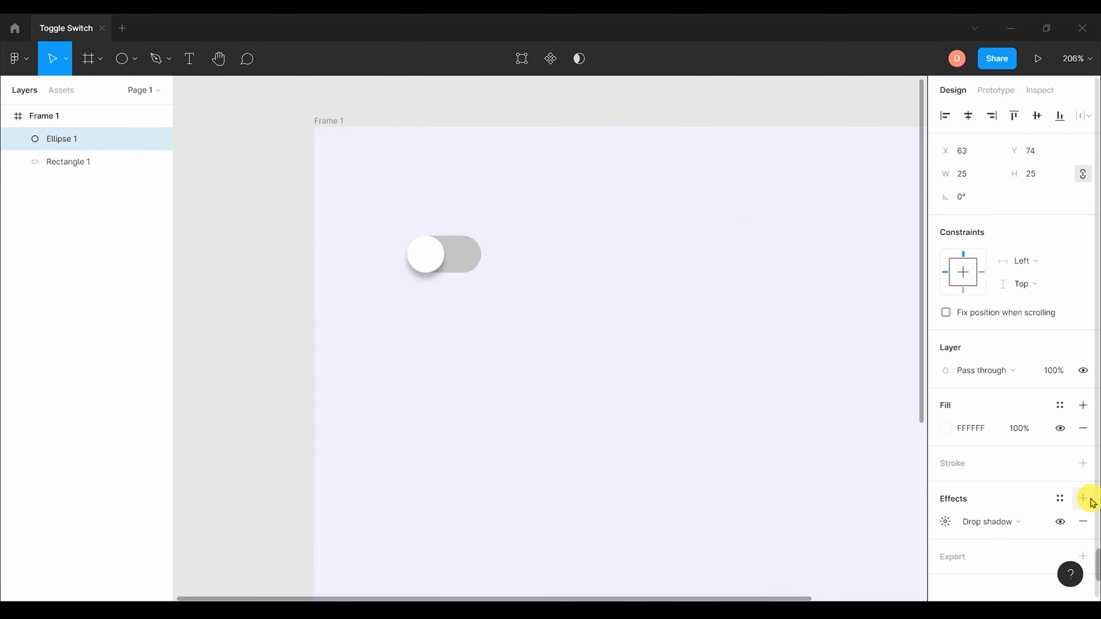
pyautogui.click(946, 522)
pyautogui.click(792, 554)
pyautogui.write('0')
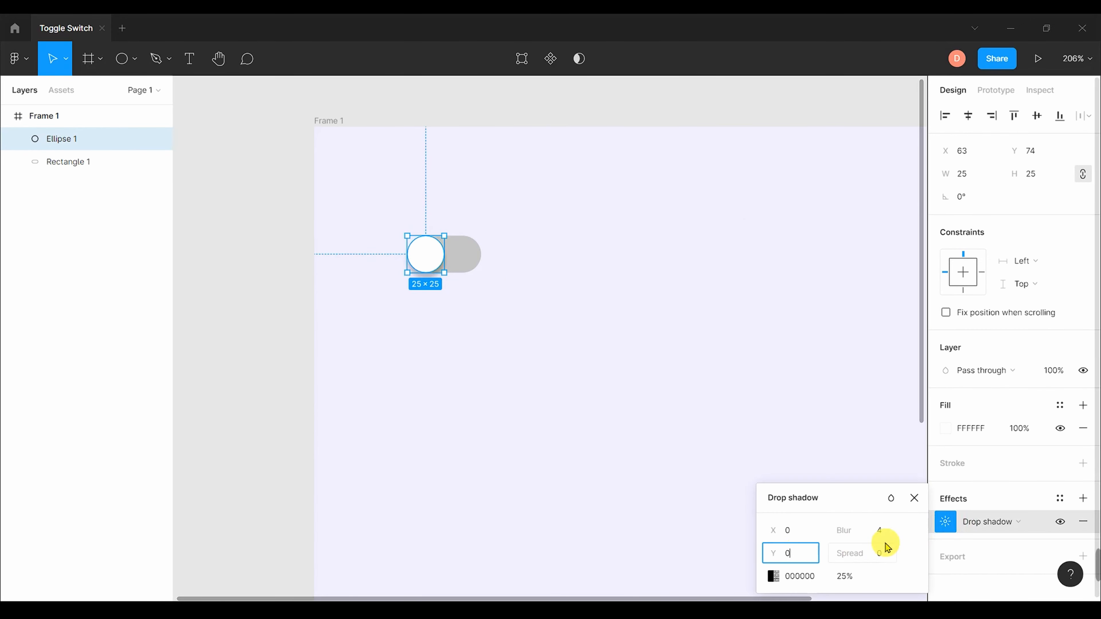
pyautogui.click(888, 529)
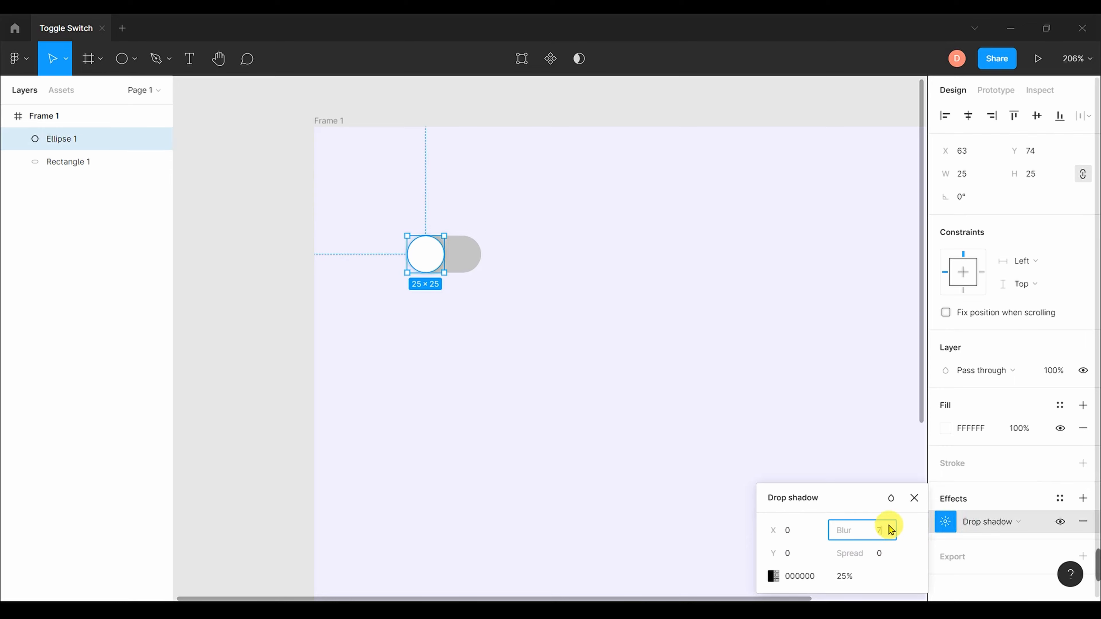
pyautogui.click(884, 556)
pyautogui.write('2')
pyautogui.click(742, 313)
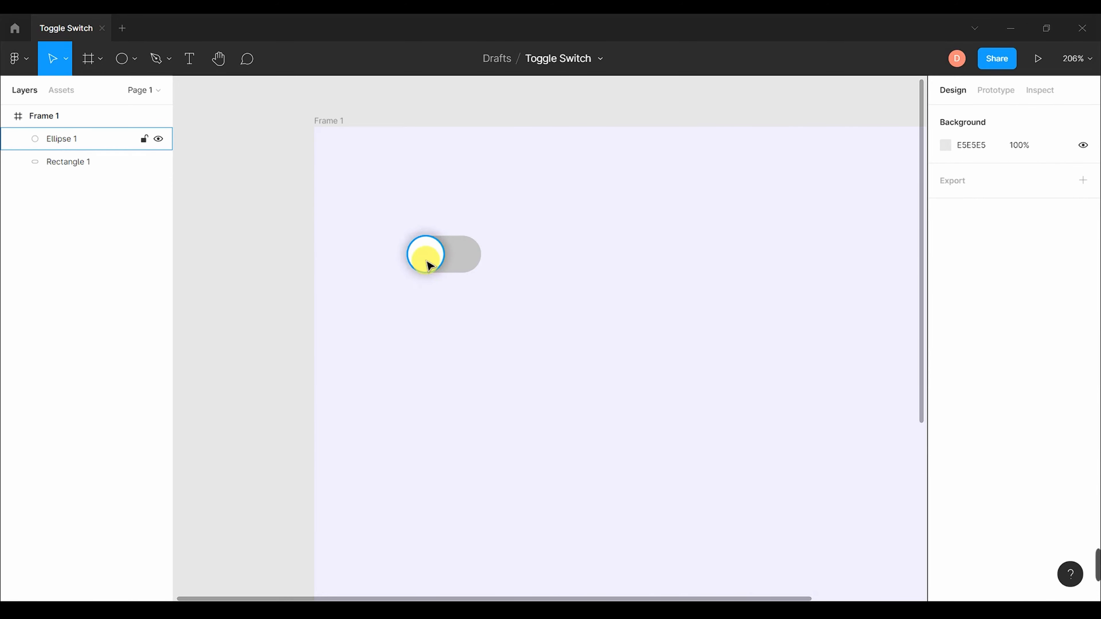
# - Recolour the circle's drop shadow to a soft, light purple tint
pyautogui.click(428, 257)
pyautogui.click(945, 522)
pyautogui.click(774, 577)
pyautogui.moveTo(589, 346); pyautogui.dragTo(566, 305)
pyautogui.click(742, 232)
pyautogui.click(719, 242)
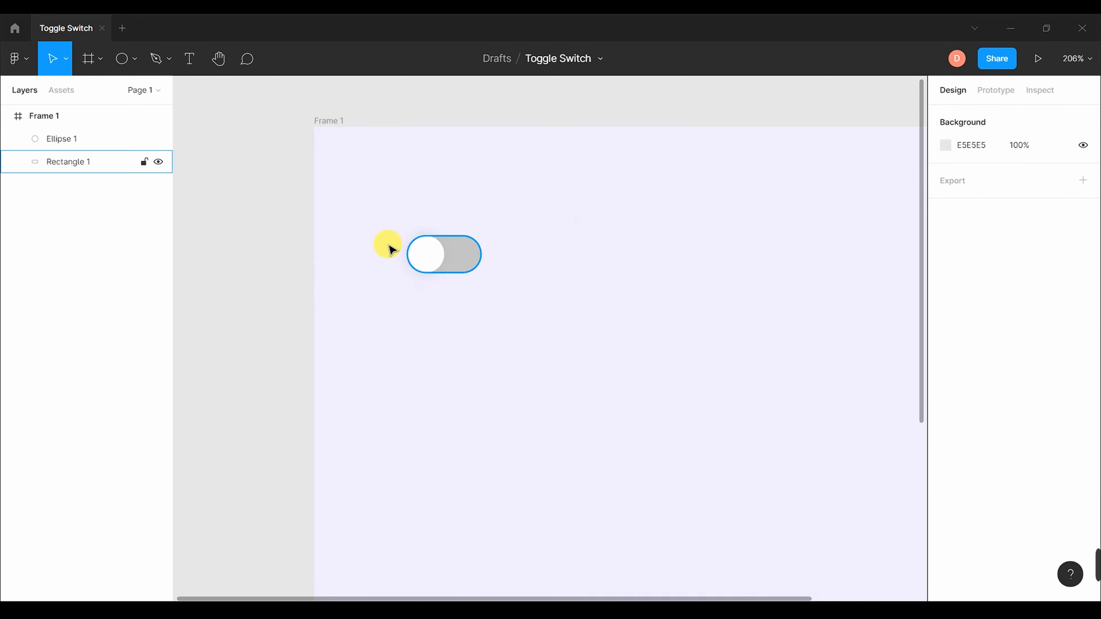
# - Group the circle with the rounded rectangle and name the group "switch 1"
pyautogui.moveTo(350, 211); pyautogui.dragTo(560, 330)
pyautogui.rightClick(429, 252)
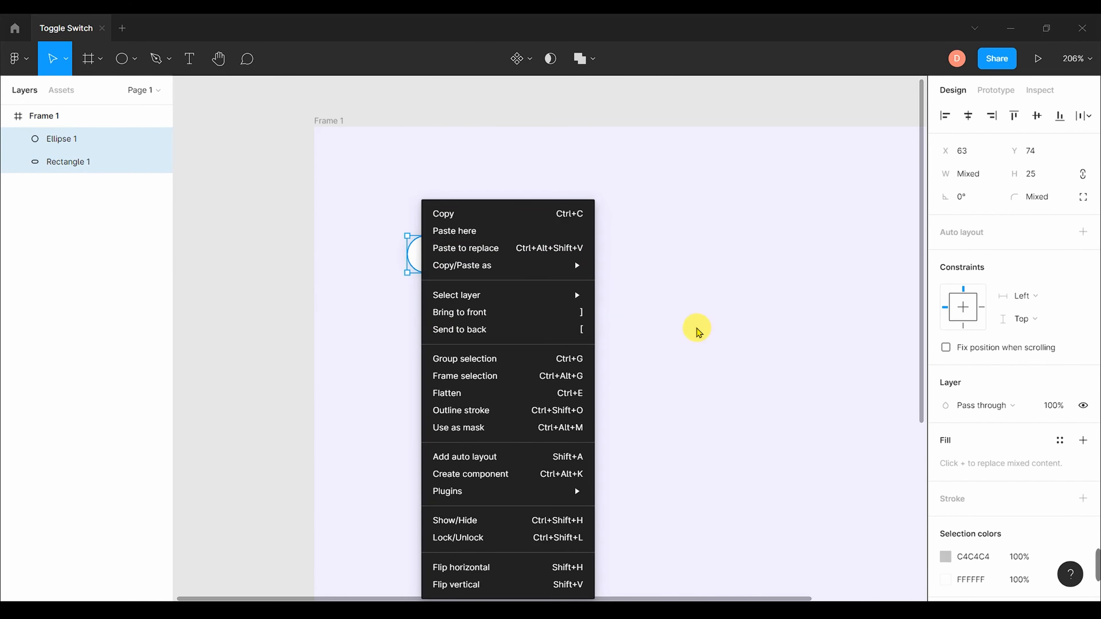
pyautogui.click(572, 358)
pyautogui.doubleClick(75, 143)
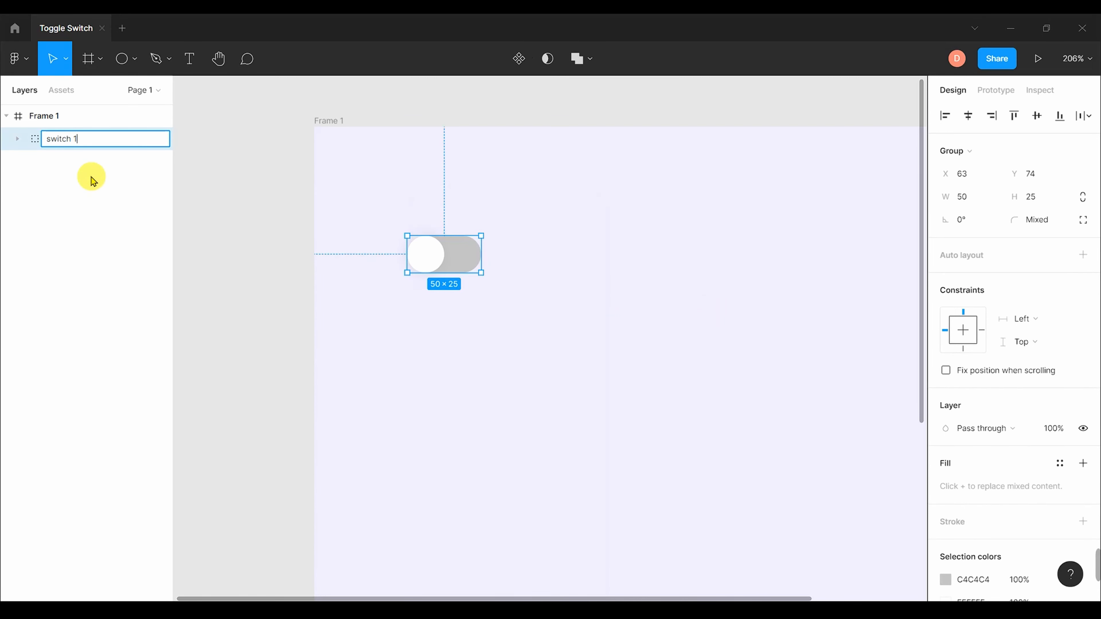
pyautogui.press('Return')
pyautogui.click(305, 343)
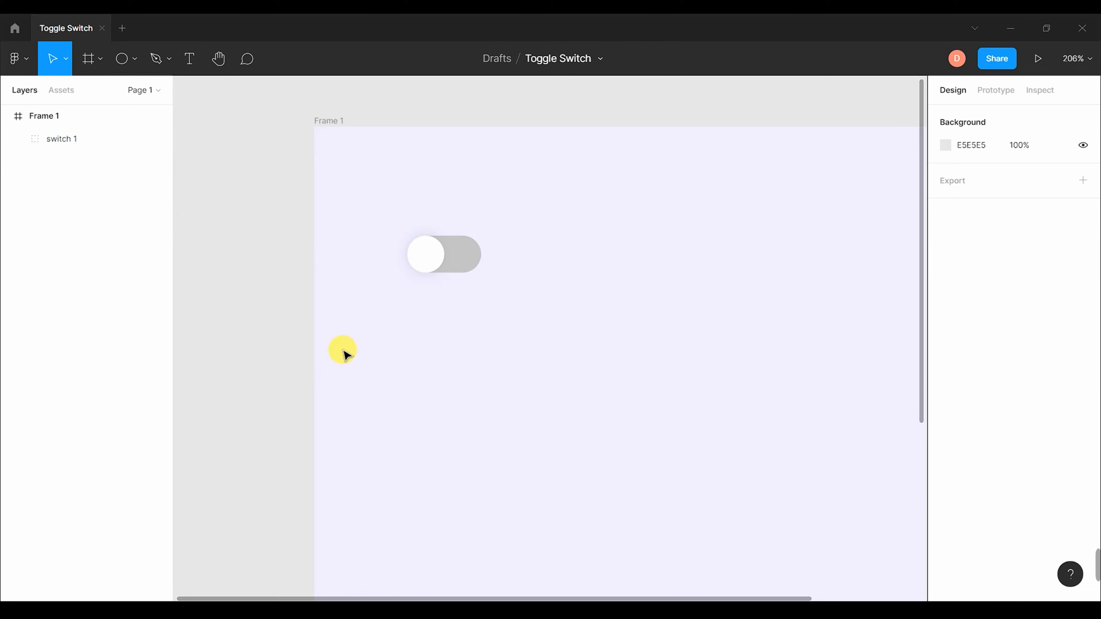
# - Duplicate the switch 1 group directly below the original as "switch 2"
pyautogui.moveTo(382, 219); pyautogui.dragTo(538, 293)
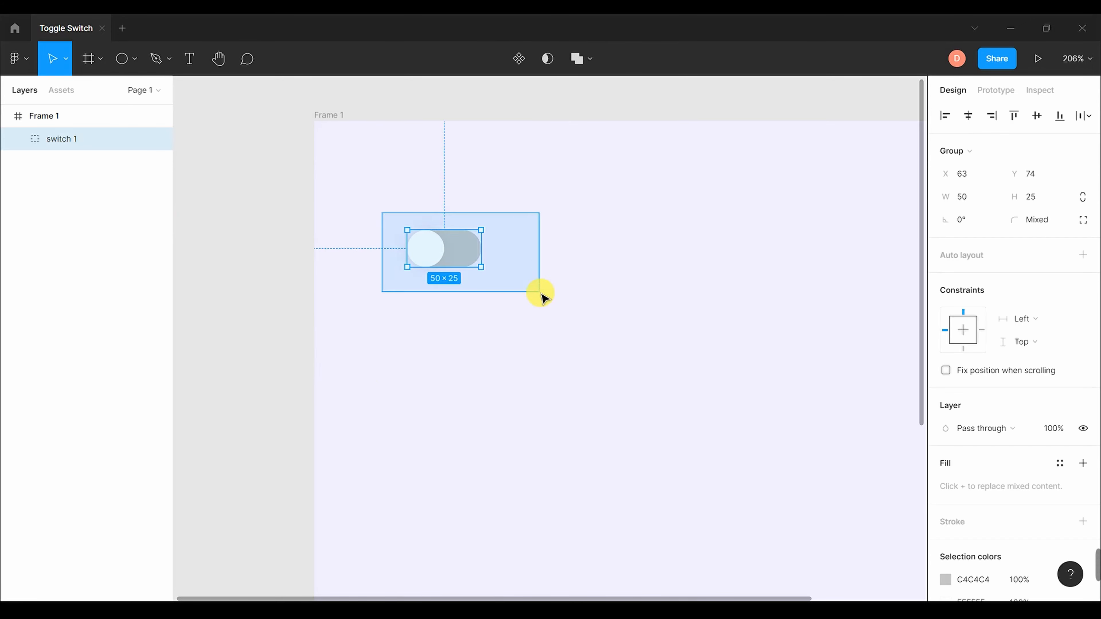
pyautogui.moveTo(458, 245); pyautogui.dragTo(463, 337)
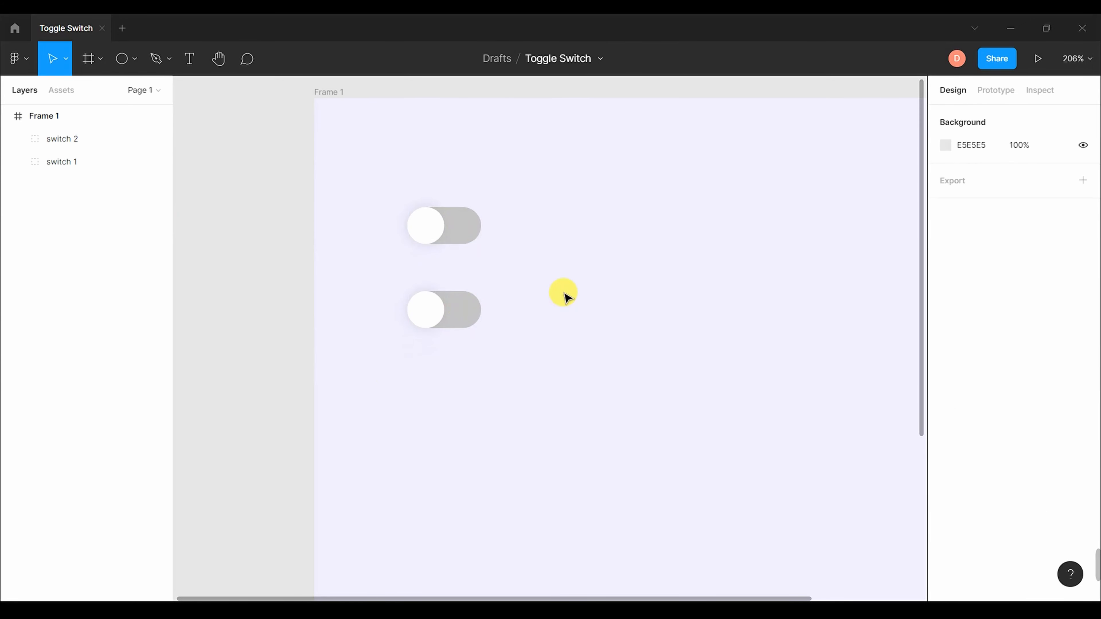
pyautogui.scroll(-1, 601, 316)
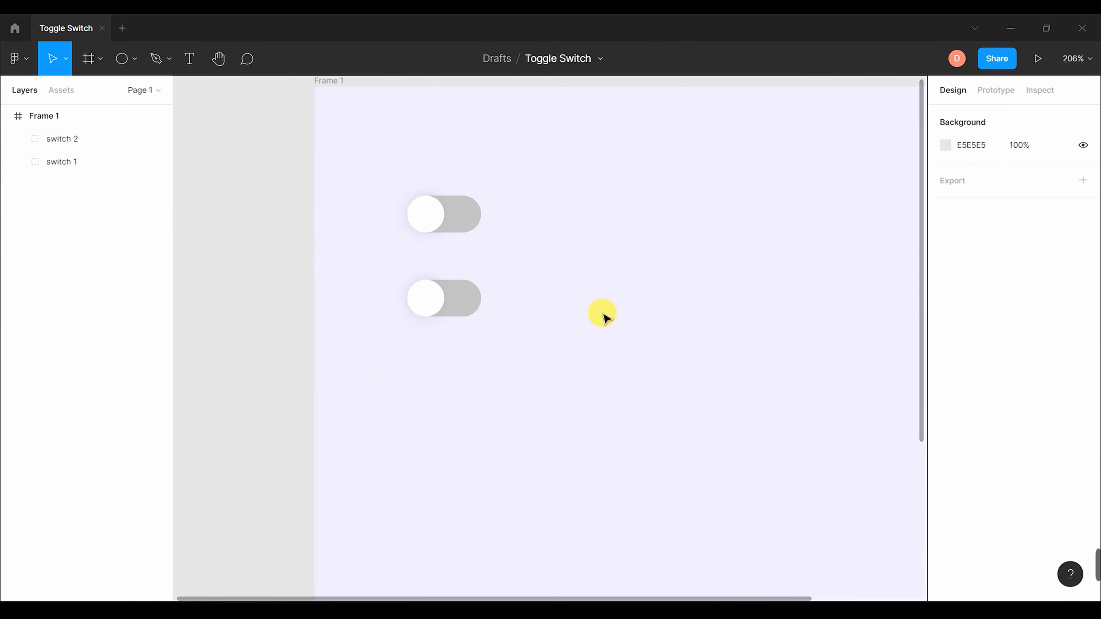
pyautogui.scroll(2, 650, 419)
pyautogui.scroll(-3, 590, 361)
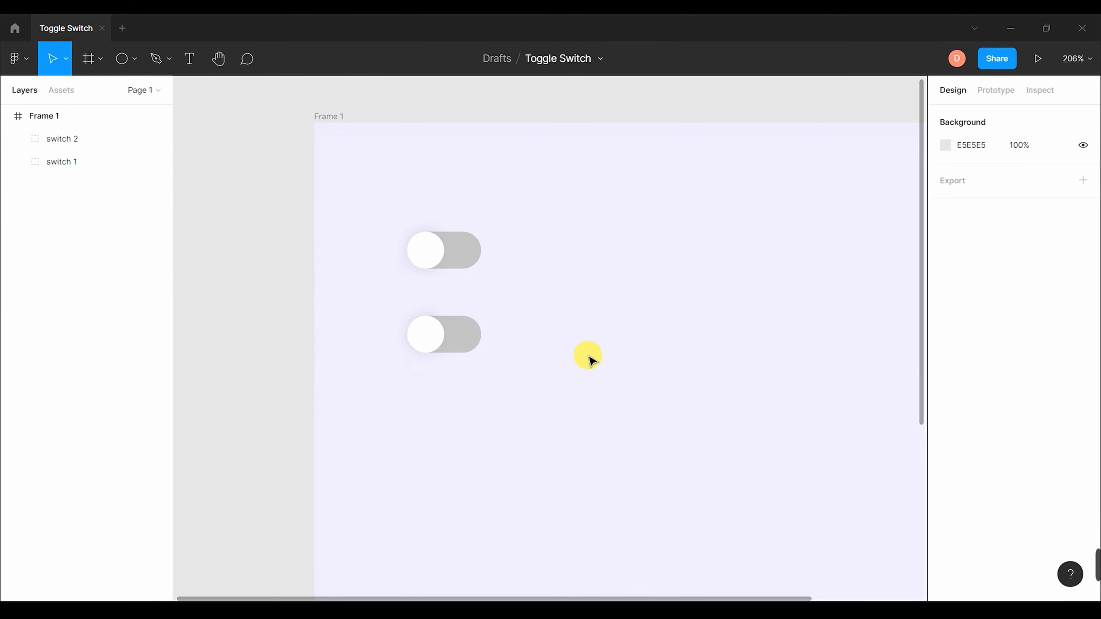
# - Thin the grey rectangle in switch 2 symmetrically about its centre to a height of about 9
pyautogui.scroll(3, 581, 343)
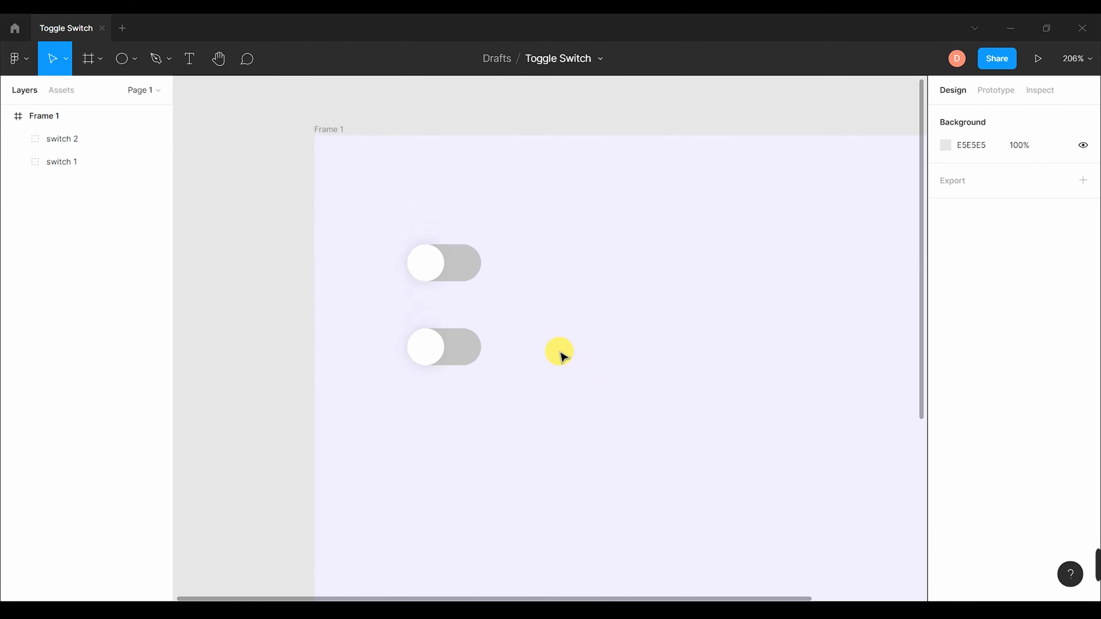
pyautogui.click(480, 357)
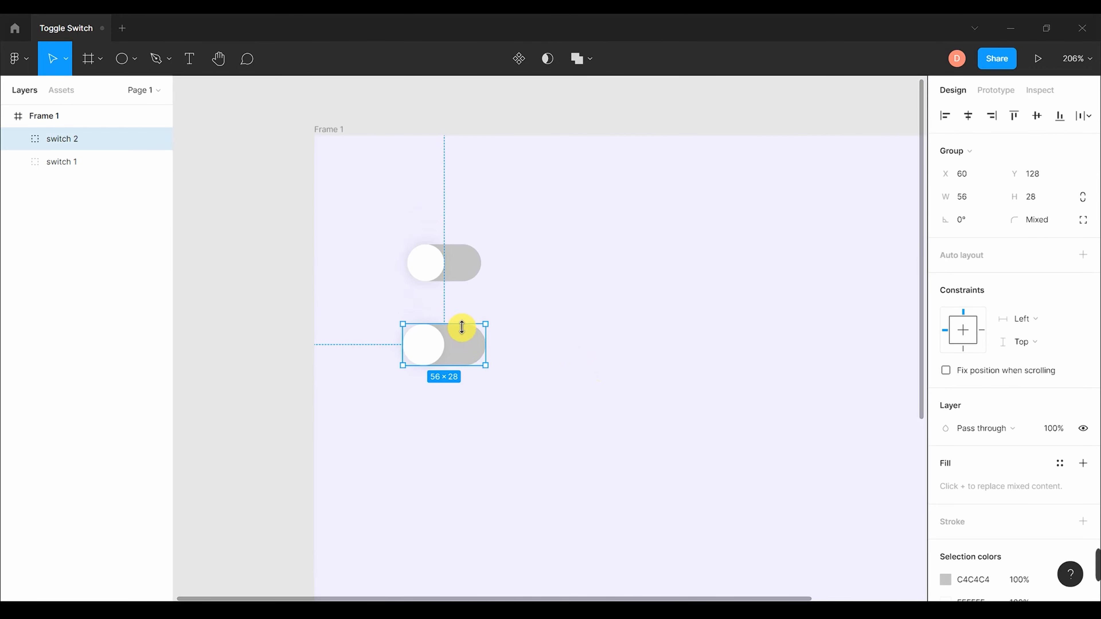
pyautogui.click(561, 337)
pyautogui.doubleClick(479, 346)
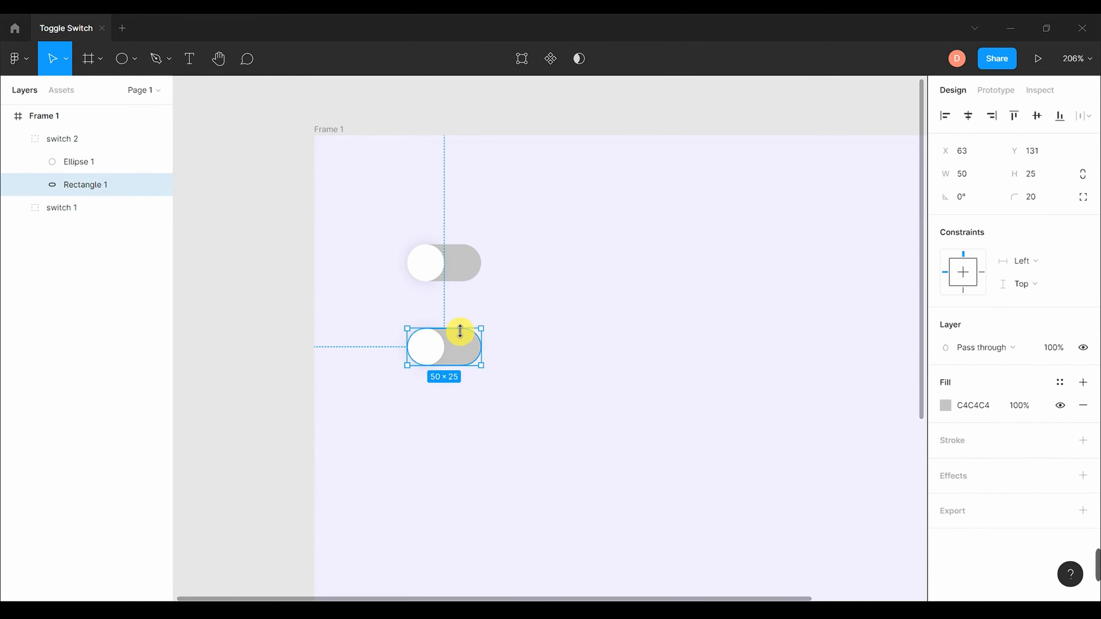
pyautogui.moveTo(460, 331); pyautogui.dragTo(459, 353)
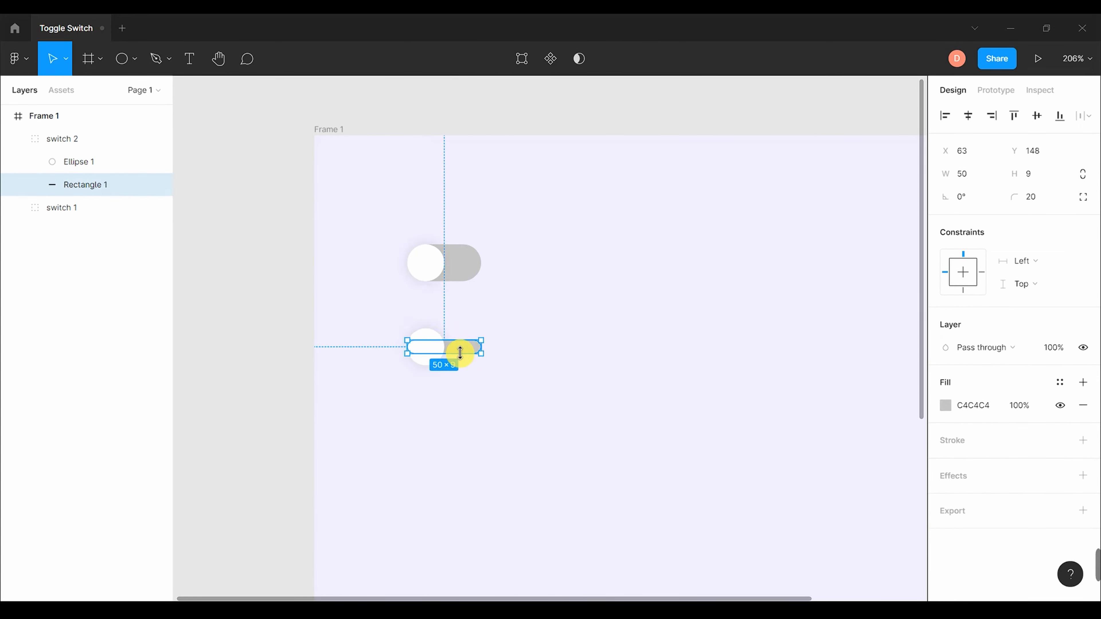
pyautogui.click(554, 330)
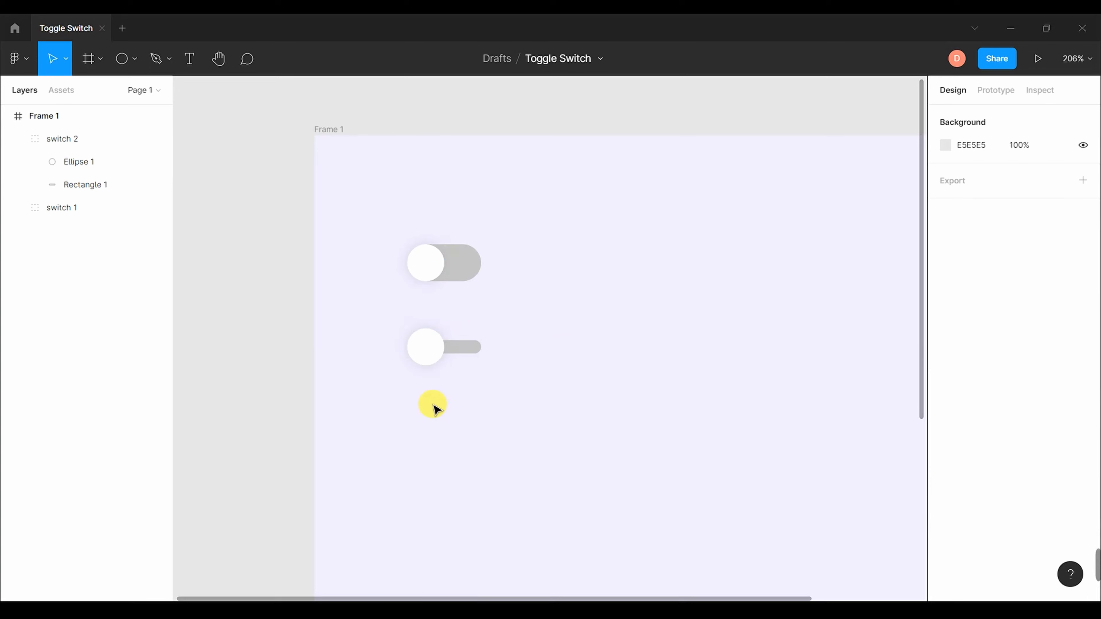
pyautogui.scroll(-1, 520, 416)
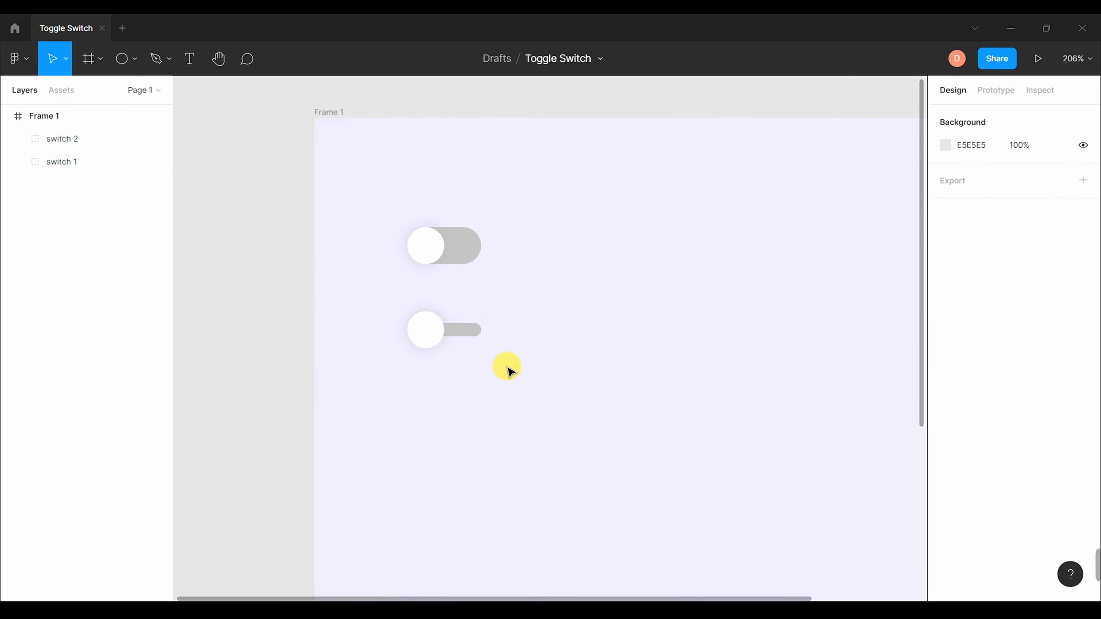
# - Set the height of the grey rectangle in switch 2 to exactly 10
pyautogui.scroll(-1, 455, 325)
pyautogui.click(451, 306)
pyautogui.scroll(-1, 539, 334)
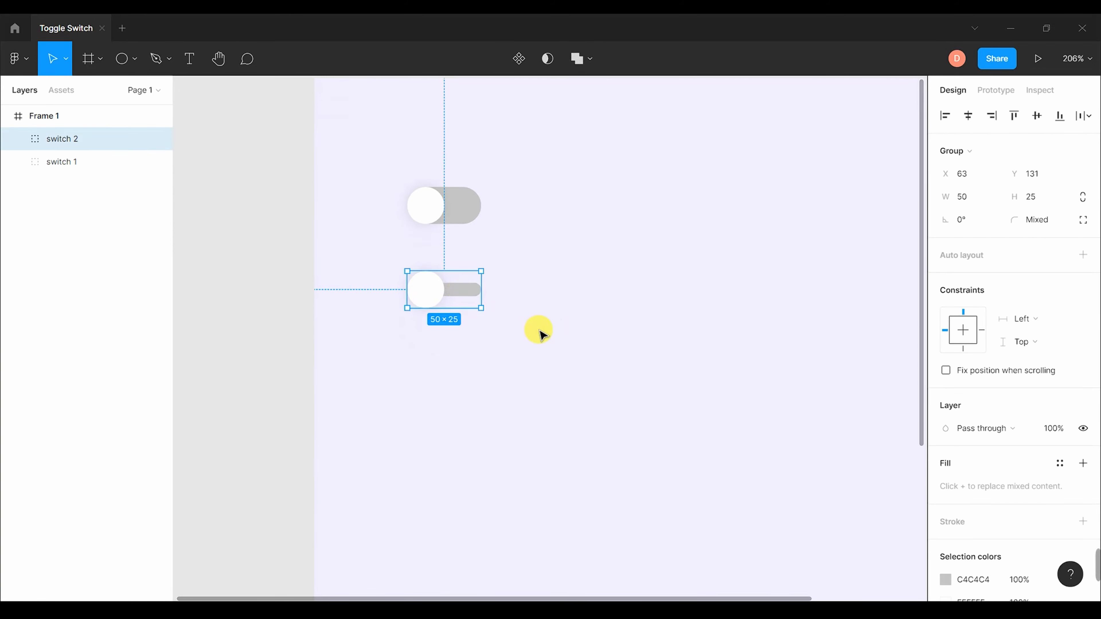
pyautogui.click(568, 298)
pyautogui.click(26, 139)
pyautogui.click(86, 184)
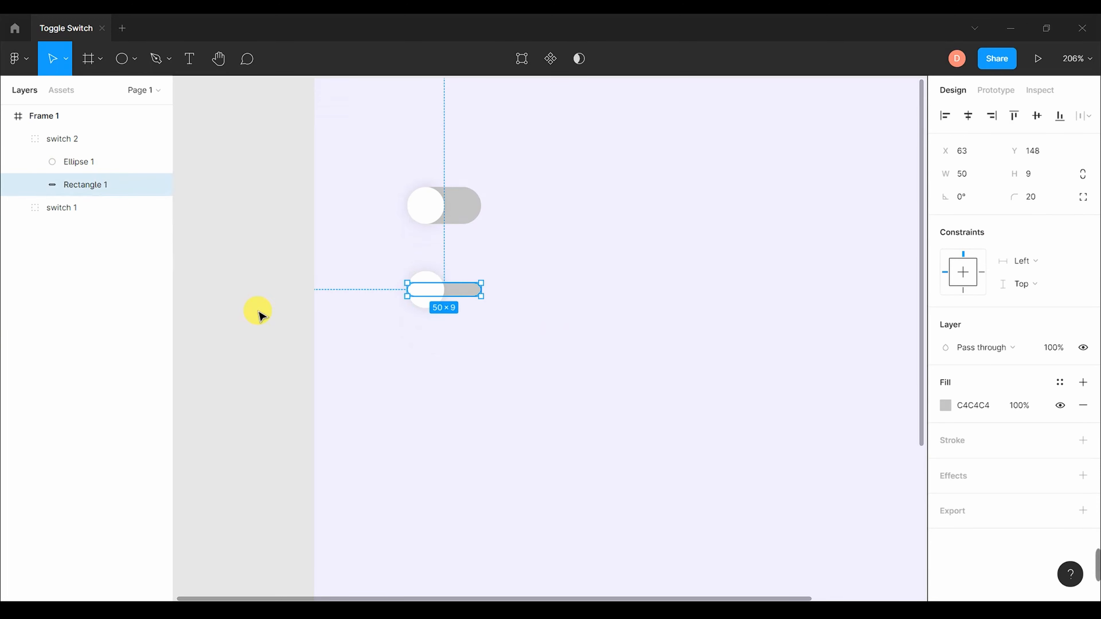
pyautogui.write('10')
pyautogui.press('Return')
pyautogui.click(563, 261)
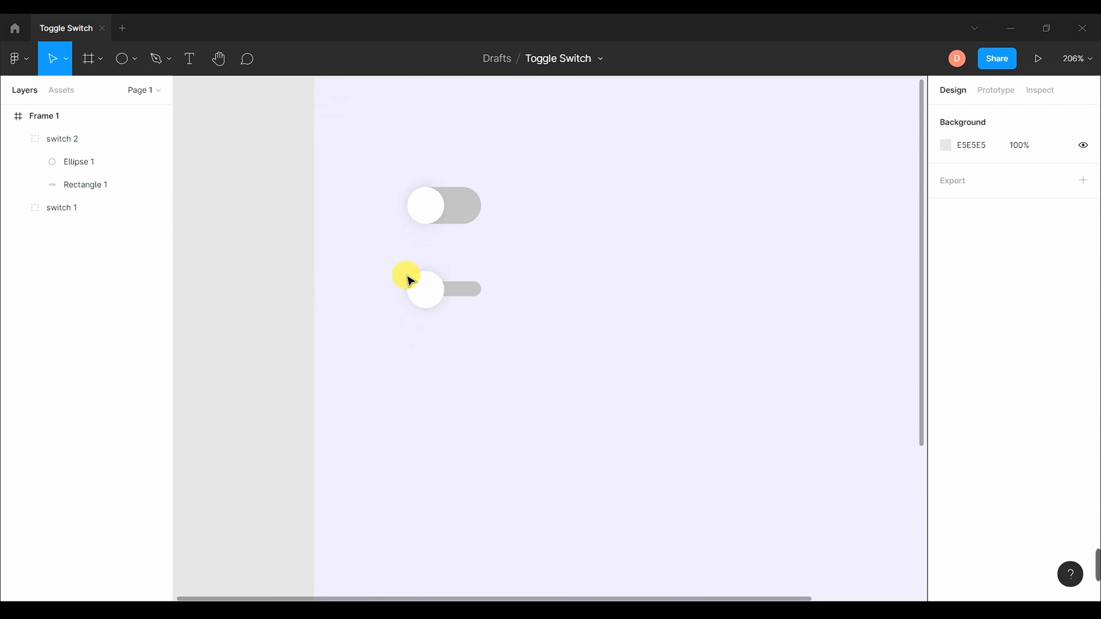
# - Align the circle and grey rectangle of switch 2 on their vertical centres
pyautogui.click(112, 164)
pyautogui.keyDown('shift'); pyautogui.click(112, 182); pyautogui.keyUp('shift')
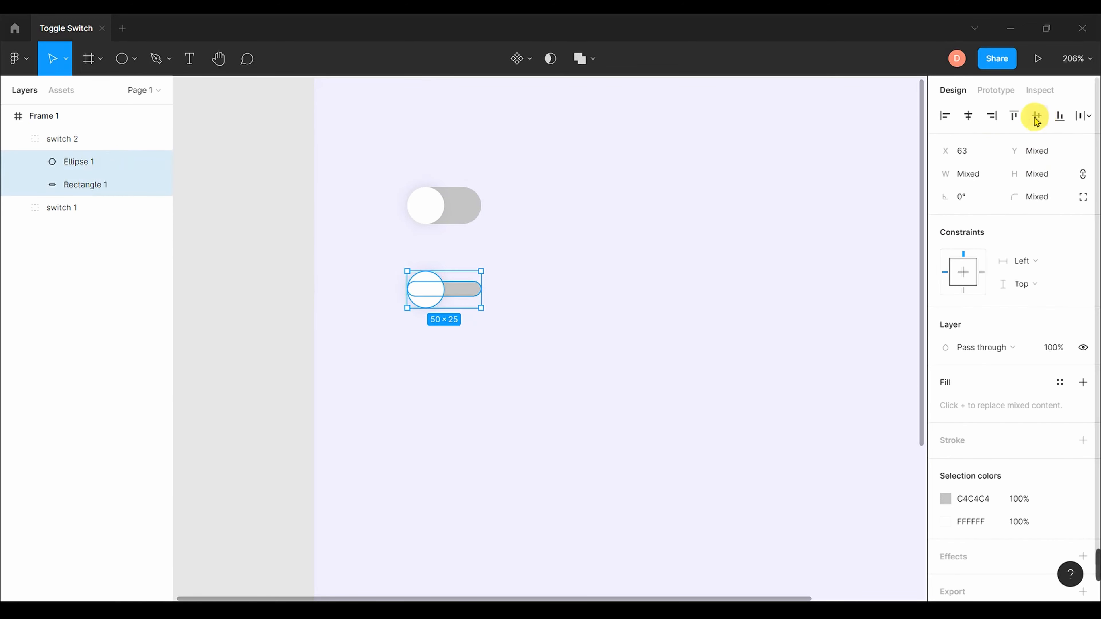
pyautogui.click(457, 290)
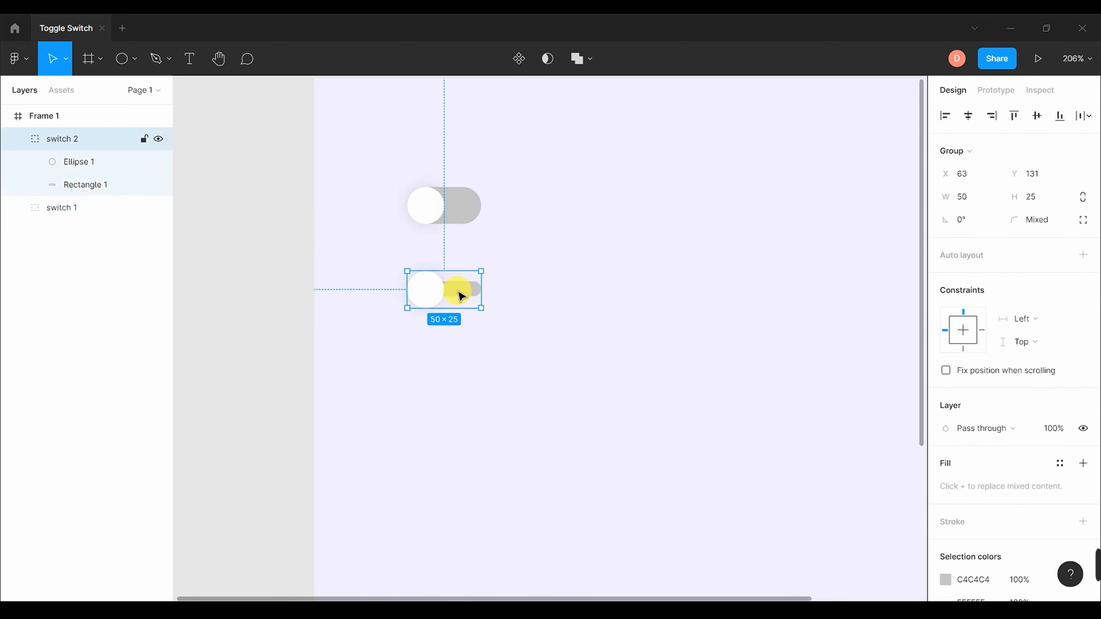
pyautogui.doubleClick(457, 290)
pyautogui.moveTo(456, 291); pyautogui.dragTo(457, 290)
pyautogui.click(509, 316)
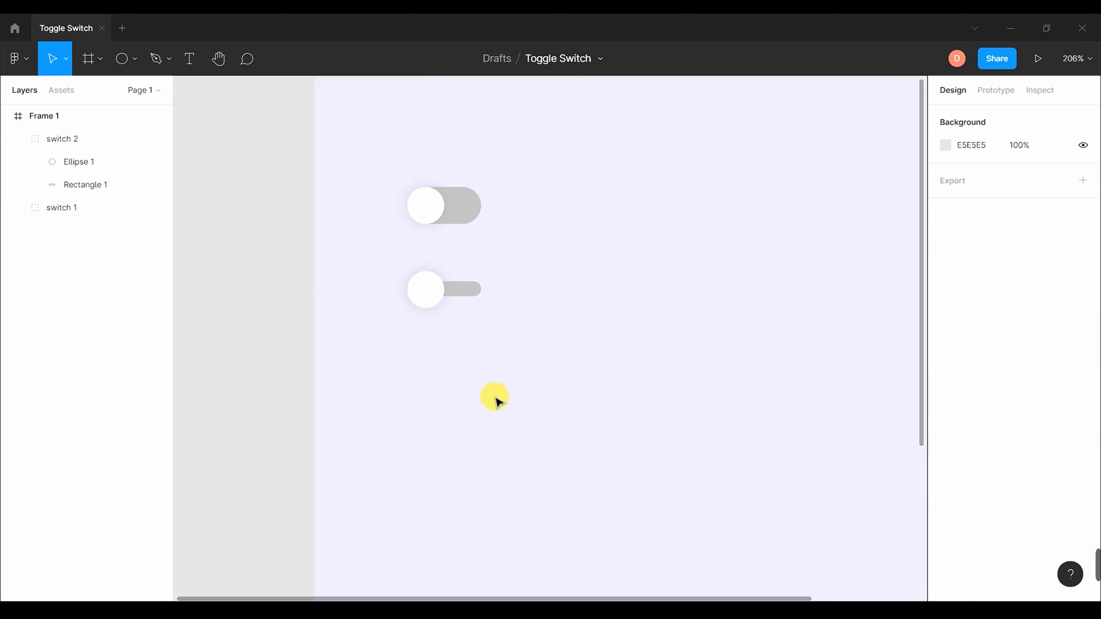
# - Rename the rectangle layer in switch 1 as "back" and its circle layer as "toogle"
pyautogui.click(18, 138)
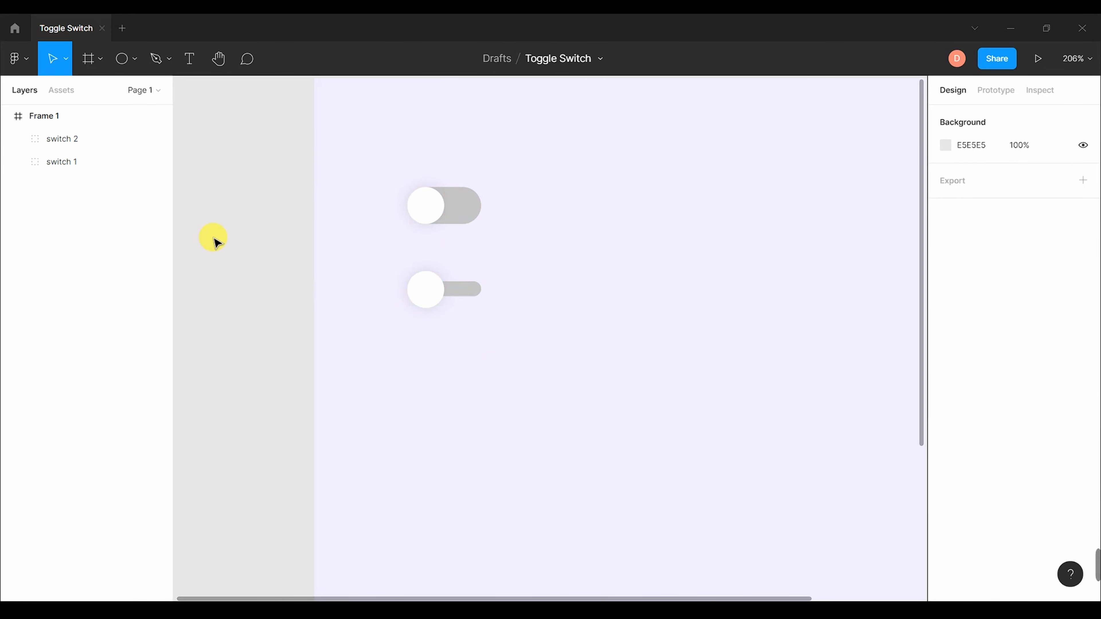
pyautogui.click(18, 138)
pyautogui.click(18, 208)
pyautogui.doubleClick(92, 255)
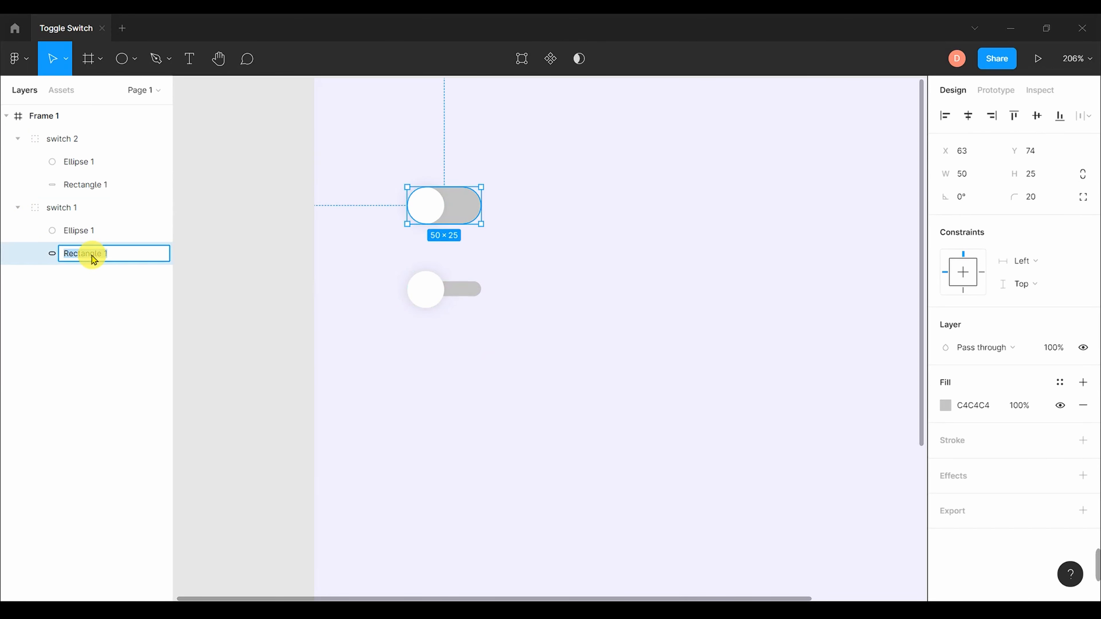
pyautogui.press('Return')
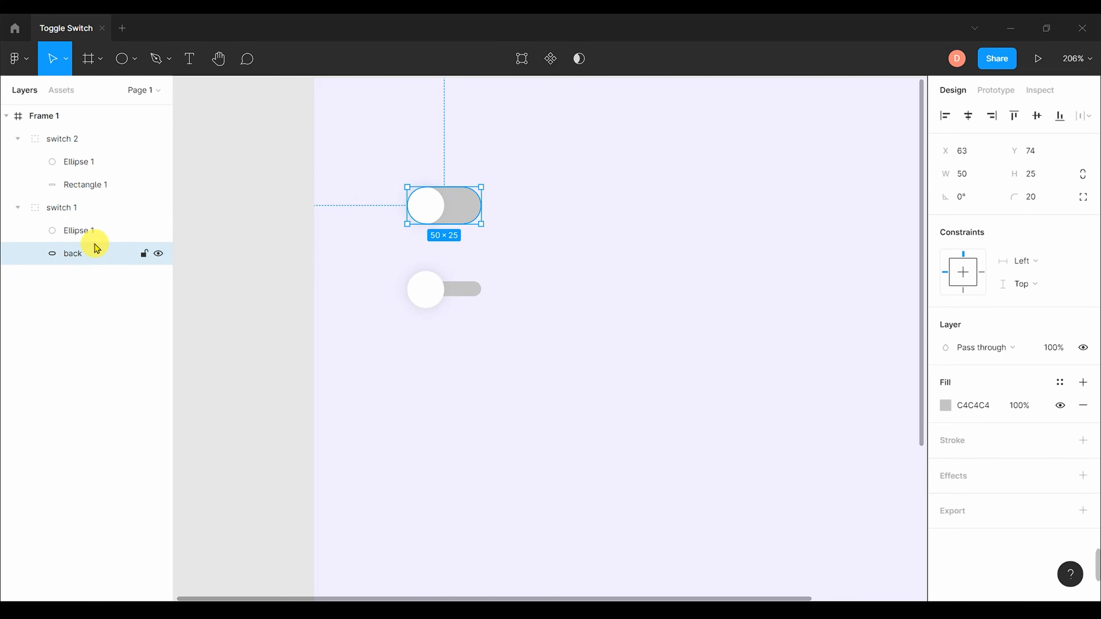
pyautogui.doubleClick(100, 237)
pyautogui.write('toogle')
pyautogui.press('Return')
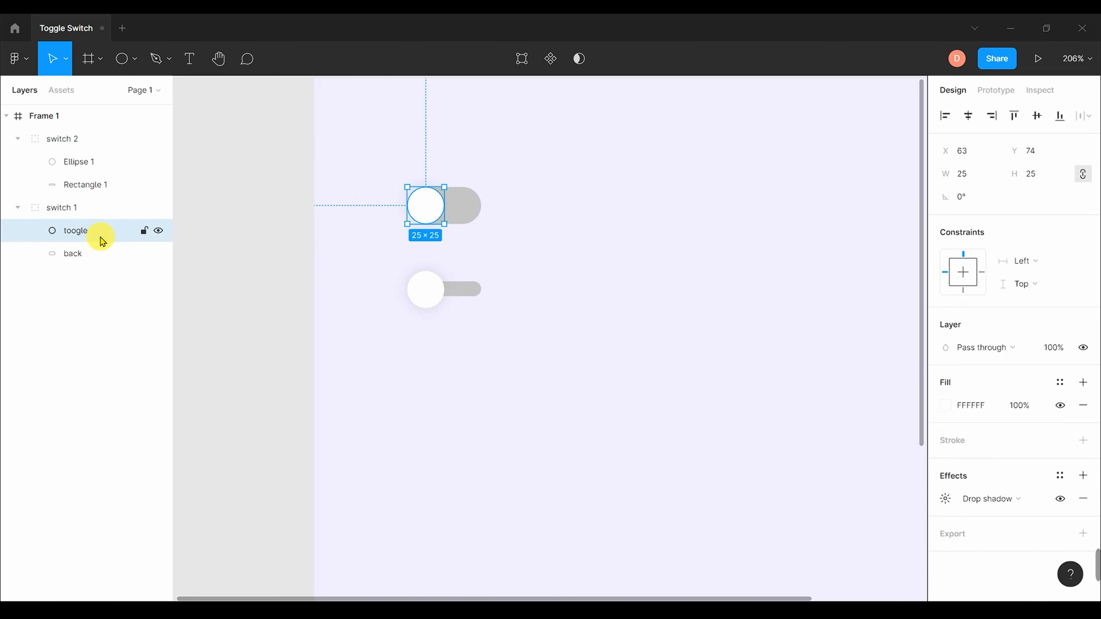
# - Rename the rectangle layer in switch 2 as "back" and its circle layer as "toogle"
pyautogui.doubleClick(86, 189)
pyautogui.press('Return')
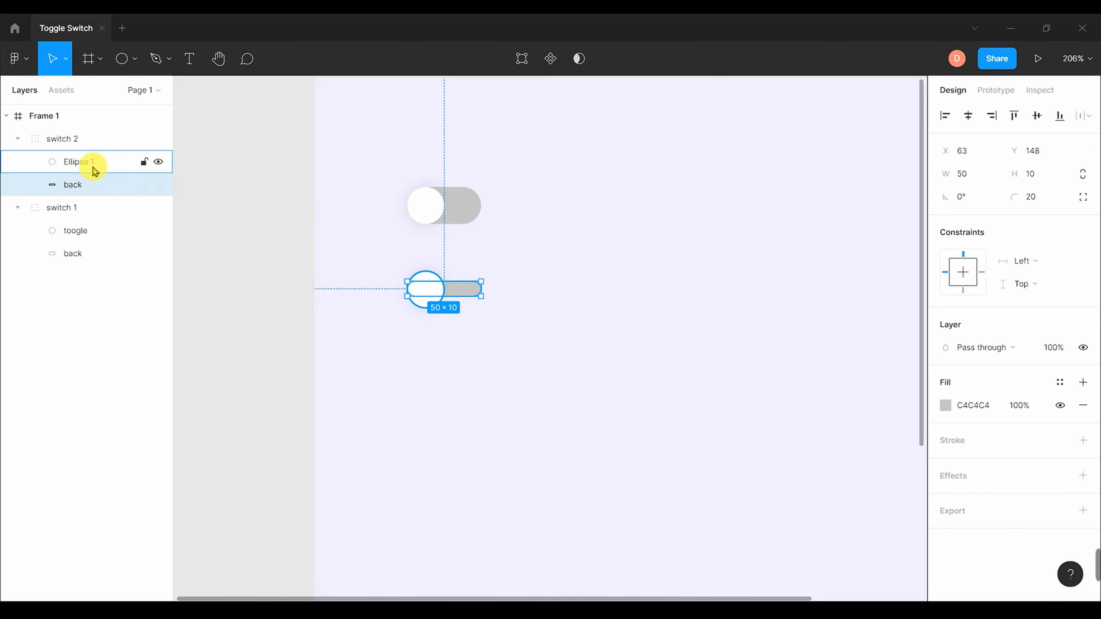
pyautogui.doubleClick(92, 163)
pyautogui.write('toogle')
pyautogui.press('Return')
pyautogui.click(514, 297)
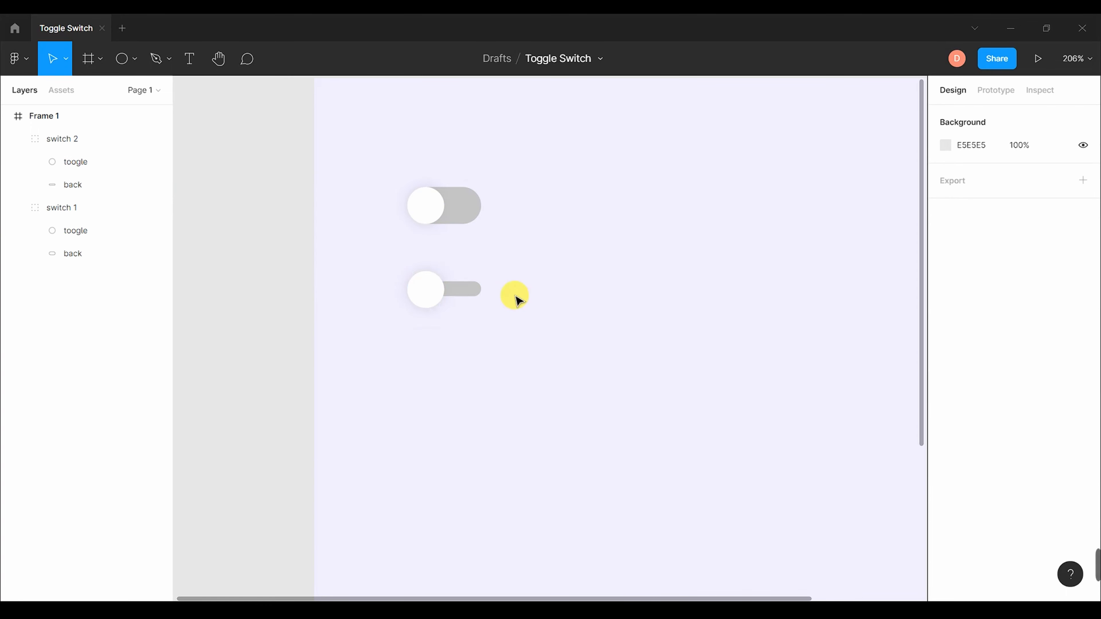
# - Duplicate the switch 2 group directly below the original to make a third switch
pyautogui.scroll(-1, 513, 312)
pyautogui.click(445, 257)
pyautogui.keyDown('alt'); pyautogui.moveTo(445, 257); pyautogui.dragTo(442, 340); pyautogui.keyUp('alt')
pyautogui.scroll(-1, 474, 320)
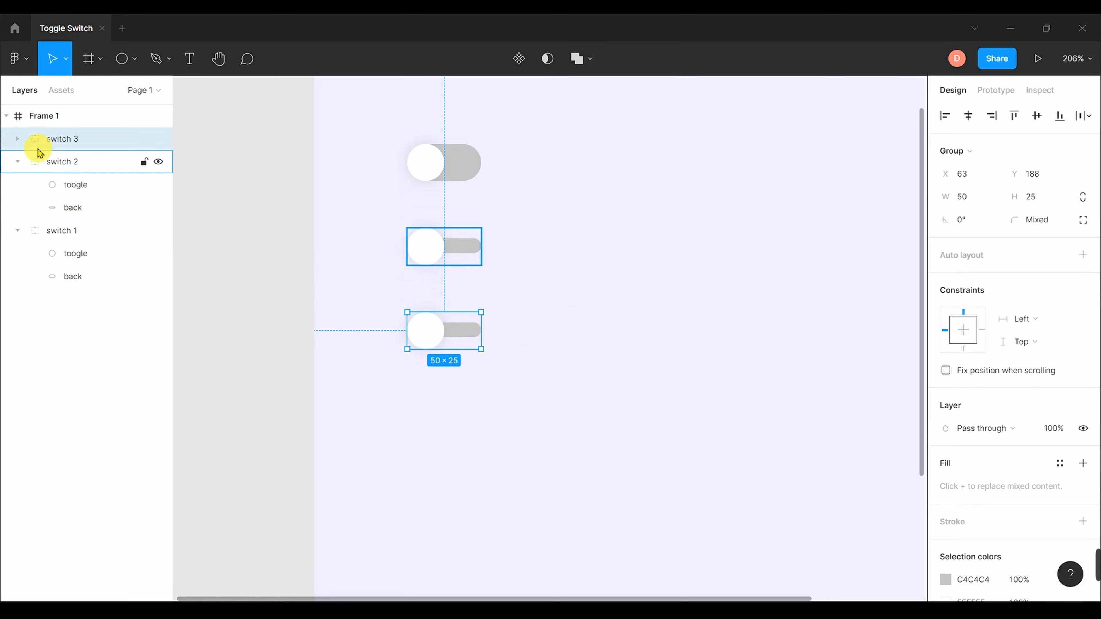
# - Set the height of switch 3's back rectangle to 5 and centre it vertically on its circle
pyautogui.click(18, 139)
pyautogui.click(81, 185)
pyautogui.click(1045, 174)
pyautogui.write('5')
pyautogui.press('Return')
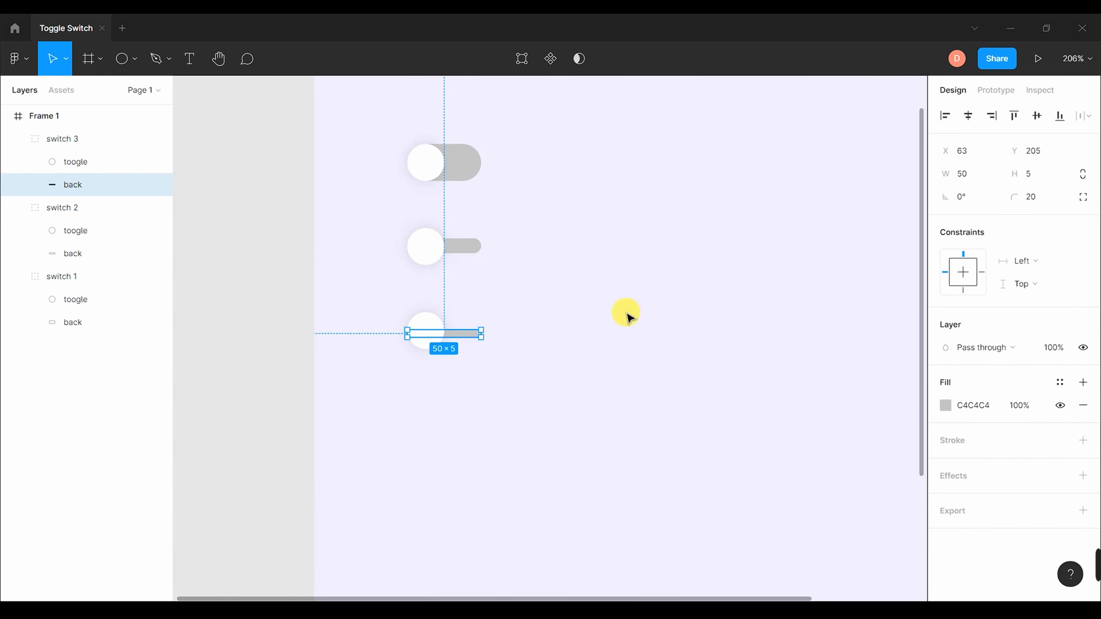
pyautogui.click(559, 316)
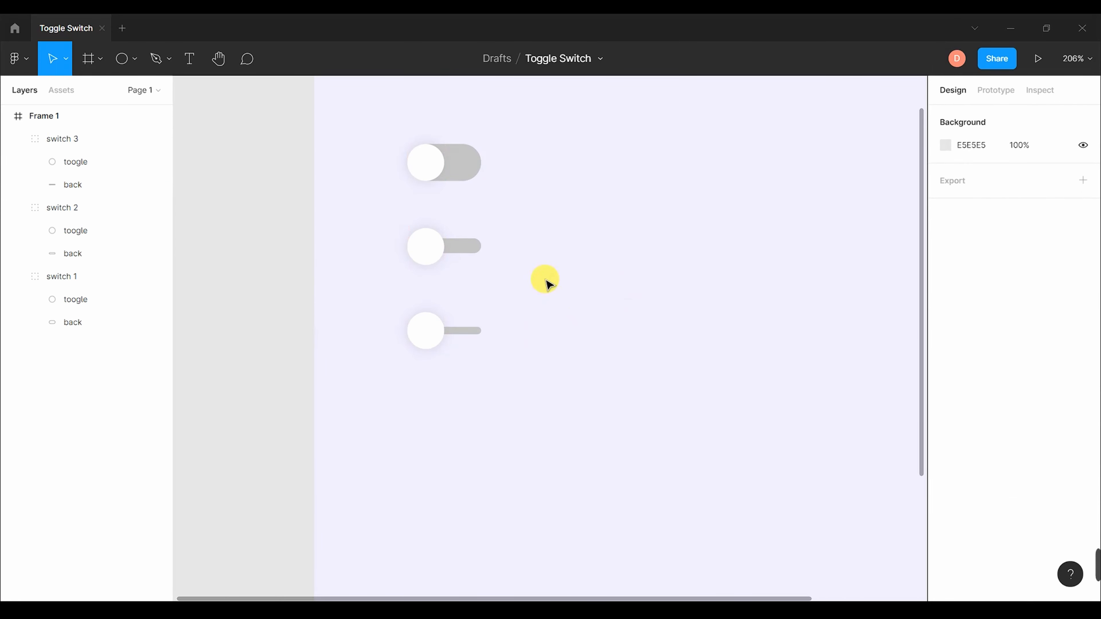
# - Change the fill of the back rectangles in all three switches together to grey BDBDBD
pyautogui.click(104, 185)
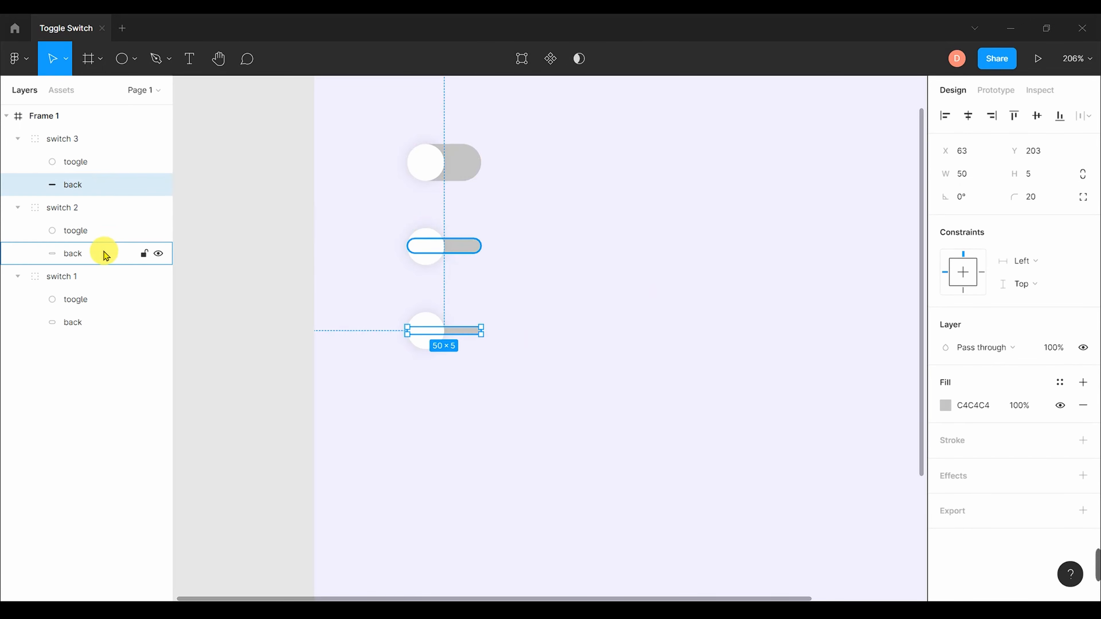
pyautogui.keyDown('shift'); pyautogui.click(107, 253); pyautogui.keyUp('shift')
pyautogui.keyDown('shift'); pyautogui.click(95, 322); pyautogui.keyUp('shift')
pyautogui.click(945, 405)
pyautogui.moveTo(761, 299)
pyautogui.mouseDown()
pyautogui.moveTo(743, 301)
pyautogui.moveTo(744, 290)
pyautogui.mouseUp()
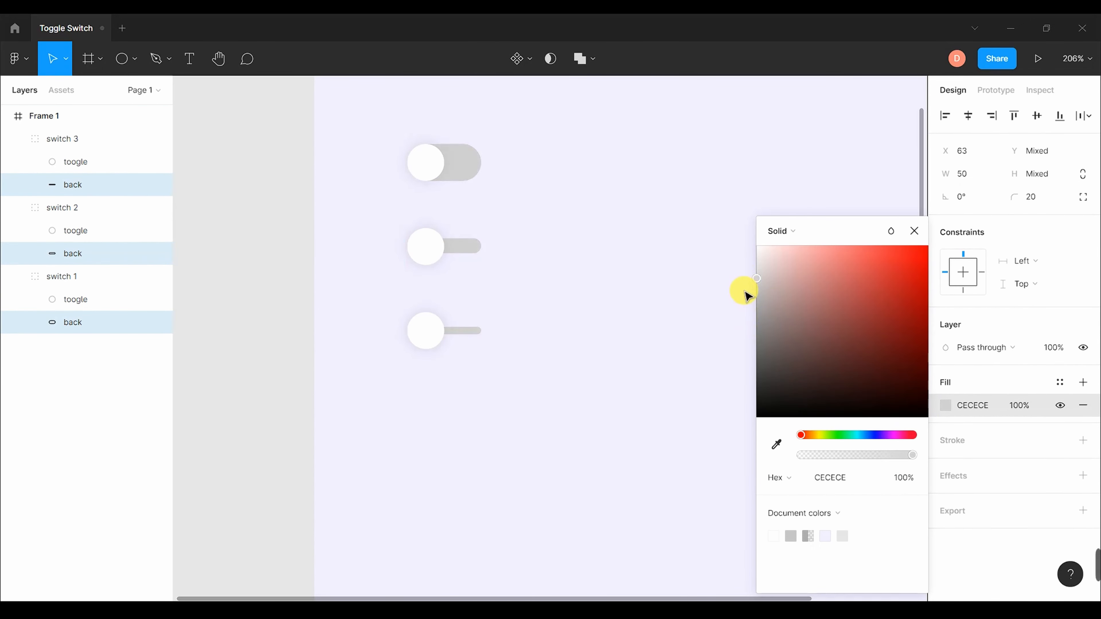
pyautogui.click(914, 232)
pyautogui.click(617, 315)
pyautogui.scroll(-1, 651, 273)
pyautogui.scroll(-1, 652, 274)
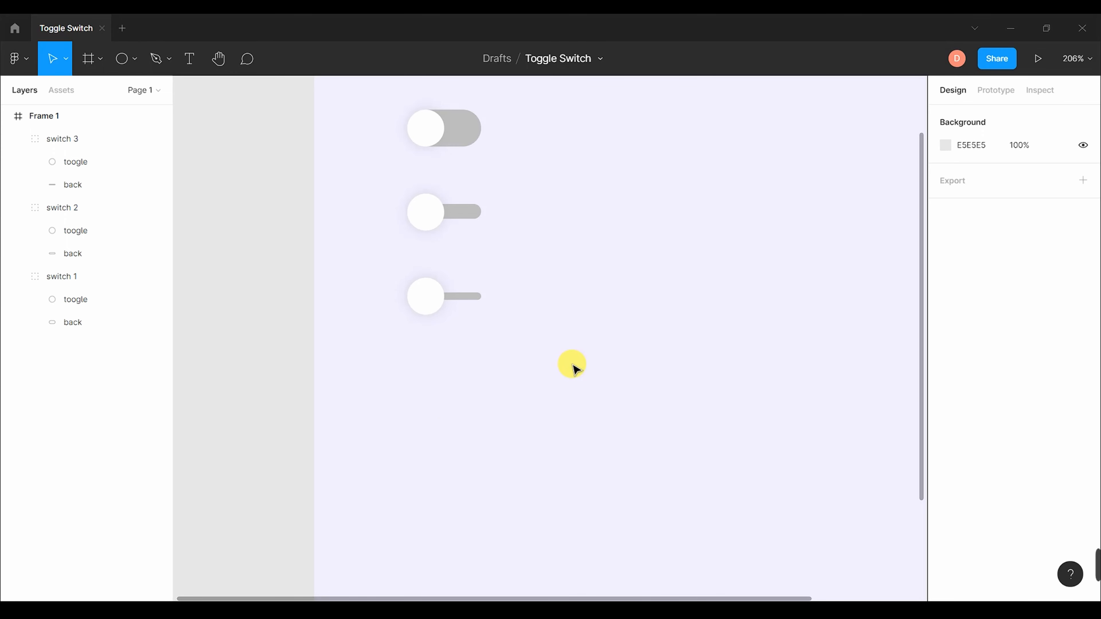
# - Duplicate the switch 3 group directly below the original to make a fourth switch
pyautogui.scroll(3, 573, 371)
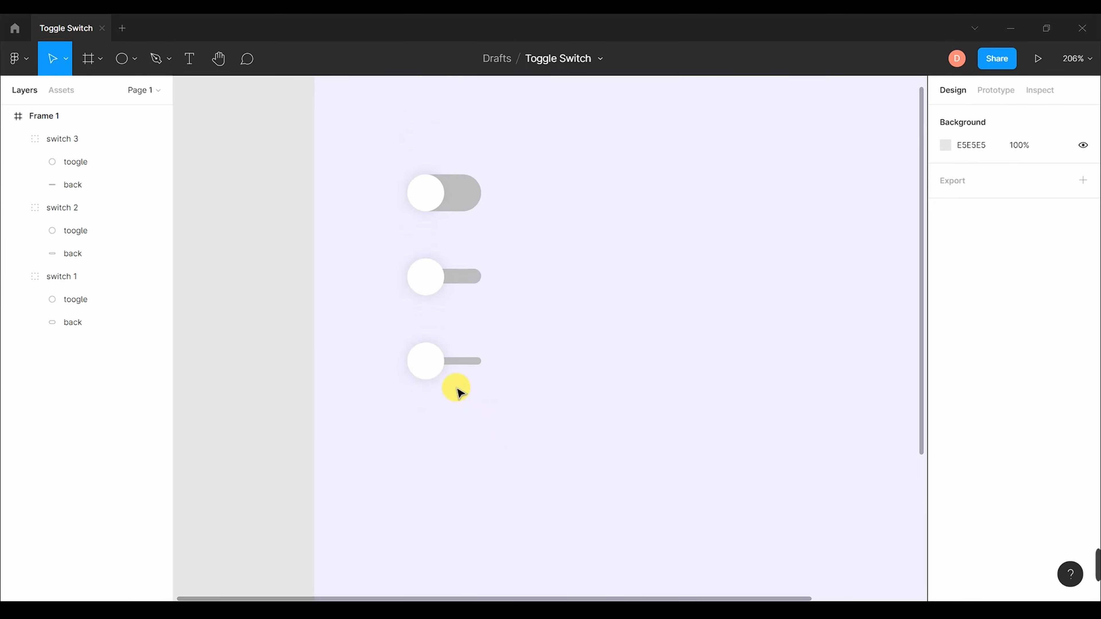
pyautogui.scroll(-1, 455, 388)
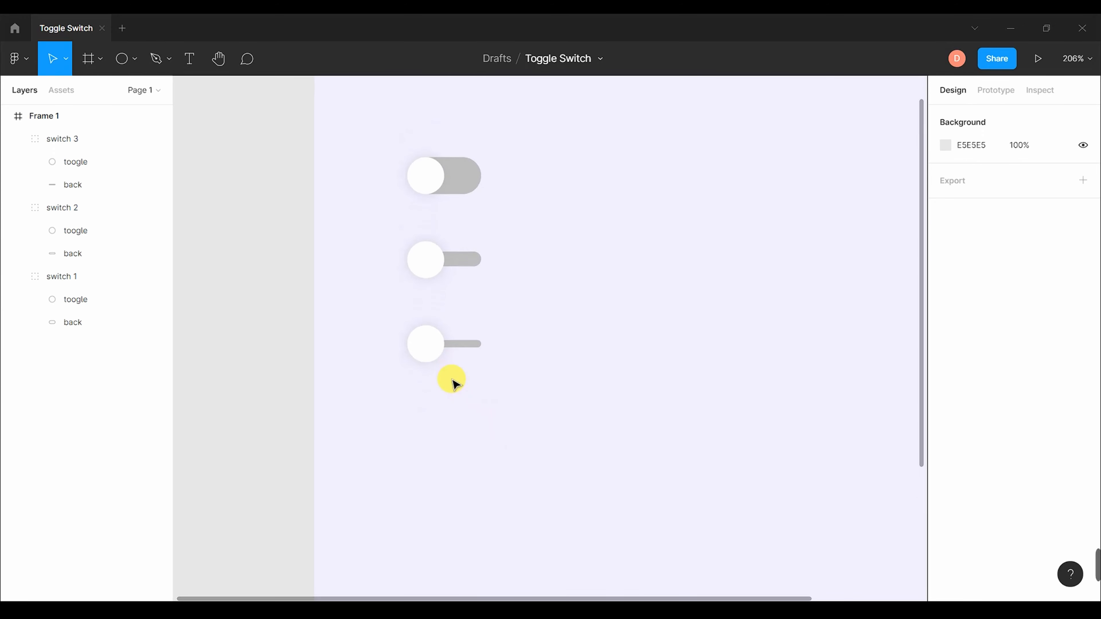
pyautogui.click(427, 327)
pyautogui.moveTo(427, 327); pyautogui.dragTo(432, 415)
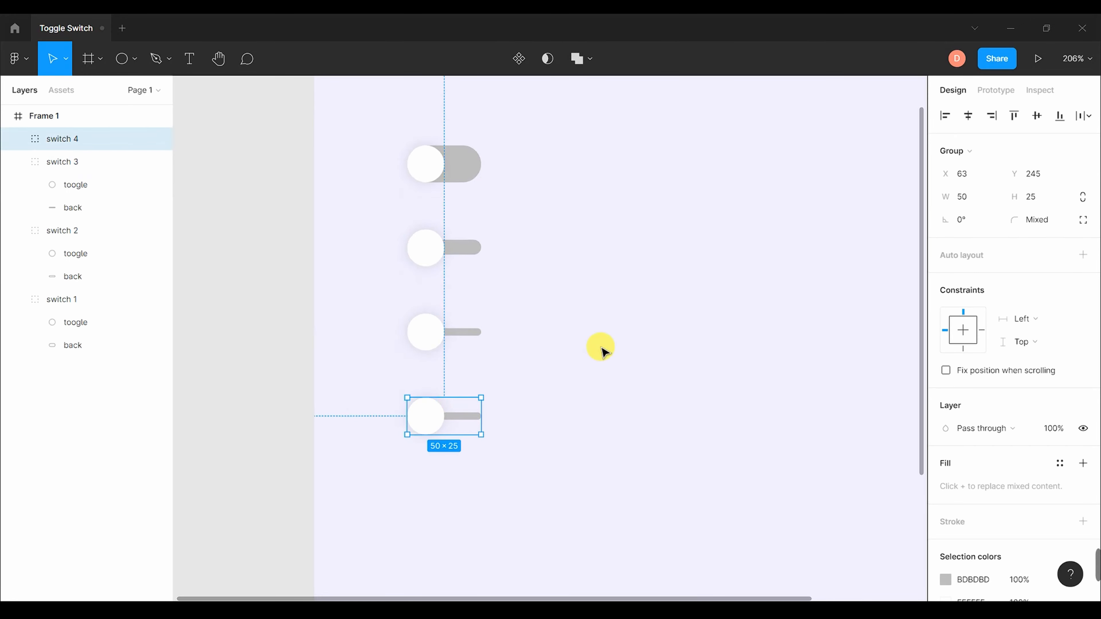
# - Set the height of switch 4's back rectangle to 25 and centre it vertically with its circle
pyautogui.scroll(-6, 542, 347)
pyautogui.doubleClick(459, 270)
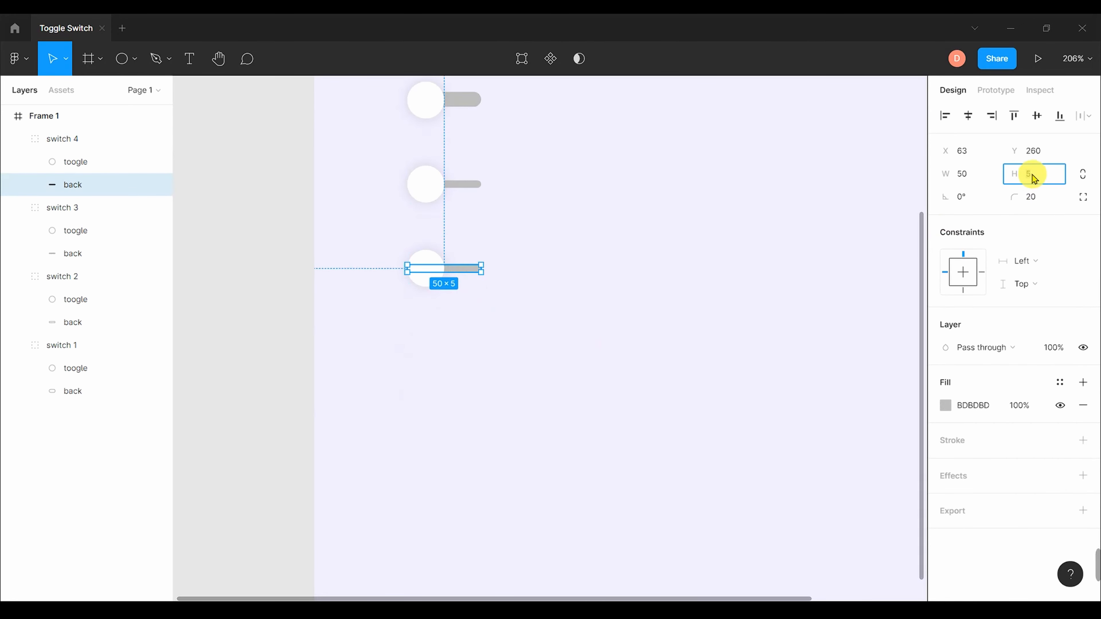
pyautogui.write('25')
pyautogui.press('Return')
pyautogui.press('Escape')
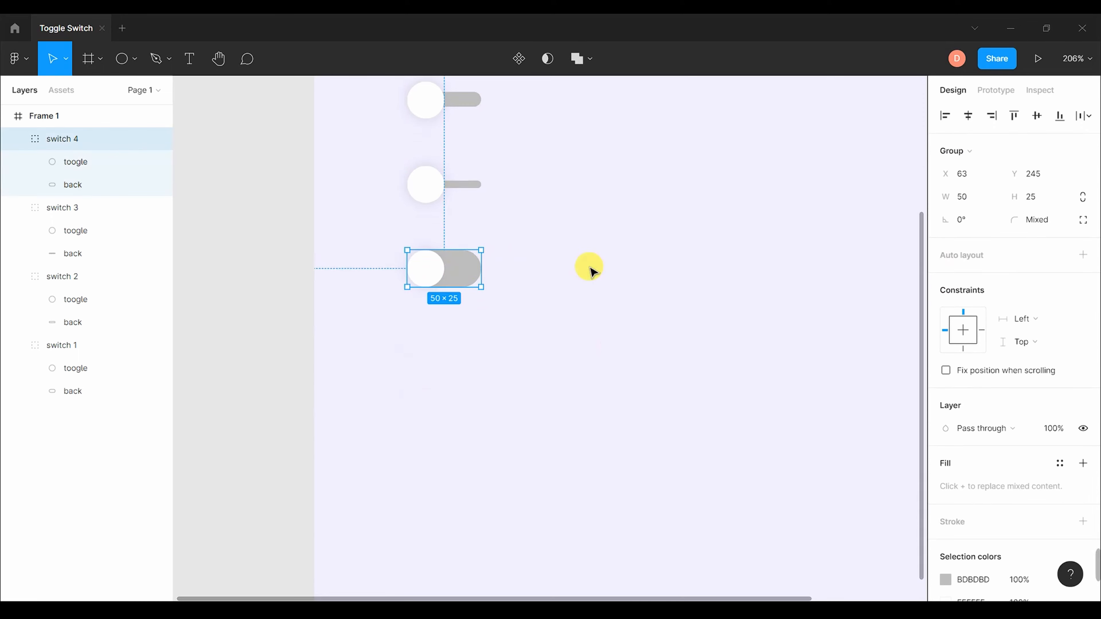
# - Reduce the corner radius of switch 4's back rectangle to 5
pyautogui.doubleClick(462, 265)
pyautogui.press('Return')
pyautogui.click(533, 299)
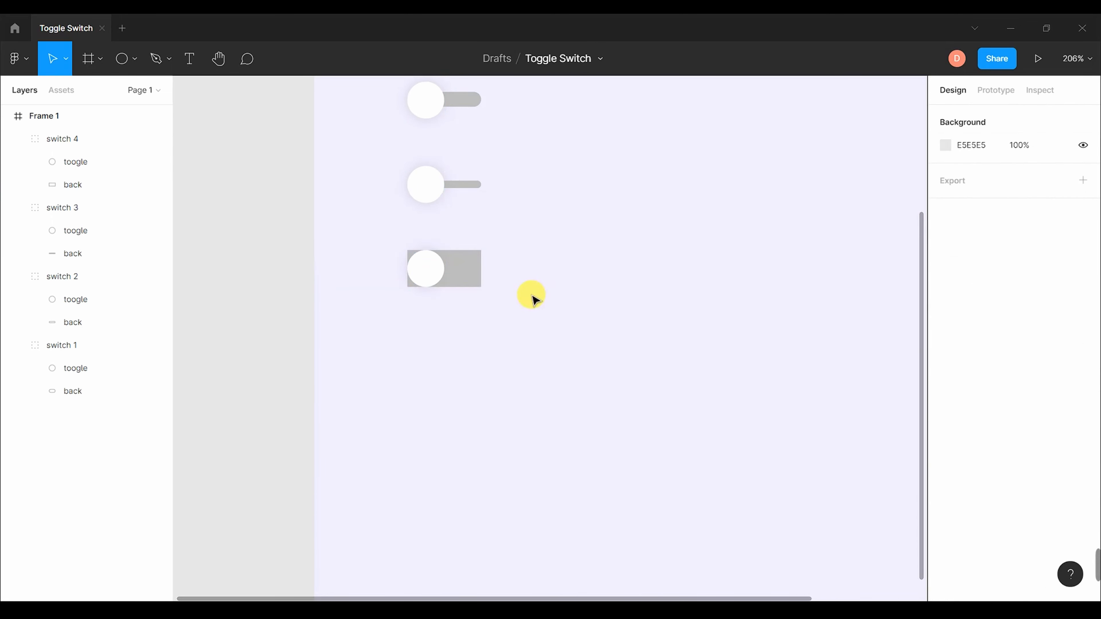
pyautogui.click(473, 266)
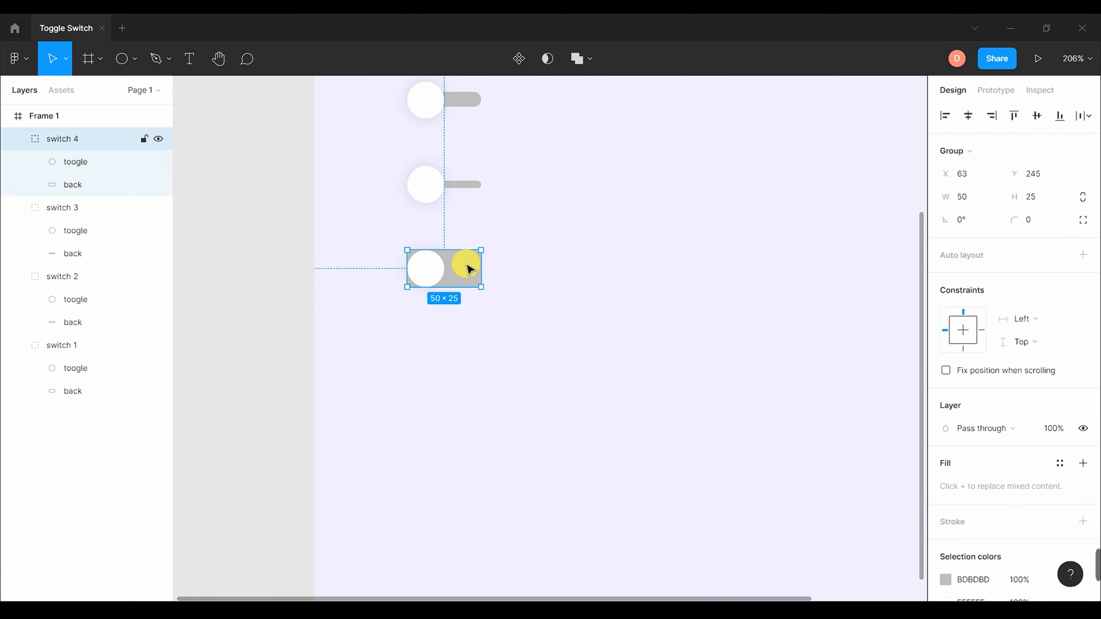
pyautogui.click(122, 185)
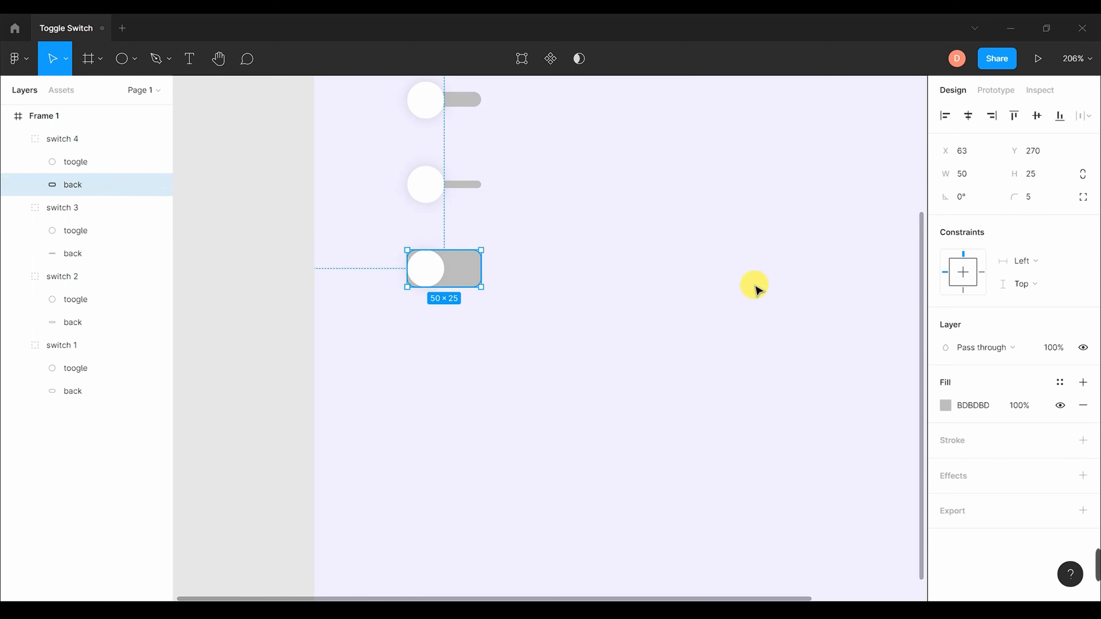
pyautogui.click(516, 367)
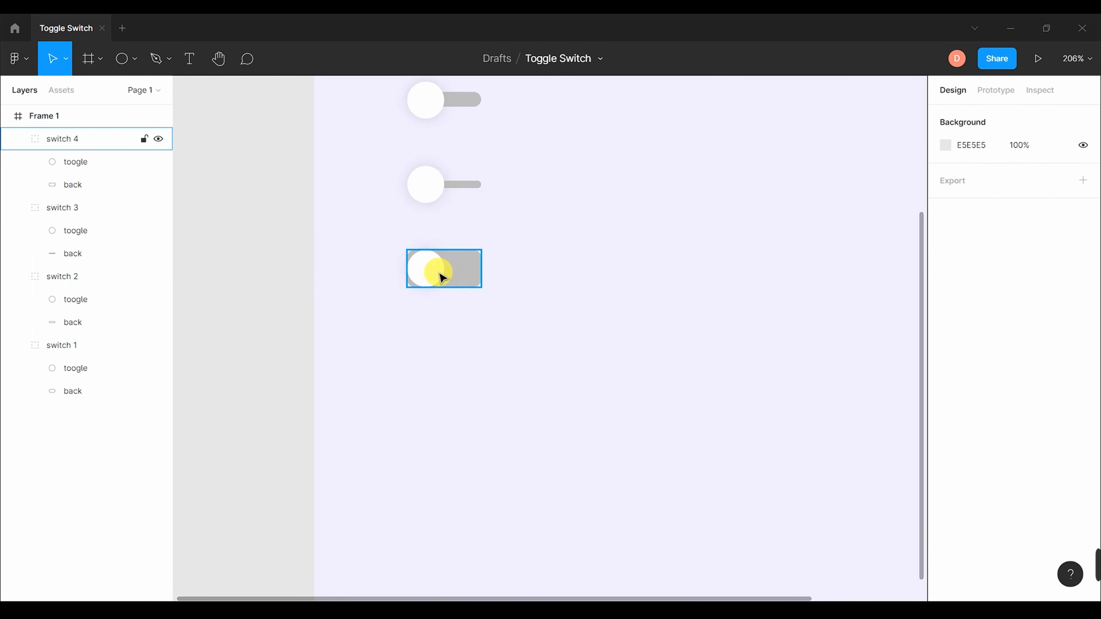
# - Delete the toogle circle from switch 4, keeping only its back rectangle
pyautogui.click(88, 161)
pyautogui.rightClick(426, 278)
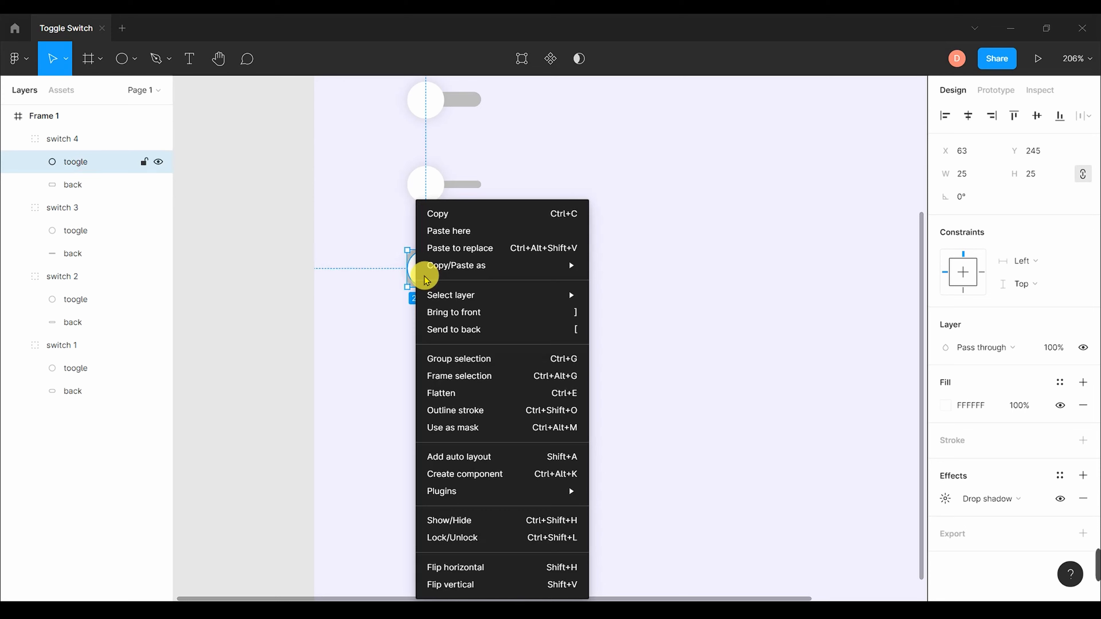
pyautogui.press('Escape')
pyautogui.press('Delete')
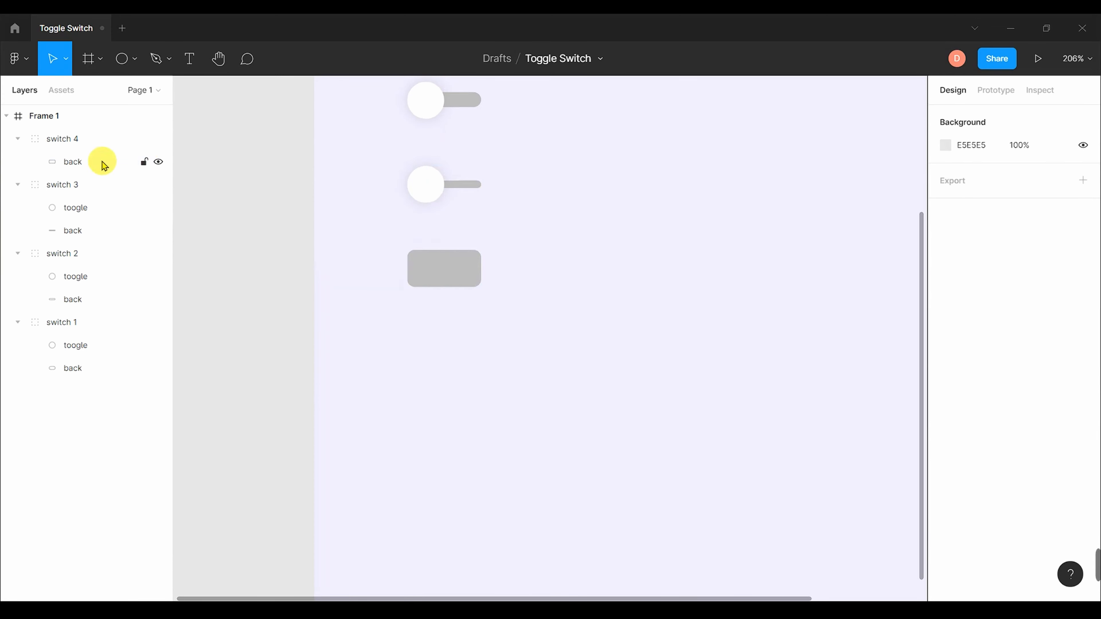
# - Draw a rectangle over switch 4's back shape, sized 25 × 25 with a corner radius of 5
pyautogui.click(134, 59)
pyautogui.click(143, 87)
pyautogui.moveTo(427, 266); pyautogui.dragTo(444, 287)
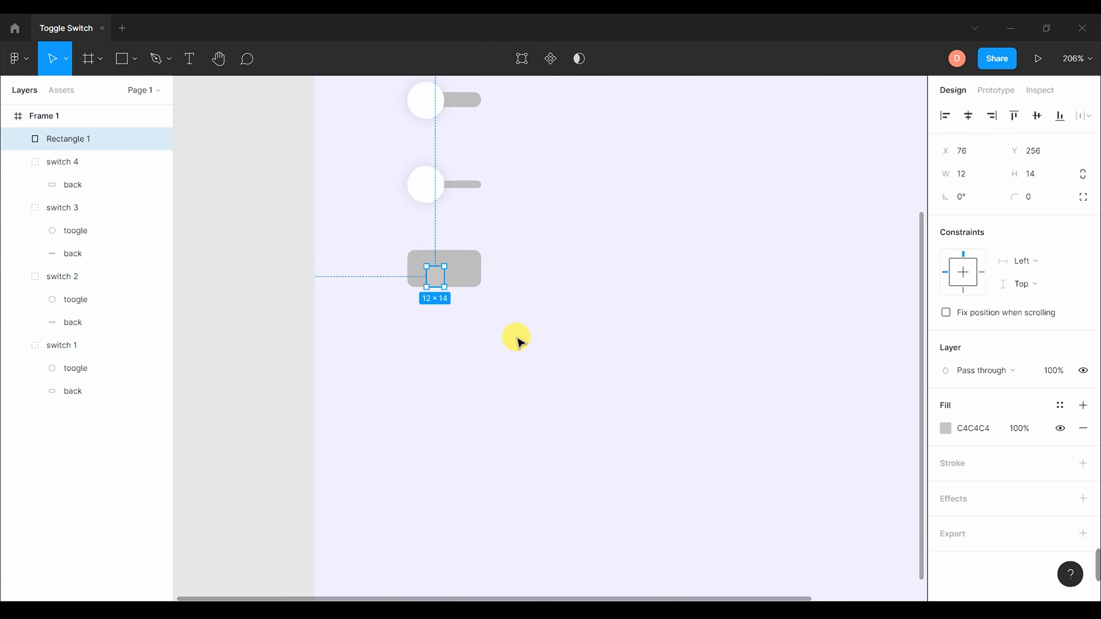
pyautogui.click(1041, 179)
pyautogui.write('2')
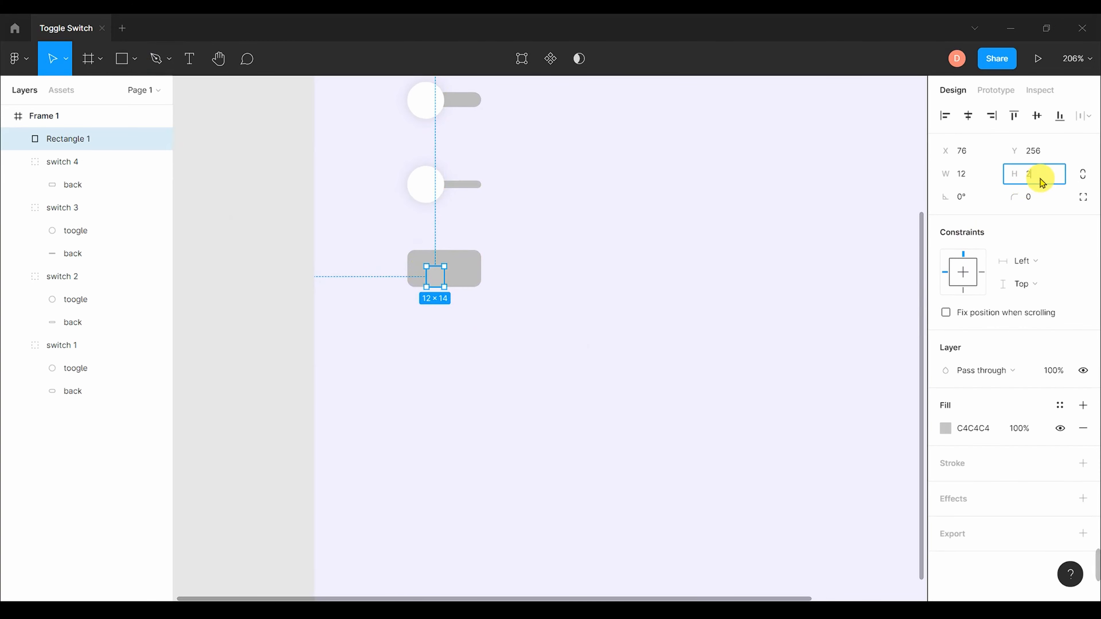
pyautogui.write('5')
pyautogui.click(980, 173)
pyautogui.write('25')
pyautogui.press('Return')
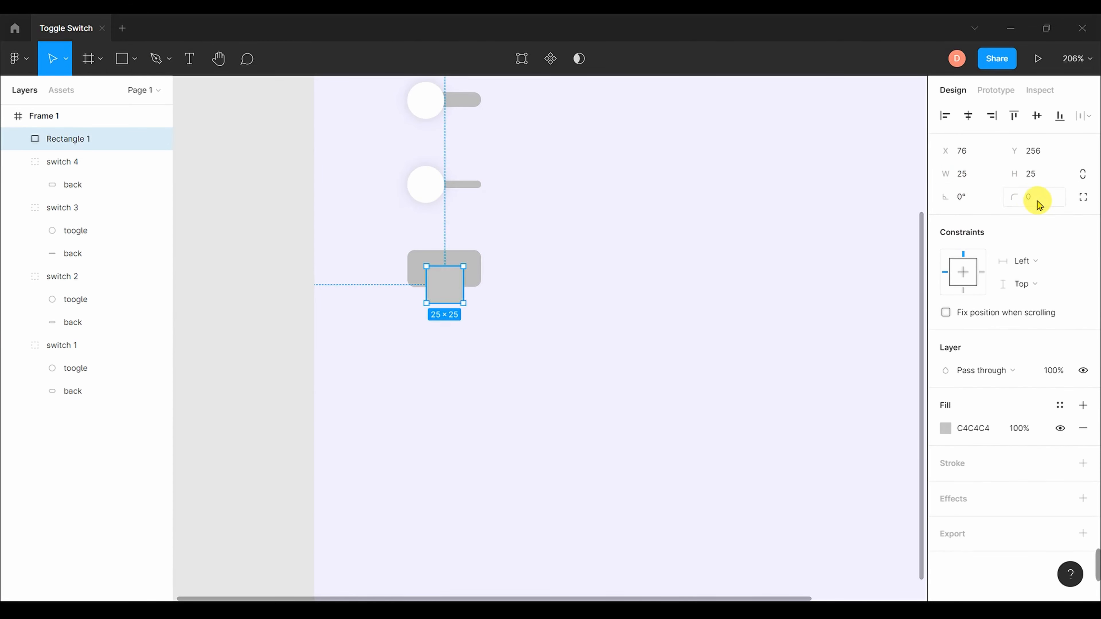
pyautogui.click(1033, 206)
pyautogui.write('5')
pyautogui.press('Return')
# - Fill the new square with the white sampled from switch 3's circle and align it with the left end of switch 4's back
pyautogui.click(946, 428)
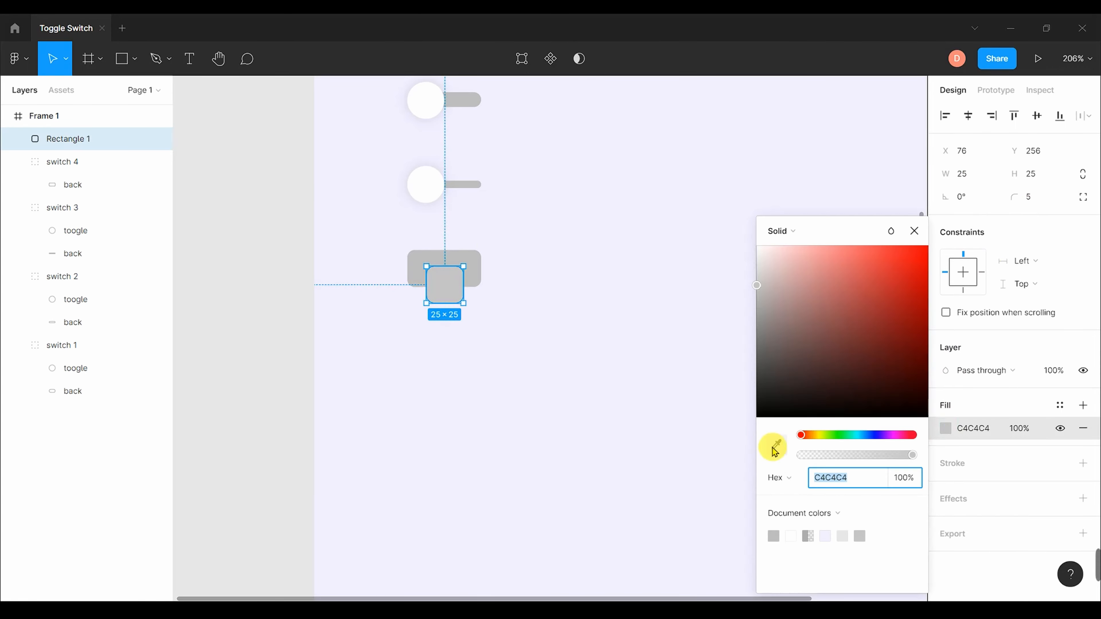
pyautogui.click(776, 445)
pyautogui.click(431, 177)
pyautogui.press('Escape')
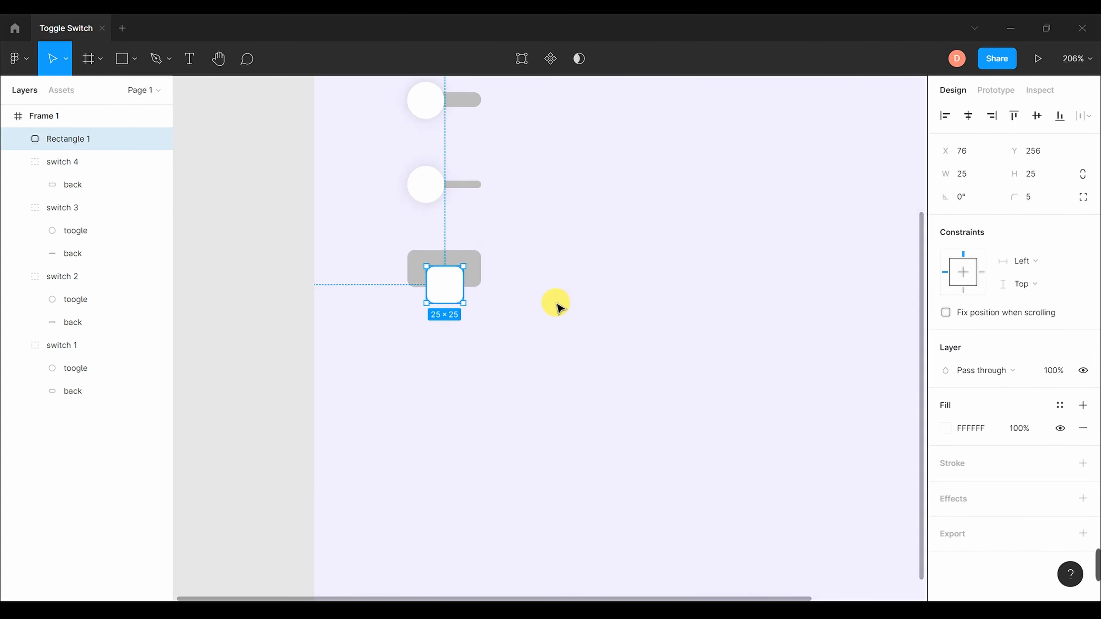
pyautogui.moveTo(452, 287); pyautogui.dragTo(432, 271)
pyautogui.click(579, 271)
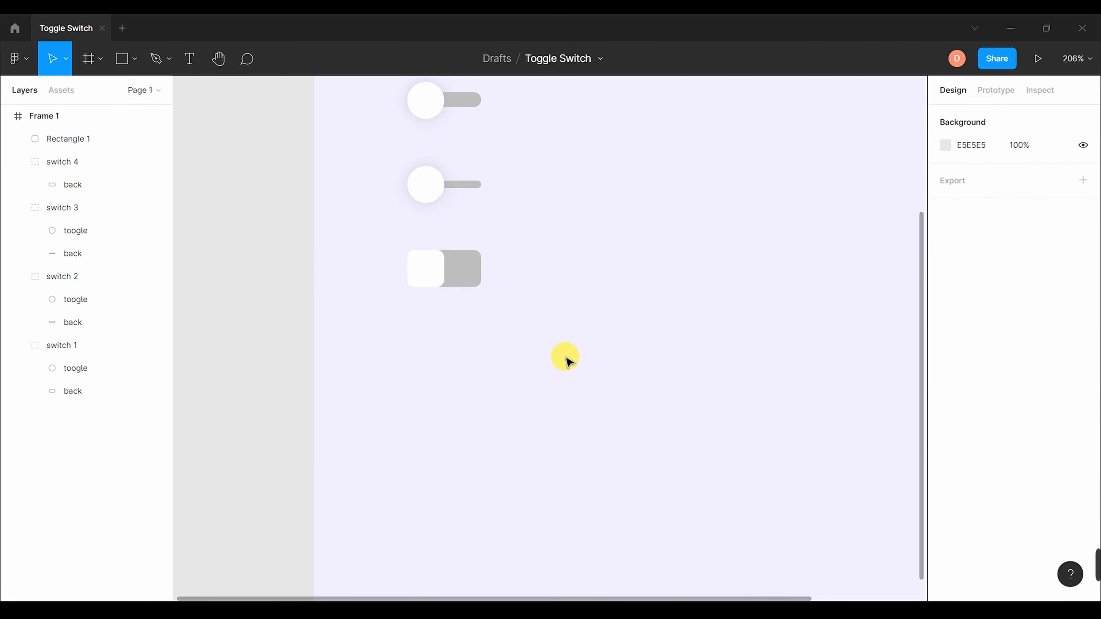
# - Give the white square a drop shadow with a Y offset of 0, using switch 2's toogle circle as reference
pyautogui.click(428, 102)
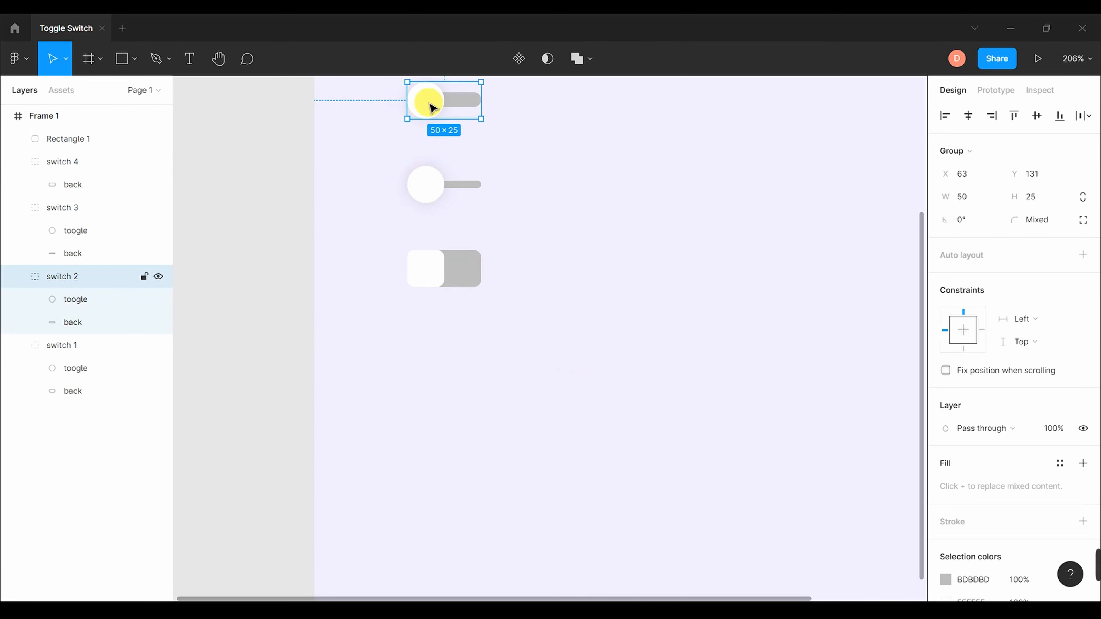
pyautogui.click(428, 103)
pyautogui.click(945, 499)
pyautogui.click(687, 456)
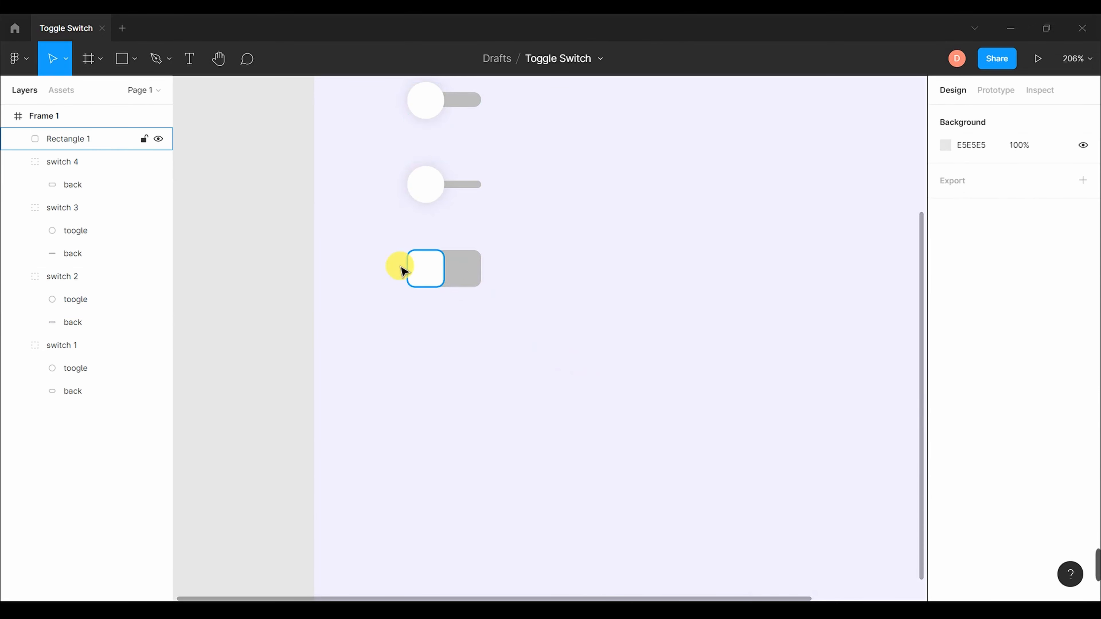
pyautogui.click(414, 268)
pyautogui.click(1083, 497)
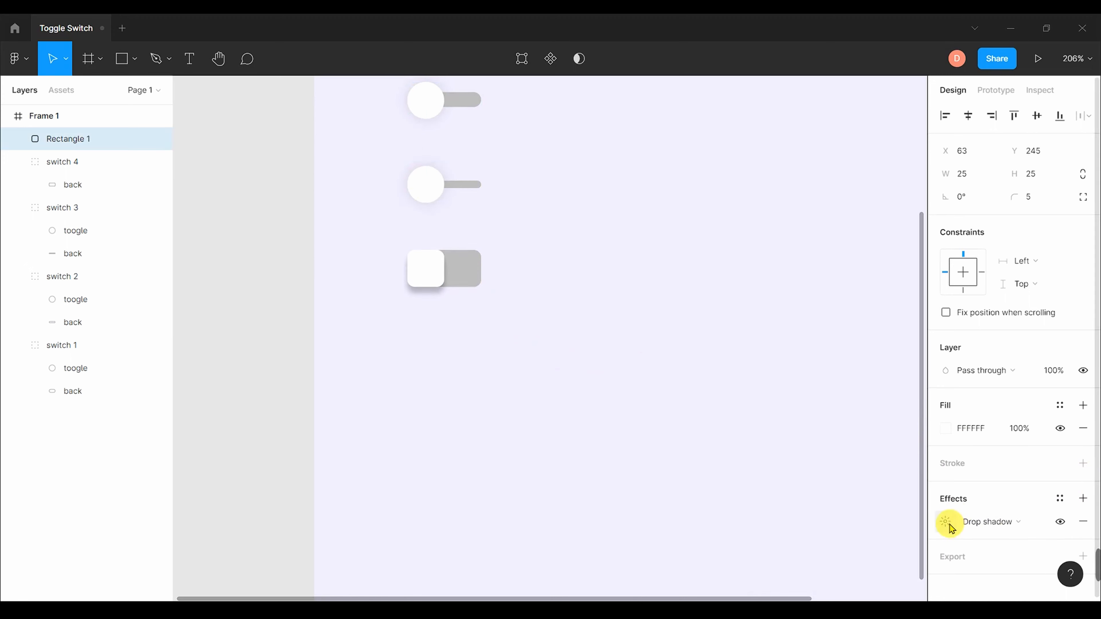
pyautogui.click(945, 522)
pyautogui.click(803, 551)
pyautogui.write('0')
# - Set the white square's drop shadow blur to 7 and its spread to 2
pyautogui.click(890, 530)
pyautogui.write('7')
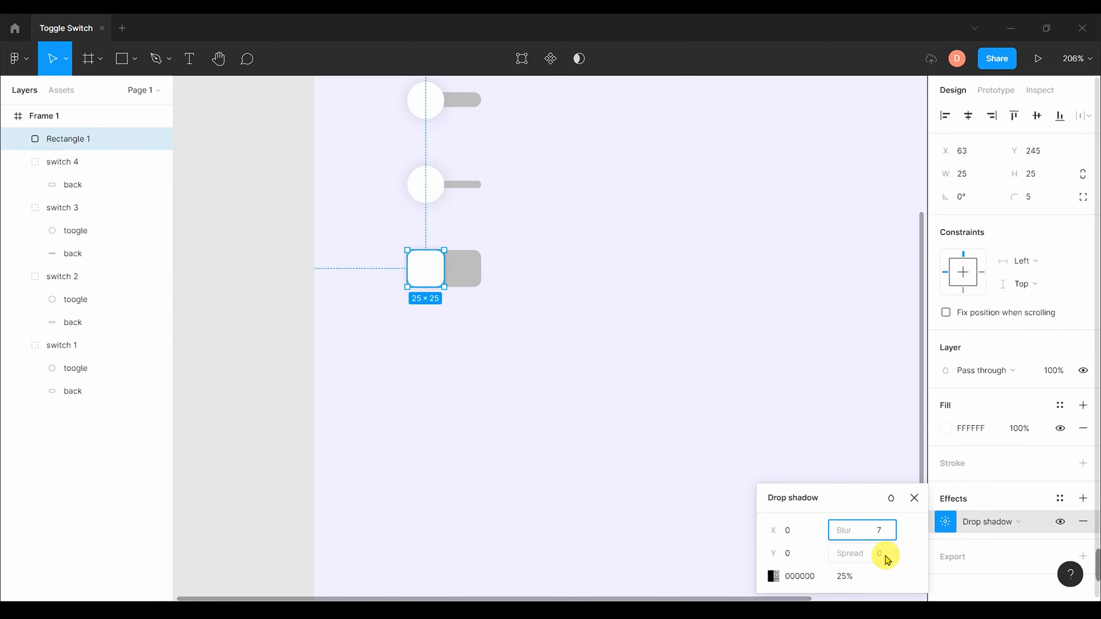
pyautogui.click(884, 555)
pyautogui.write('2')
pyautogui.click(809, 579)
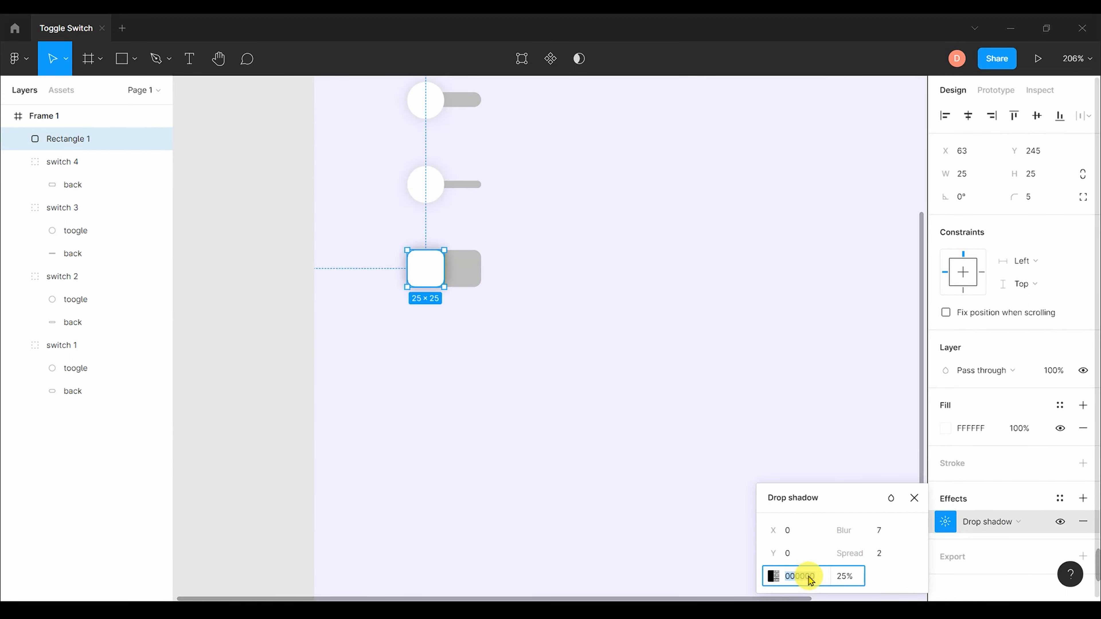
pyautogui.click(660, 403)
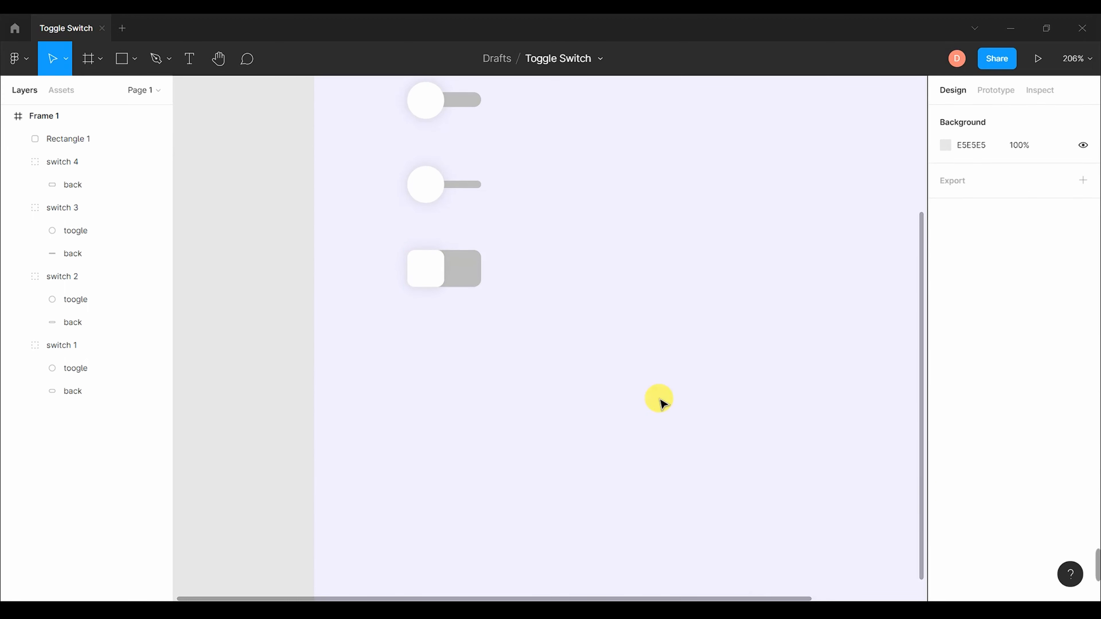
# - Rename the white square's layer as toogle and move it into the switch 4 group above the back layer
pyautogui.scroll(5, 553, 355)
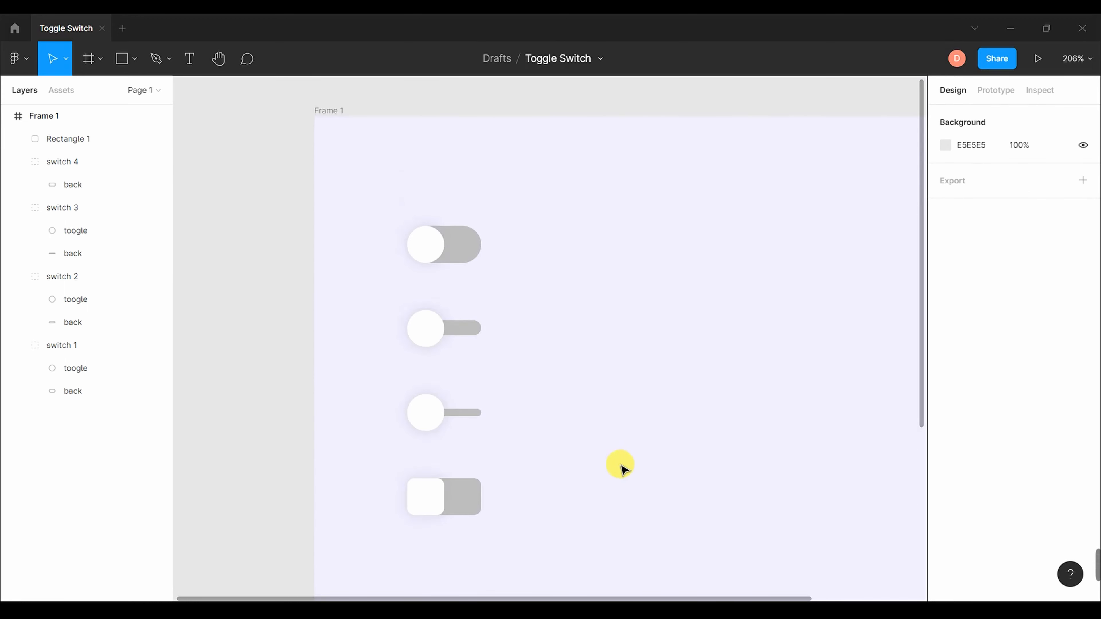
pyautogui.scroll(-3, 543, 494)
pyautogui.scroll(3, 550, 485)
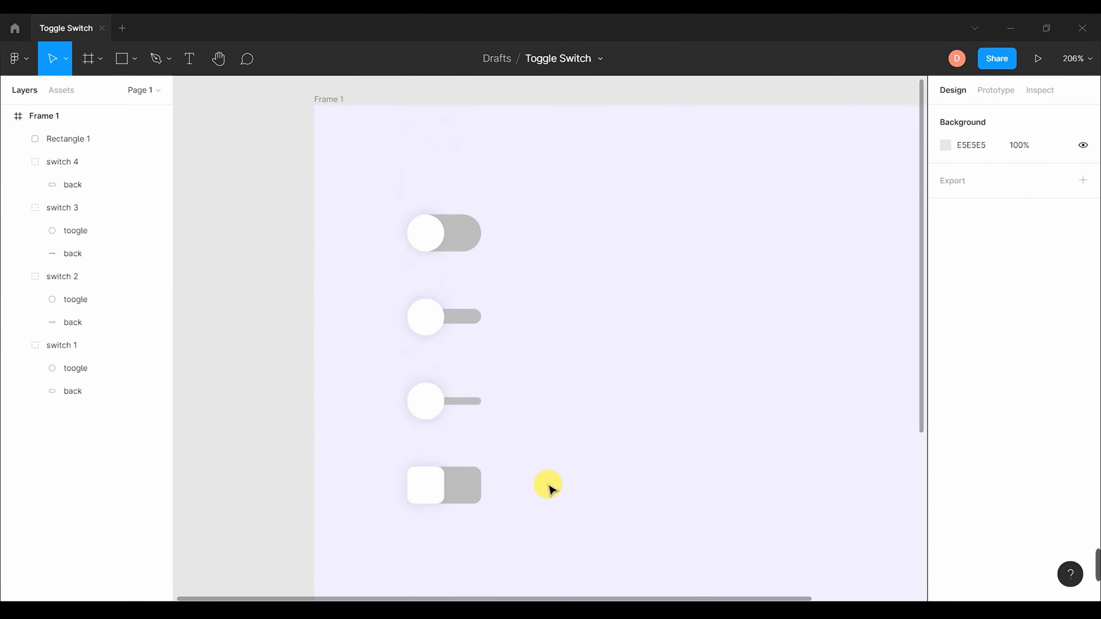
pyautogui.scroll(-1, 650, 435)
pyautogui.scroll(-4, 650, 435)
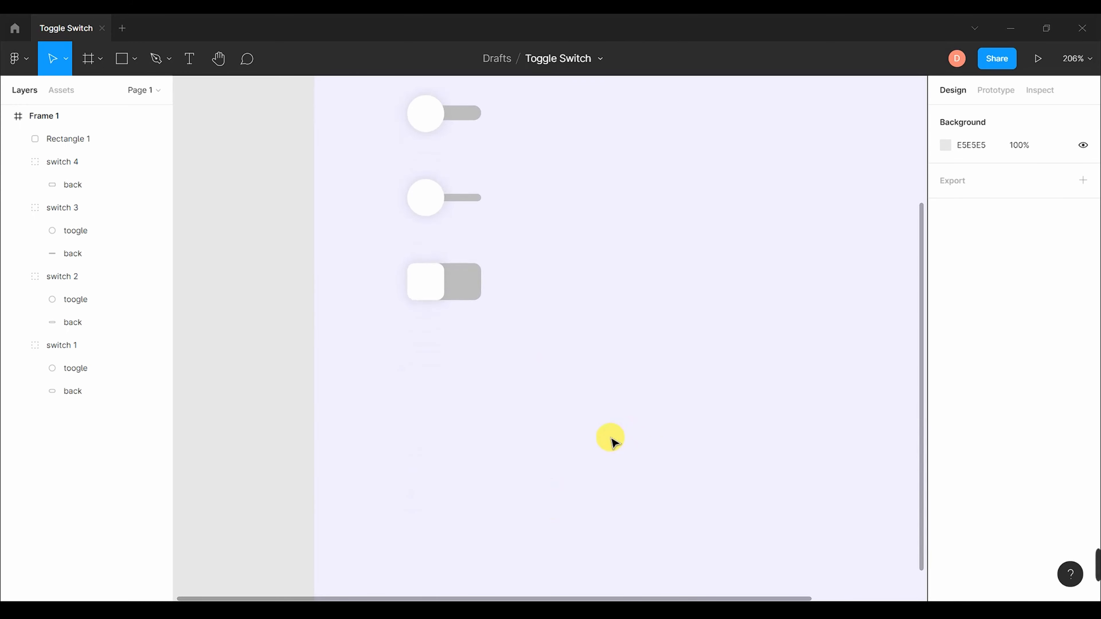
pyautogui.doubleClick(79, 139)
pyautogui.write('toogl')
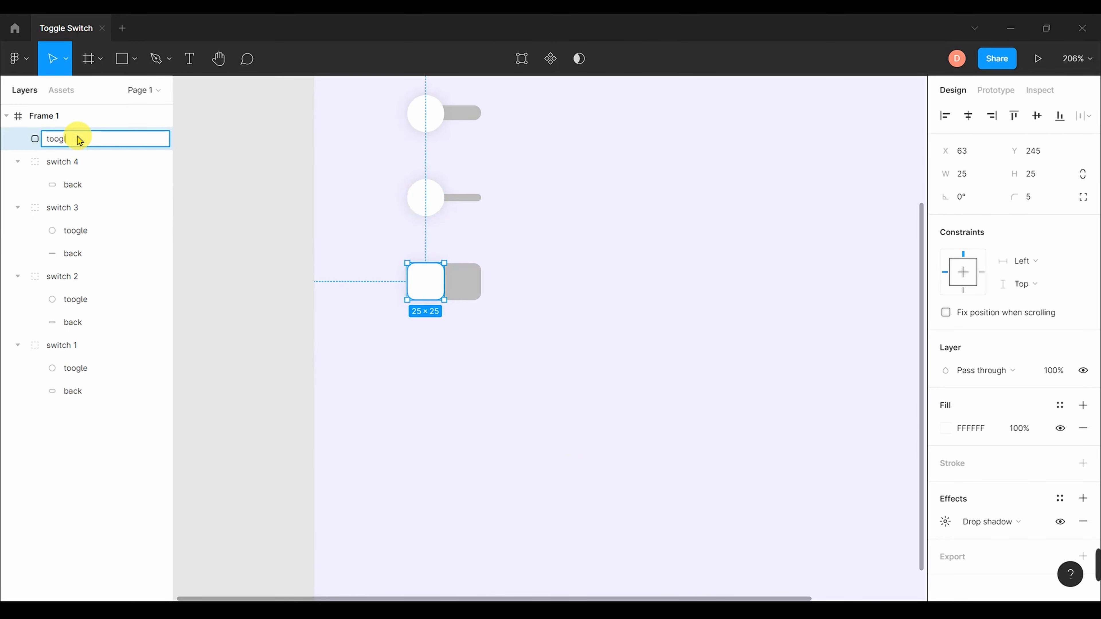
pyautogui.write('e')
pyautogui.press('Return')
pyautogui.moveTo(81, 138); pyautogui.dragTo(98, 170)
pyautogui.click(447, 438)
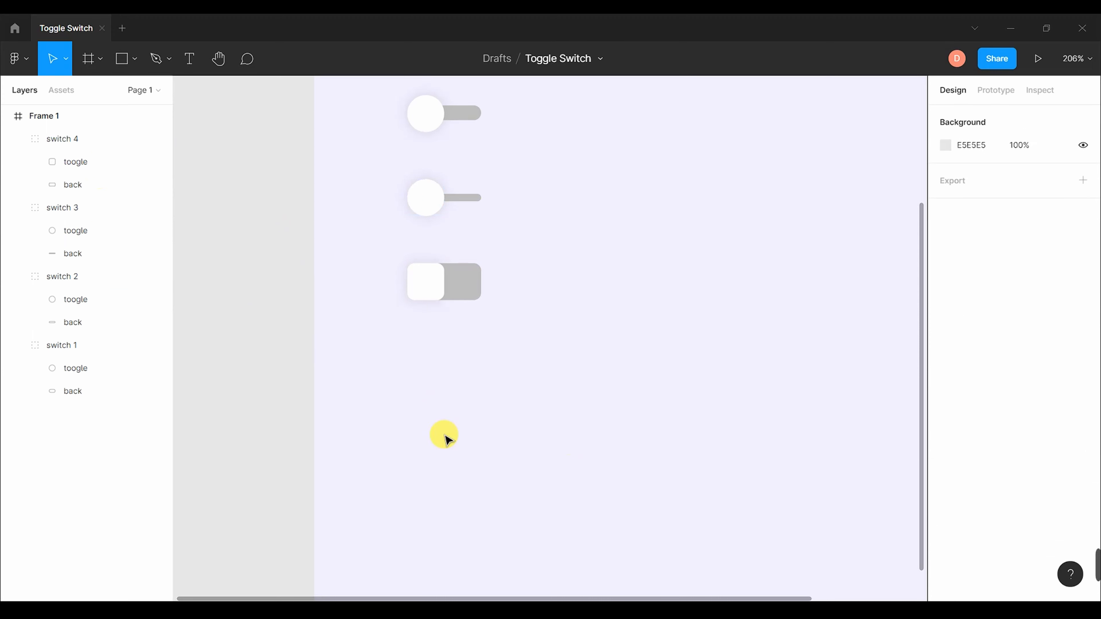
# - Duplicate the switch 4 group directly below the original to make a fifth switch
pyautogui.click(486, 291)
pyautogui.click(414, 475)
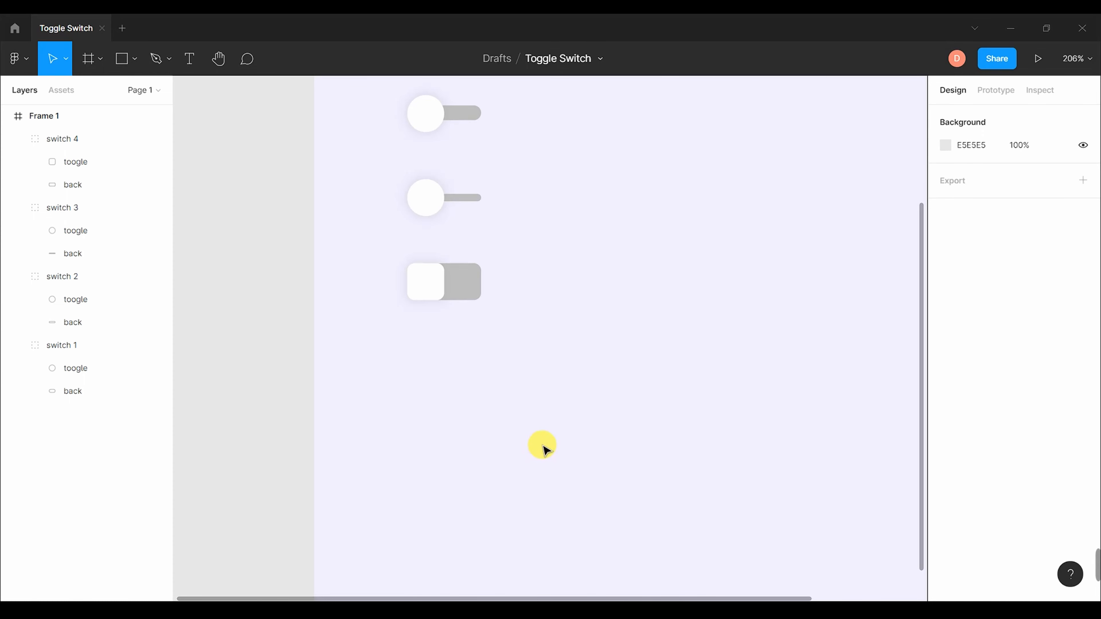
pyautogui.scroll(2, 571, 432)
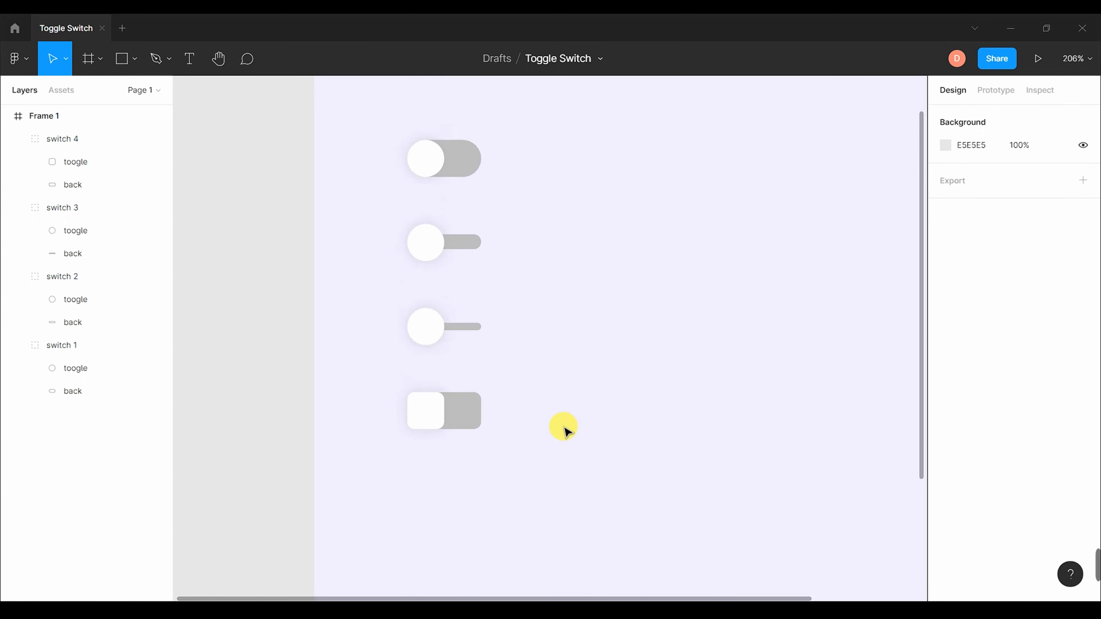
pyautogui.moveTo(440, 425); pyautogui.dragTo(438, 503)
pyautogui.click(568, 418)
pyautogui.scroll(-5, 568, 418)
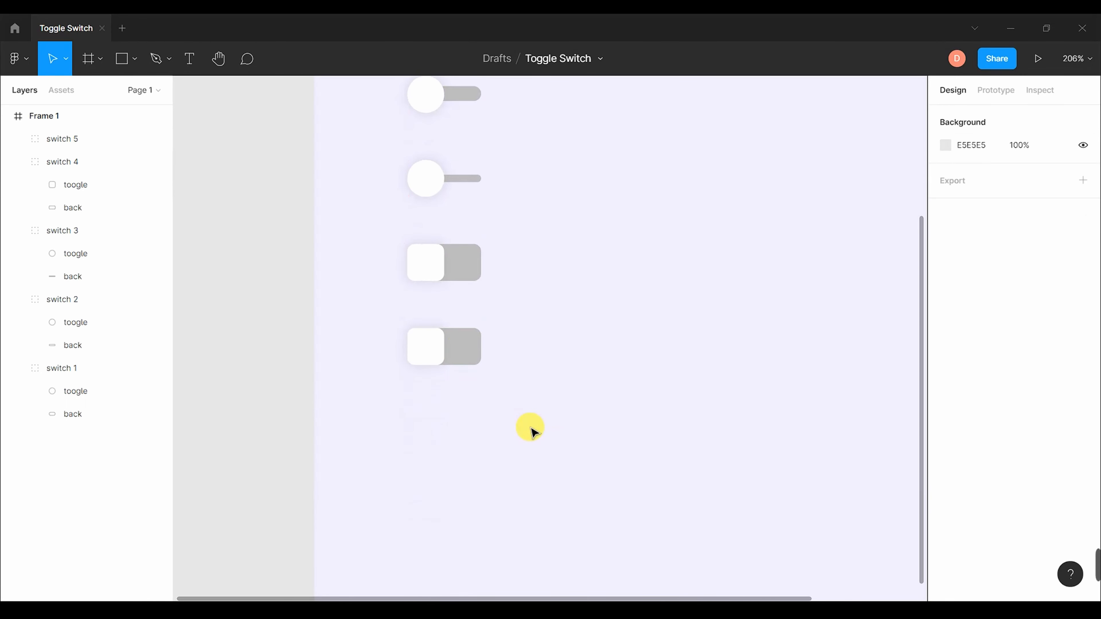
# - Set the height of switch 5's back rectangle to 20 and centre it vertically behind the square toogle
pyautogui.click(463, 347)
pyautogui.hscroll(-1, 503, 351)
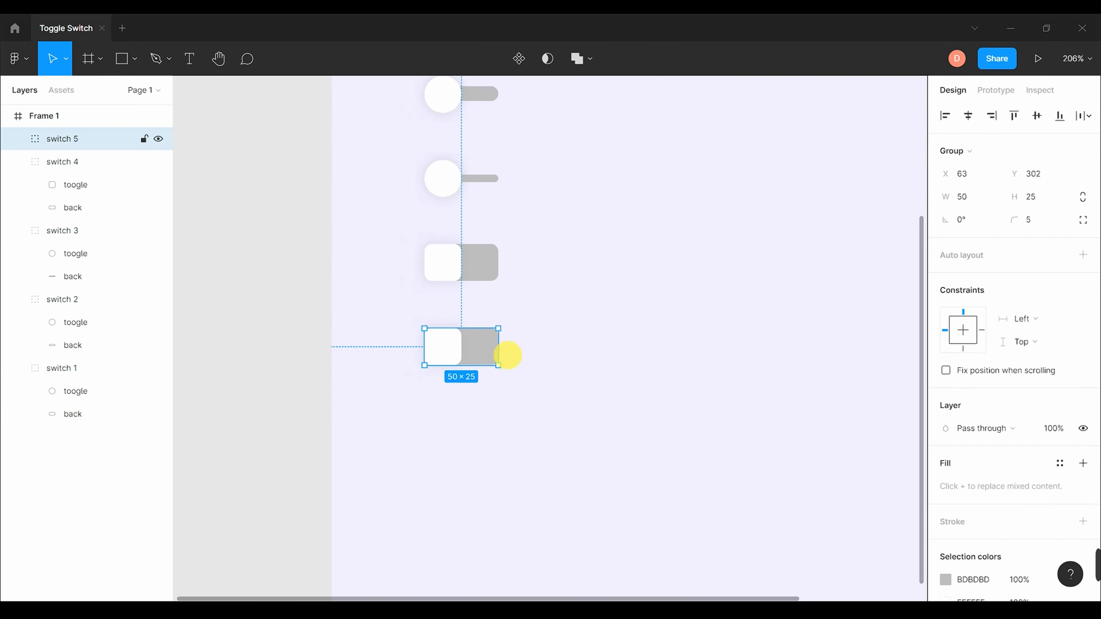
pyautogui.scroll(5, 481, 346)
pyautogui.click(651, 369)
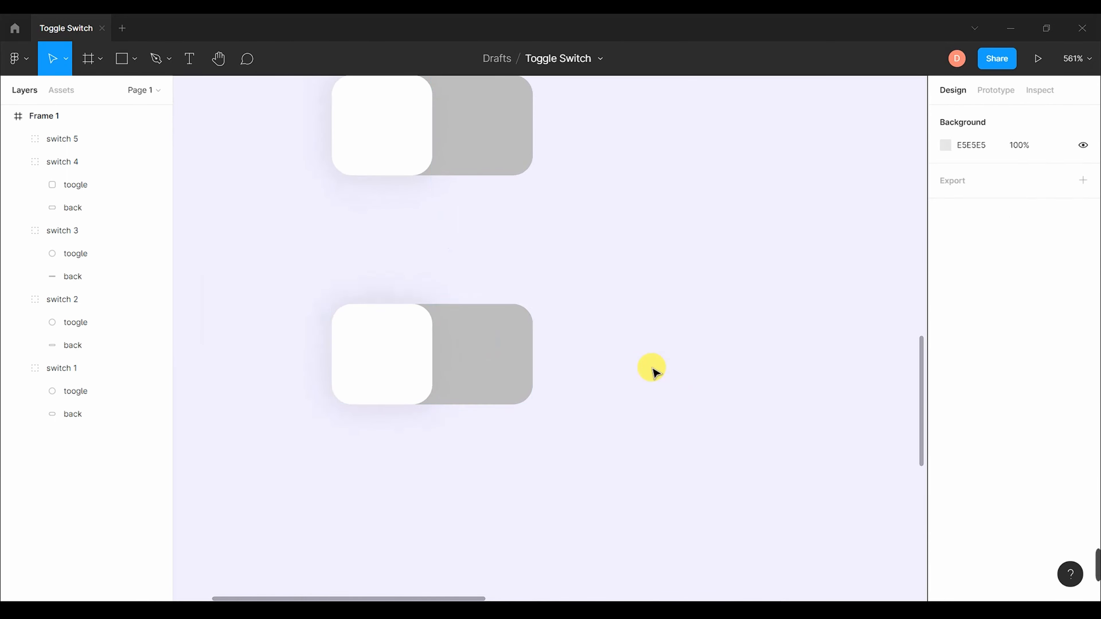
pyautogui.click(481, 347)
pyautogui.click(18, 139)
pyautogui.click(81, 187)
pyautogui.click(1047, 175)
pyautogui.write('2')
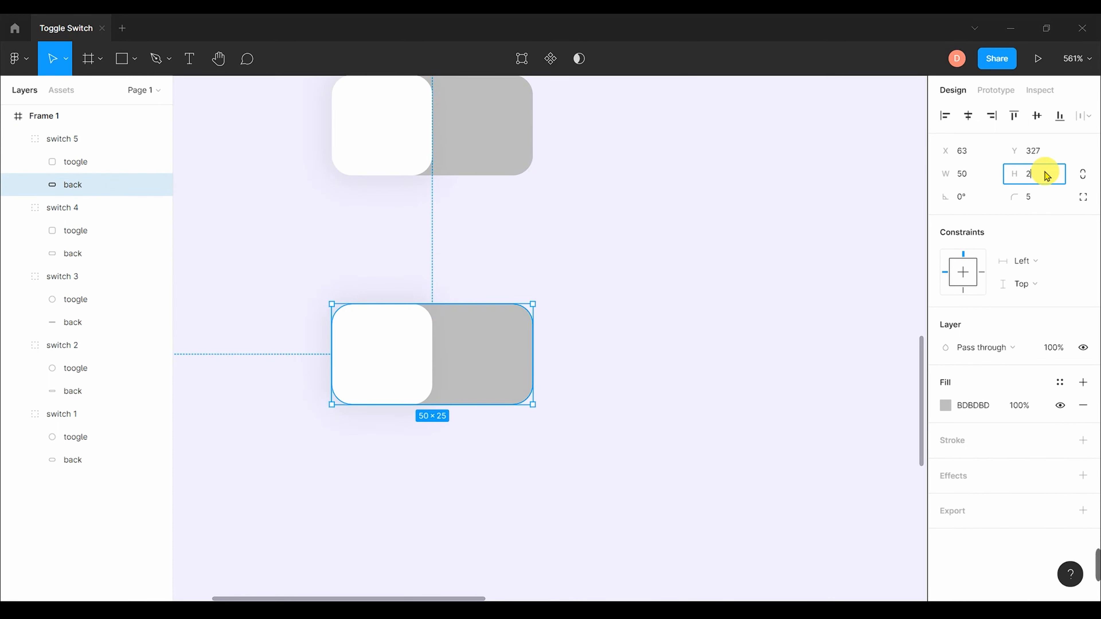
pyautogui.write('0')
pyautogui.press('Return')
pyautogui.moveTo(492, 382)
pyautogui.mouseDown()
pyautogui.moveTo(475, 359)
pyautogui.moveTo(482, 369)
pyautogui.mouseUp()
pyautogui.click(628, 373)
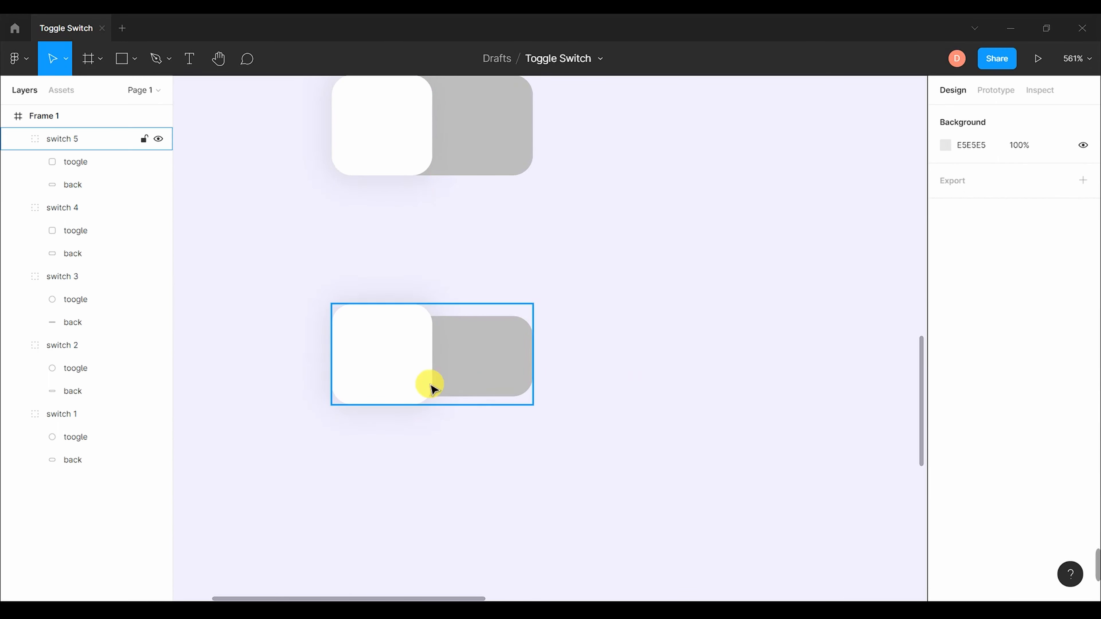
# - Reduce the height of switch 5's toogle to about 23 and fully round its corners with a radius of 11.5
pyautogui.click(393, 363)
pyautogui.click(84, 165)
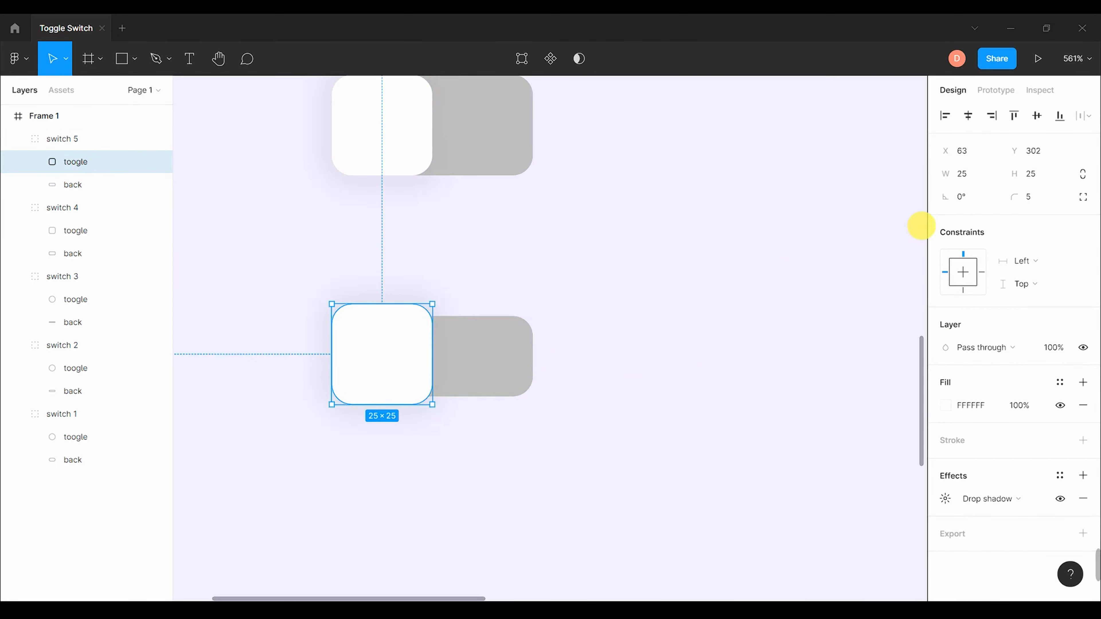
pyautogui.moveTo(375, 303); pyautogui.dragTo(380, 316)
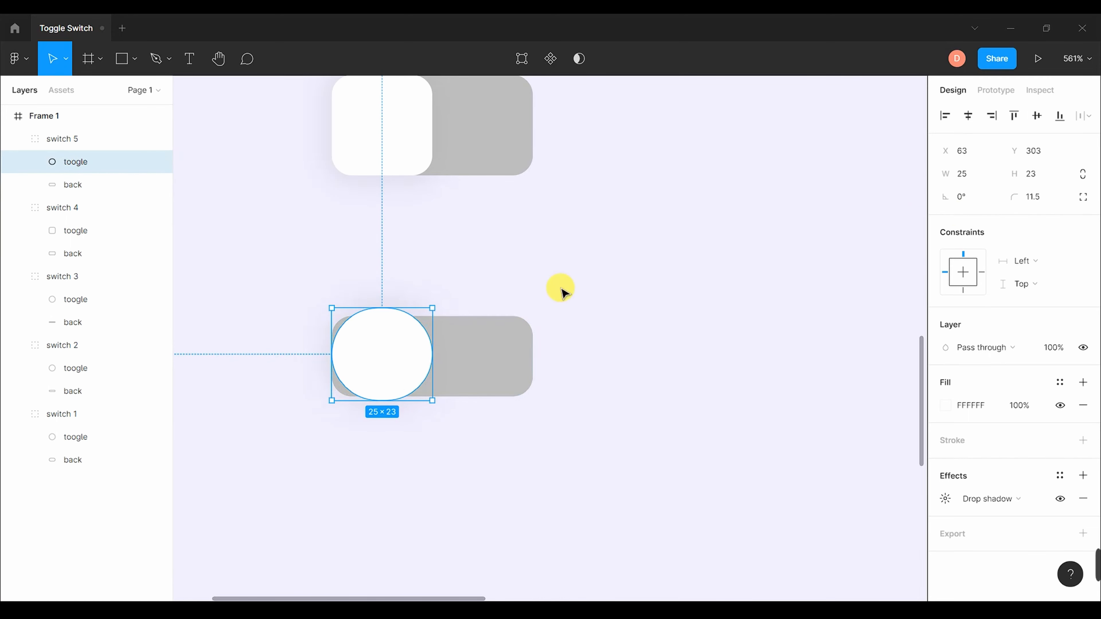
# - Fully round the corners of switch 5's back rectangle into a pill shape, keeping its position
pyautogui.click(474, 358)
pyautogui.moveTo(508, 338); pyautogui.dragTo(464, 387)
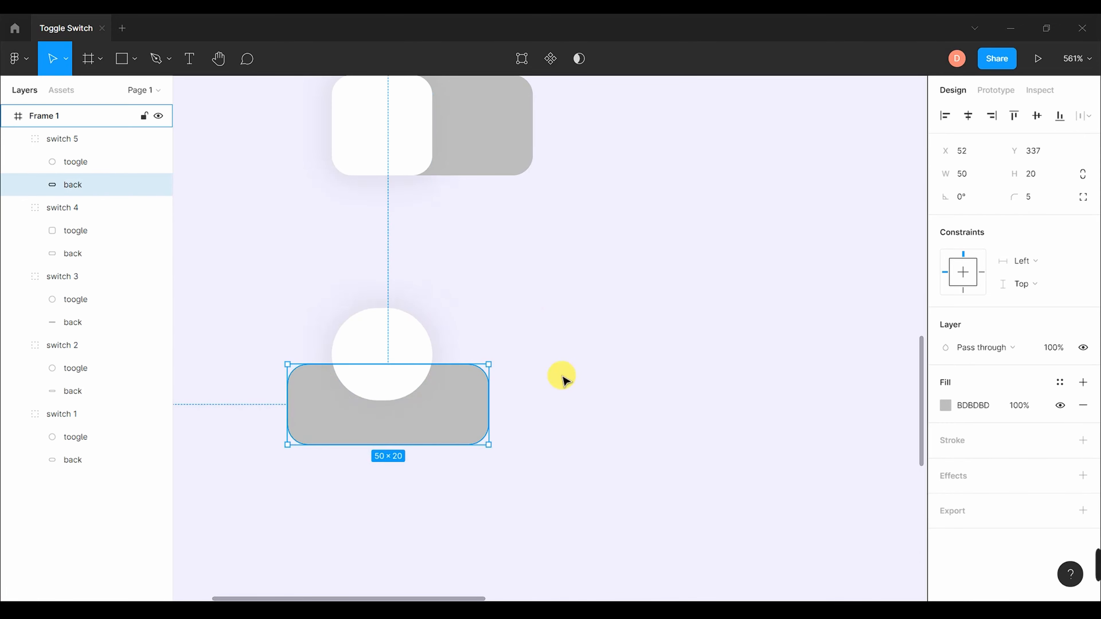
pyautogui.hotkey('ctrl', 'z')
pyautogui.moveTo(513, 337); pyautogui.dragTo(588, 341)
pyautogui.click(585, 342)
pyautogui.click(388, 363)
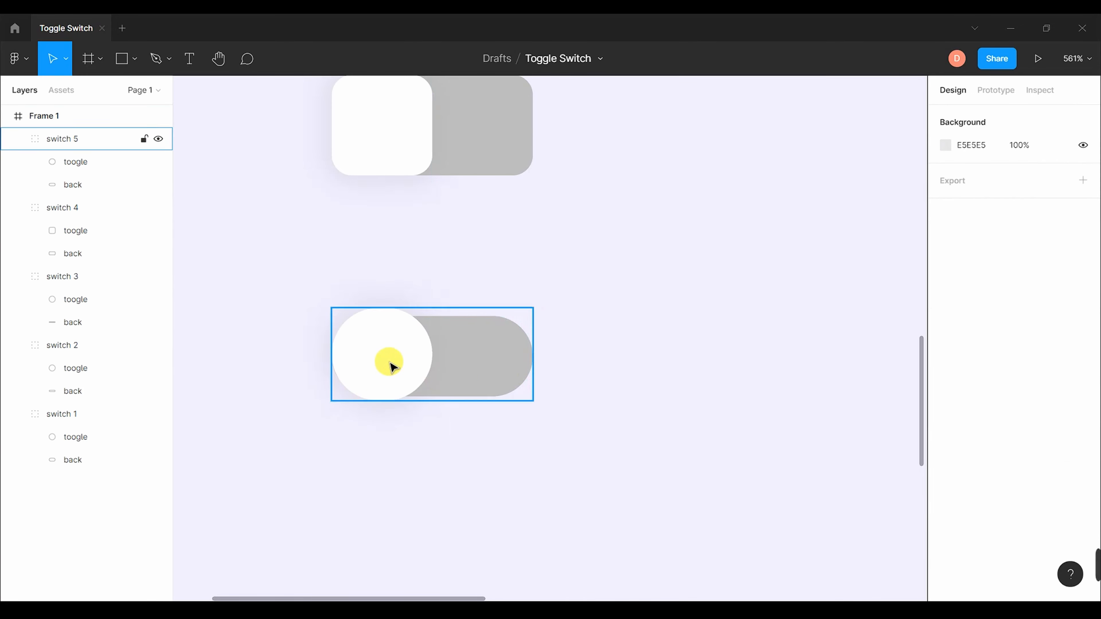
pyautogui.click(139, 161)
pyautogui.keyDown('shift'); pyautogui.click(142, 185); pyautogui.keyUp('shift')
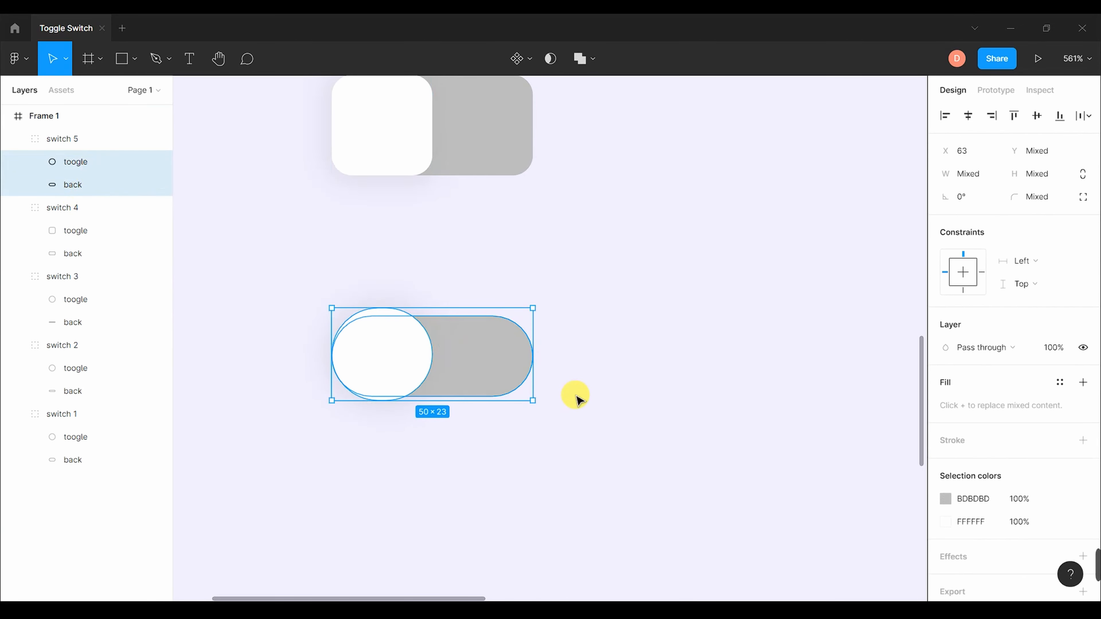
pyautogui.click(509, 464)
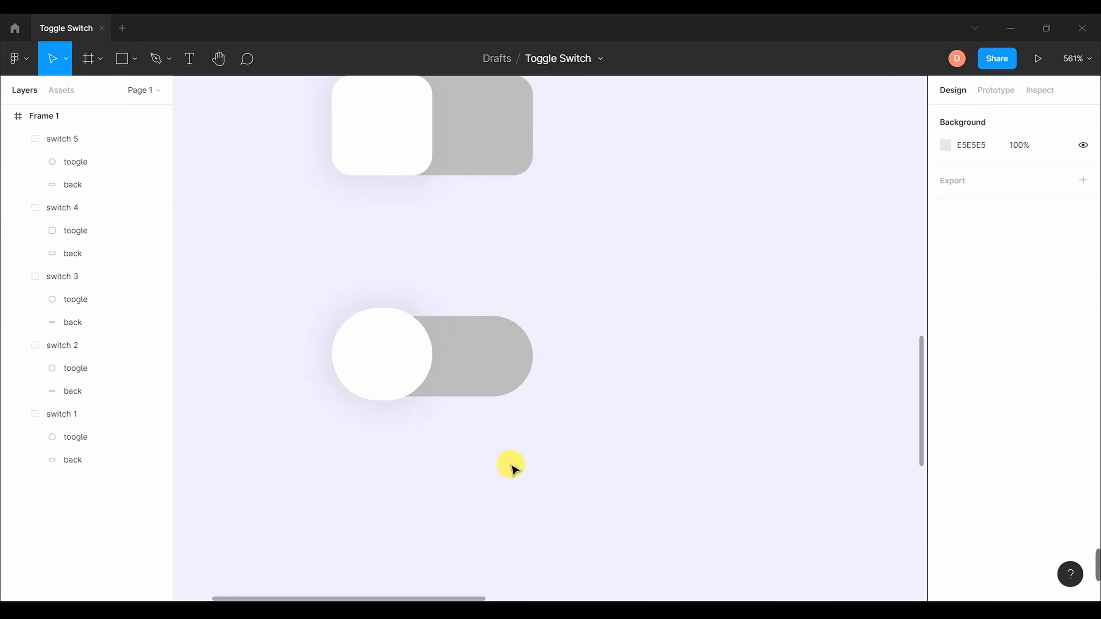
# - Set the height of switch 5's toogle to 20 and align it vertically with the back pill
pyautogui.click(371, 345)
pyautogui.doubleClick(371, 344)
pyautogui.click(1035, 182)
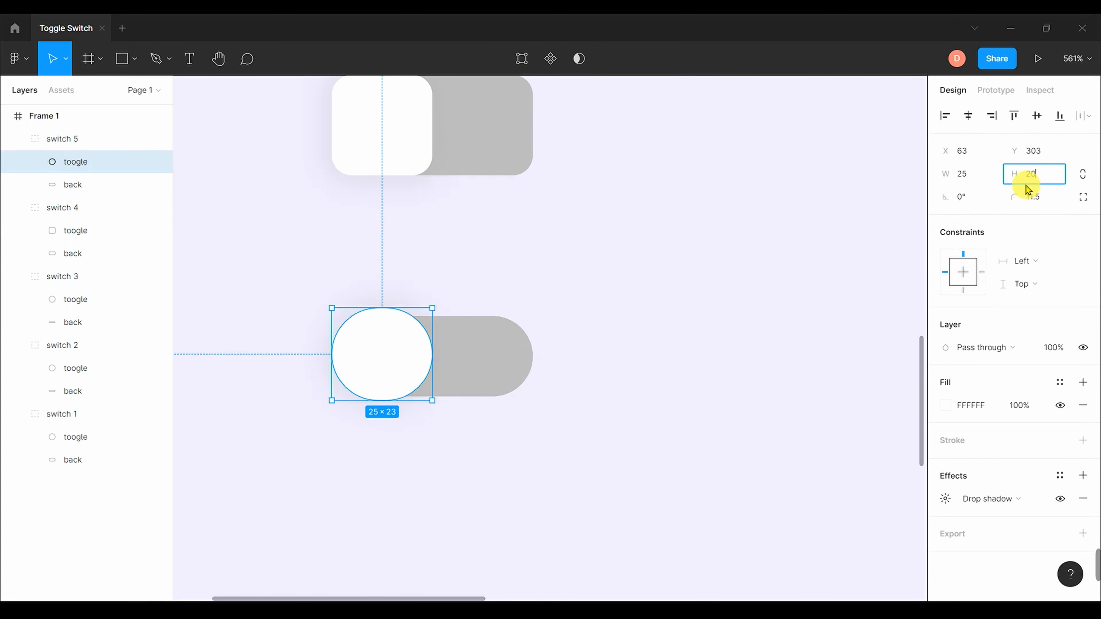
pyautogui.write('20')
pyautogui.press('Return')
pyautogui.moveTo(400, 323); pyautogui.dragTo(400, 333)
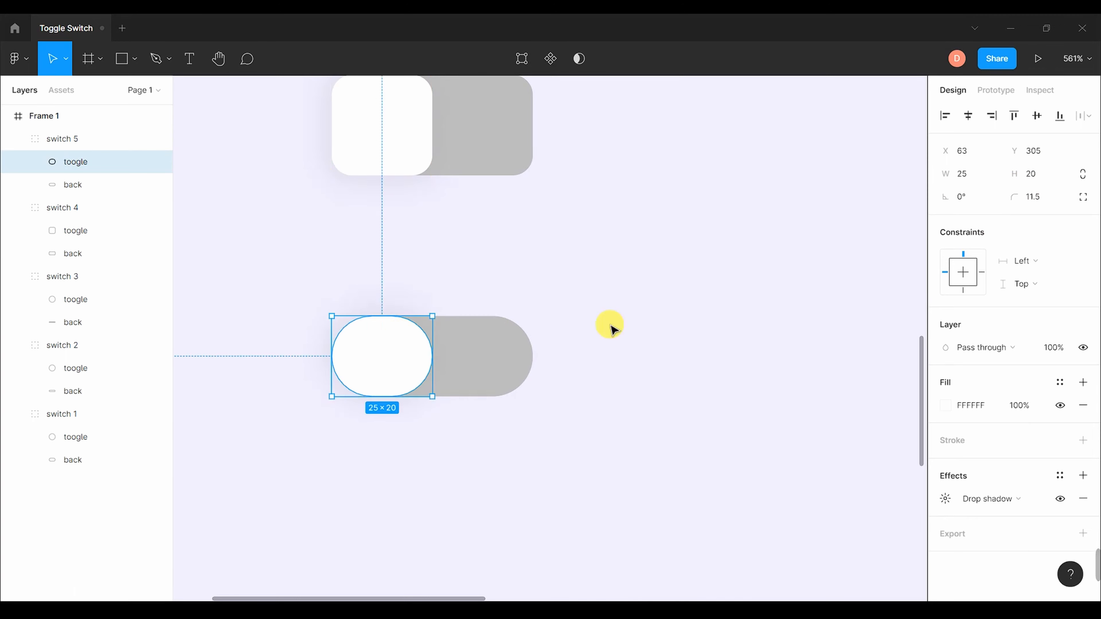
pyautogui.click(611, 329)
pyautogui.click(492, 359)
pyautogui.click(655, 364)
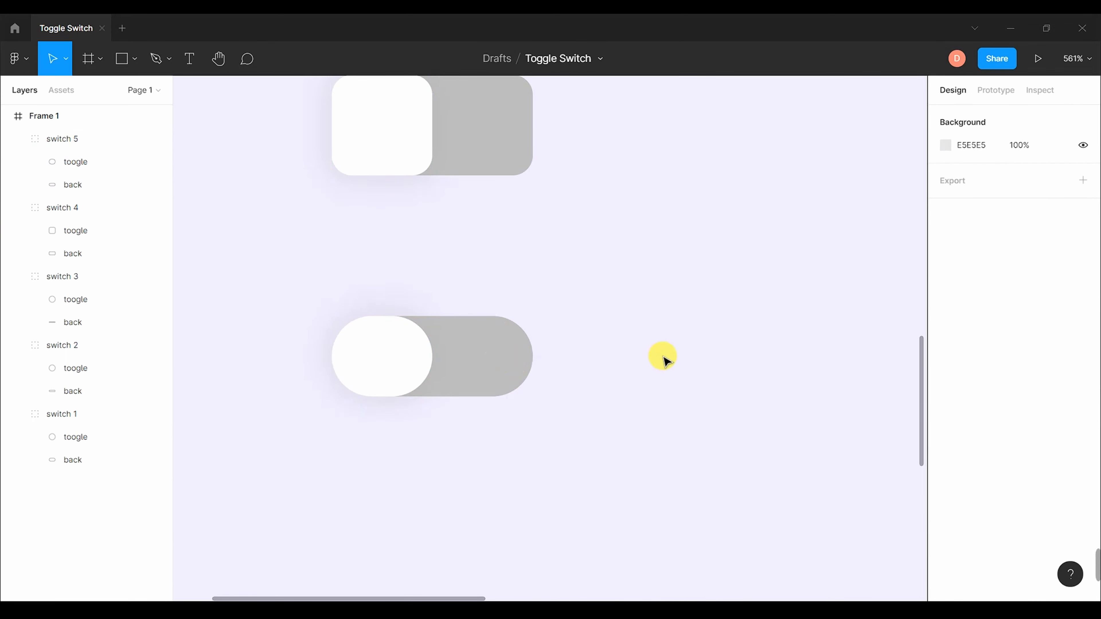
pyautogui.scroll(-5, 663, 360)
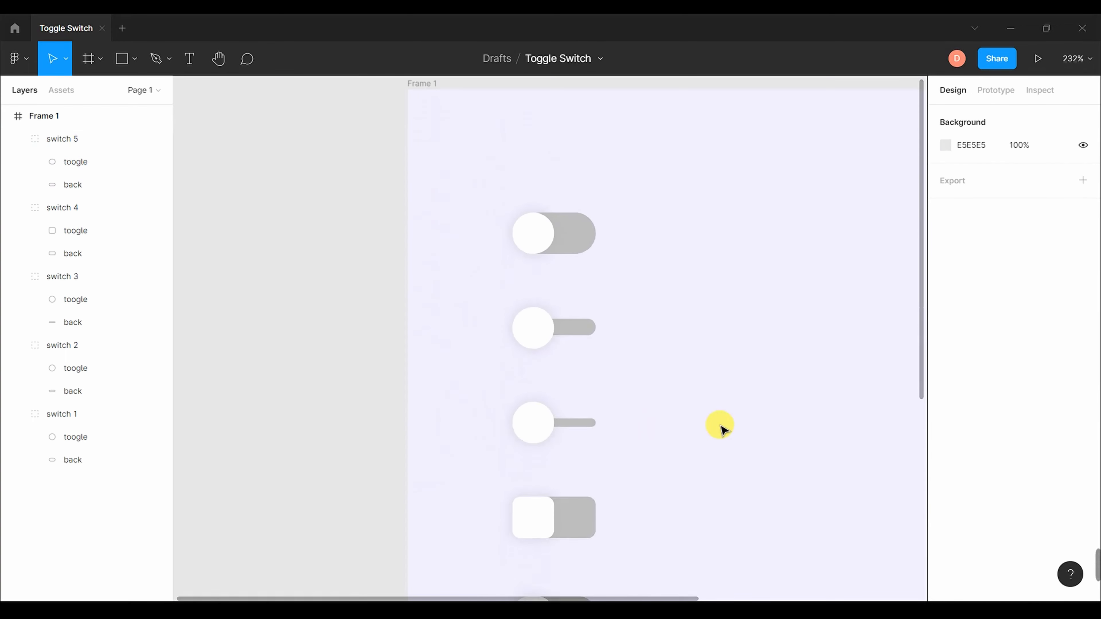
pyautogui.scroll(-5, 720, 425)
pyautogui.scroll(2, 664, 304)
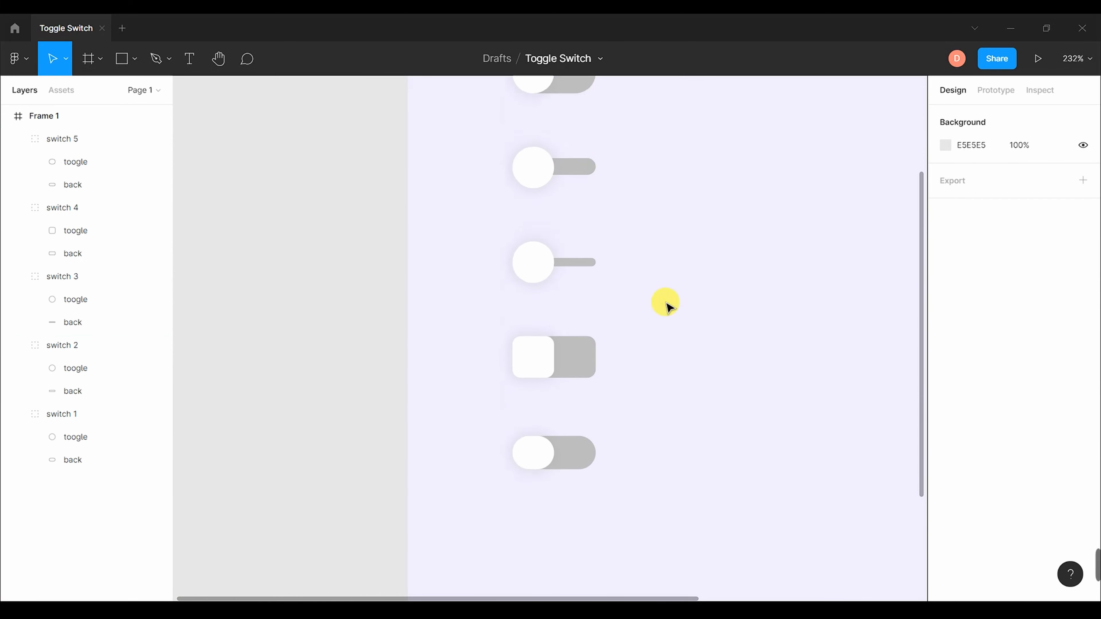
# - Place two copies of switch 1 one below the other under switch 5
pyautogui.moveTo(550, 96); pyautogui.dragTo(548, 553)
pyautogui.scroll(-7, 663, 386)
pyautogui.scroll(1, 701, 390)
pyautogui.click(701, 387)
pyautogui.moveTo(559, 253); pyautogui.dragTo(563, 337)
pyautogui.click(694, 327)
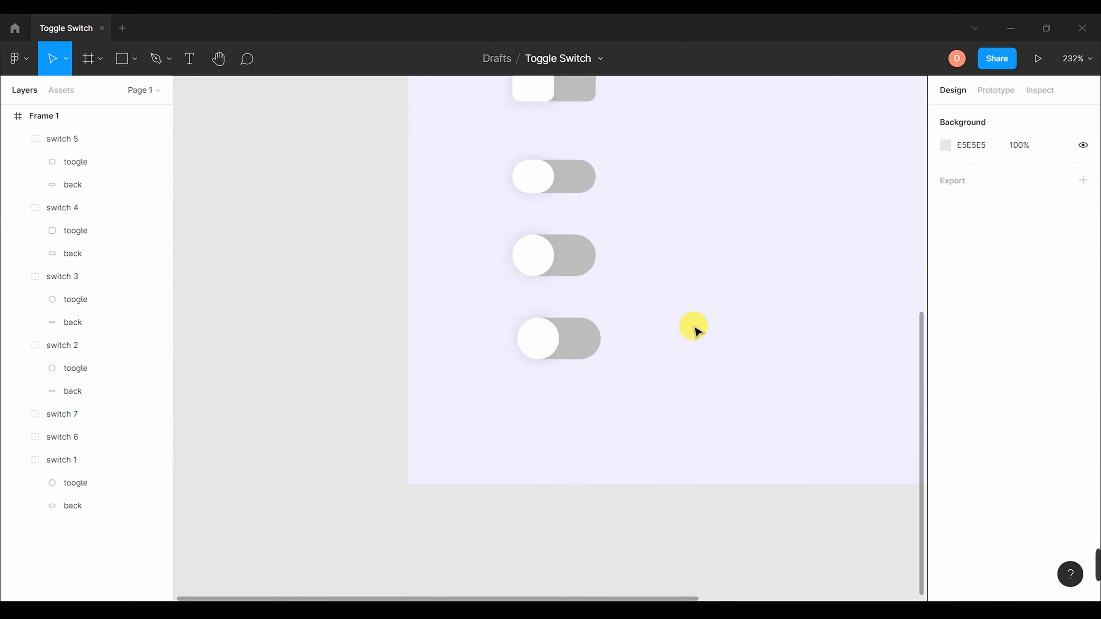
# - Place a copy of the square switch 4 to its right, at about X 174, Y 250
pyautogui.scroll(4, 736, 388)
pyautogui.moveTo(577, 229); pyautogui.dragTo(749, 241)
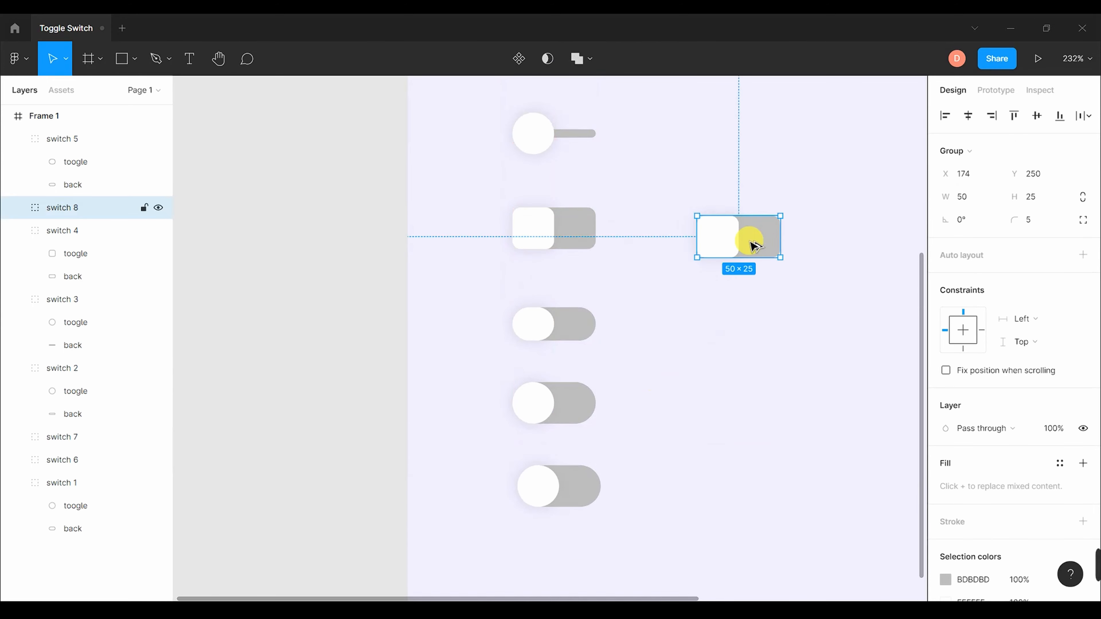
pyautogui.click(735, 505)
pyautogui.scroll(5, 700, 484)
pyautogui.scroll(-4, 700, 485)
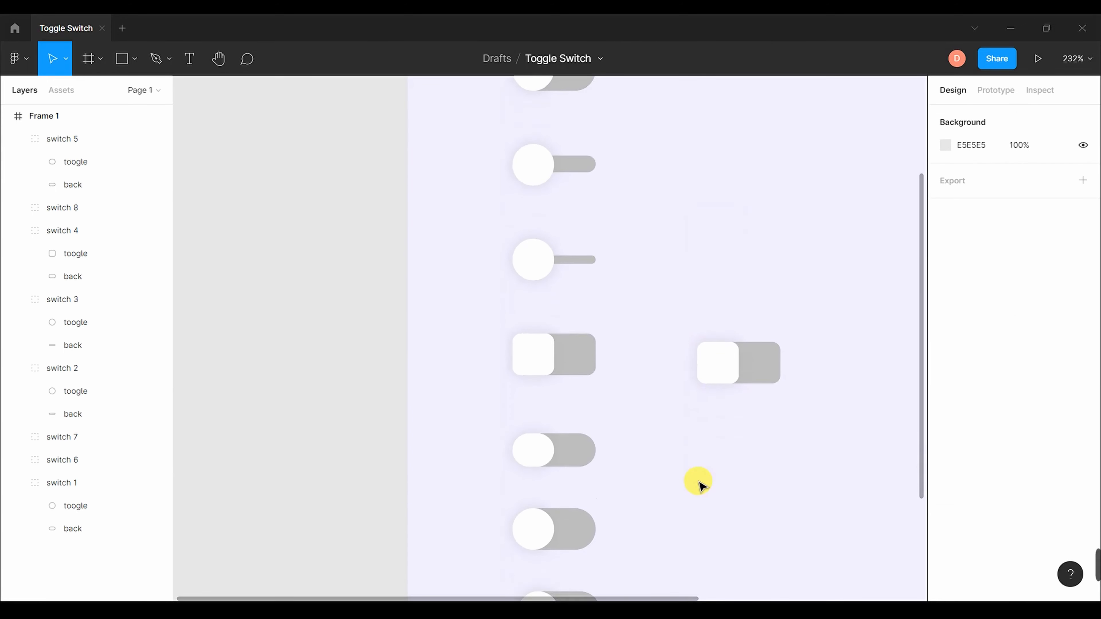
pyautogui.scroll(-2, 698, 484)
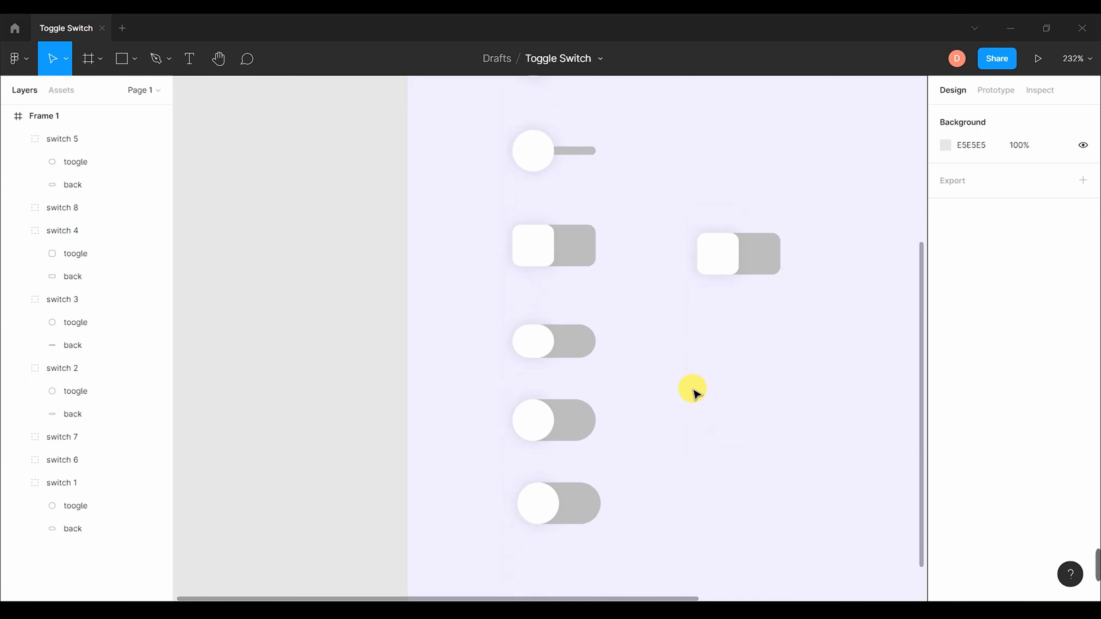
pyautogui.scroll(1, 694, 401)
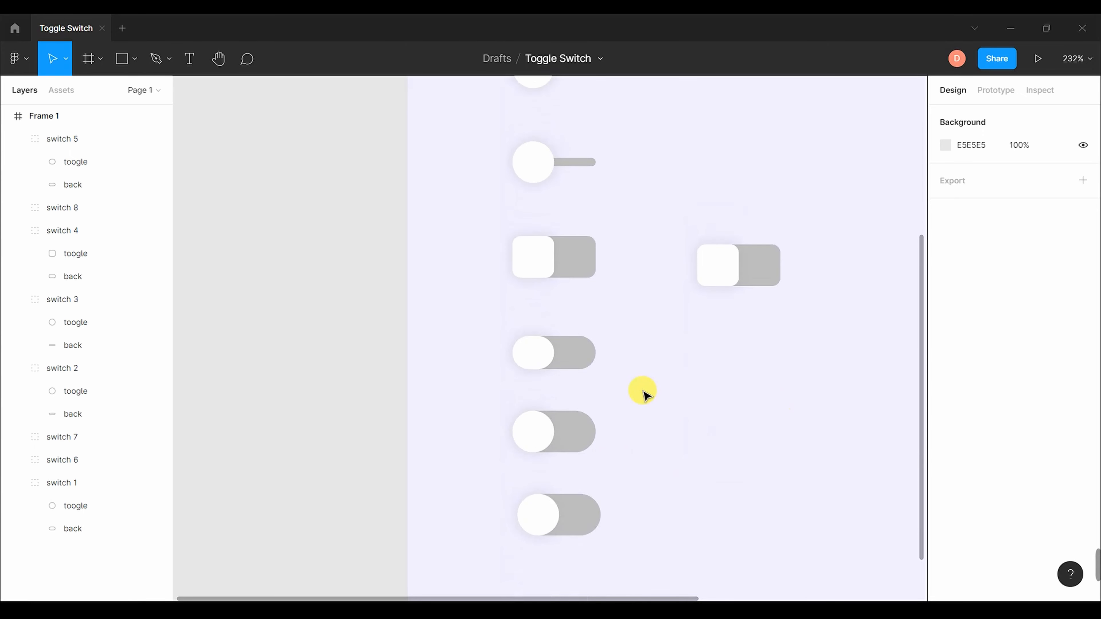
# - Collapse all the switch groups in the layer list
pyautogui.click(568, 533)
pyautogui.click(19, 438)
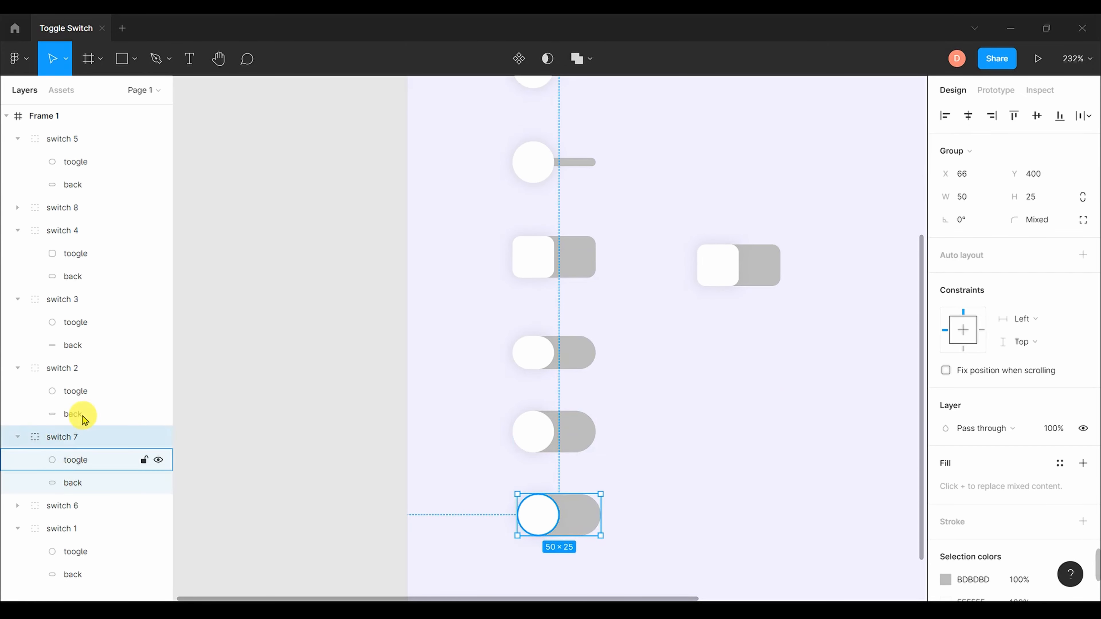
pyautogui.click(52, 529)
pyautogui.click(17, 529)
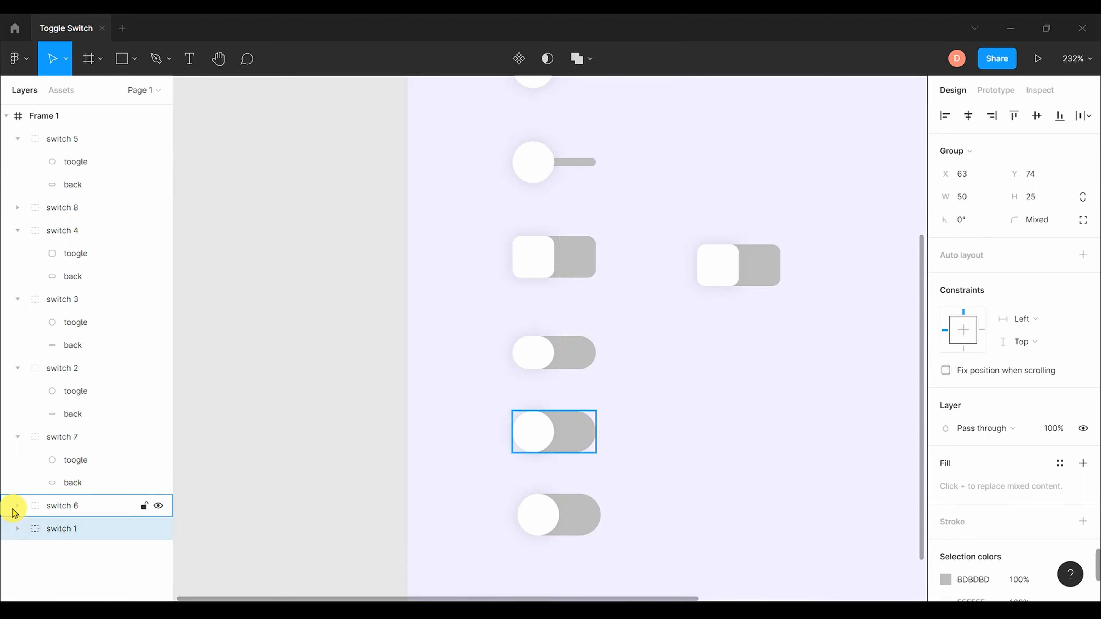
pyautogui.click(17, 437)
pyautogui.click(17, 368)
pyautogui.click(18, 299)
pyautogui.click(17, 230)
pyautogui.click(17, 138)
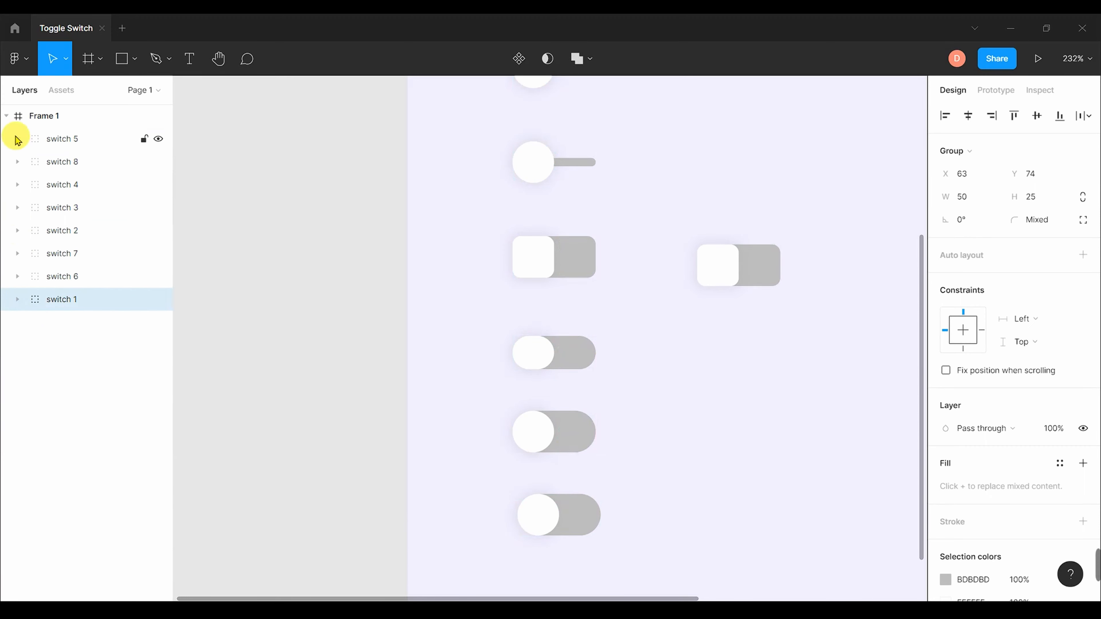
# - Reorder the layers of switches 2, 3, 4 and 5 so all the switches are stacked in numerical order above switch 1
pyautogui.moveTo(71, 229); pyautogui.dragTo(26, 293)
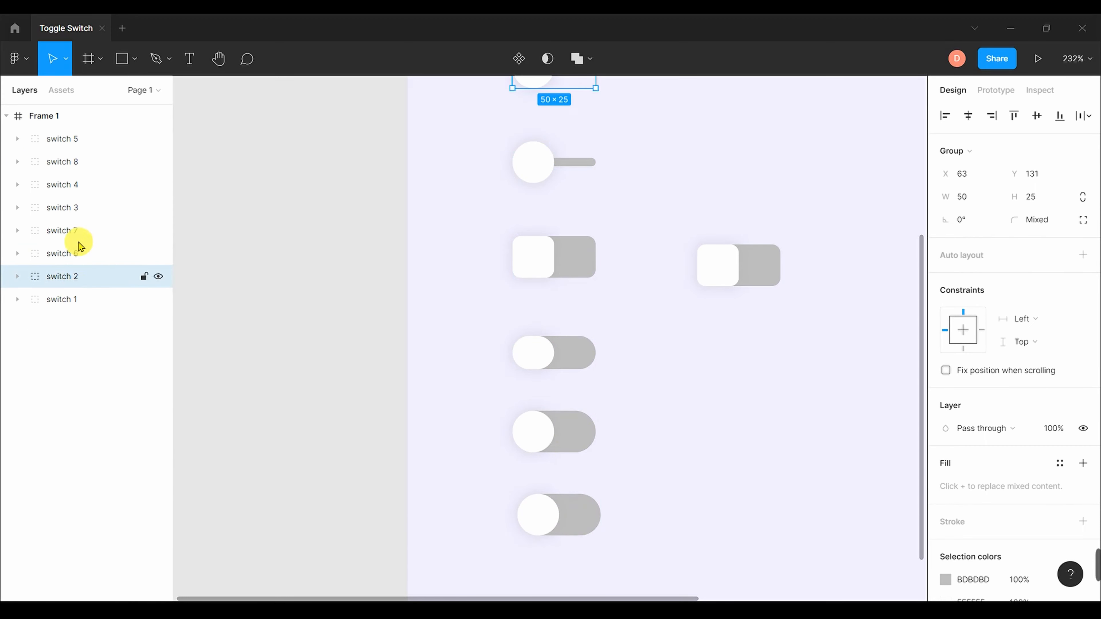
pyautogui.moveTo(77, 206); pyautogui.dragTo(76, 266)
pyautogui.moveTo(77, 183); pyautogui.dragTo(77, 243)
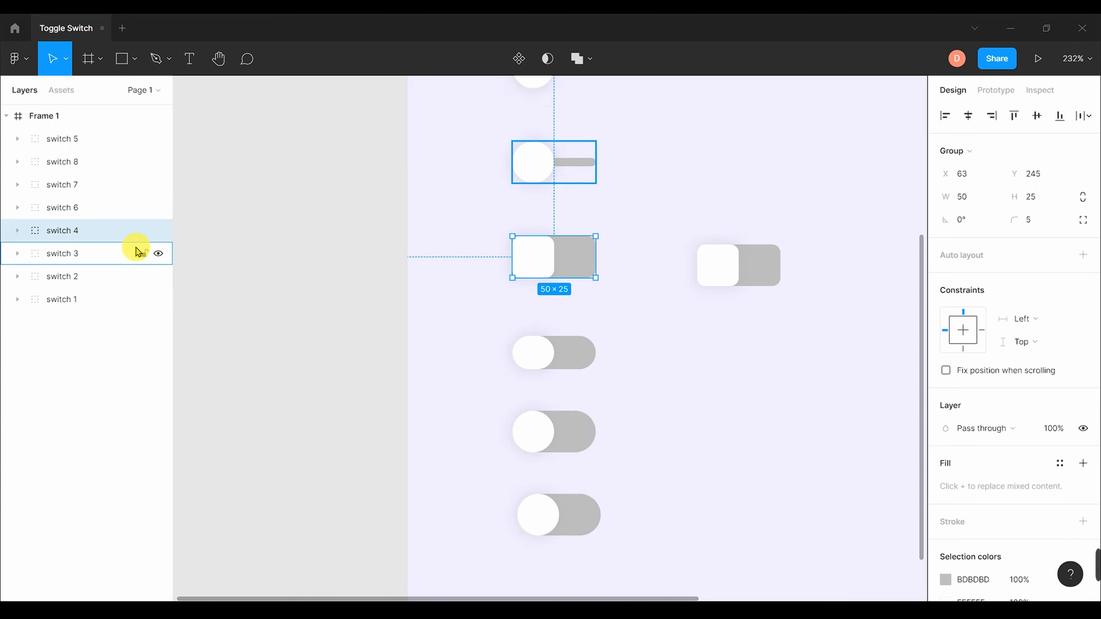
pyautogui.moveTo(74, 139); pyautogui.dragTo(79, 219)
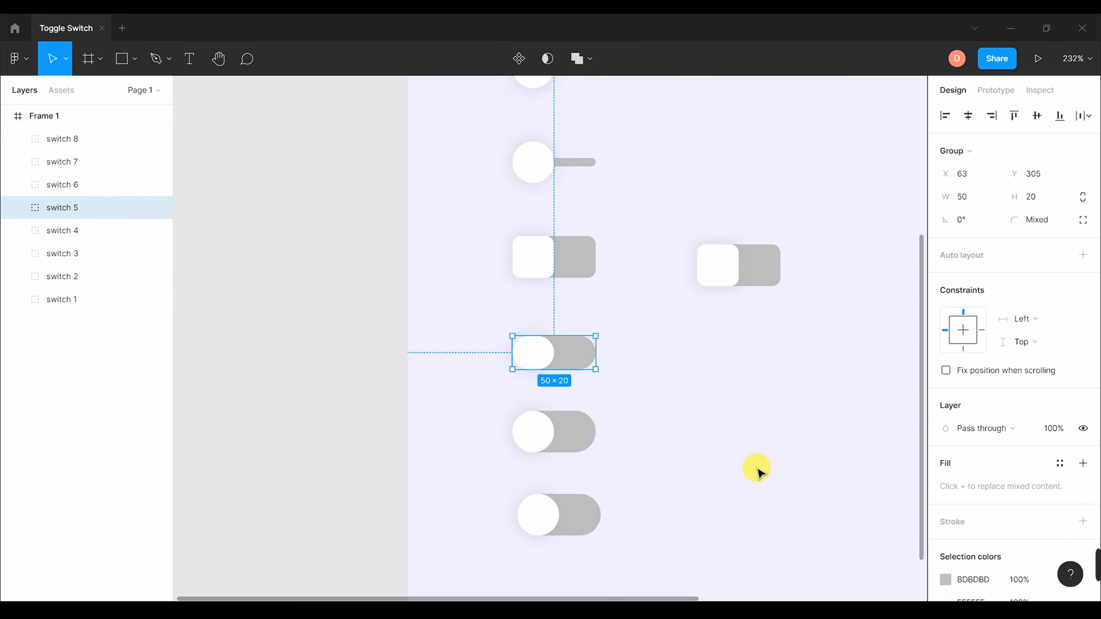
# - Add the text OFF just below the square switch 8
pyautogui.scroll(2, 763, 436)
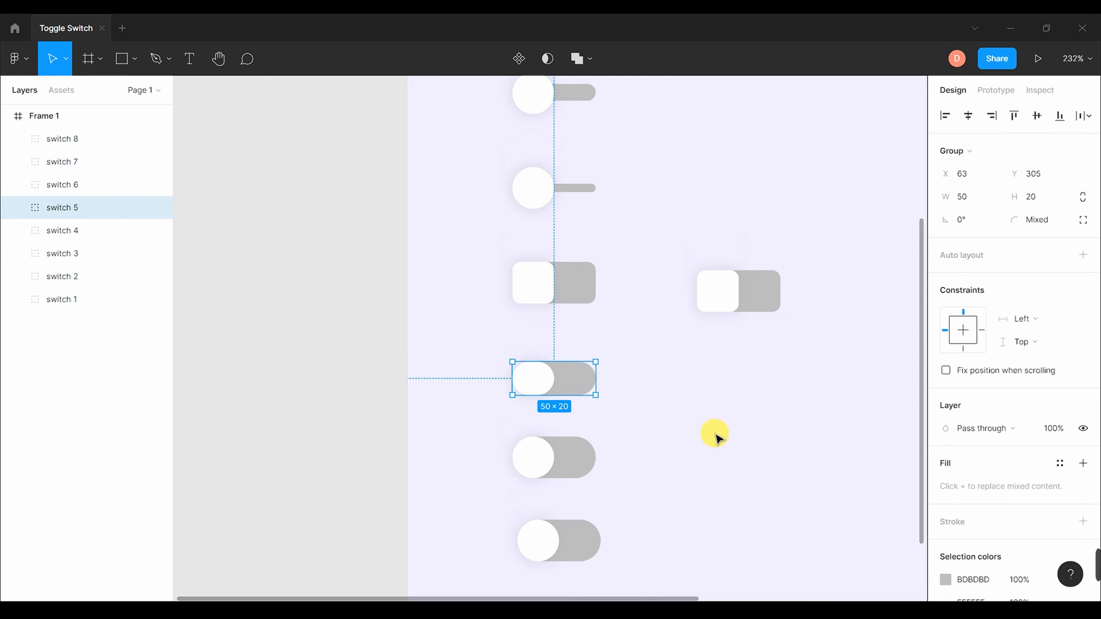
pyautogui.scroll(3, 659, 437)
pyautogui.scroll(-4, 654, 432)
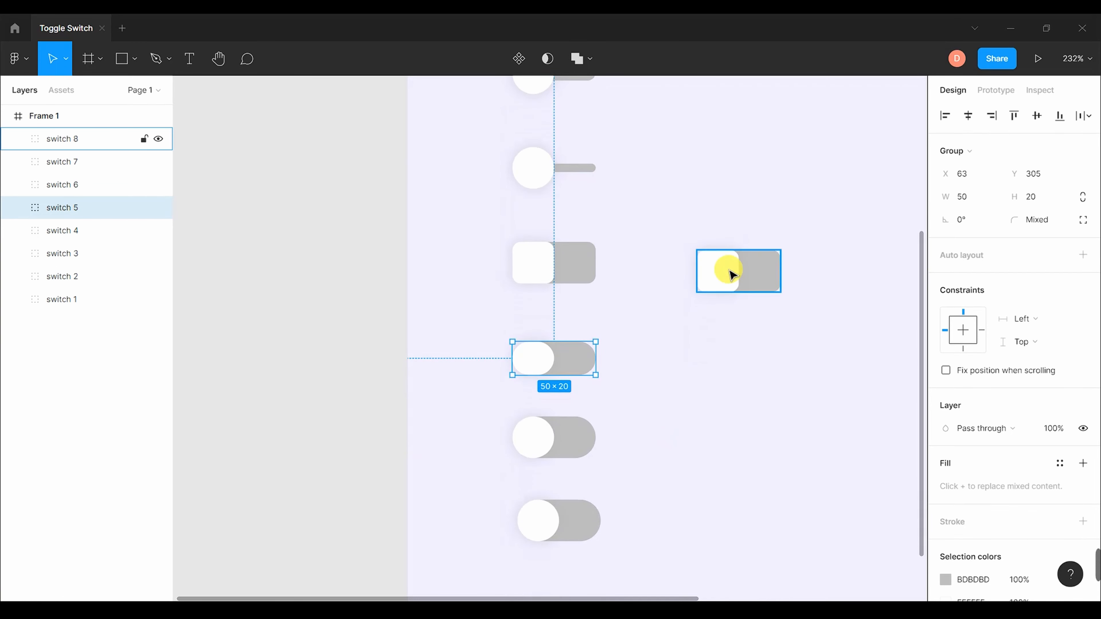
pyautogui.click(727, 269)
pyautogui.click(24, 140)
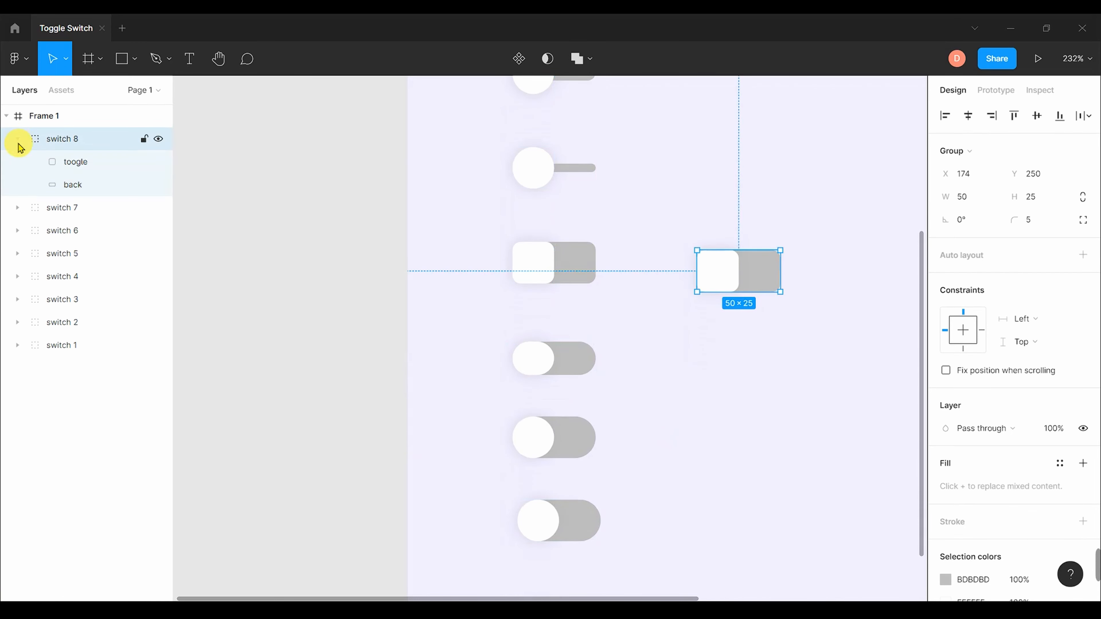
pyautogui.click(97, 188)
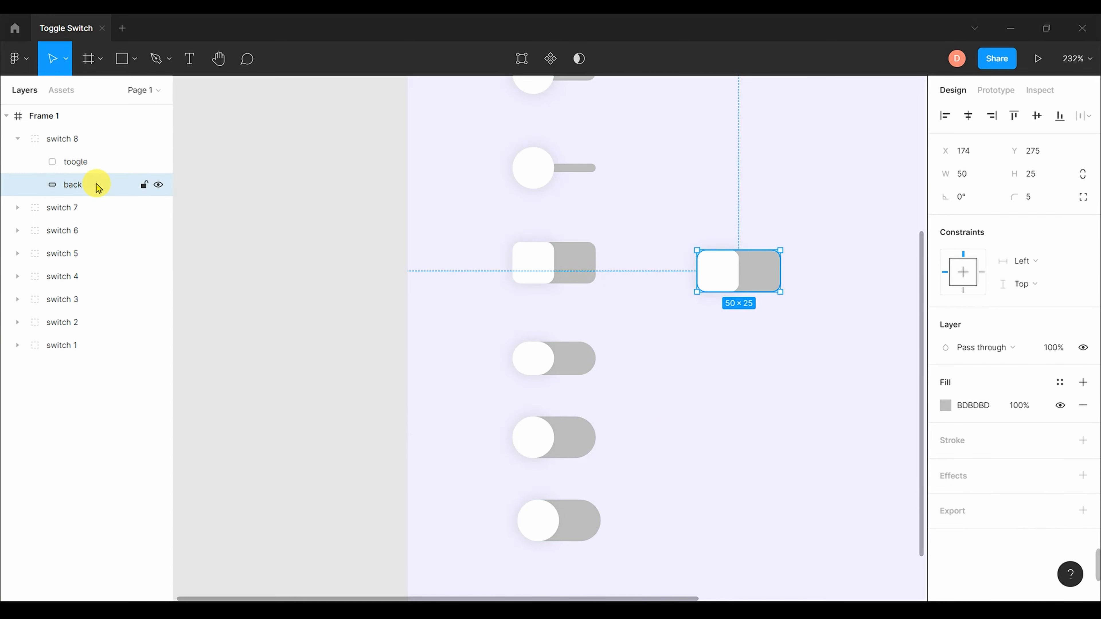
pyautogui.press('Escape')
pyautogui.press('t')
pyautogui.click(712, 341)
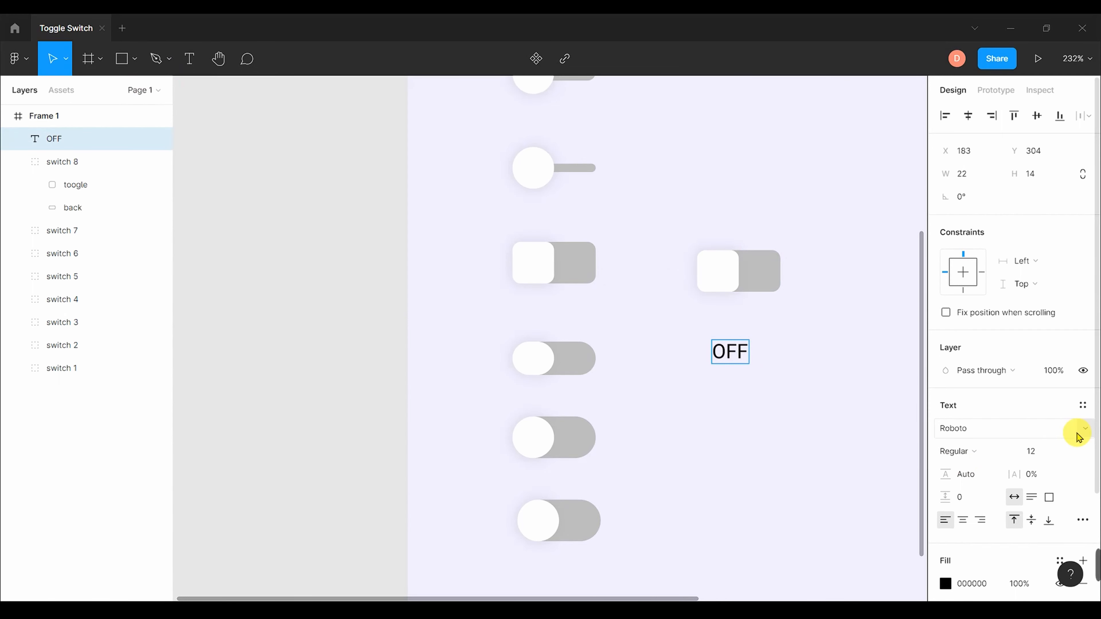
# - Set the font size of the OFF text to 10
pyautogui.click(1035, 453)
pyautogui.press('Return')
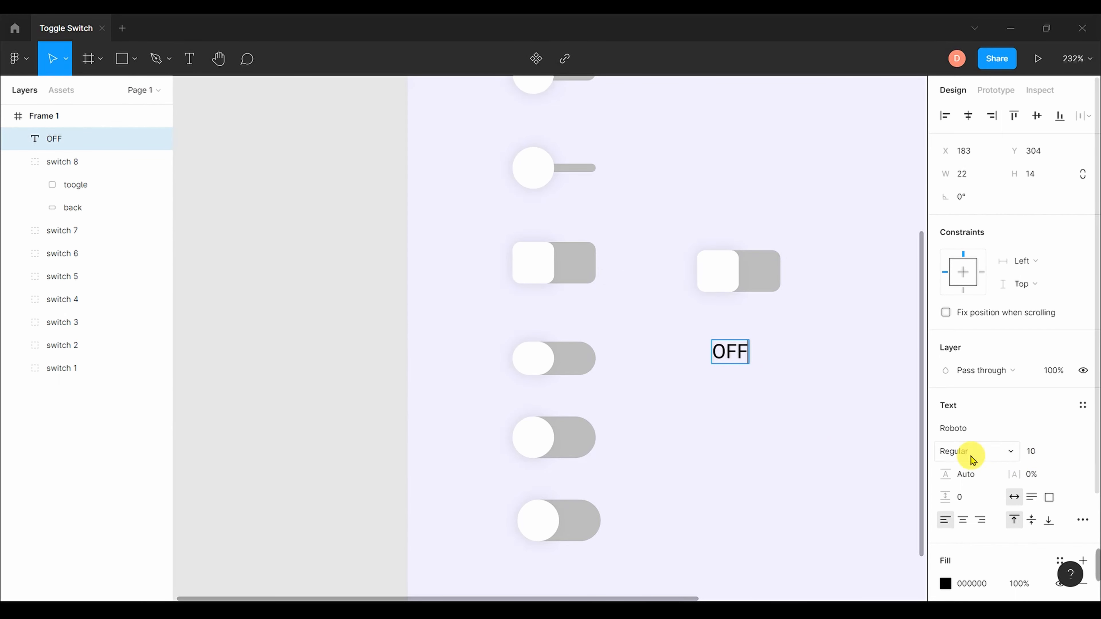
pyautogui.click(821, 419)
pyautogui.write('10')
pyautogui.press('Return')
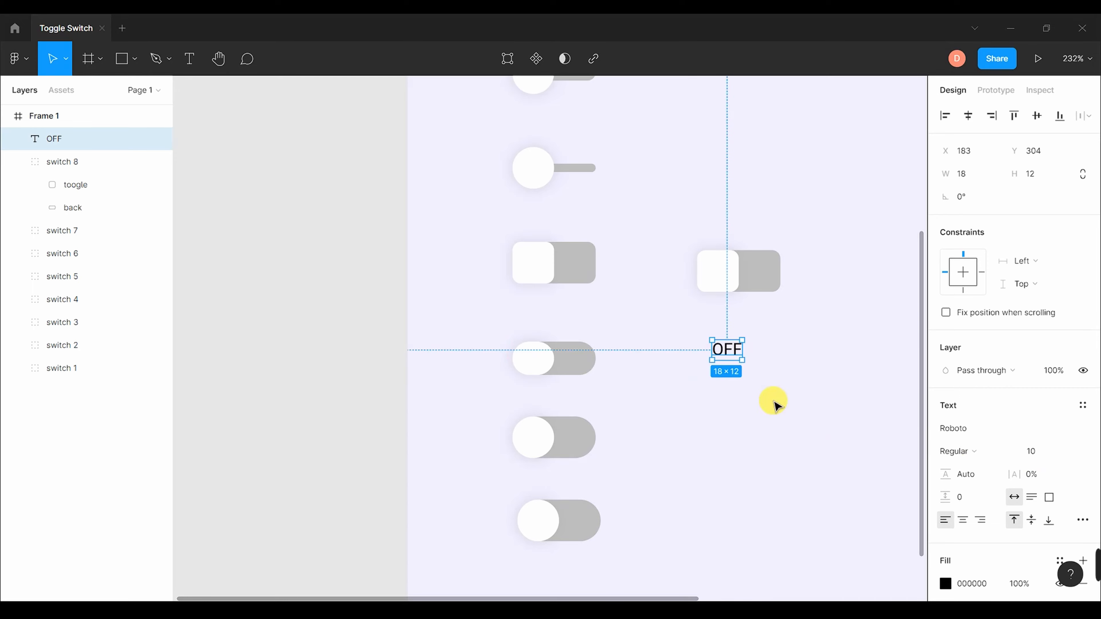
# - Centre the OFF text on the exposed grey part of switch 8's back, at about X 202, Y 257
pyautogui.moveTo(733, 376); pyautogui.dragTo(763, 277)
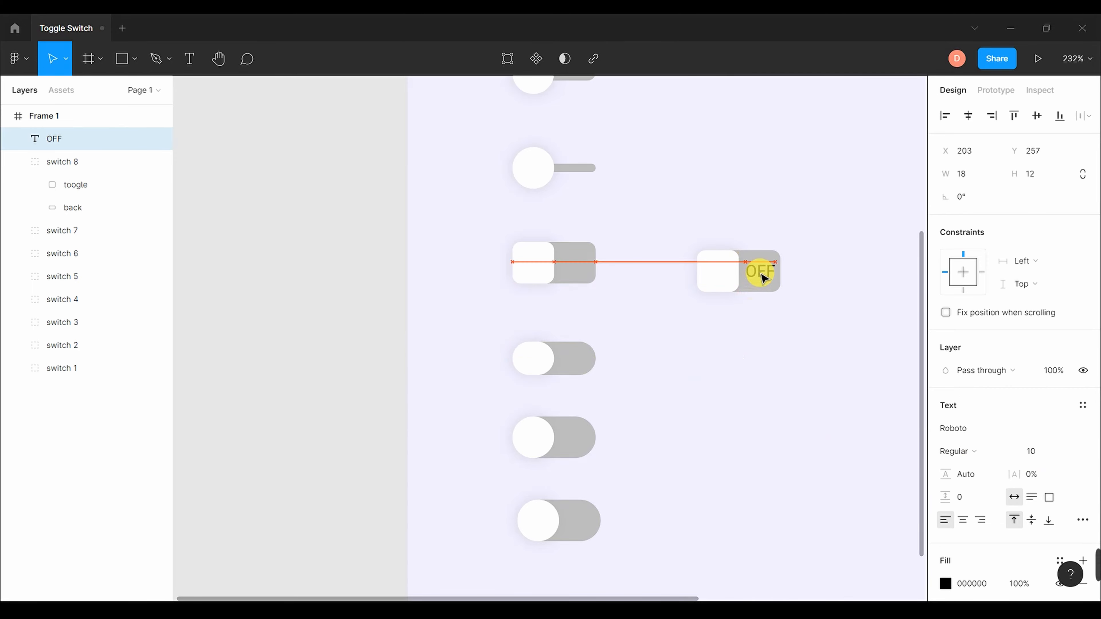
pyautogui.click(840, 327)
pyautogui.click(756, 270)
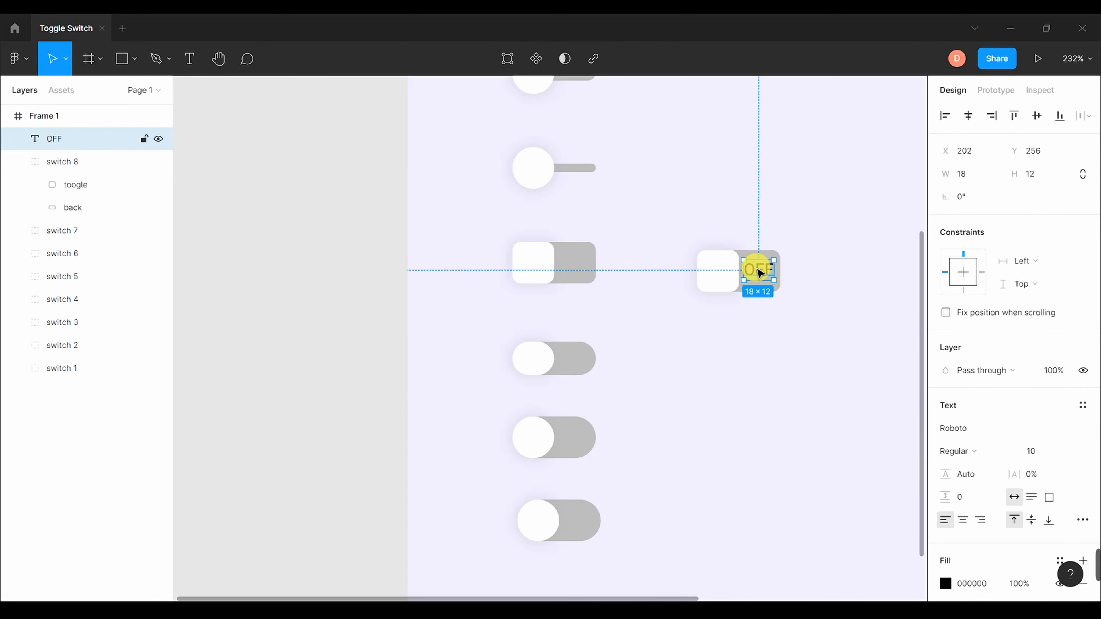
pyautogui.click(838, 296)
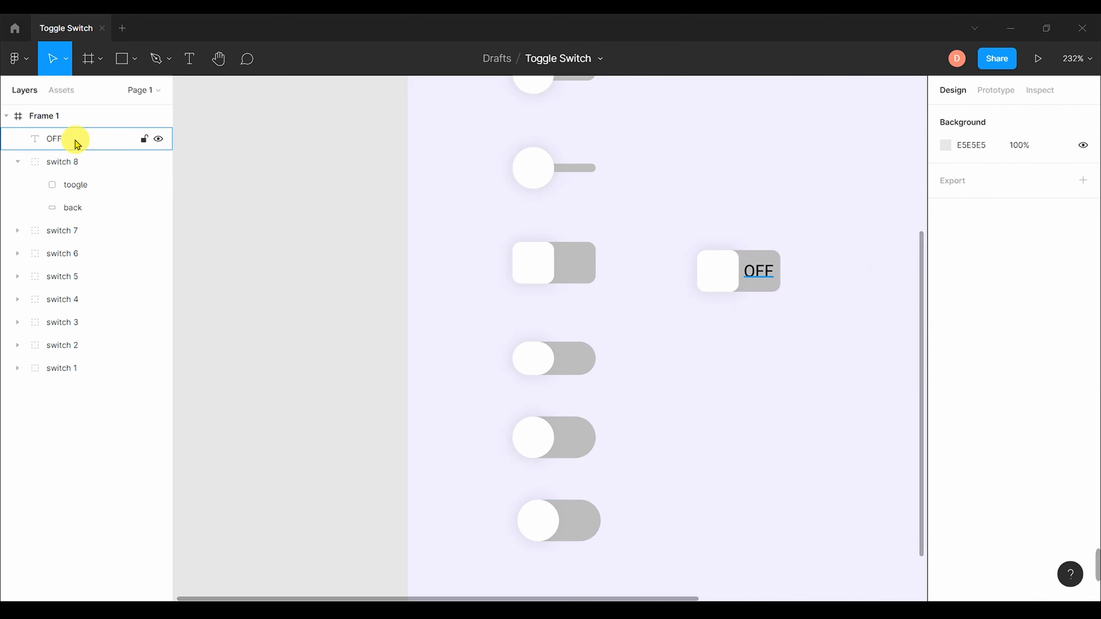
# - Move the OFF text layer into the switch 8 group above its toogle and collapse the group
pyautogui.click(82, 168)
pyautogui.click(91, 138)
pyautogui.moveTo(91, 139); pyautogui.dragTo(87, 174)
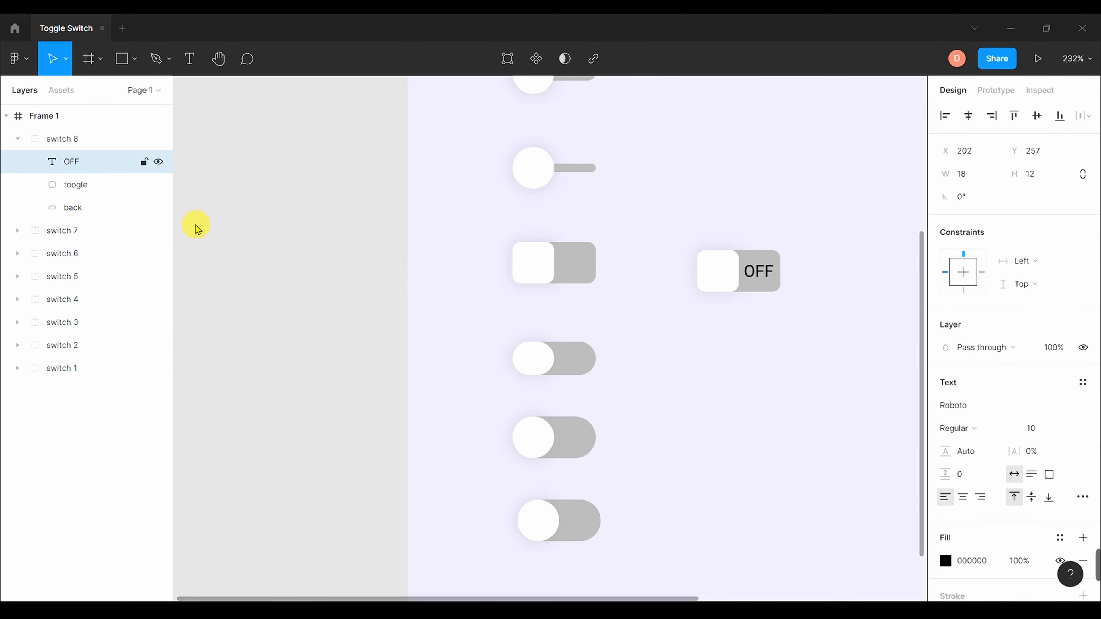
pyautogui.click(17, 138)
pyautogui.click(737, 311)
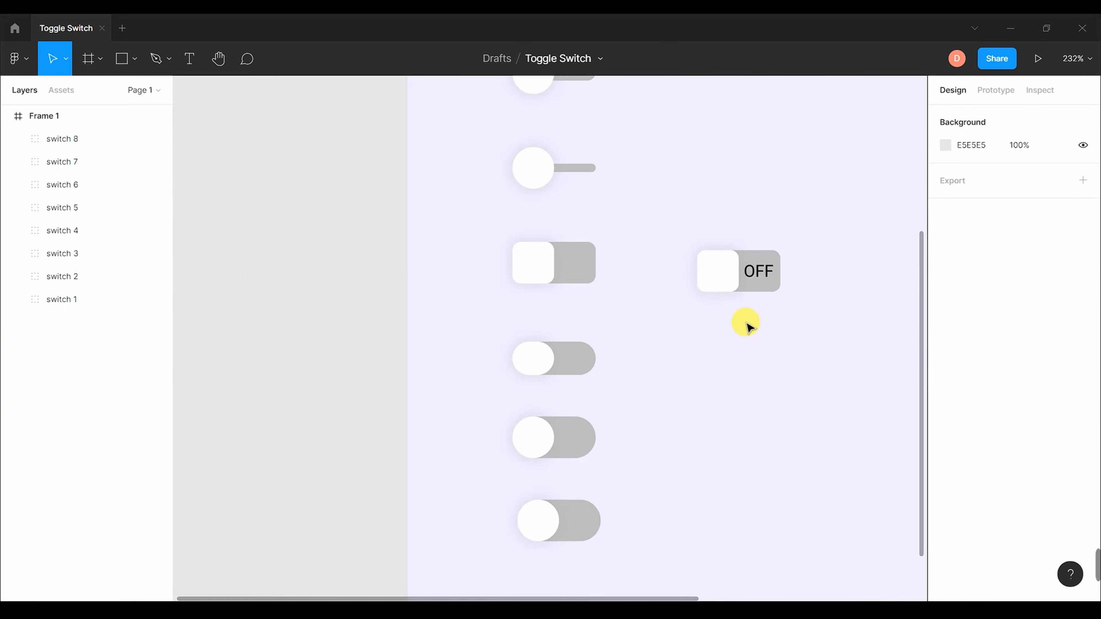
# - Change the fill of switch 8's OFF text from black to a dark grey
pyautogui.click(759, 269)
pyautogui.click(22, 139)
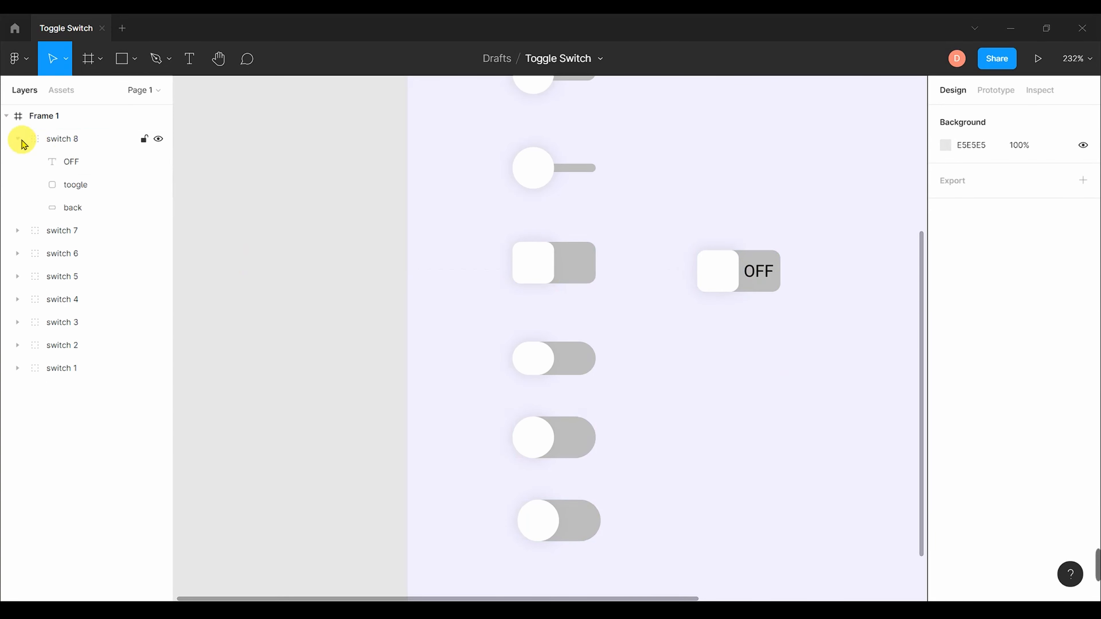
pyautogui.click(70, 161)
pyautogui.click(944, 561)
pyautogui.click(776, 445)
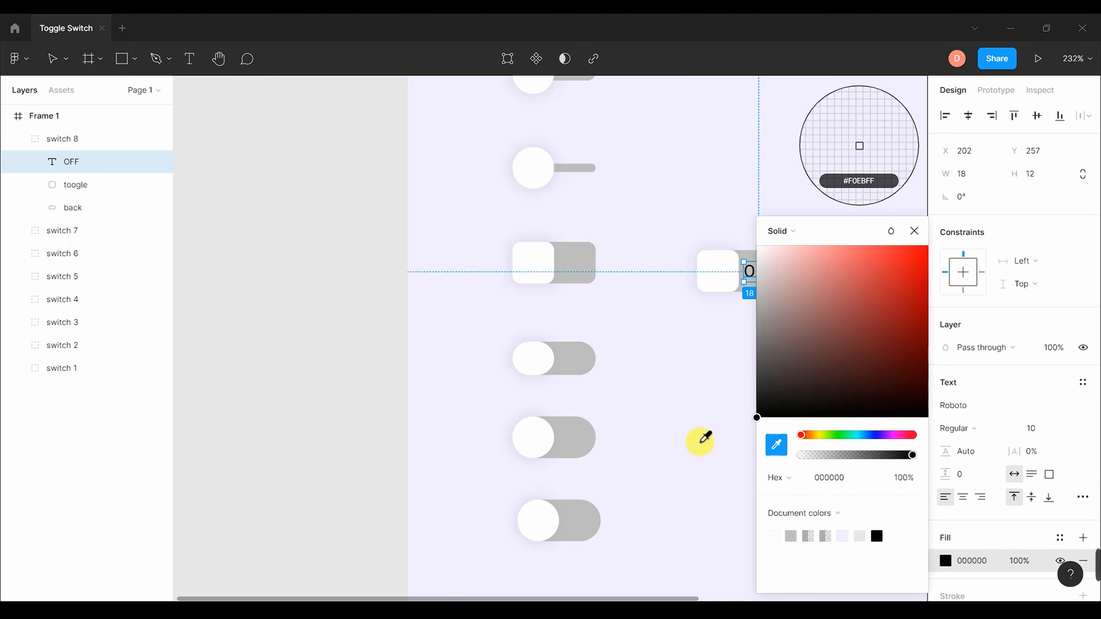
pyautogui.click(775, 447)
pyautogui.click(914, 231)
pyautogui.click(786, 407)
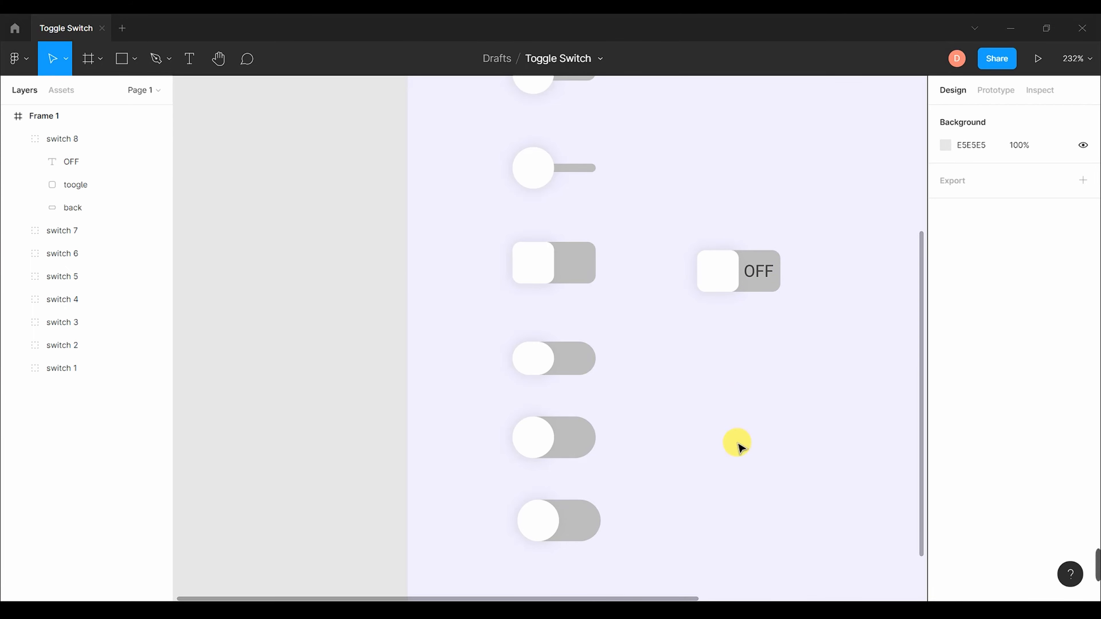
# - Add an inside stroke to switch 7's toogle and colour it white, FFFFFF
pyautogui.click(583, 525)
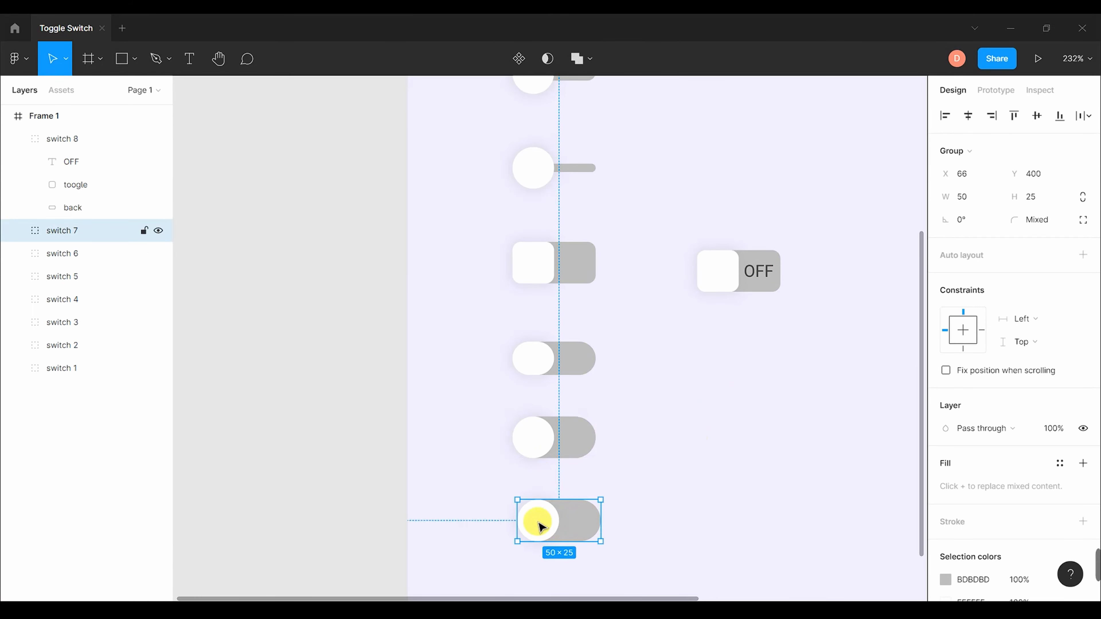
pyautogui.click(21, 230)
pyautogui.click(100, 255)
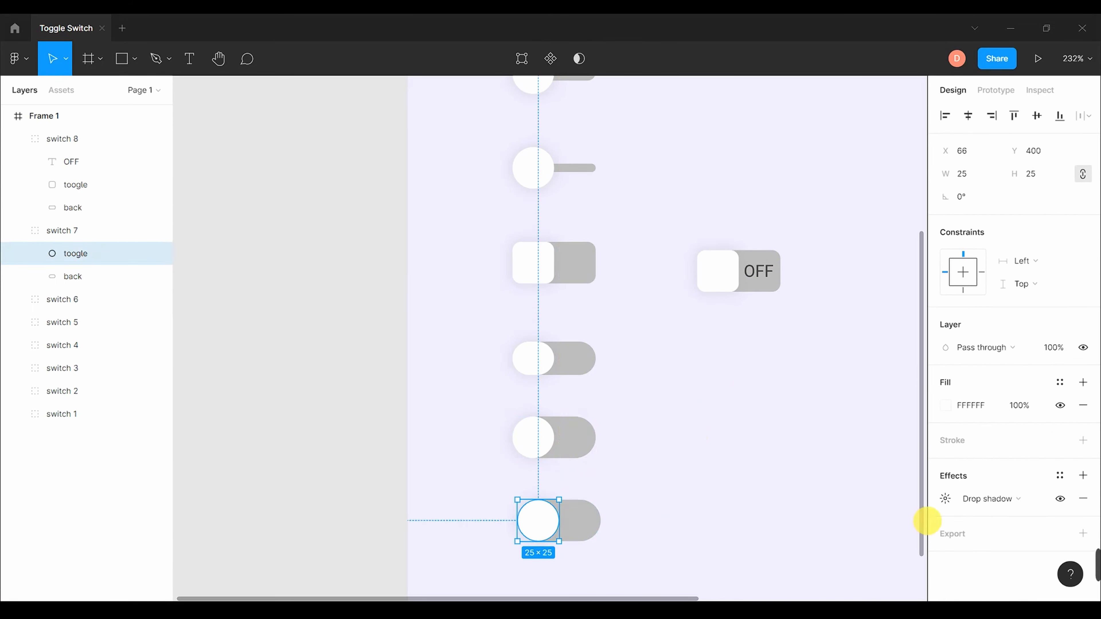
pyautogui.click(1088, 442)
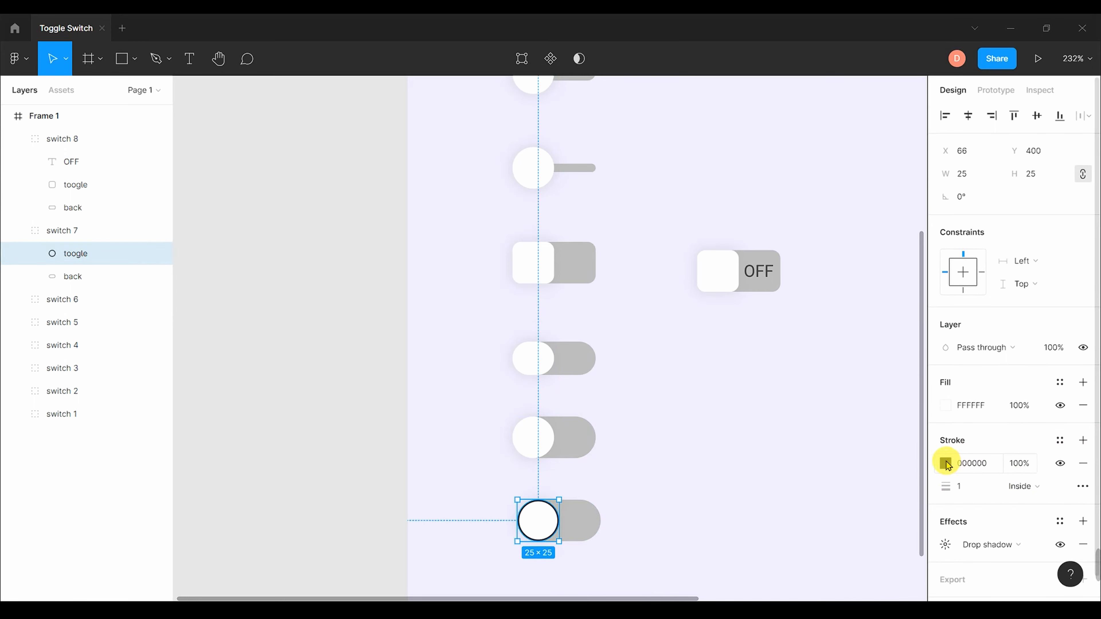
pyautogui.click(945, 463)
pyautogui.click(774, 536)
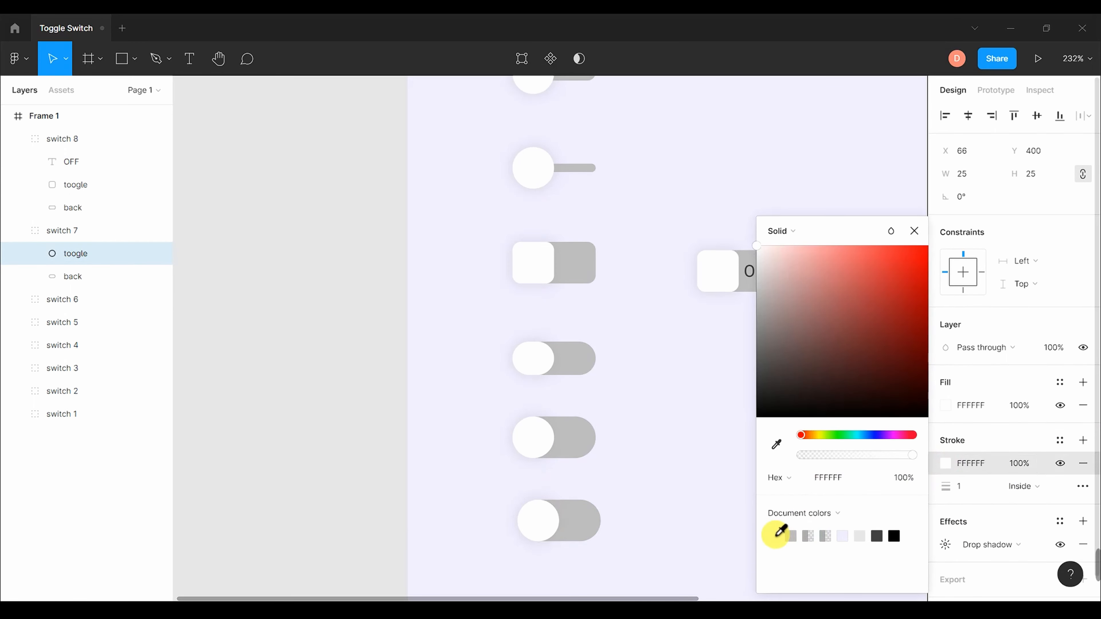
pyautogui.click(915, 231)
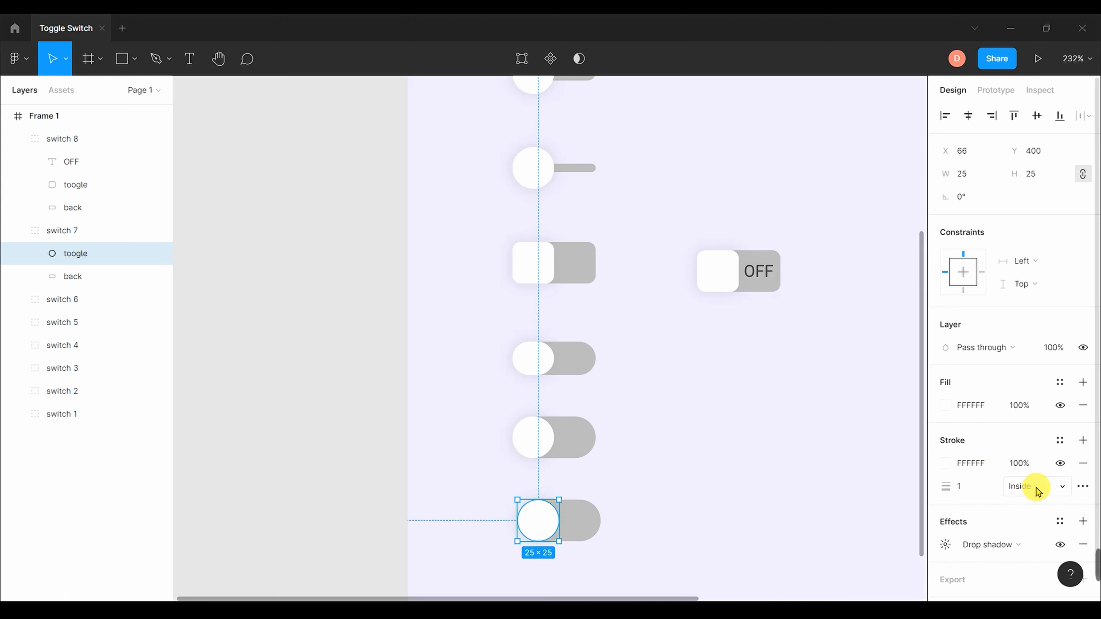
# - Set the stroke of switch 7's toogle to 5 and fill the toogle with grey BDBDBD sampled from the canvas
pyautogui.write('5')
pyautogui.press('Return')
pyautogui.click(945, 406)
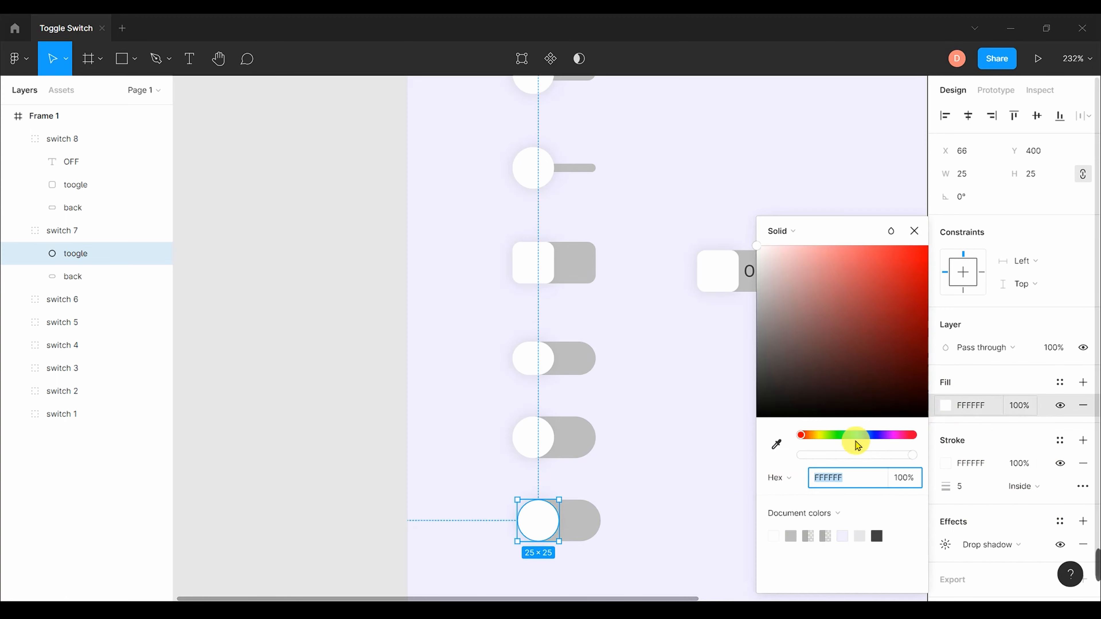
pyautogui.click(776, 444)
pyautogui.click(622, 530)
pyautogui.click(915, 231)
# - Reduce the white stroke of switch 7's toogle to a thickness of 3
pyautogui.click(959, 486)
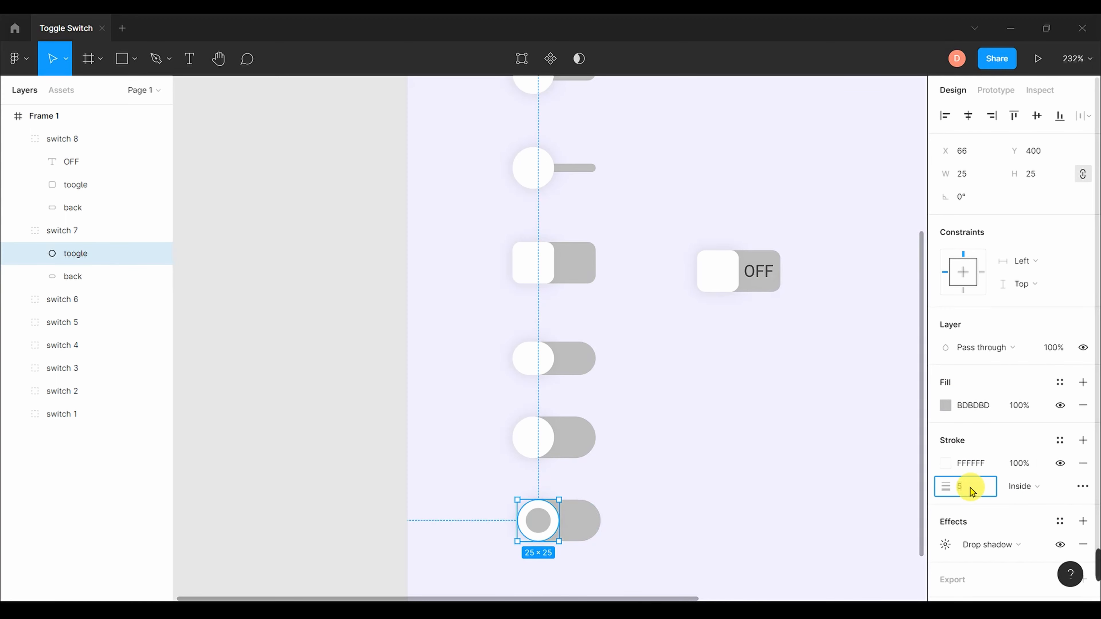
pyautogui.write('3')
pyautogui.press('Return')
# - Resize switch 7's toogle to 23 × 23 and centre it vertically on the back pill
pyautogui.click(536, 524)
pyautogui.click(103, 251)
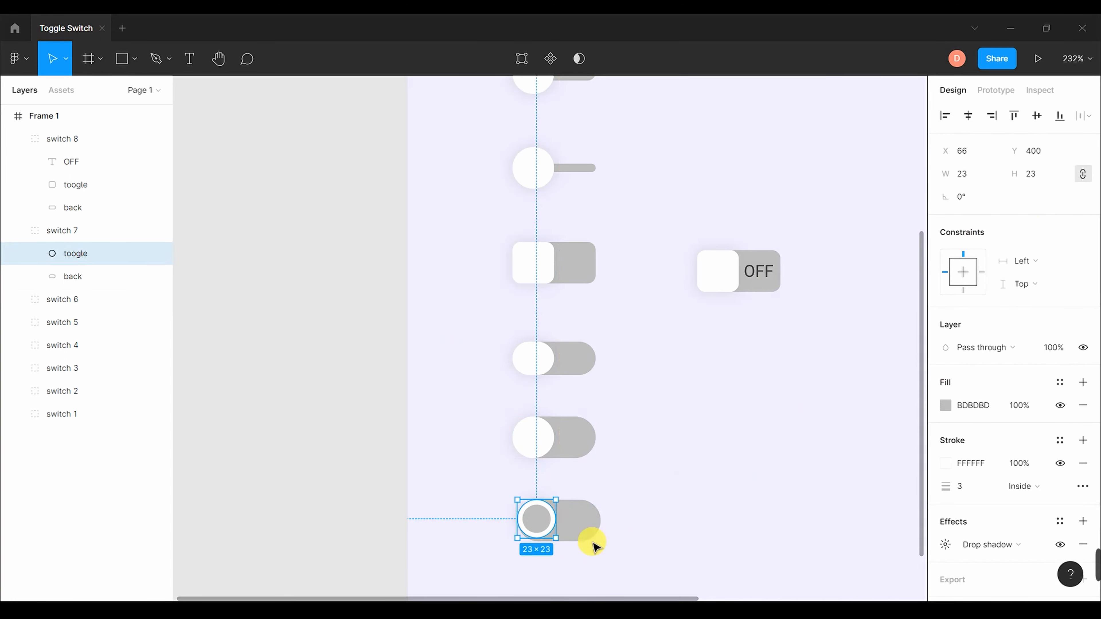
pyautogui.keyDown('shift'); pyautogui.click(568, 526); pyautogui.keyUp('shift')
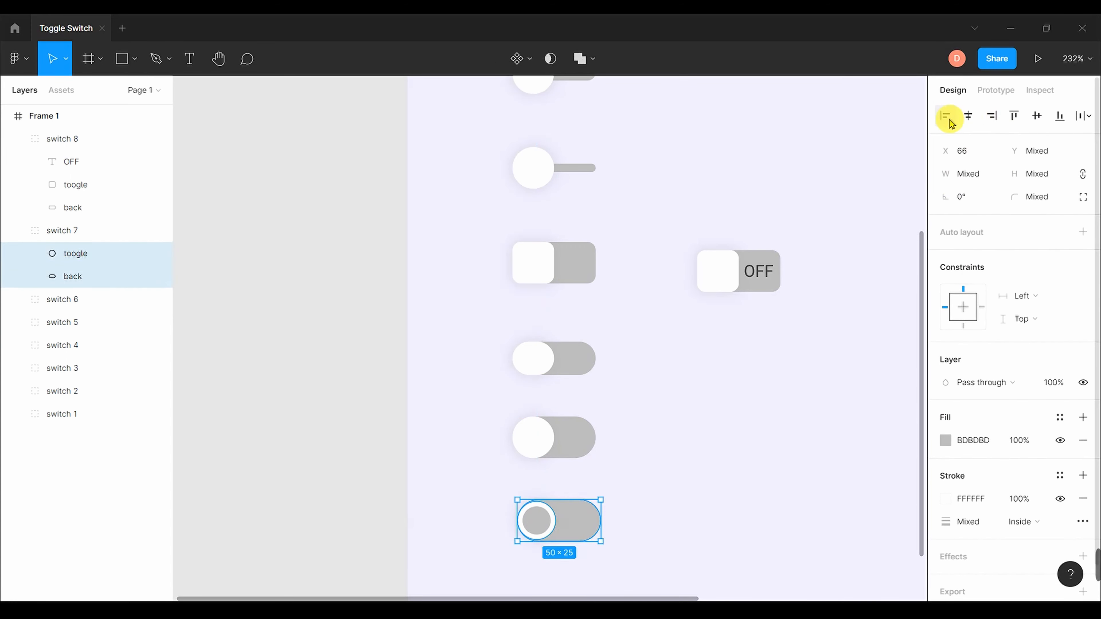
# - Nudge switch 7's toogle slightly to the right so it sits just inside the back pill's edge
pyautogui.click(701, 526)
pyautogui.click(71, 253)
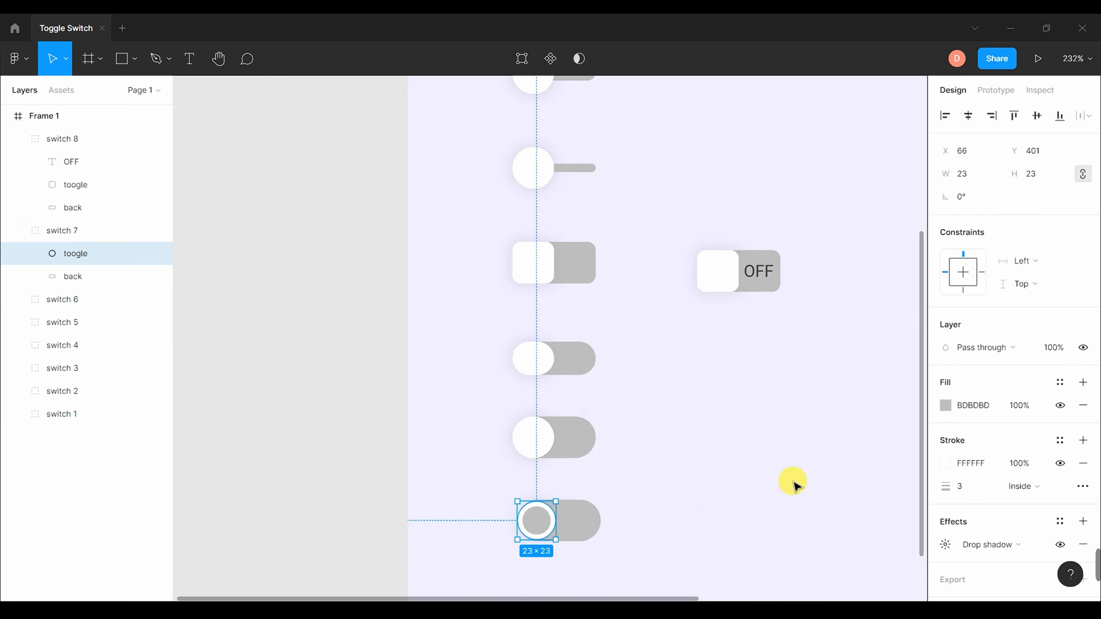
pyautogui.click(794, 485)
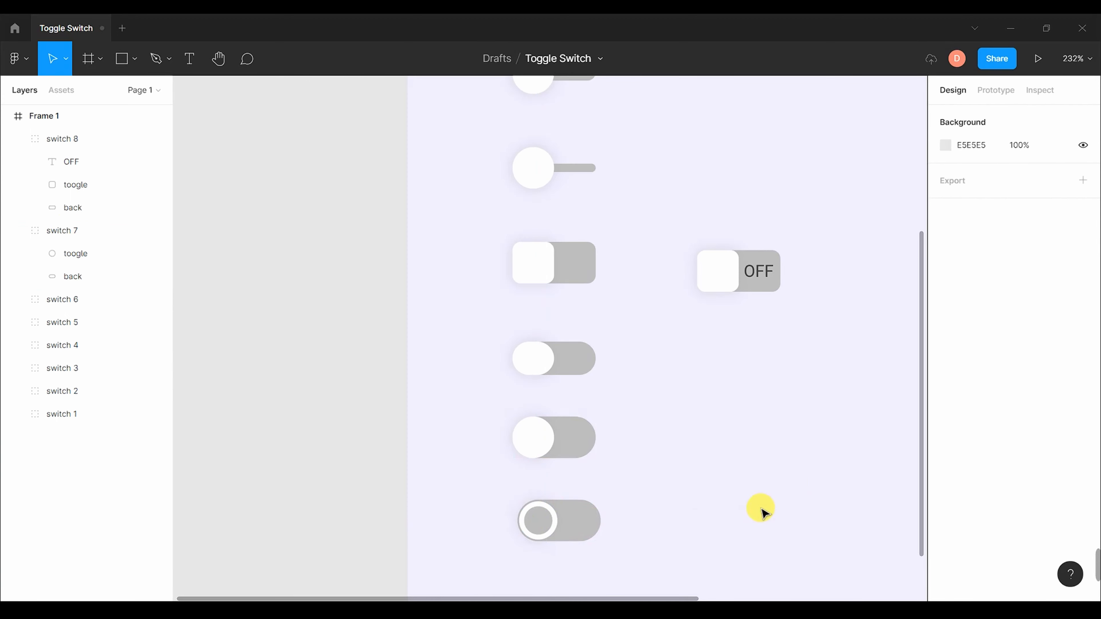
# - Open the plugin management and go from there to browsing plugins in the Community
pyautogui.click(17, 58)
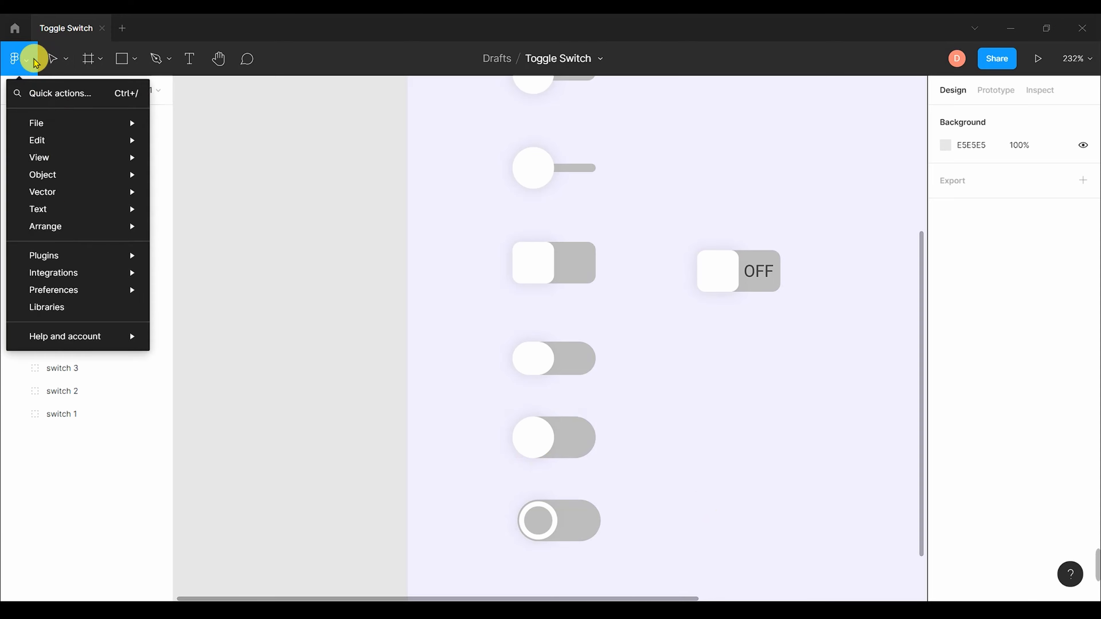
pyautogui.moveTo(89, 256)
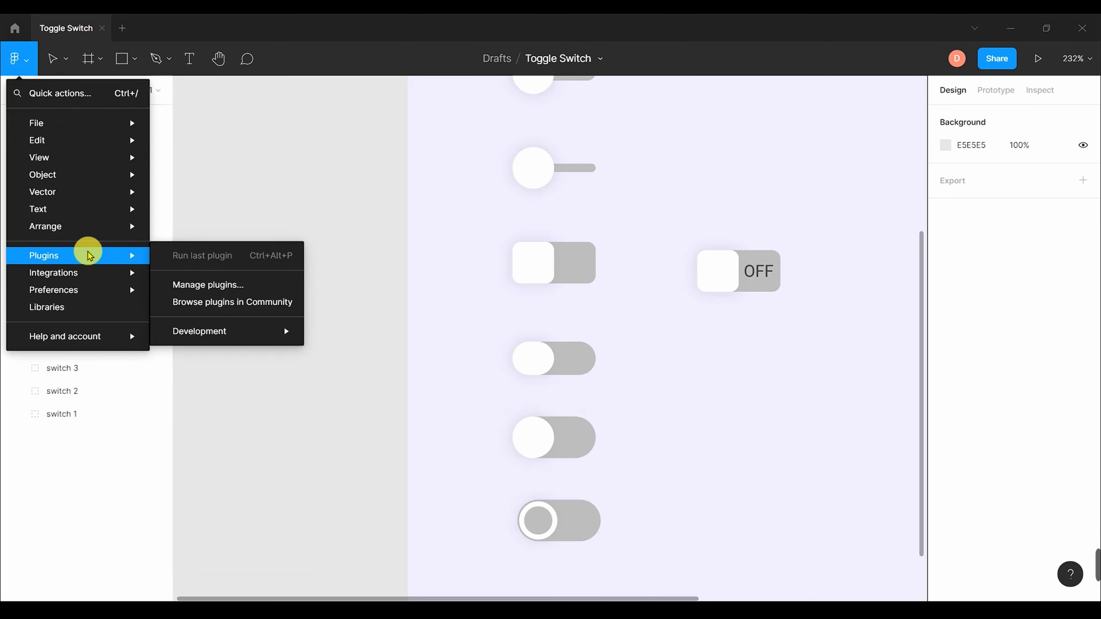
pyautogui.click(220, 285)
pyautogui.click(556, 431)
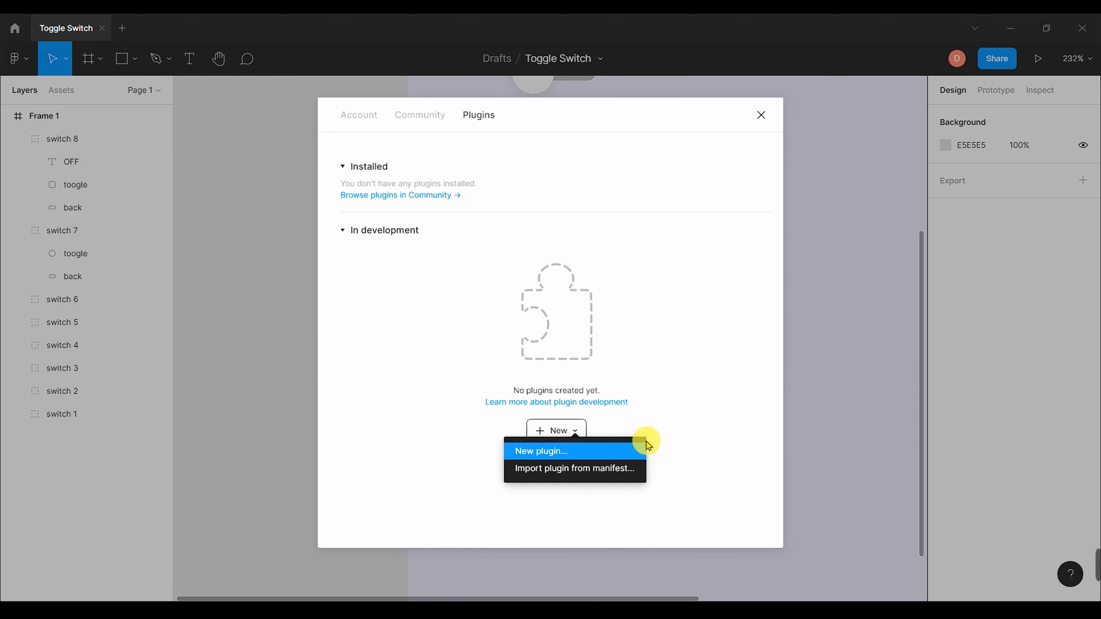
pyautogui.click(714, 304)
pyautogui.click(382, 195)
# - Install the Iconify plugin from the trending plugins and accept the third-party plugin terms
pyautogui.click(339, 376)
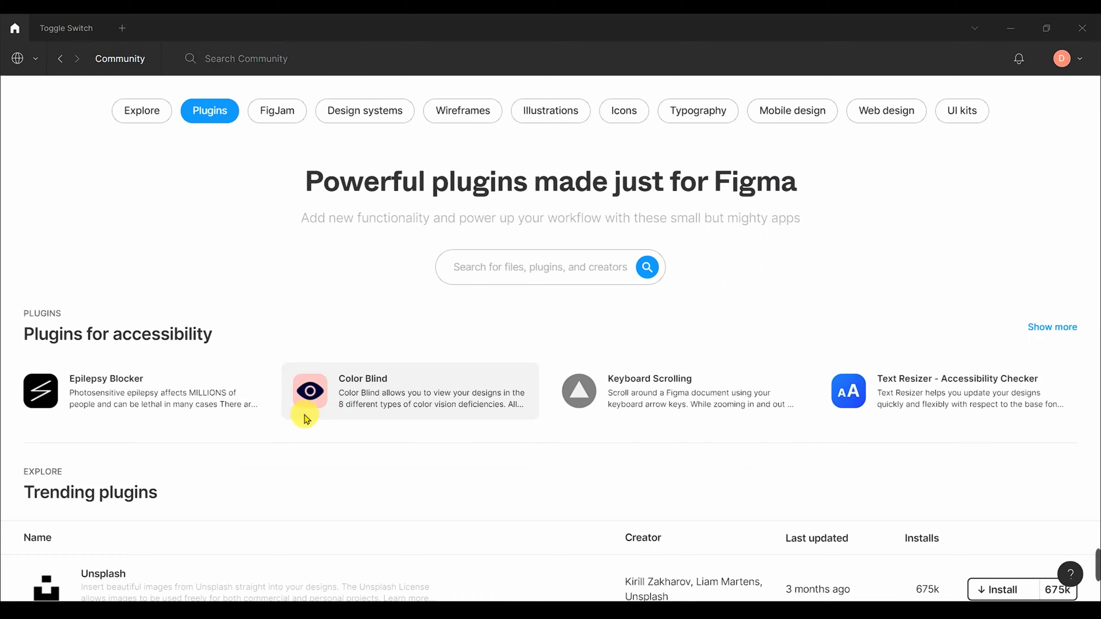
pyautogui.scroll(-8, 274, 333)
pyautogui.click(993, 300)
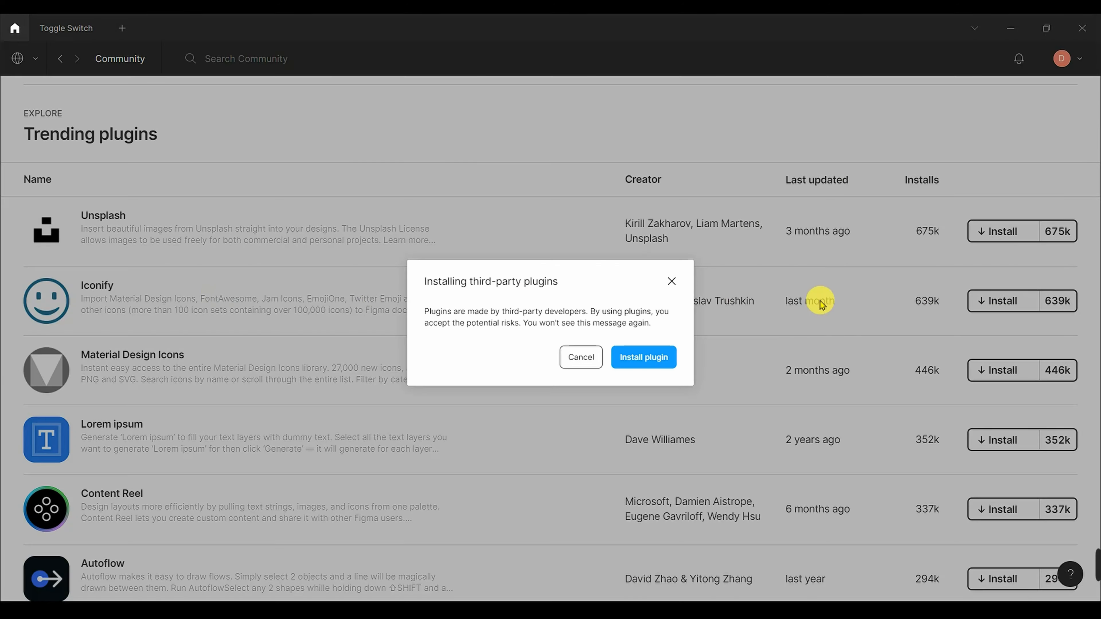
pyautogui.click(627, 360)
# - Return to the Toggle Switch file, dismiss the plugin settings and run Iconify
pyautogui.click(56, 28)
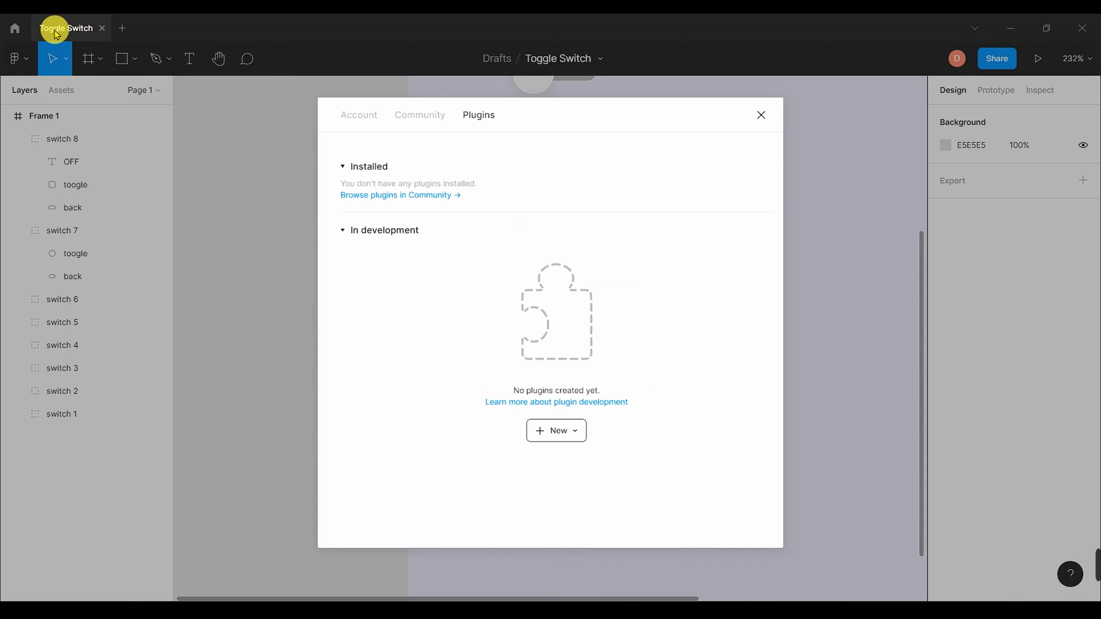
pyautogui.click(759, 113)
pyautogui.click(20, 61)
pyautogui.moveTo(108, 260)
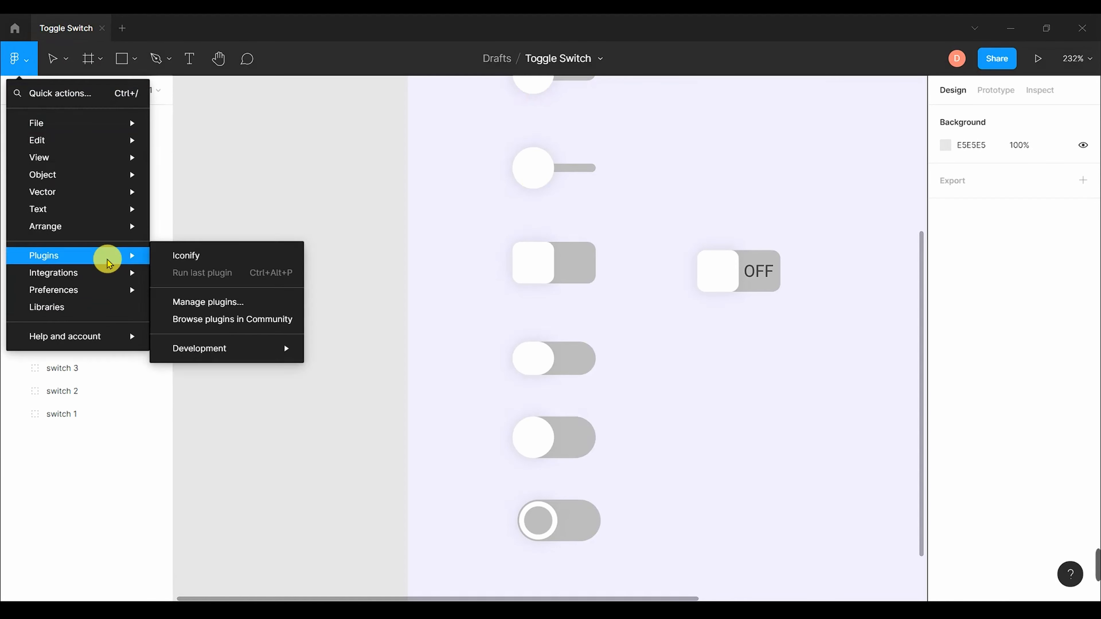
pyautogui.click(187, 257)
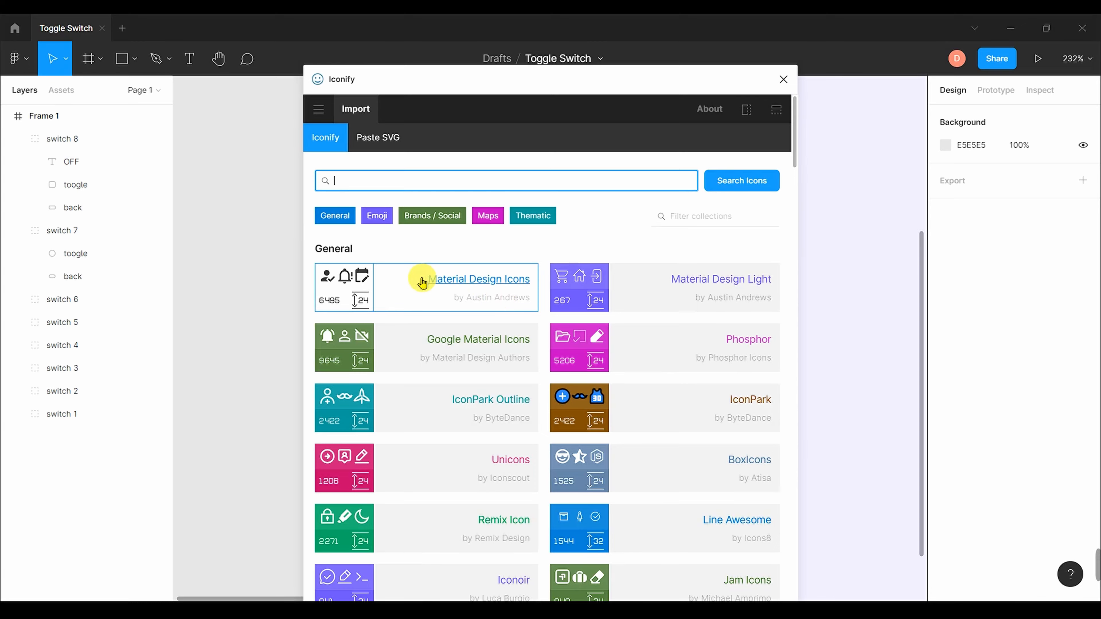
# - Look through the Material Design Icons collection, return to the collections list and search all icons for "right"
pyautogui.click(423, 283)
pyautogui.scroll(-5, 583, 386)
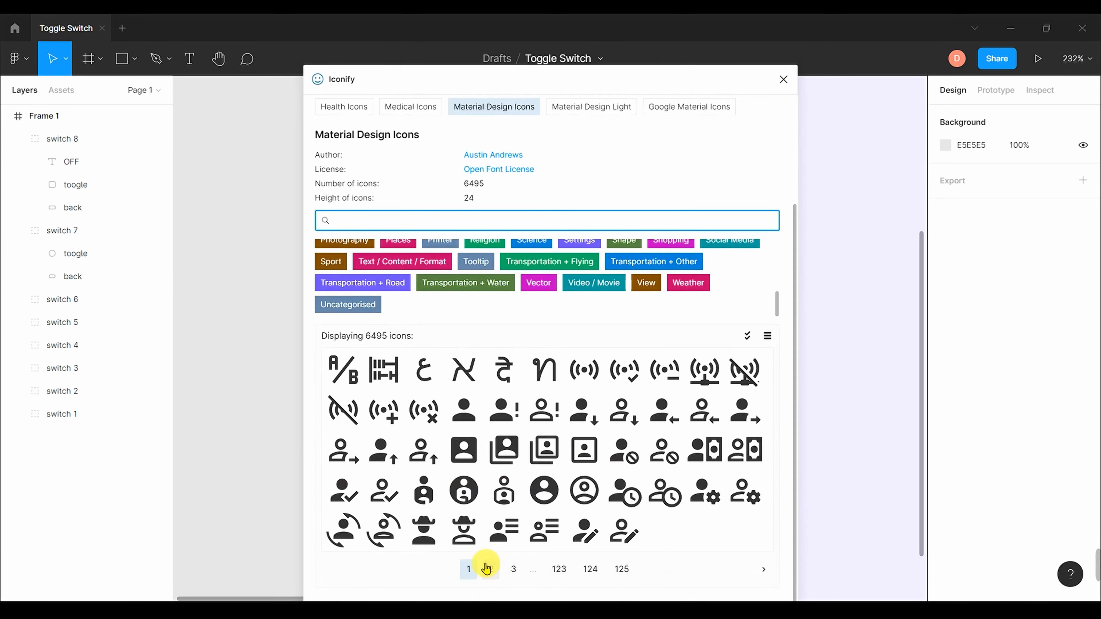
pyautogui.scroll(5, 474, 344)
pyautogui.click(399, 211)
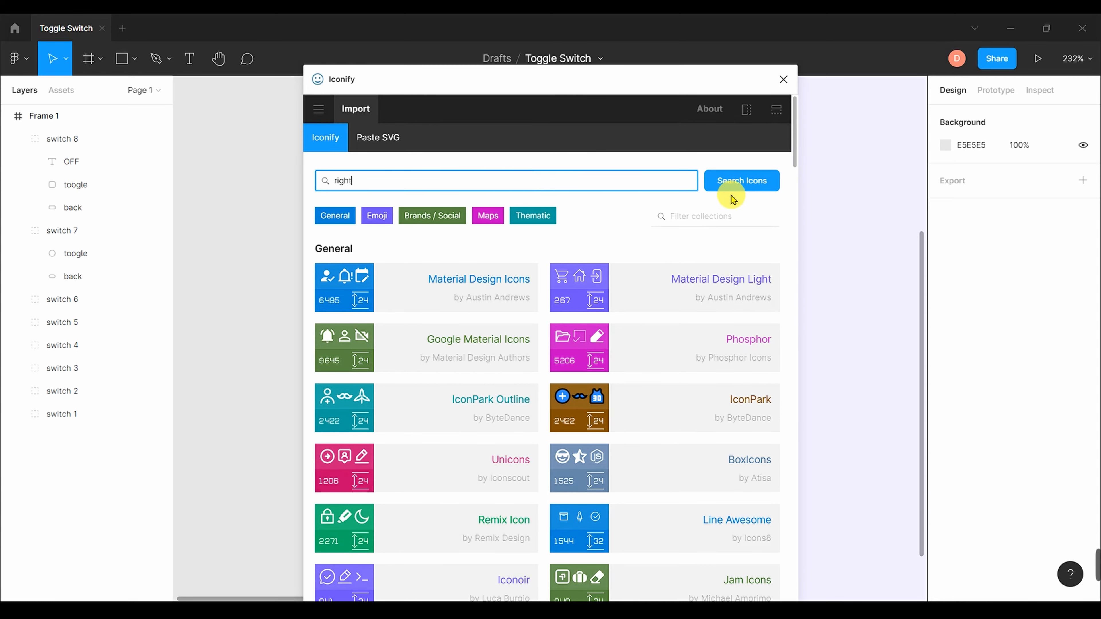
pyautogui.click(733, 182)
# - Search Iconify for "tick" and look through the result pages for a plain check mark
pyautogui.moveTo(373, 181); pyautogui.dragTo(311, 178)
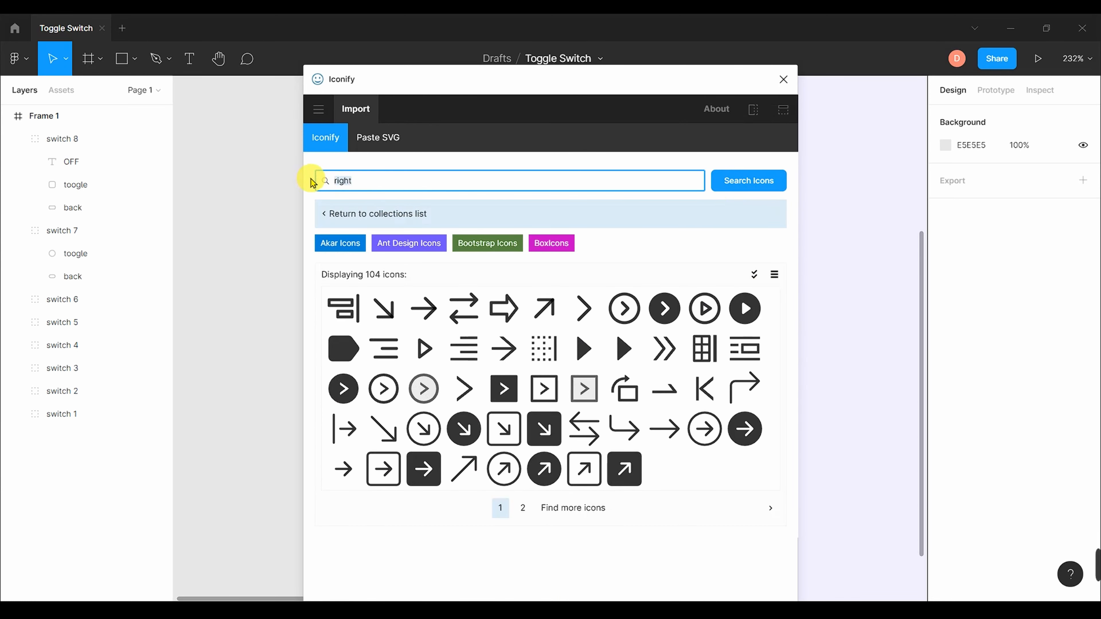
pyautogui.write('tick')
pyautogui.click(713, 187)
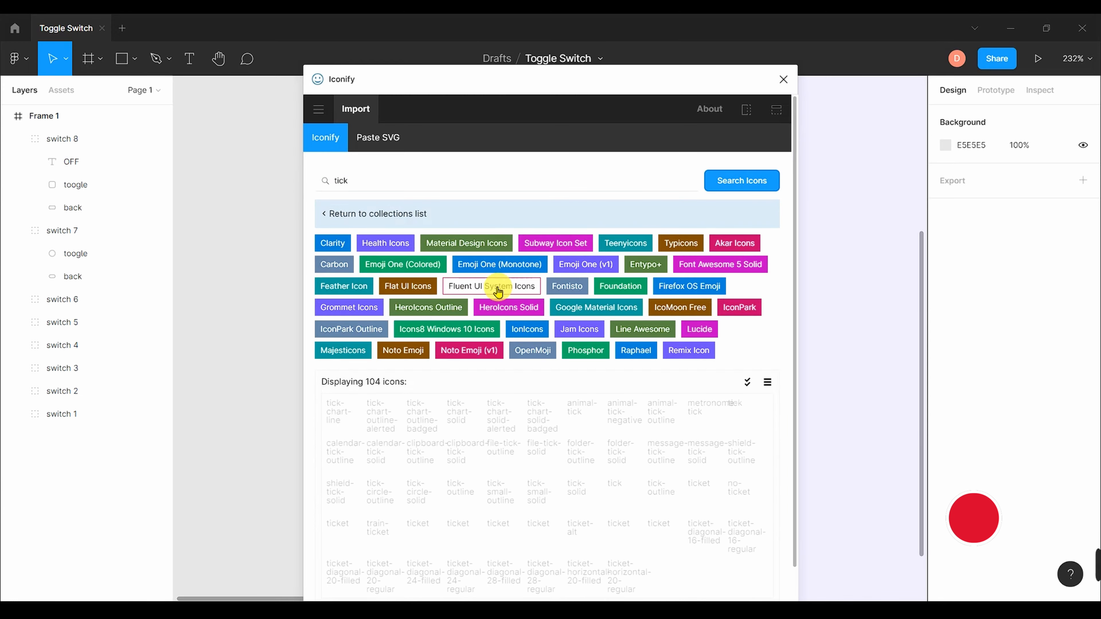
pyautogui.scroll(-1, 657, 482)
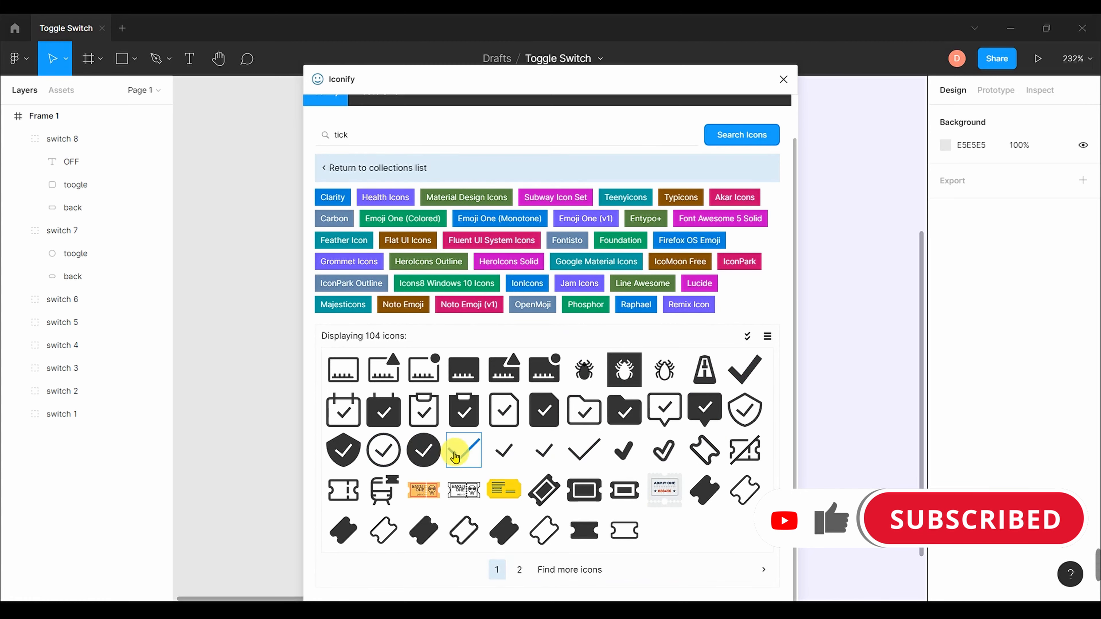
pyautogui.click(518, 569)
pyautogui.click(532, 569)
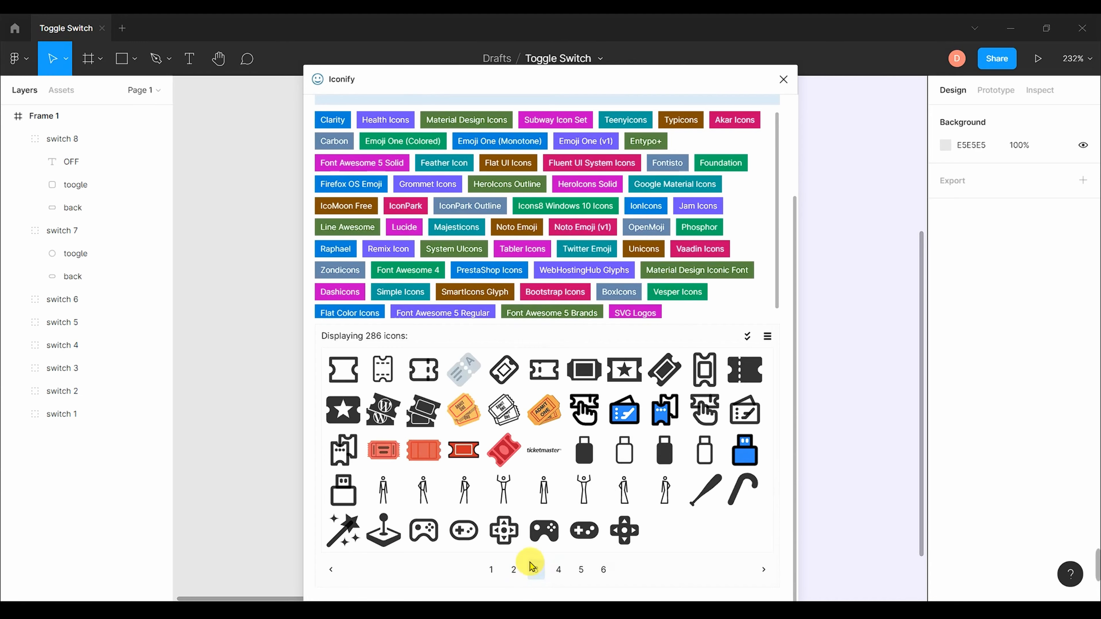
pyautogui.click(492, 568)
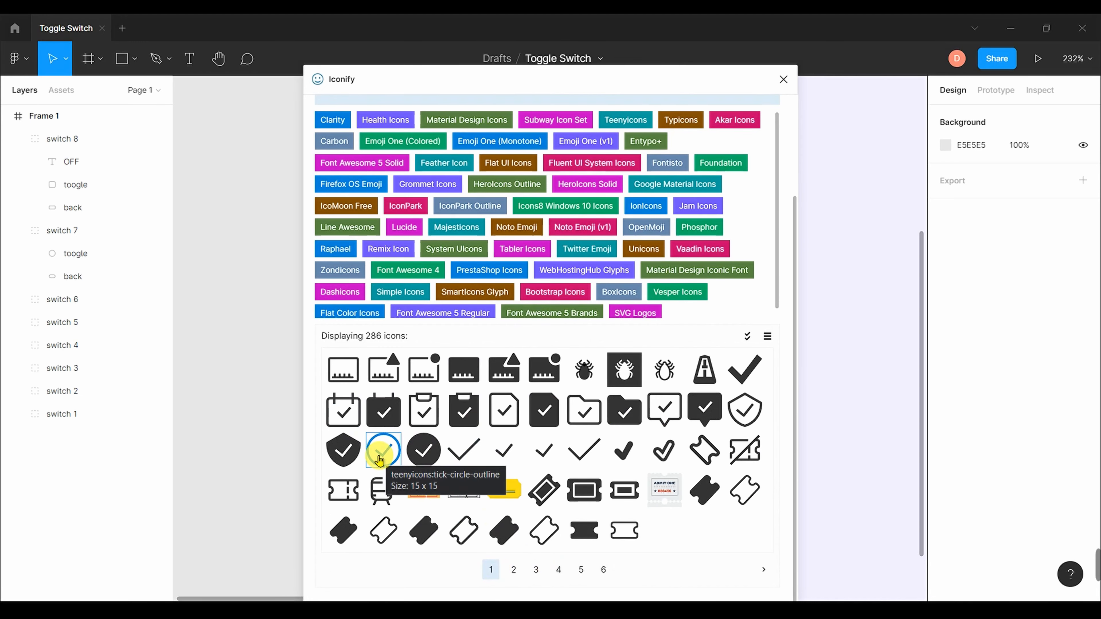
# - Import the teenyicons:tick-outline icon and close the Iconify plugin
pyautogui.click(456, 455)
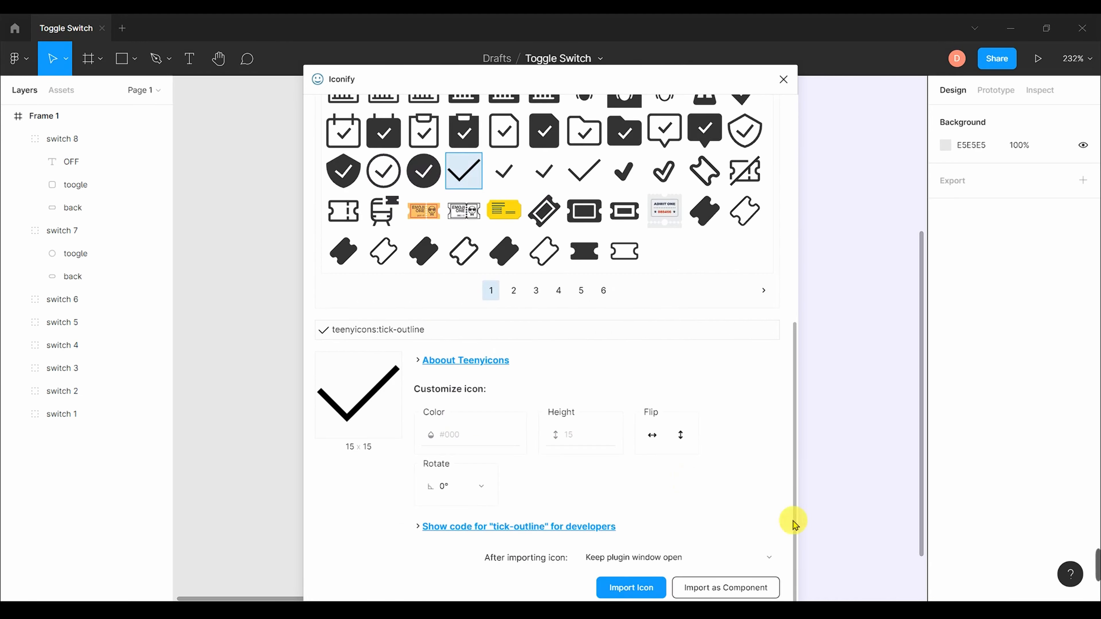
pyautogui.click(631, 588)
pyautogui.click(783, 79)
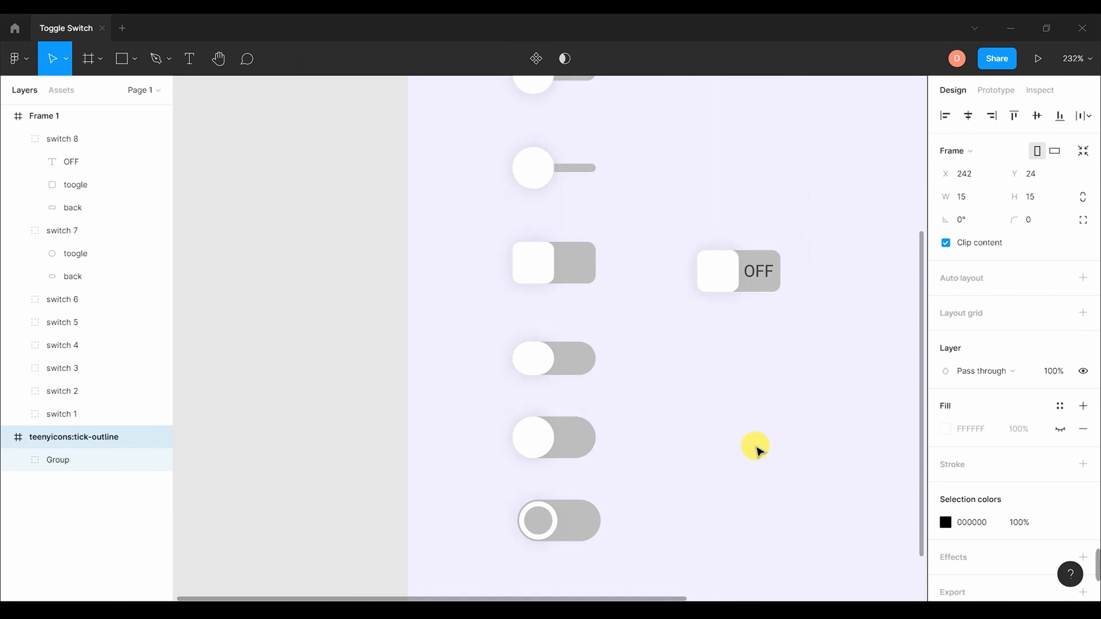
# - Rename the Group layer inside the teenyicons:tick-outline frame to "right"
pyautogui.click(52, 460)
pyautogui.doubleClick(58, 460)
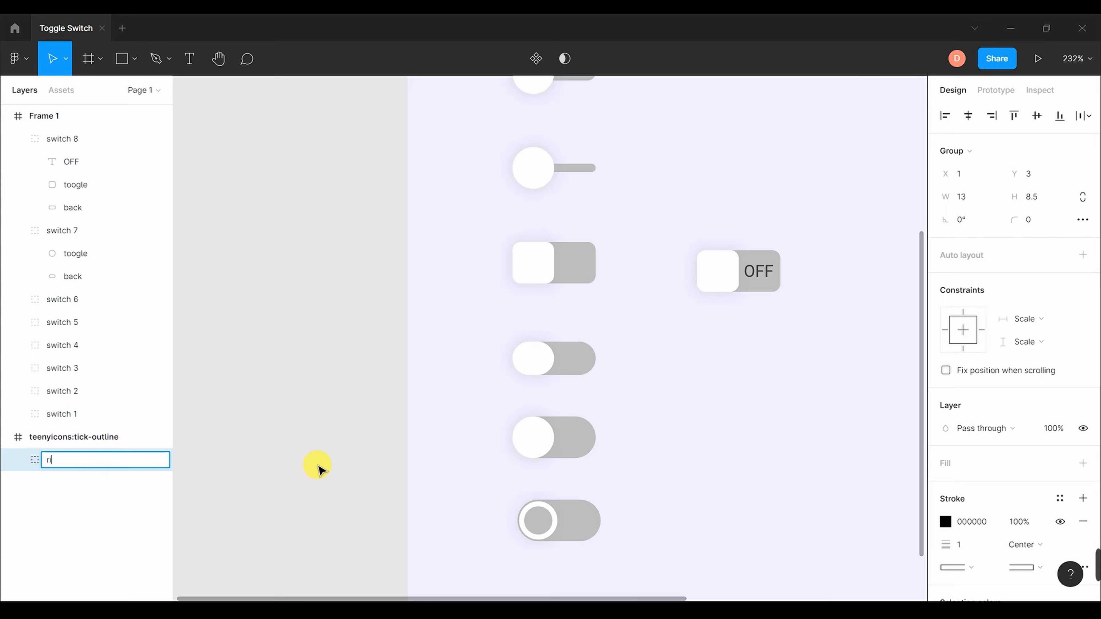
pyautogui.press('Return')
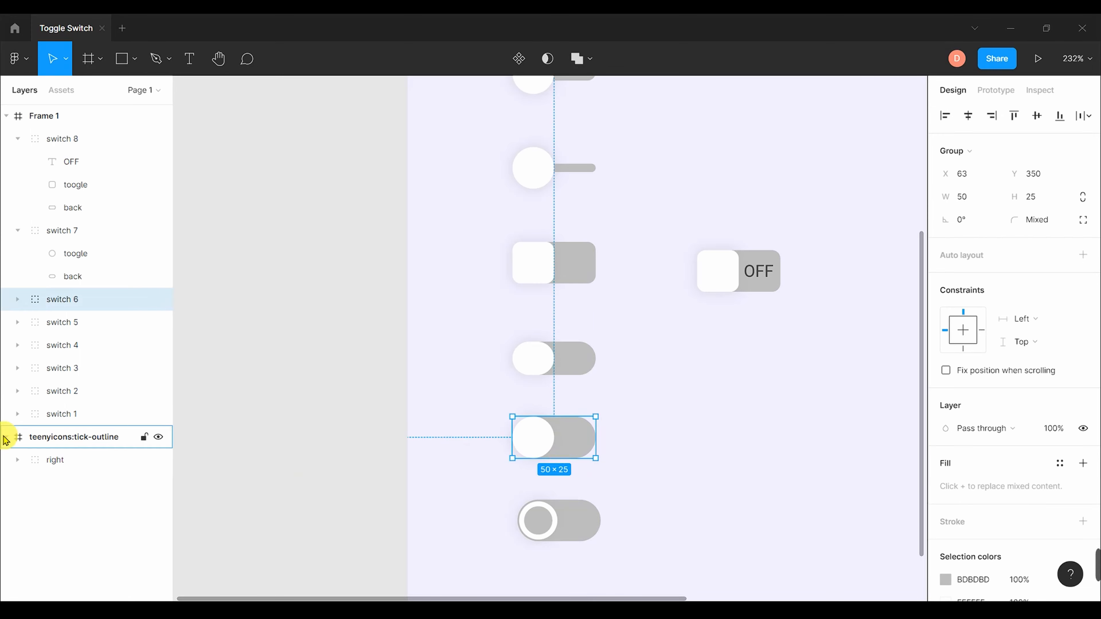
# - Move the tick group "right" into switch 6 and delete the leftover teenyicons:tick-outline frame
pyautogui.moveTo(68, 305); pyautogui.dragTo(68, 305)
pyautogui.scroll(-5, 381, 449)
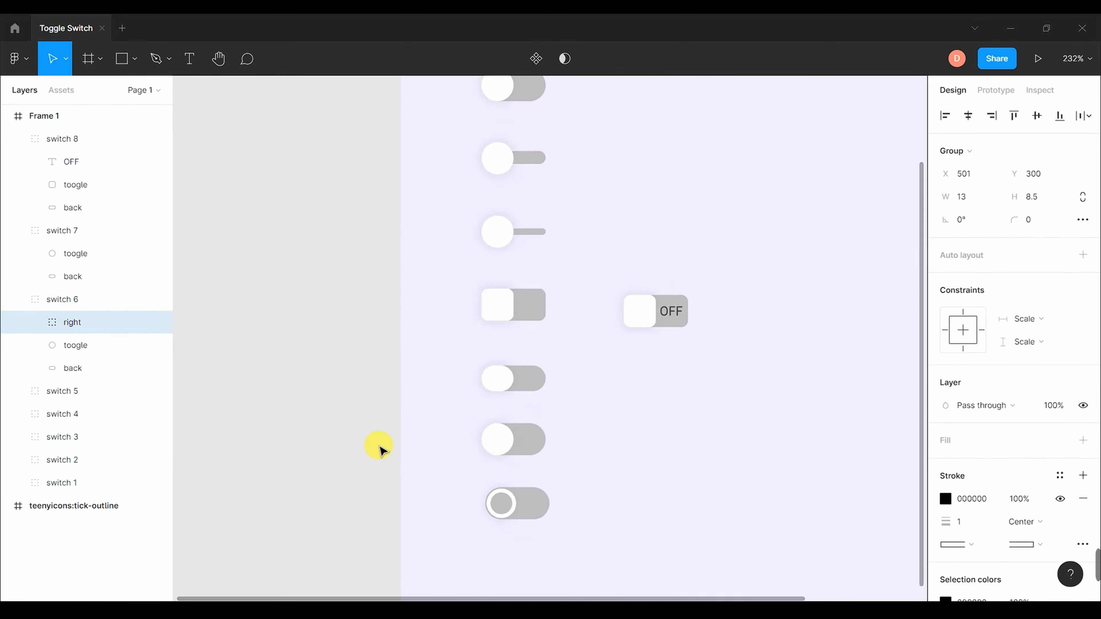
pyautogui.click(44, 505)
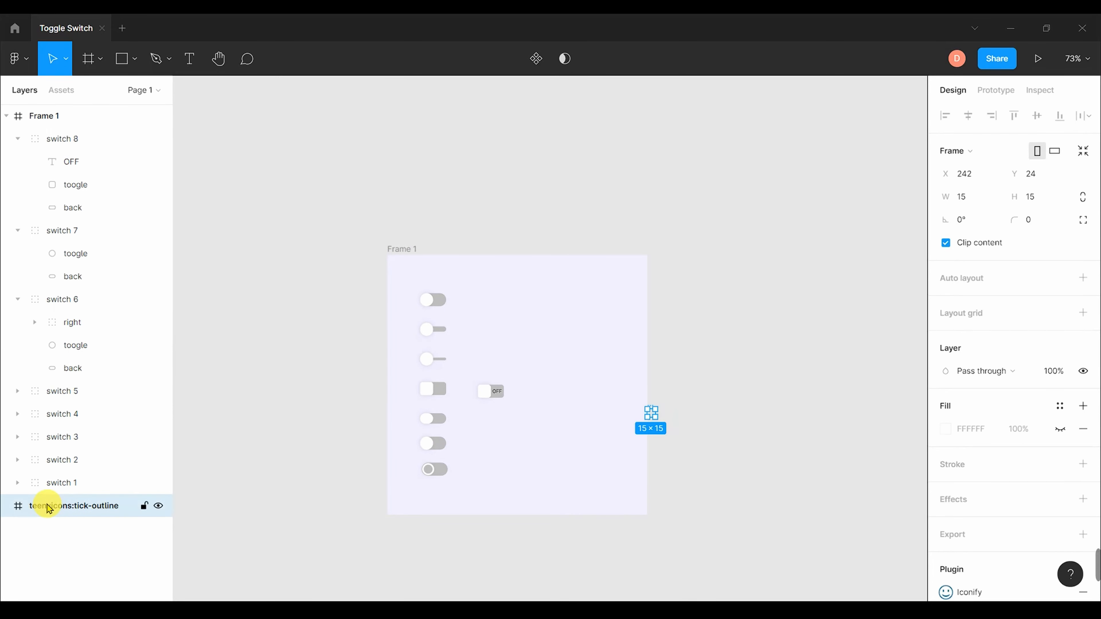
pyautogui.press('Delete')
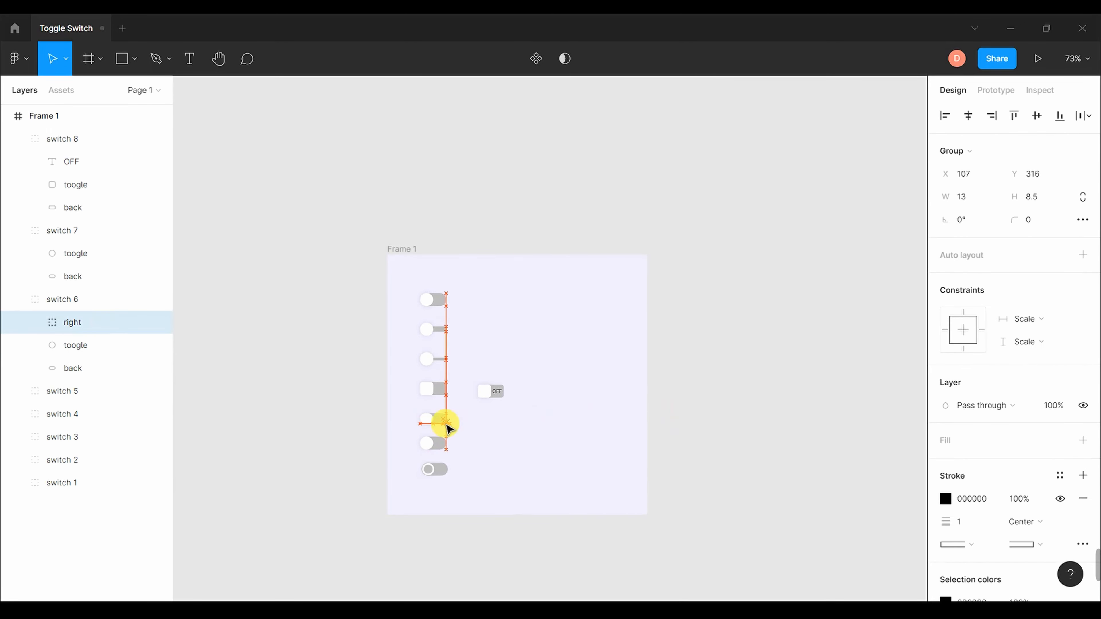
# - Place the tick over switch 6's toogle and put its "right" layer back inside the switch 6 group
pyautogui.moveTo(446, 427); pyautogui.dragTo(423, 444)
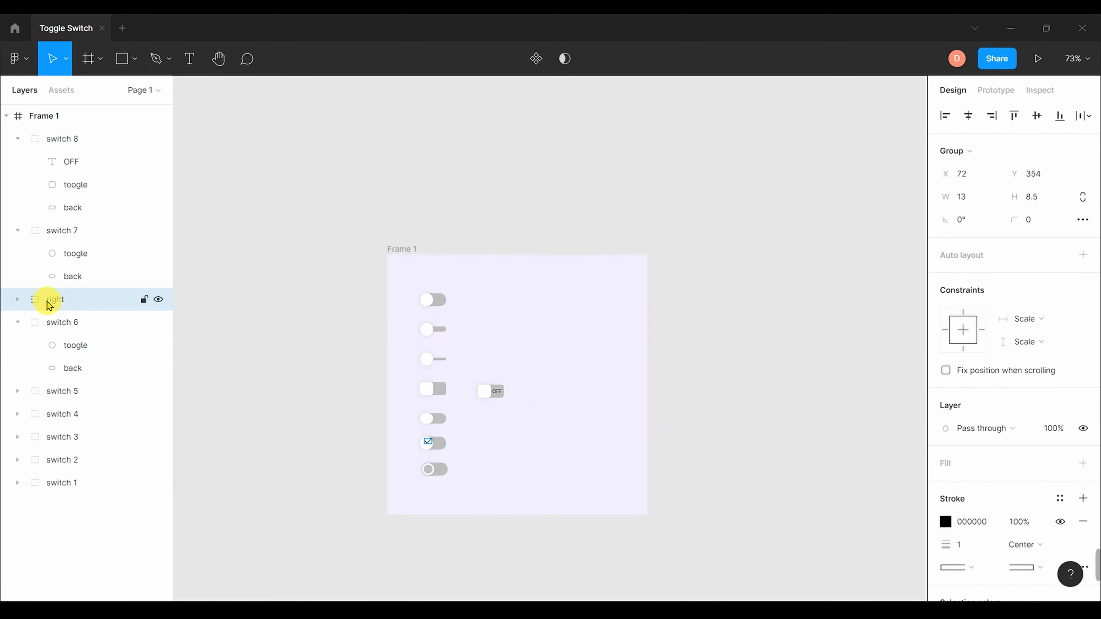
pyautogui.moveTo(57, 337); pyautogui.dragTo(57, 339)
pyautogui.click(74, 298)
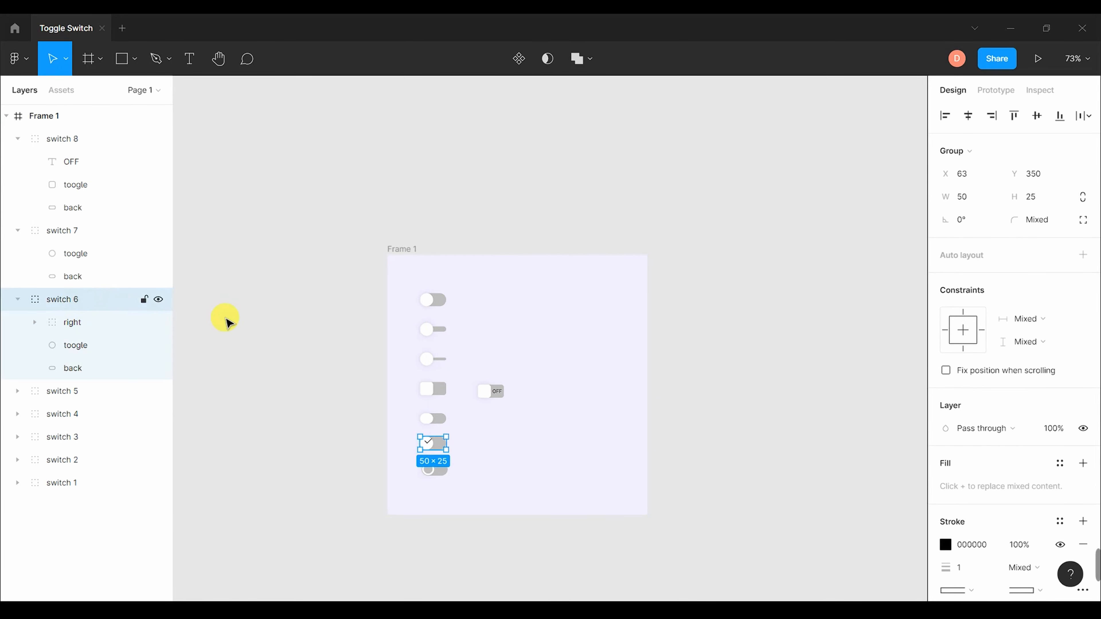
# - Shift the tick slightly right and down on switch 6's toogle, to about X 75, Y 359
pyautogui.click(541, 460)
pyautogui.scroll(2, 524, 444)
pyautogui.keyDown('ctrl'); pyautogui.scroll(10, 525, 445); pyautogui.keyUp('ctrl')
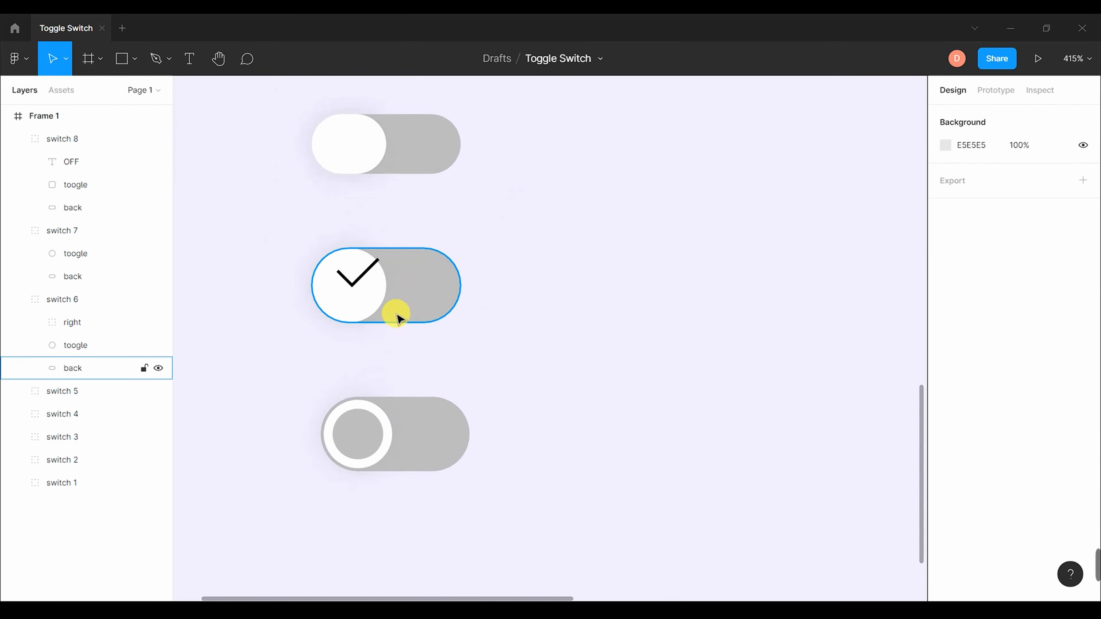
pyautogui.click(114, 319)
pyautogui.moveTo(361, 279); pyautogui.dragTo(366, 293)
pyautogui.click(590, 292)
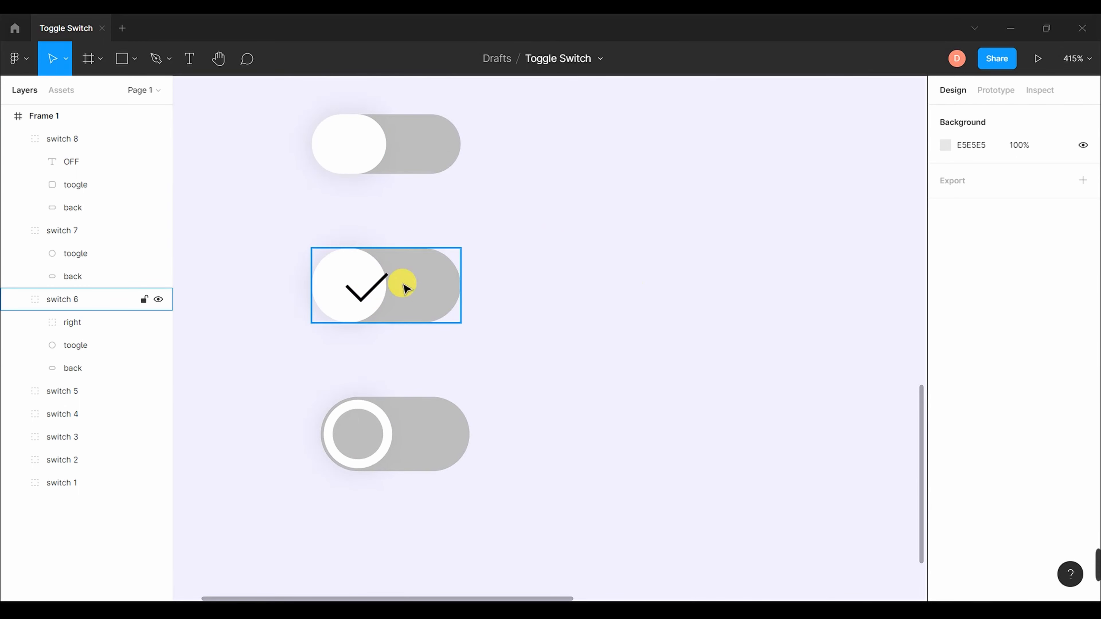
# - Move the "right" layer beneath the toogle in switch 6 and lock the toogle
pyautogui.click(96, 325)
pyautogui.moveTo(95, 325); pyautogui.dragTo(54, 343)
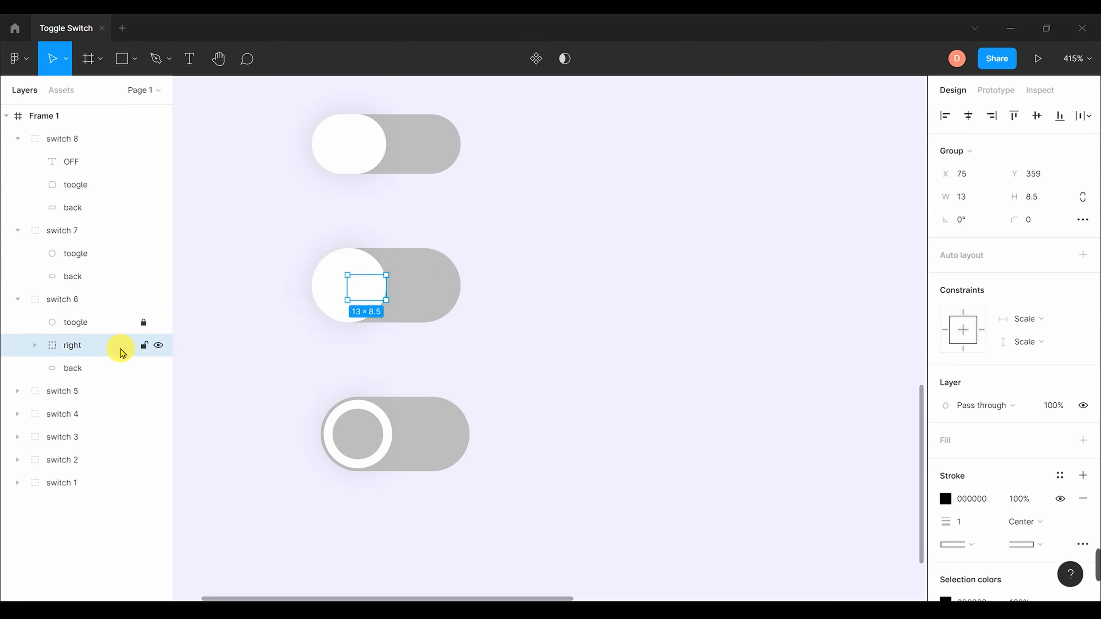
# - Lower the layer opacity of the tick group "right" in switch 6
pyautogui.moveTo(368, 288); pyautogui.dragTo(365, 296)
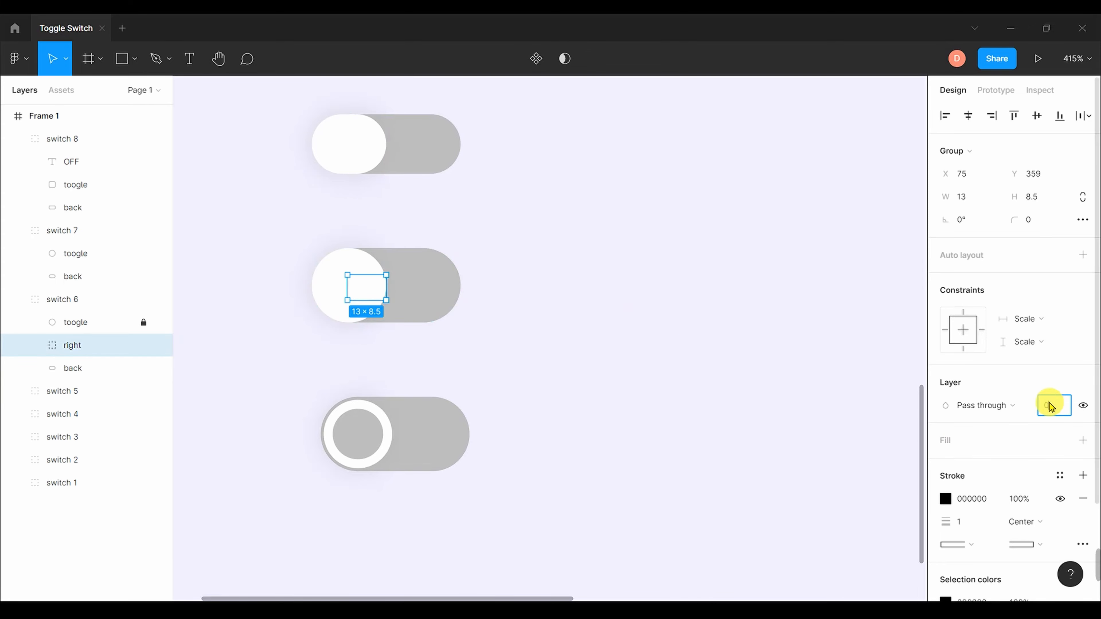
pyautogui.press('Return')
pyautogui.click(577, 308)
# - Run Iconify again and search its icons for "close"
pyautogui.click(22, 58)
pyautogui.moveTo(105, 256)
pyautogui.click(191, 255)
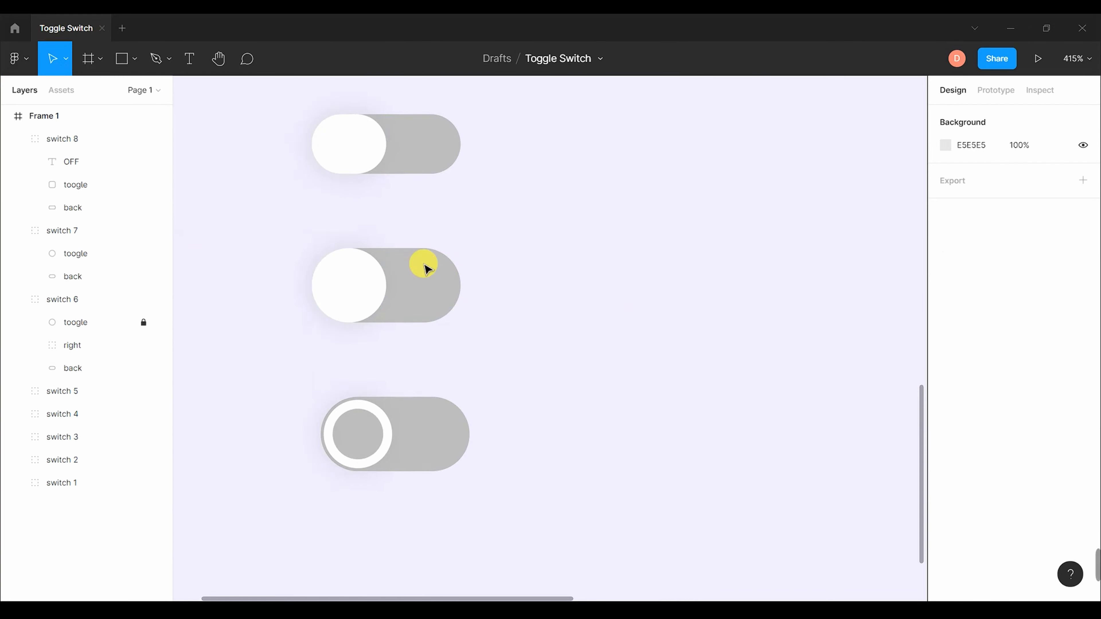
pyautogui.write('e')
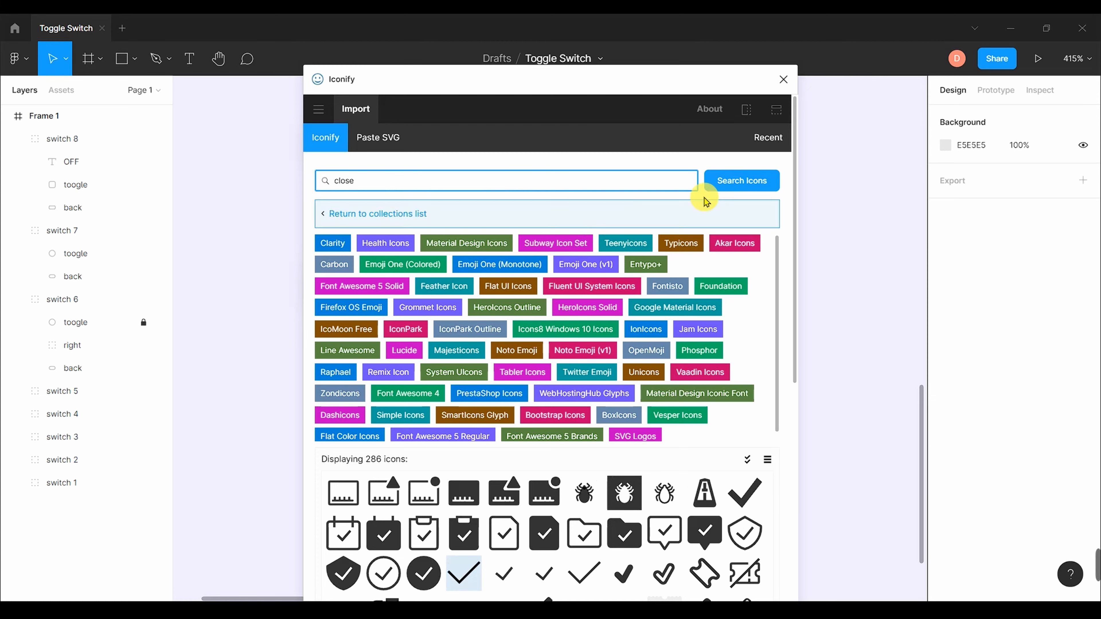
pyautogui.click(736, 180)
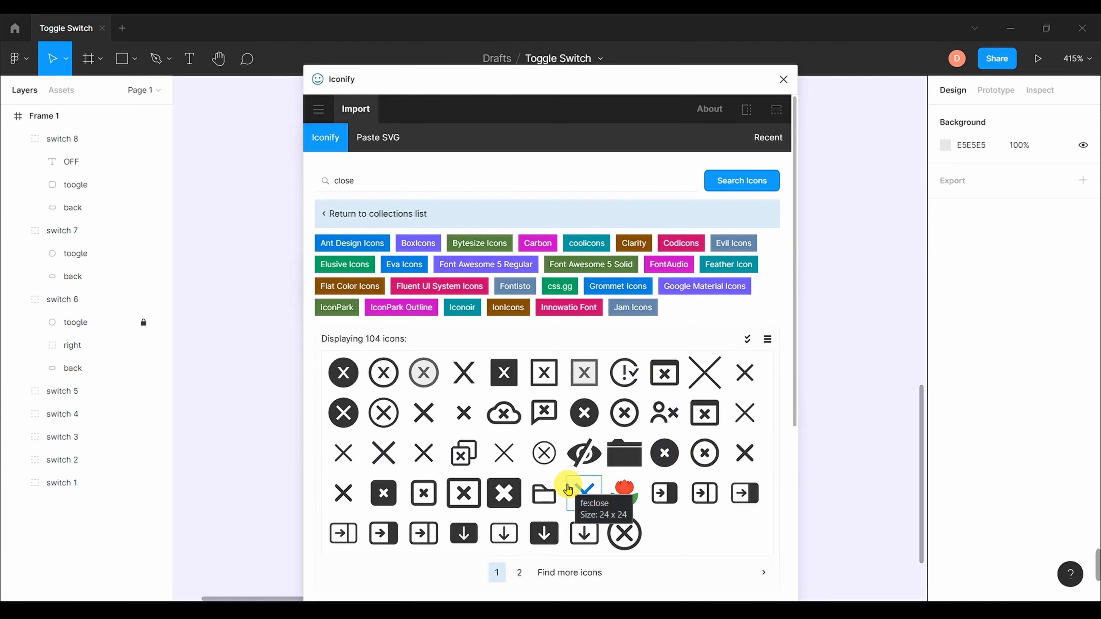
# - Import the grommet-icons:close icon from the second page of results and close the Iconify plugin
pyautogui.click(519, 572)
pyautogui.scroll(-3, 429, 449)
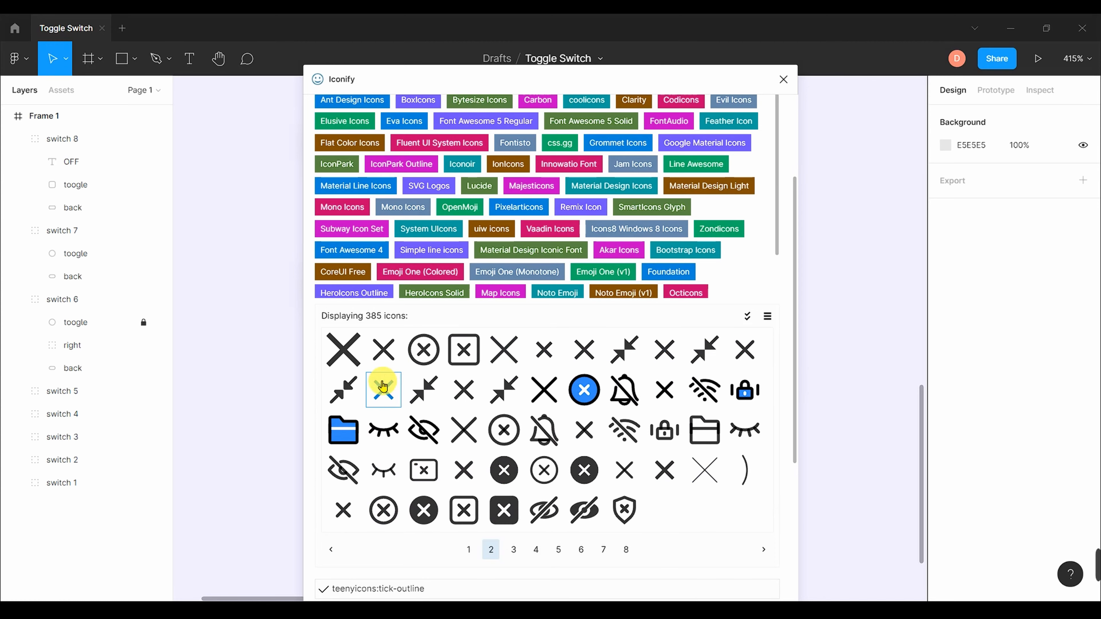
pyautogui.click(494, 352)
pyautogui.click(629, 583)
pyautogui.click(783, 79)
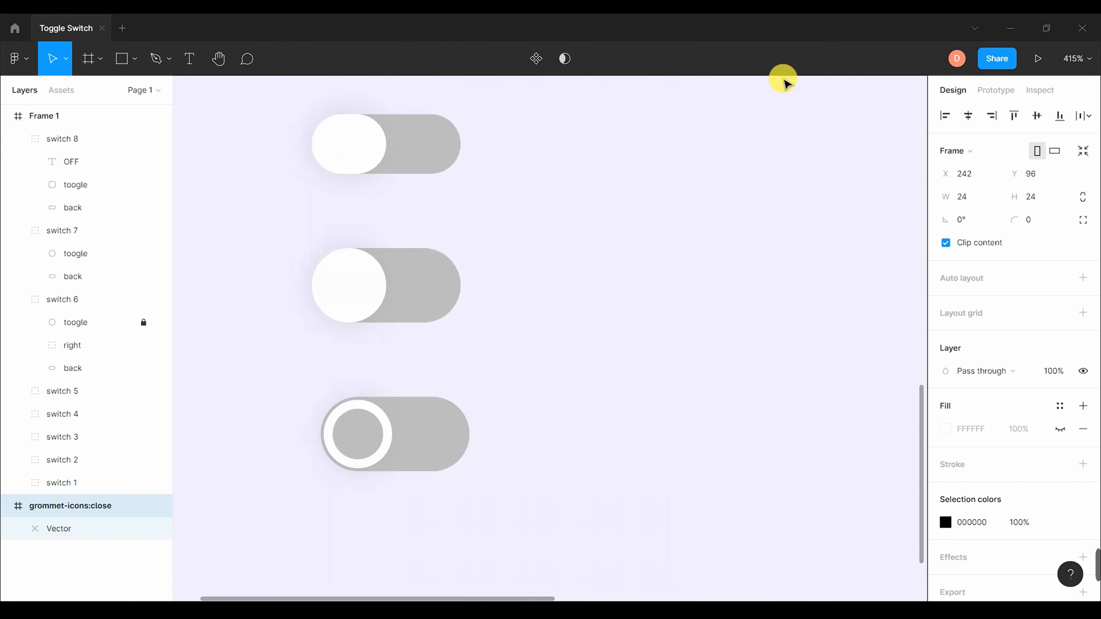
pyautogui.click(79, 530)
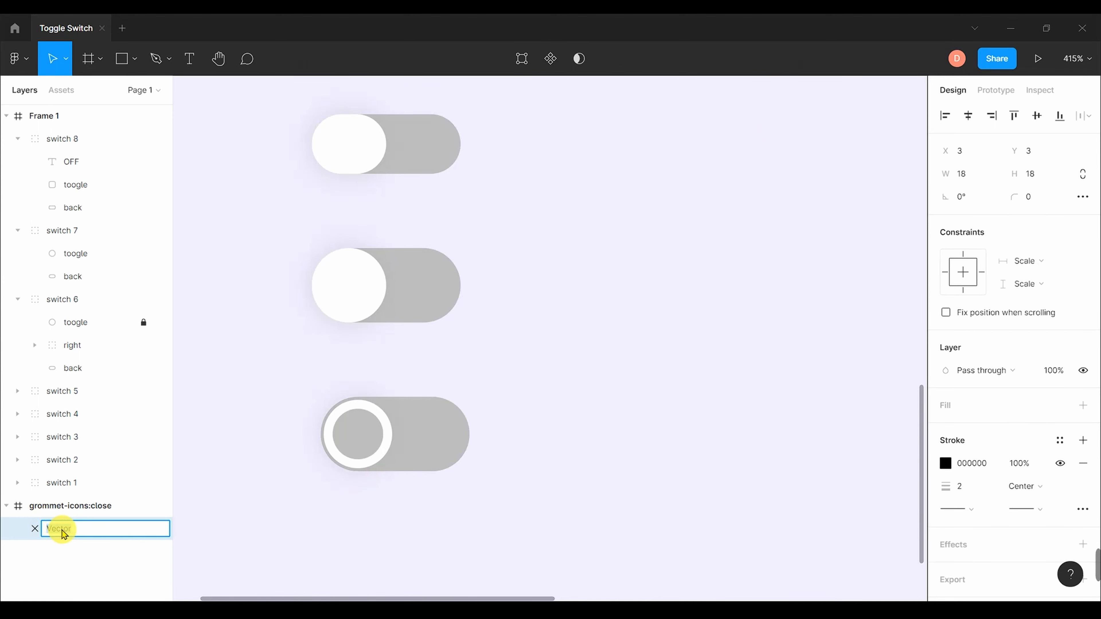
pyautogui.doubleClick(92, 345)
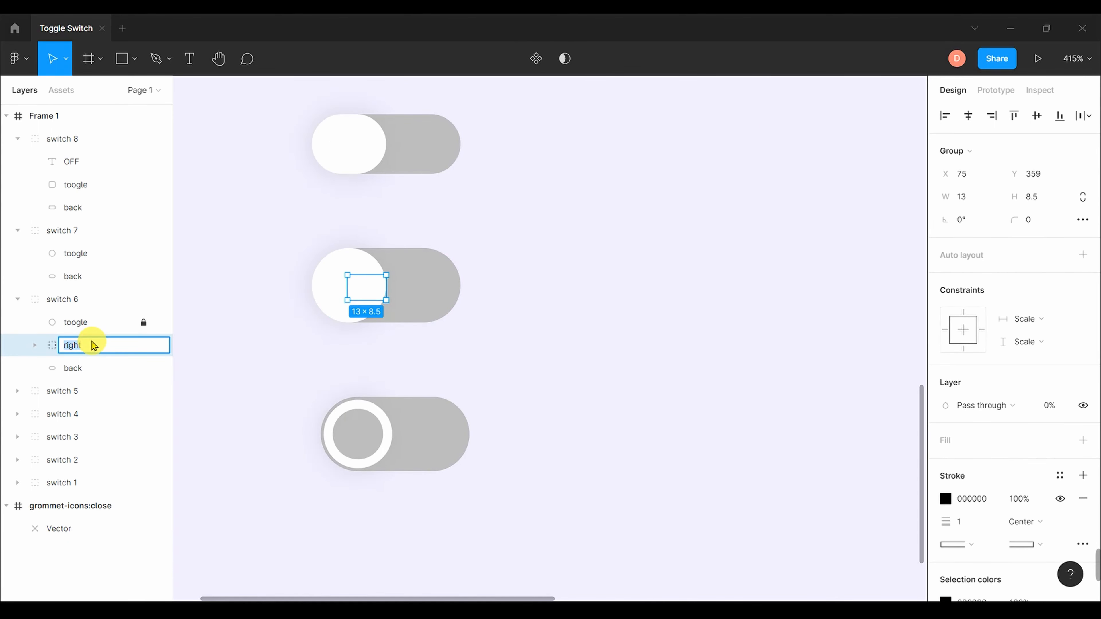
pyautogui.doubleClick(75, 531)
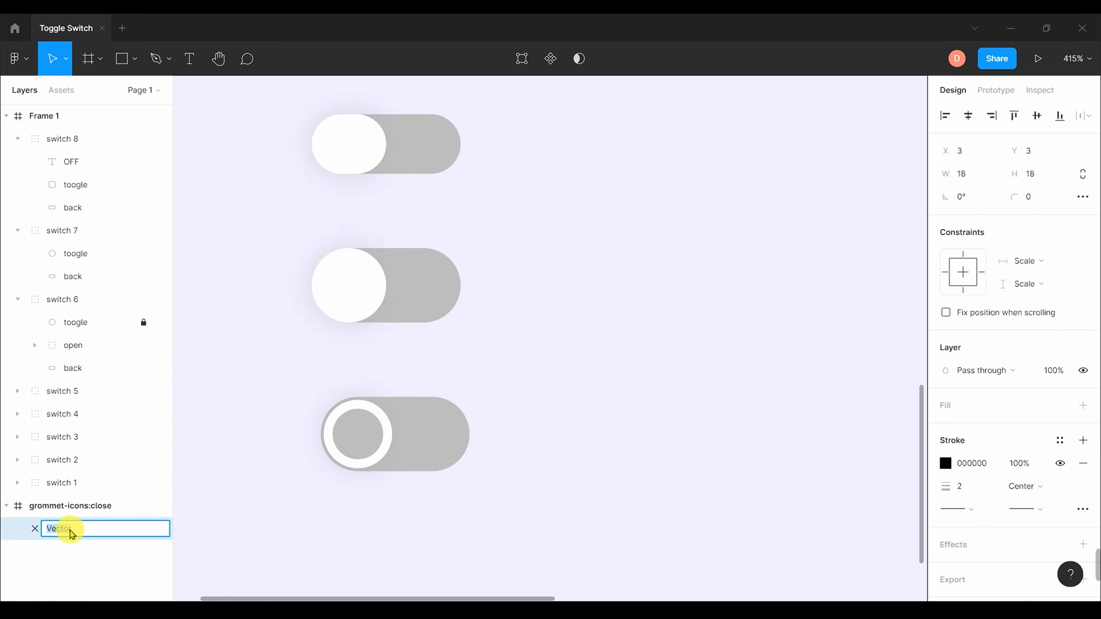
# - Rename the tick group in switch 6 and its vector as "yes", and dissolve the group around the vector
pyautogui.click(73, 347)
pyautogui.doubleClick(74, 346)
pyautogui.write('yes')
pyautogui.press('Return')
pyautogui.click(35, 347)
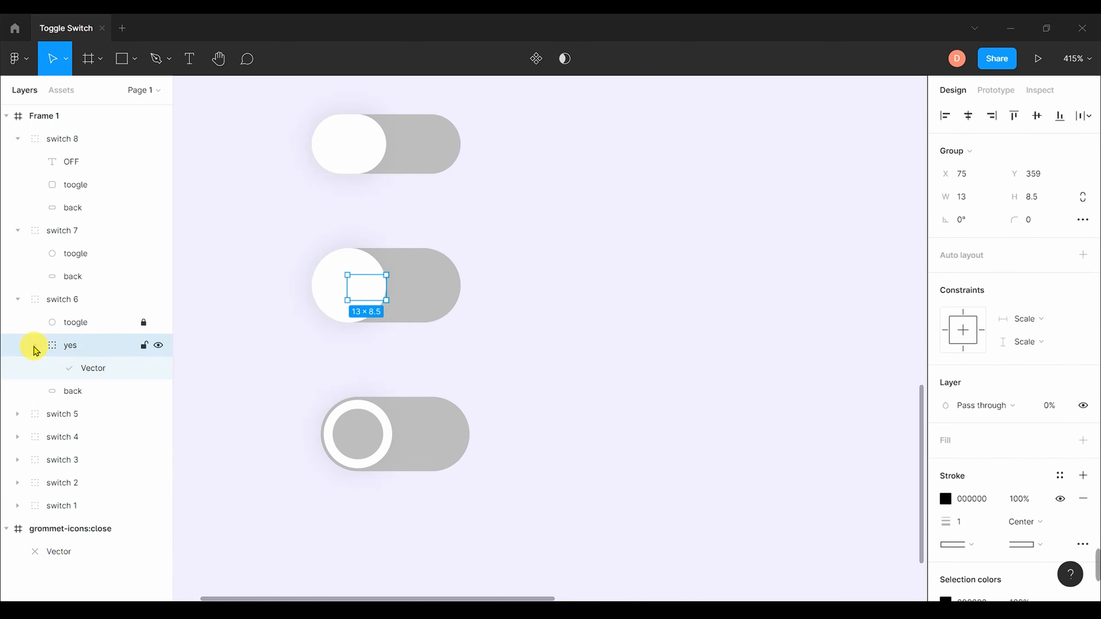
pyautogui.doubleClick(92, 372)
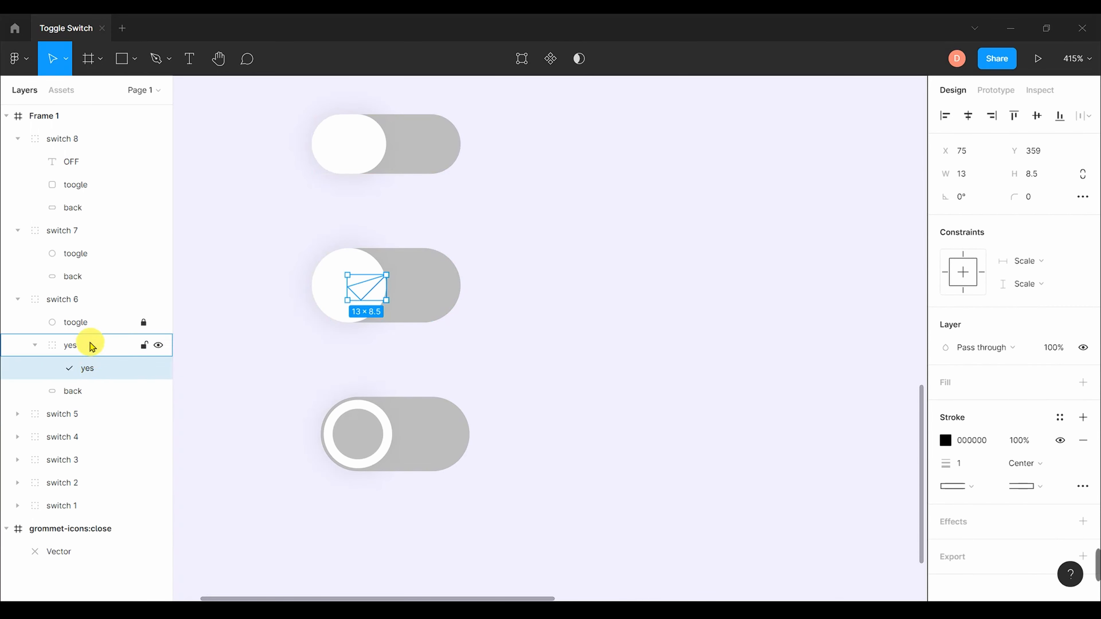
pyautogui.hotkey('ctrl', 'shift', 'g')
# - Rename the close icon's vector as "No" and move it into switch 6, directly beneath the toogle layer
pyautogui.doubleClick(69, 525)
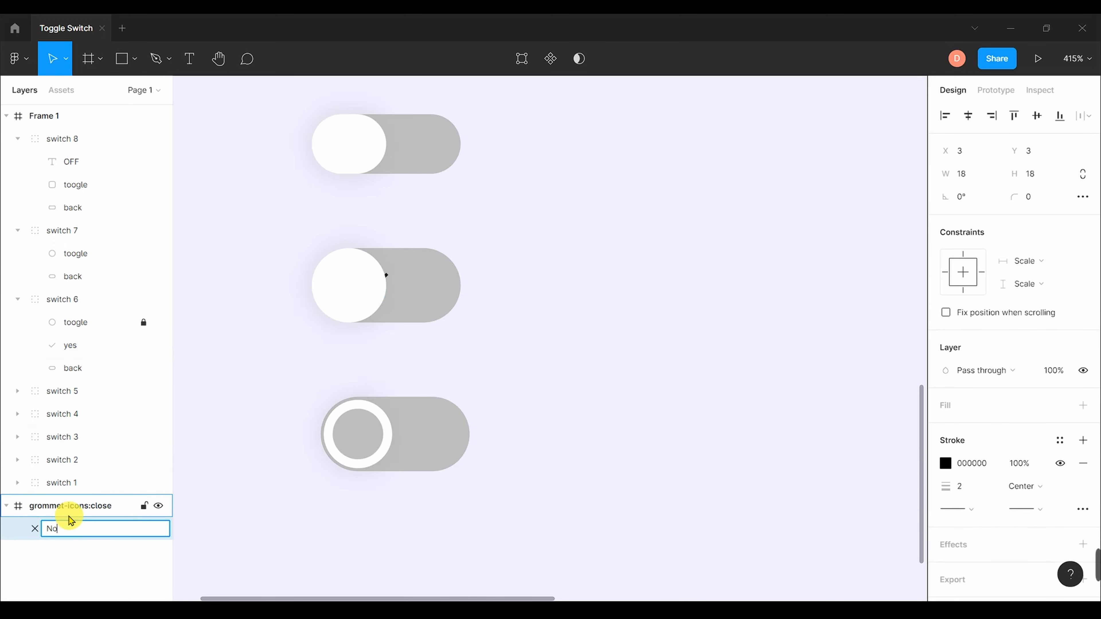
pyautogui.press('Return')
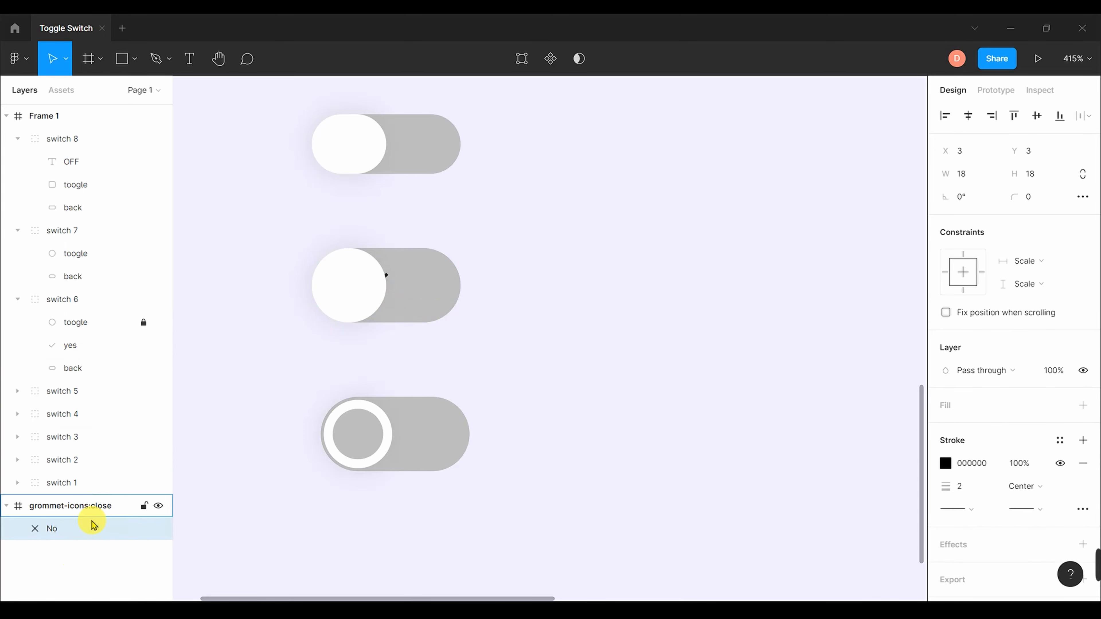
pyautogui.moveTo(91, 526); pyautogui.dragTo(96, 333)
# - Delete the leftover grommet-icons:close frame
pyautogui.scroll(-5, 401, 365)
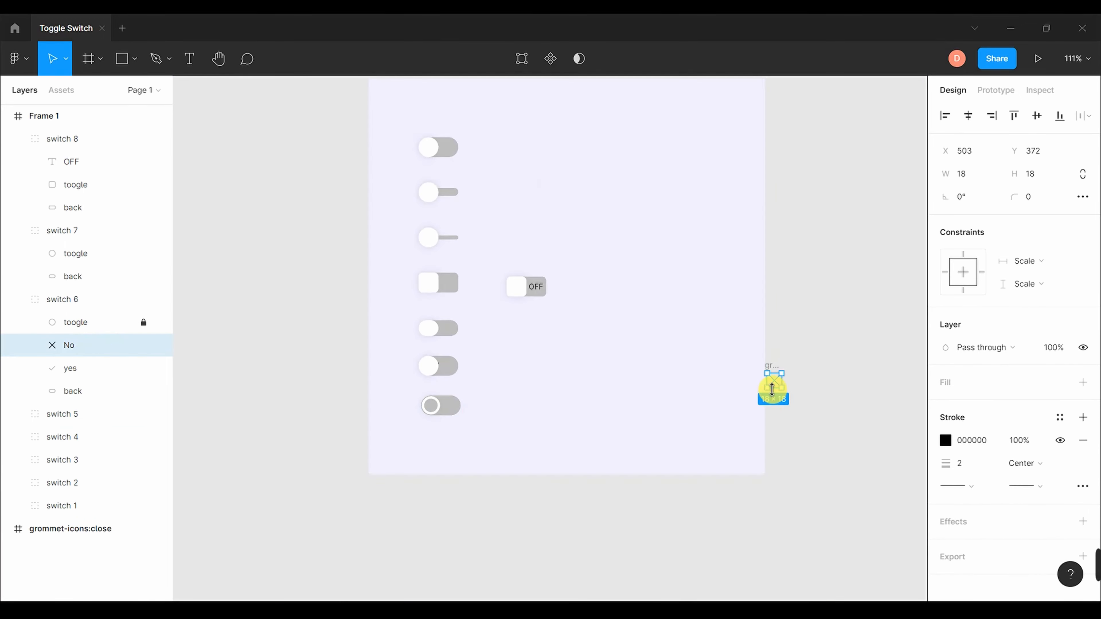
pyautogui.click(138, 537)
pyautogui.press('Delete')
# - Move the "No" cross from outside the frame onto the uncovered grey part of switch 6, at about X 91, Y 354
pyautogui.click(86, 345)
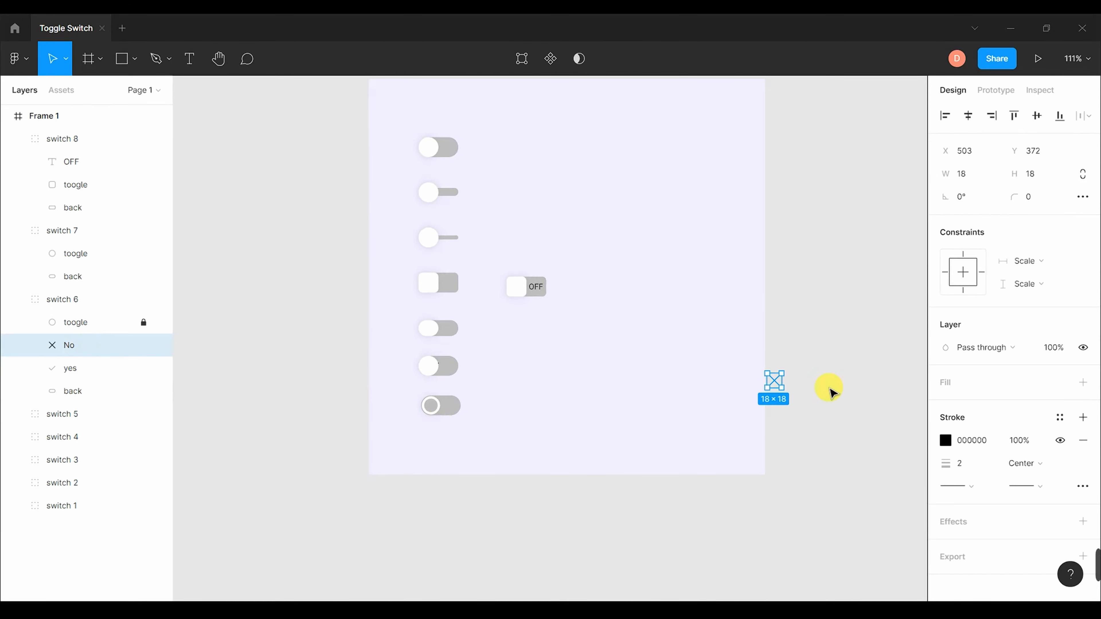
pyautogui.moveTo(652, 377); pyautogui.dragTo(493, 344)
pyautogui.moveTo(72, 300); pyautogui.dragTo(85, 356)
pyautogui.scroll(2, 526, 375)
pyautogui.click(65, 299)
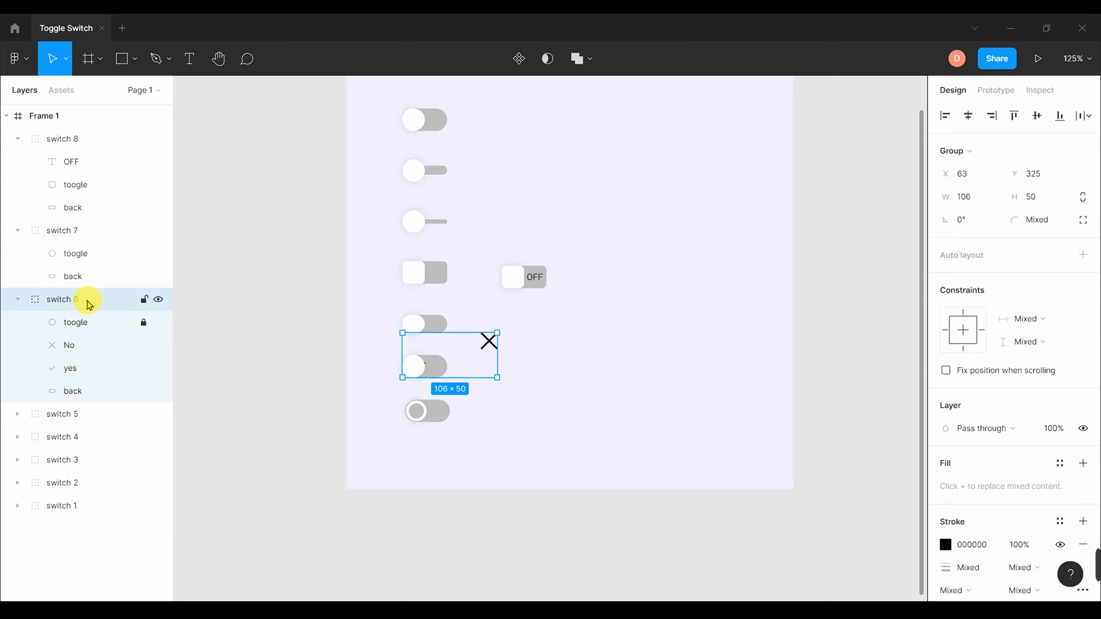
pyautogui.click(74, 347)
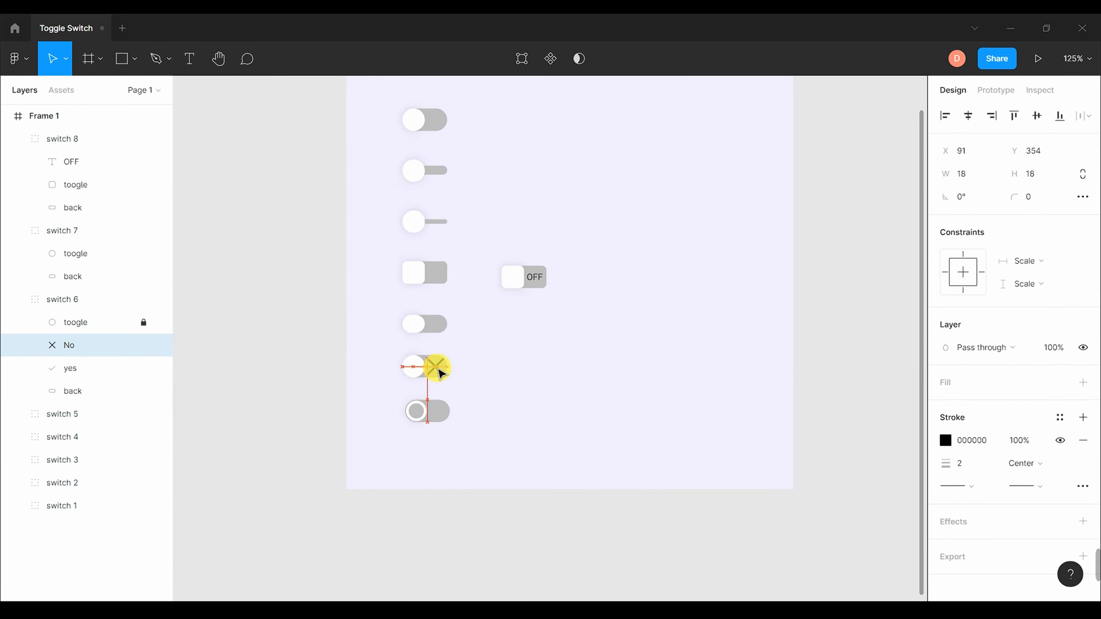
pyautogui.scroll(-3, 459, 386)
pyautogui.scroll(8, 429, 303)
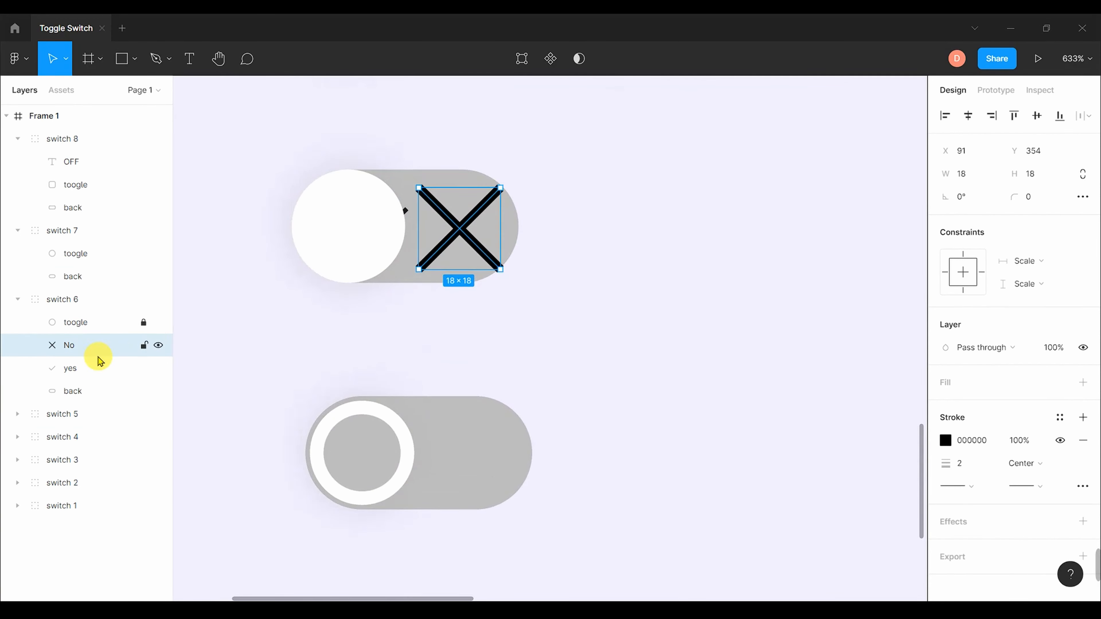
# - Resize the "No" cross to 8.5 × 8.5 with a stroke weight of 1, and place it at about X 96, Y 359
pyautogui.click(84, 369)
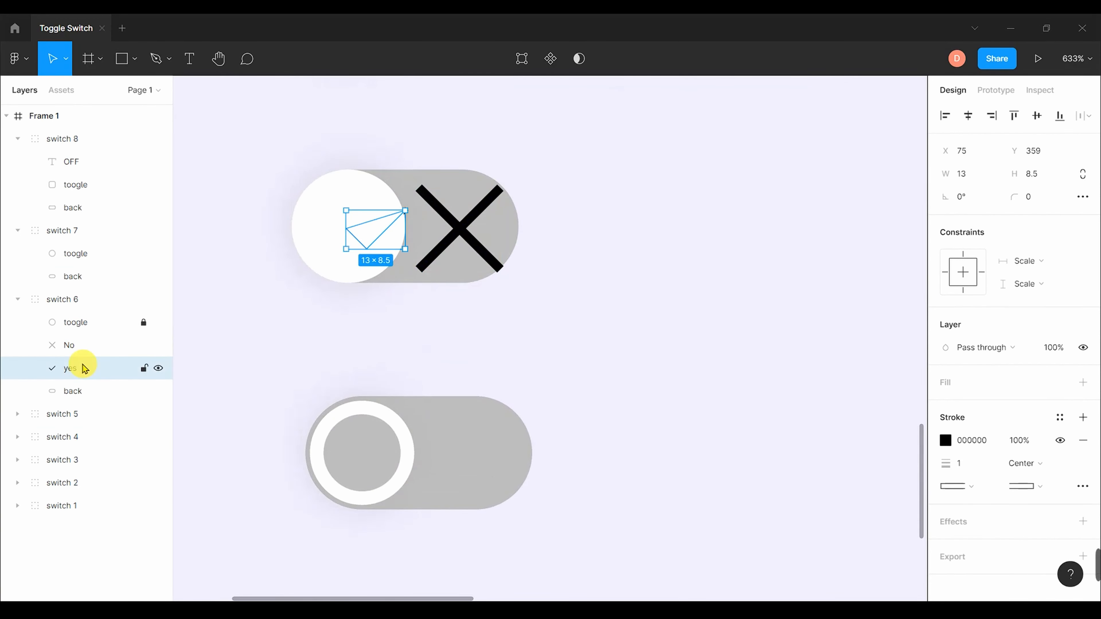
pyautogui.click(457, 231)
pyautogui.click(1036, 176)
pyautogui.write('8.5')
pyautogui.press('Return')
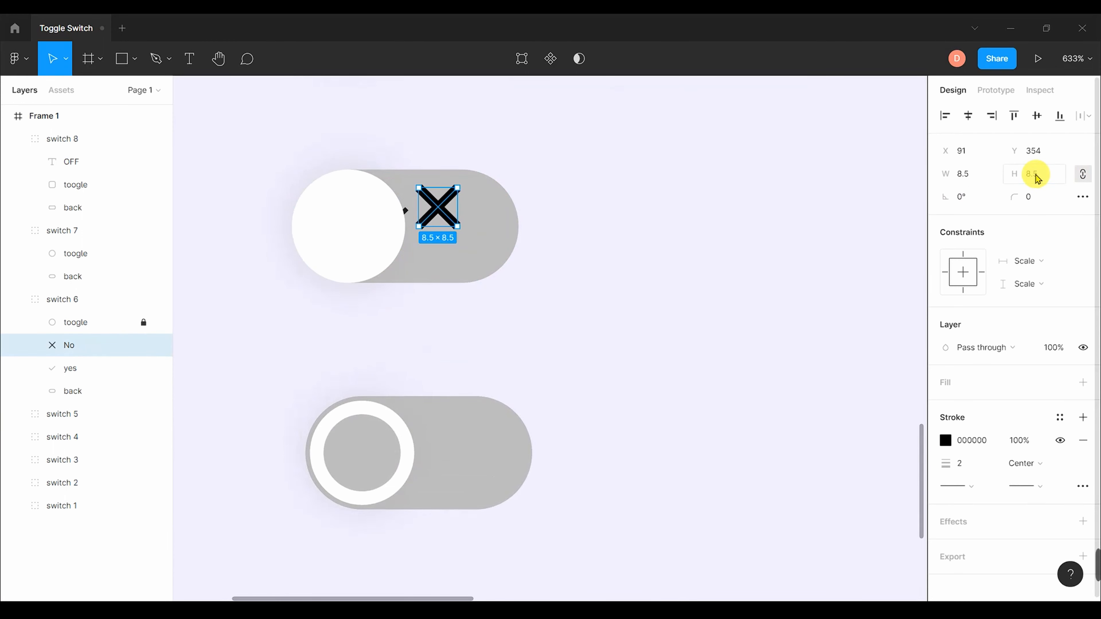
pyautogui.click(973, 464)
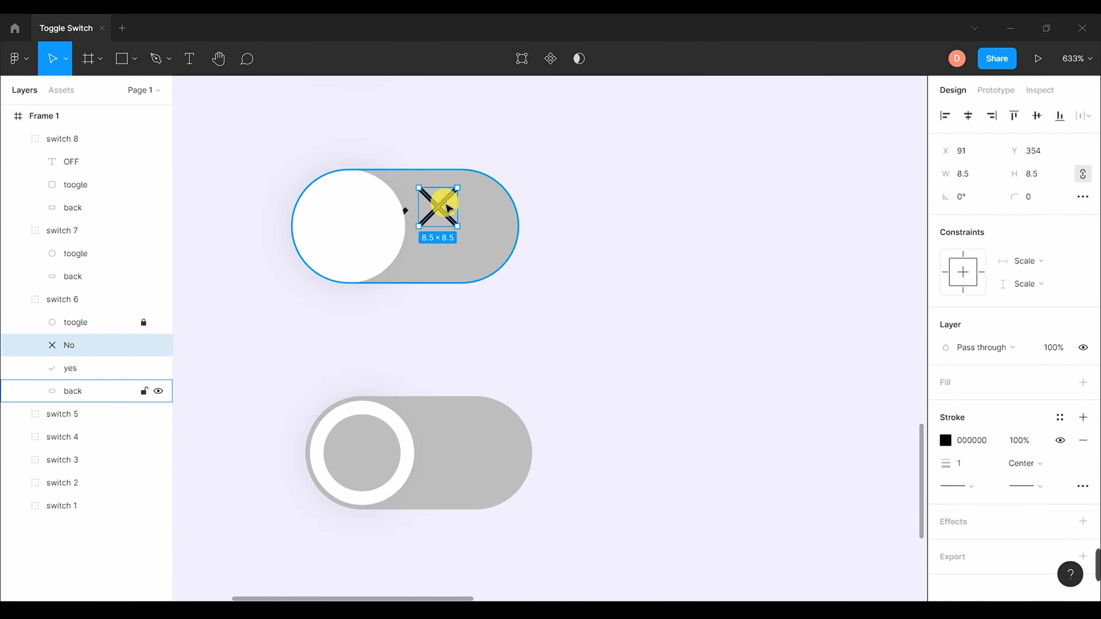
pyautogui.moveTo(437, 206); pyautogui.dragTo(463, 231)
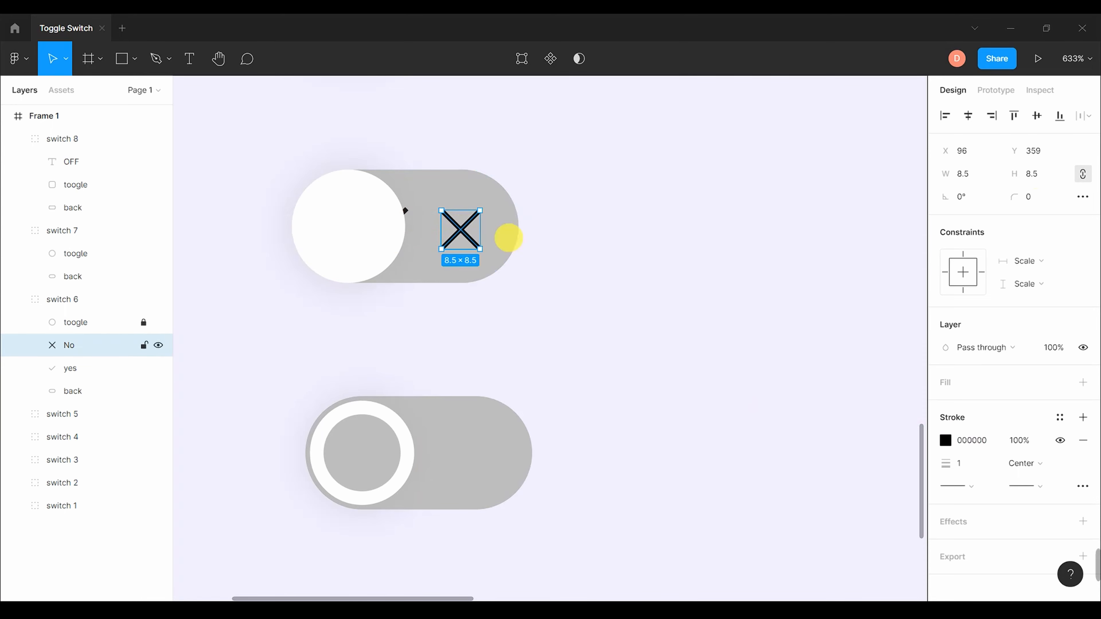
# - Recolor the strokes of the "No" and "yes" icons to the OFF label's dark grey, 414141, by sampling it
pyautogui.keyDown('shift'); pyautogui.click(67, 373); pyautogui.keyUp('shift')
pyautogui.scroll(-5, 727, 351)
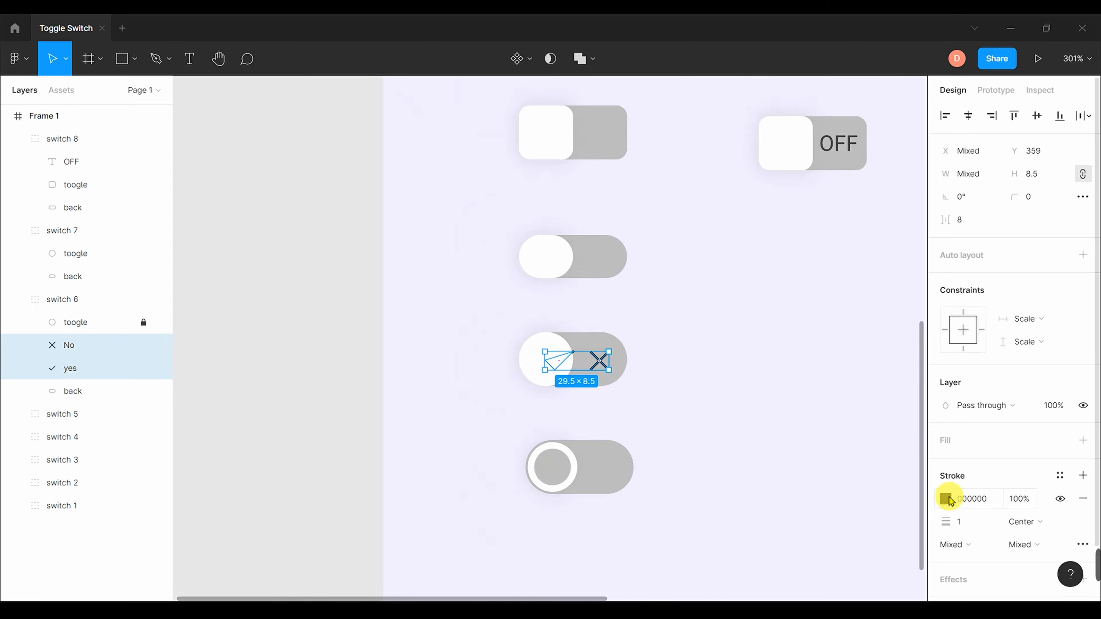
pyautogui.click(948, 500)
pyautogui.click(776, 445)
pyautogui.moveTo(597, 523); pyautogui.dragTo(467, 524)
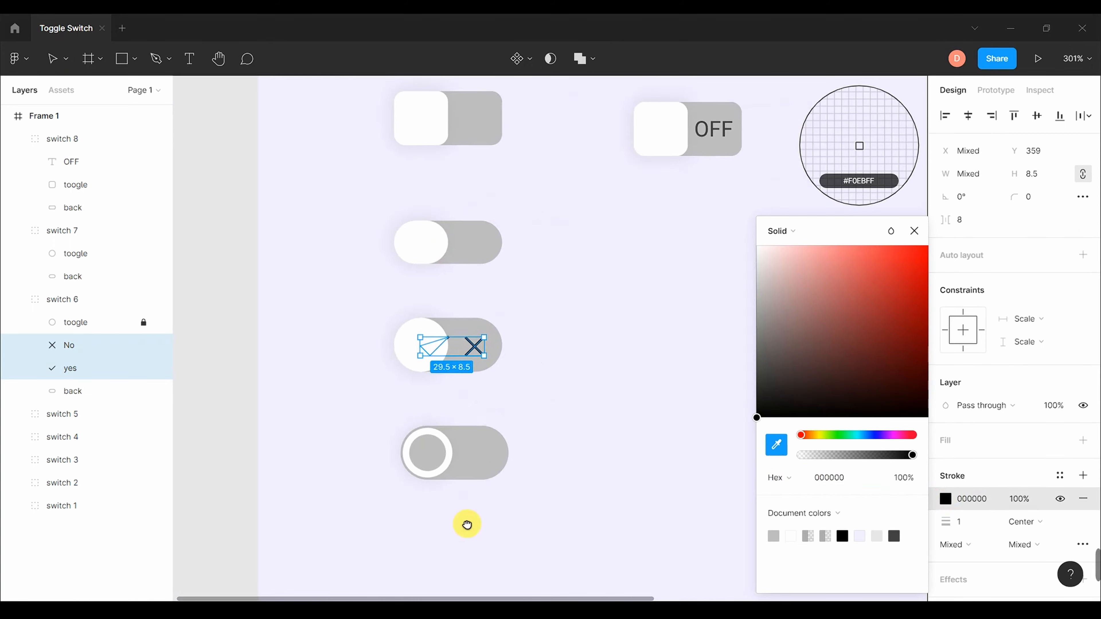
pyautogui.click(563, 164)
pyautogui.click(532, 433)
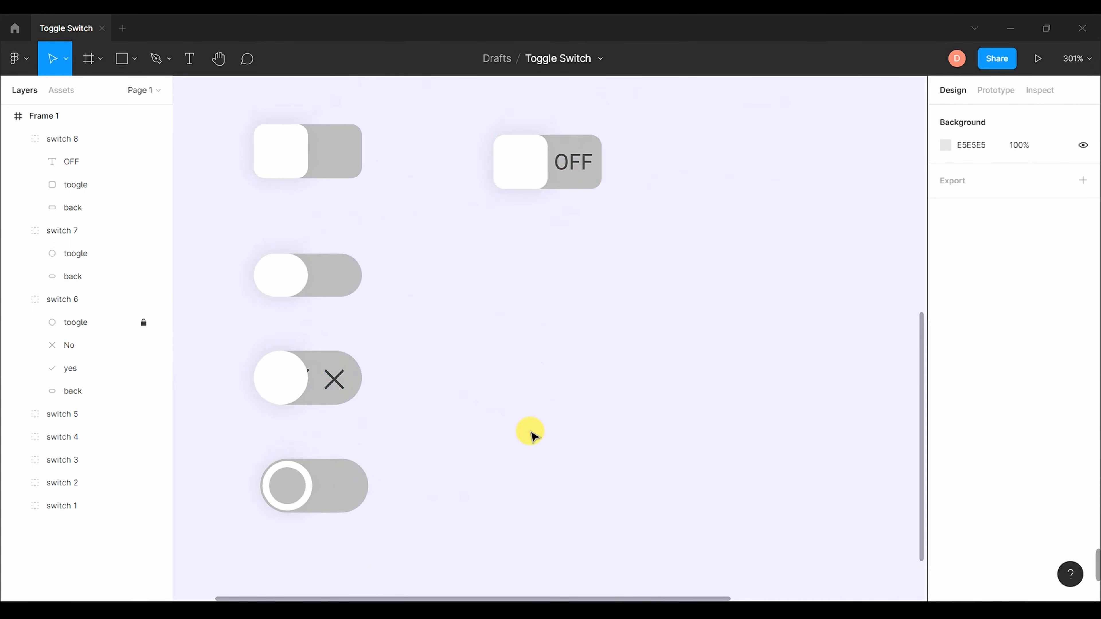
# - Unlock the toogle in switch 6 and lower the "yes" tick's layer opacity until the tick is hidden
pyautogui.click(101, 368)
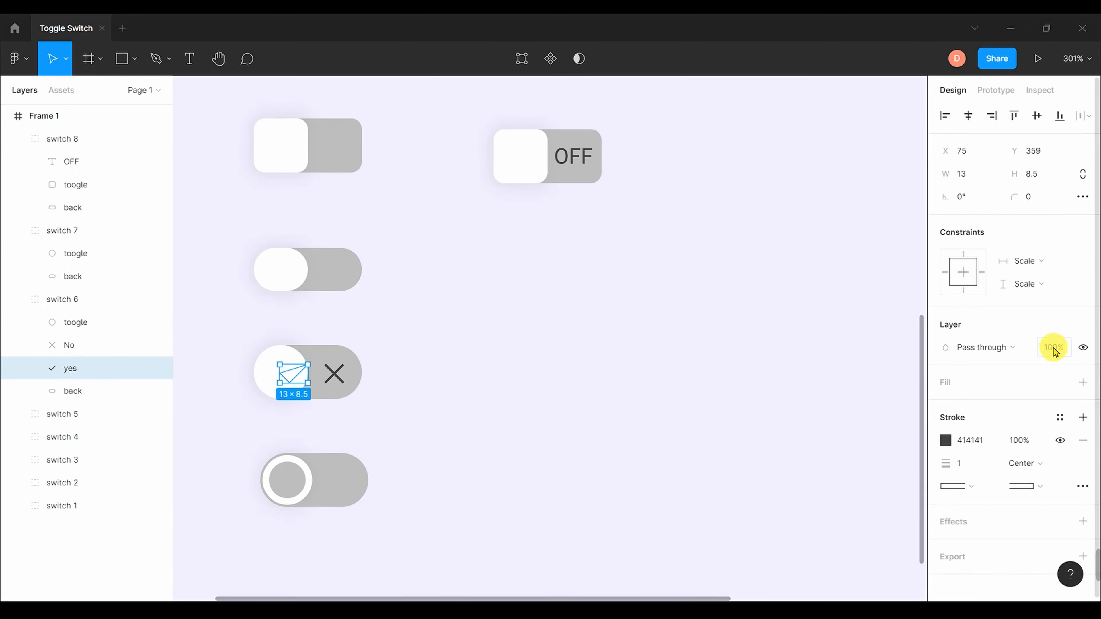
pyautogui.click(673, 369)
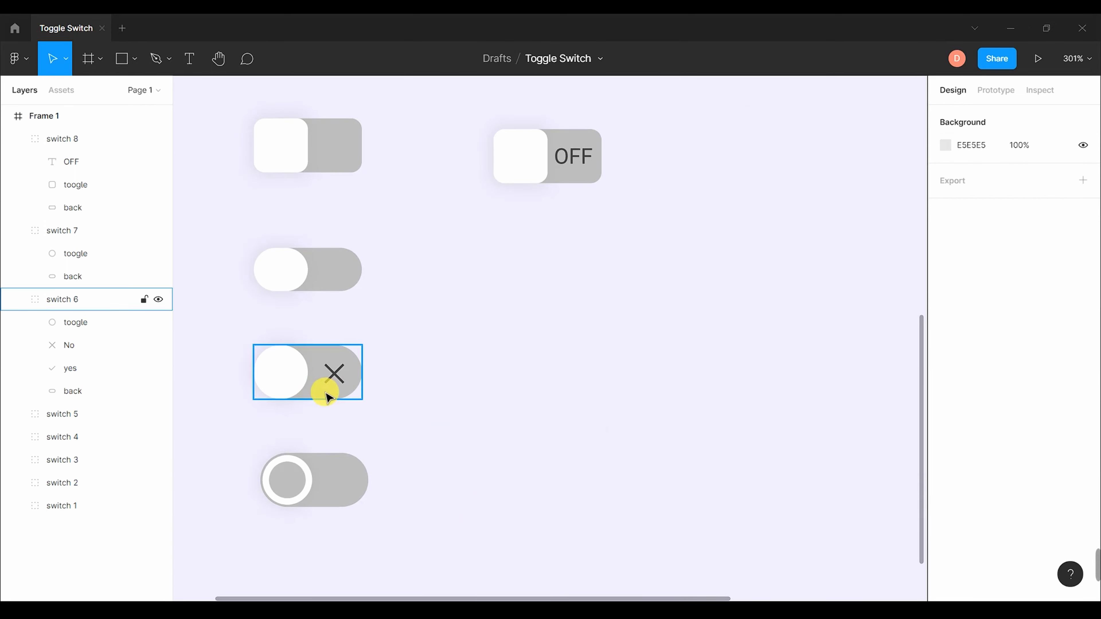
pyautogui.scroll(5, 322, 389)
pyautogui.scroll(-2, 423, 435)
pyautogui.click(68, 351)
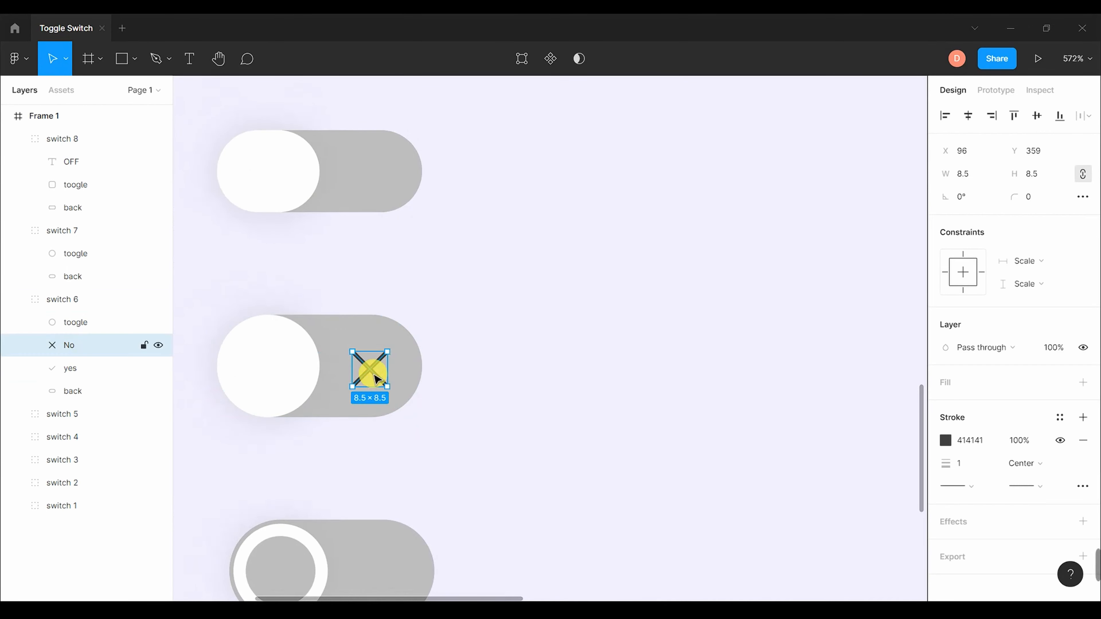
pyautogui.click(547, 346)
# - Collapse the switch 8, switch 7 and switch 6 groups in the layer list
pyautogui.scroll(-5, 653, 427)
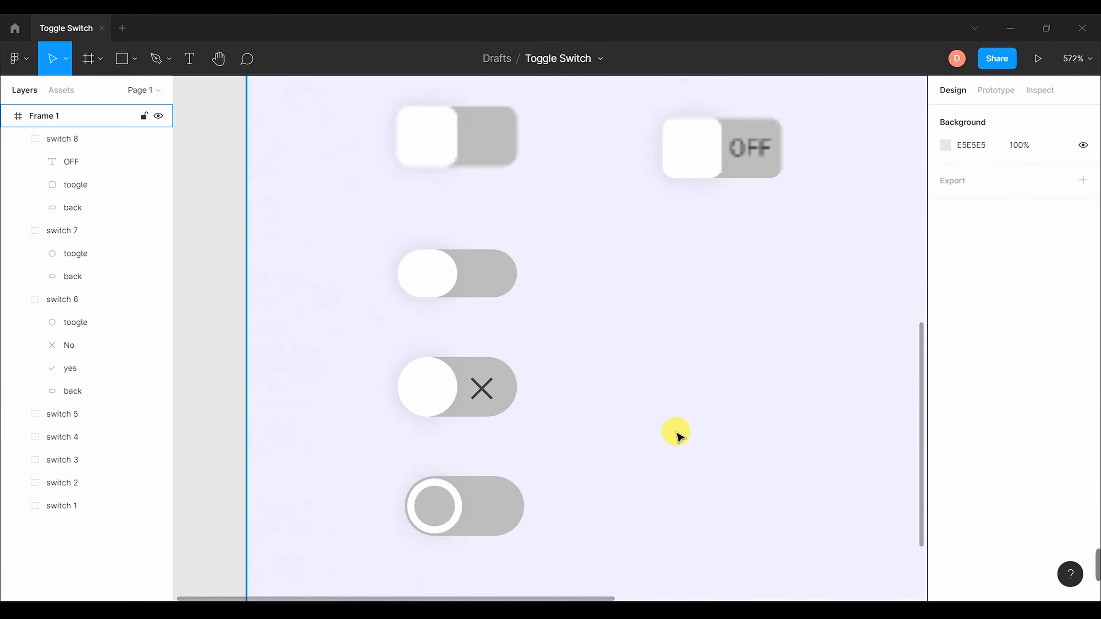
pyautogui.scroll(-4, 650, 412)
pyautogui.scroll(3, 659, 438)
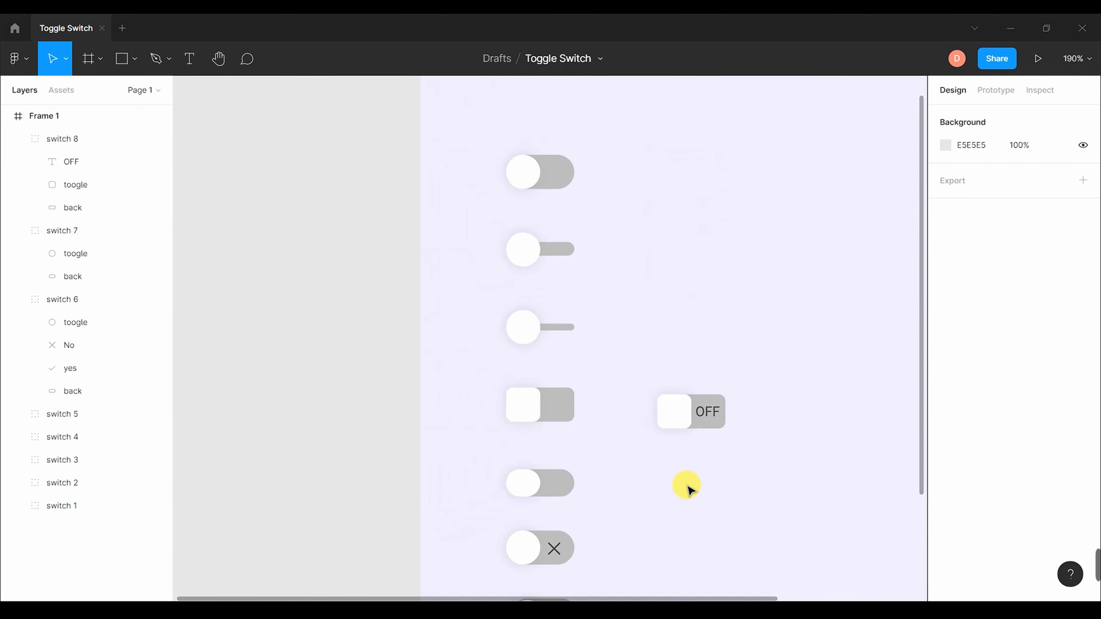
pyautogui.click(18, 139)
pyautogui.click(18, 163)
pyautogui.click(16, 186)
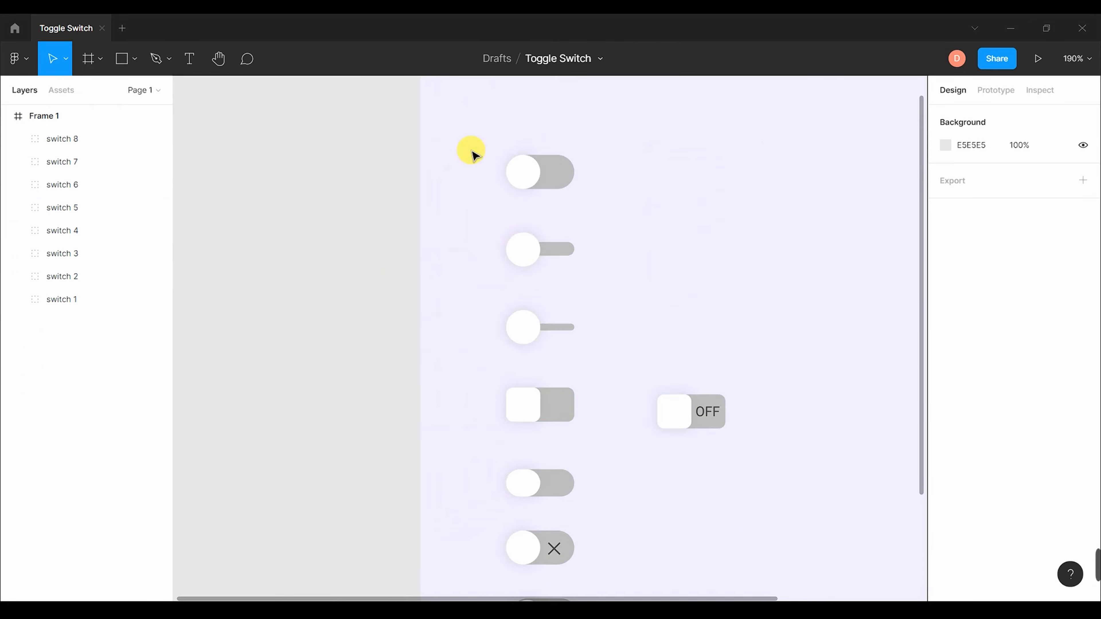
# - Select all eight switches and move them out of Frame 1 onto the empty canvas beside it
pyautogui.scroll(-4, 768, 353)
pyautogui.scroll(1, 768, 353)
pyautogui.click(62, 299)
pyautogui.scroll(3, 686, 389)
pyautogui.scroll(-5, 628, 354)
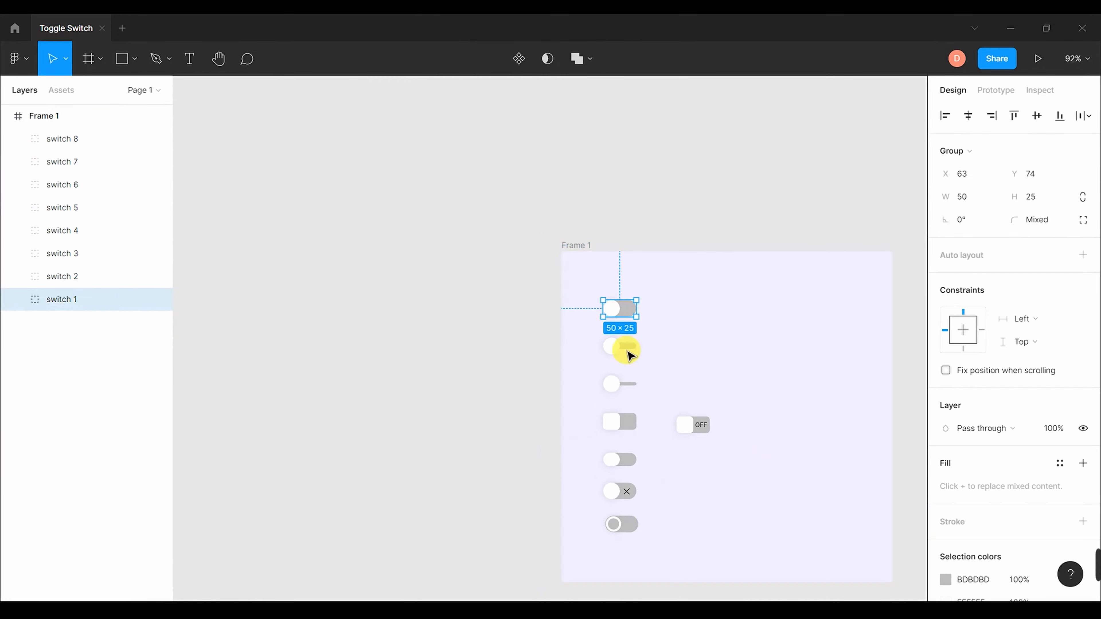
pyautogui.moveTo(580, 280); pyautogui.dragTo(713, 527)
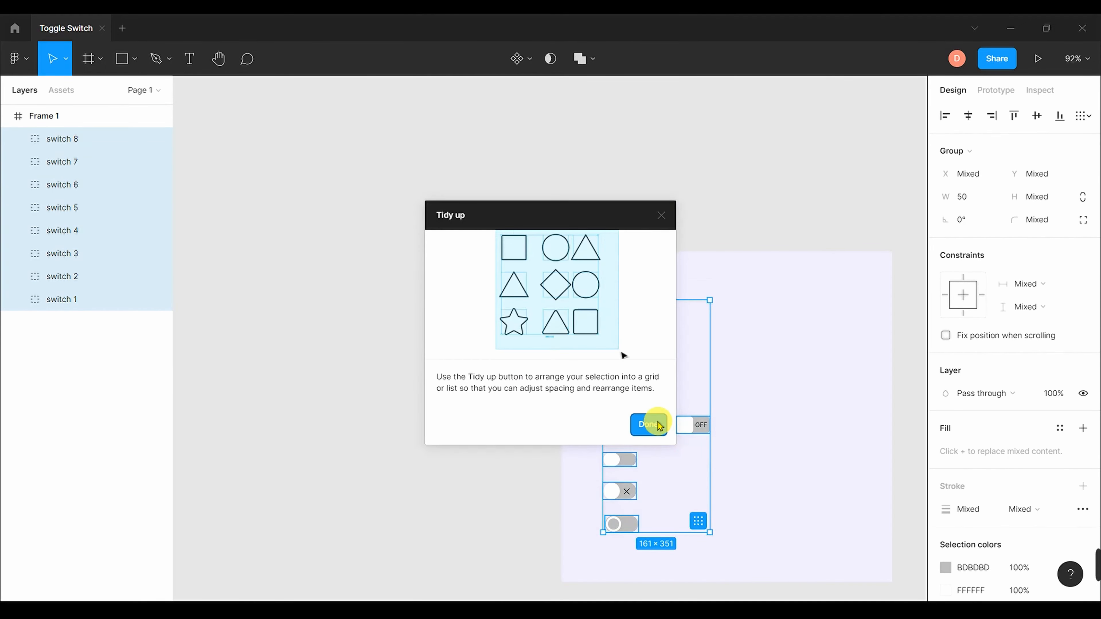
pyautogui.click(648, 424)
pyautogui.moveTo(695, 435); pyautogui.dragTo(447, 404)
# - Resize Frame 1 to 300 × 300
pyautogui.click(731, 394)
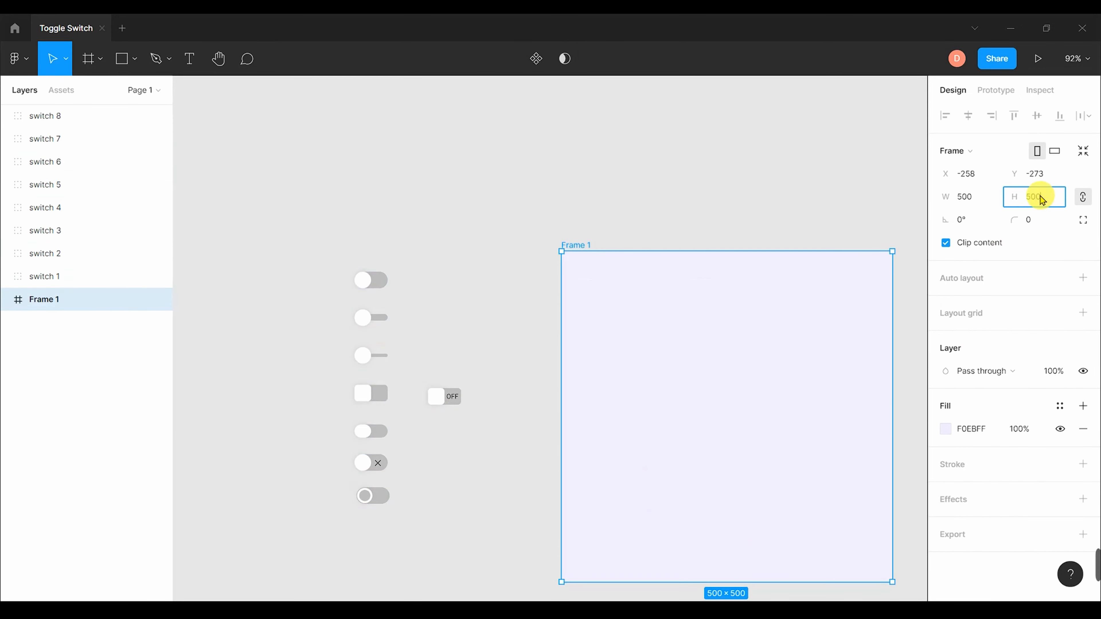
pyautogui.click(972, 200)
pyautogui.write('300')
pyautogui.press('Return')
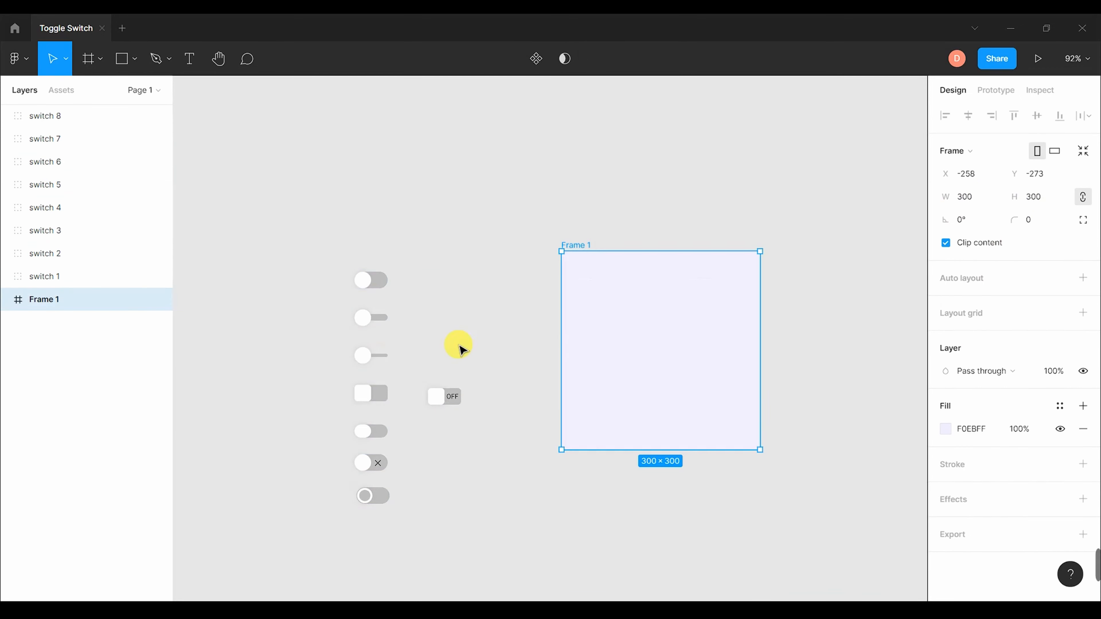
pyautogui.click(460, 349)
# - Move switches 1 to 4 into Frame 1, stacked in order as a column at about X 49
pyautogui.scroll(2, 667, 373)
pyautogui.moveTo(310, 263); pyautogui.dragTo(607, 266)
pyautogui.moveTo(286, 309); pyautogui.dragTo(601, 320)
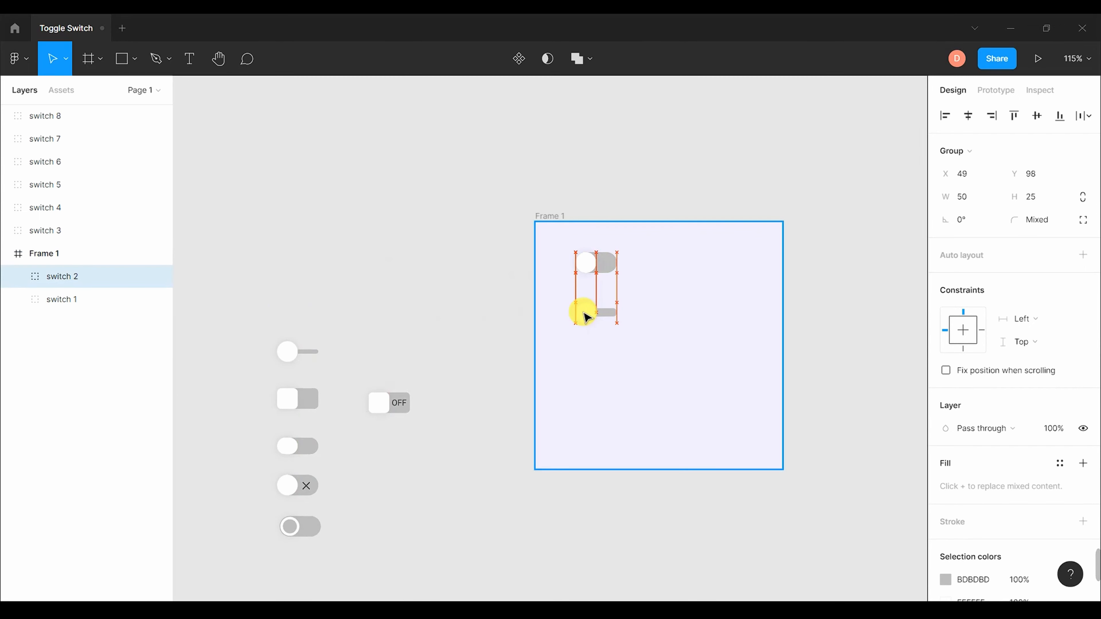
pyautogui.moveTo(298, 352); pyautogui.dragTo(603, 365)
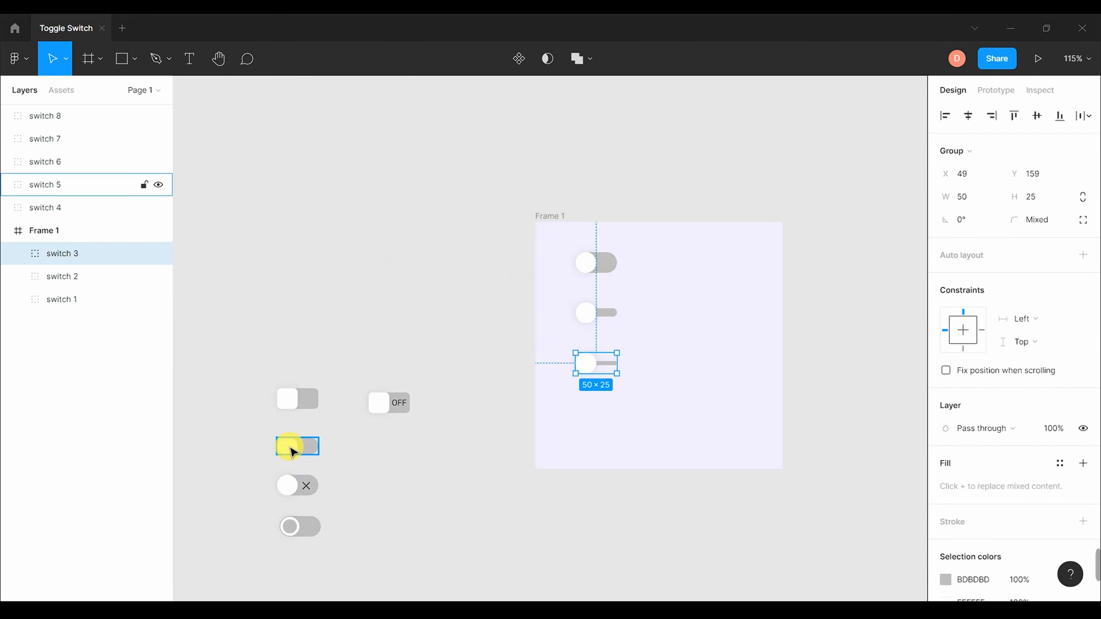
pyautogui.moveTo(295, 398); pyautogui.dragTo(591, 428)
# - Move switches 5 to 8 into Frame 1 as a second column at about X 187, level with switches 1 to 4
pyautogui.moveTo(295, 446); pyautogui.dragTo(719, 266)
pyautogui.moveTo(289, 485); pyautogui.dragTo(703, 313)
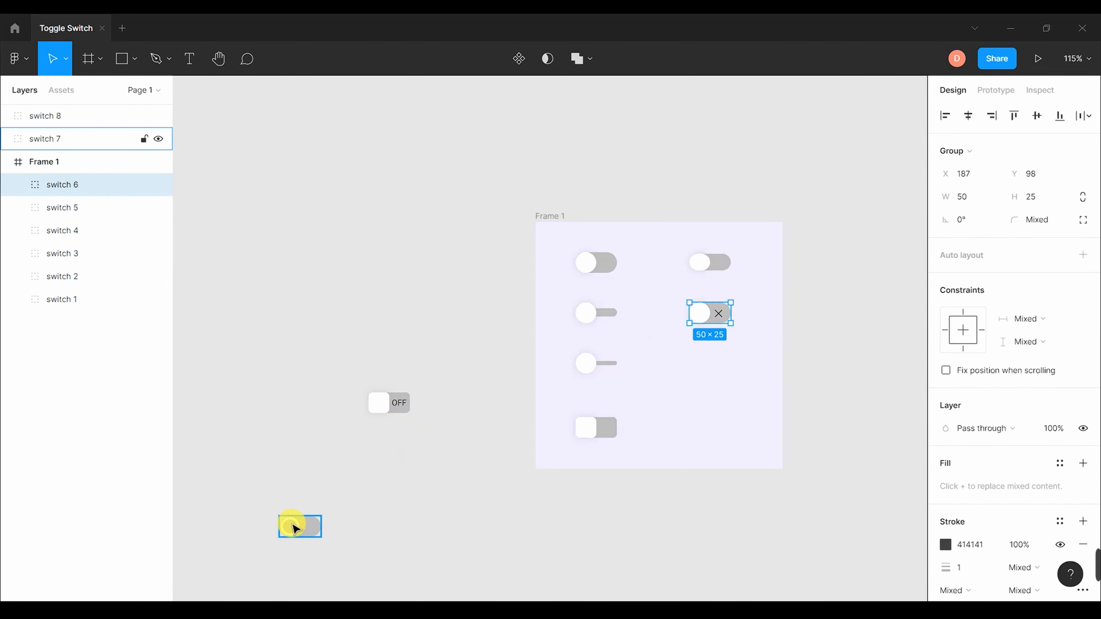
pyautogui.moveTo(293, 527); pyautogui.dragTo(703, 364)
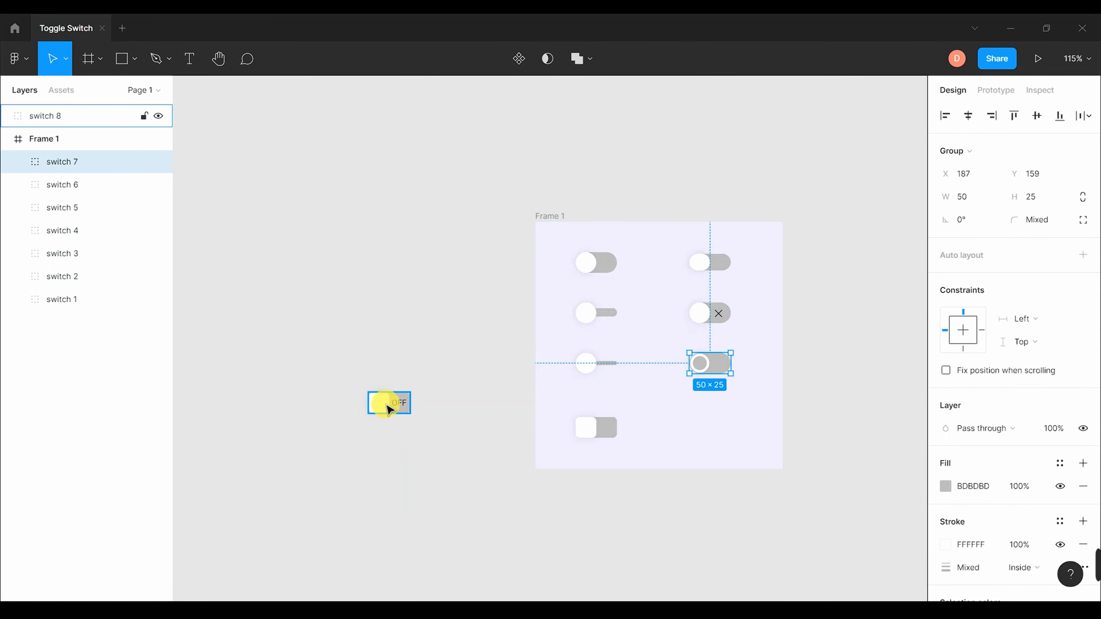
pyautogui.moveTo(389, 410); pyautogui.dragTo(710, 431)
# - Space switches 1 to 4 evenly in the vertical direction
pyautogui.moveTo(557, 240); pyautogui.dragTo(617, 451)
pyautogui.click(1084, 115)
pyautogui.click(1026, 160)
pyautogui.click(699, 246)
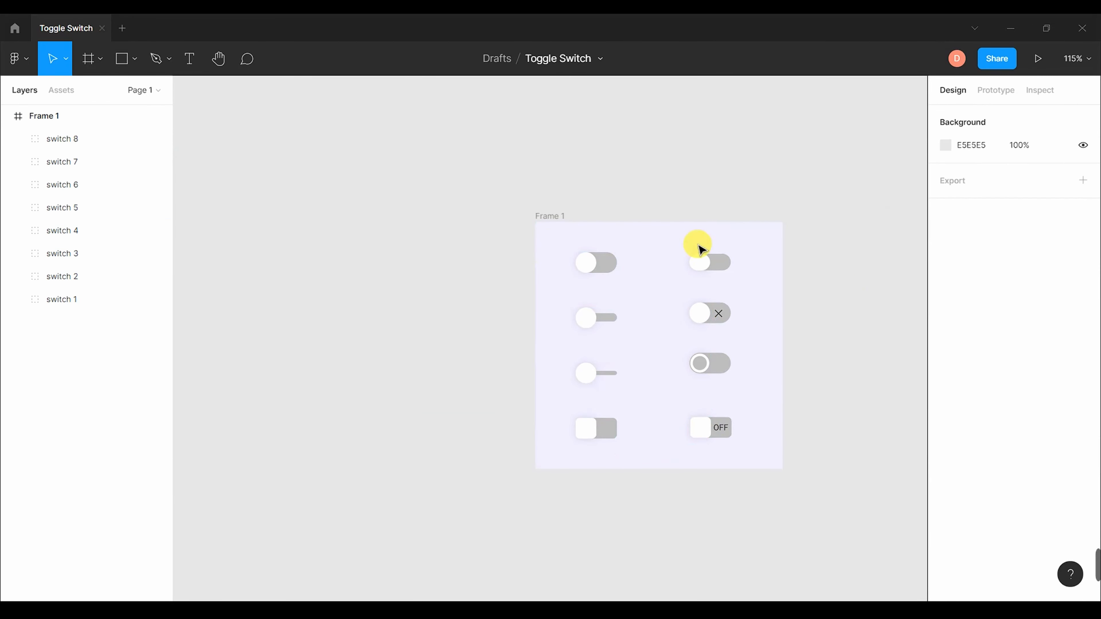
# - Space switches 5 to 8 evenly in the vertical direction
pyautogui.moveTo(668, 247); pyautogui.dragTo(745, 484)
pyautogui.click(1081, 114)
pyautogui.click(971, 176)
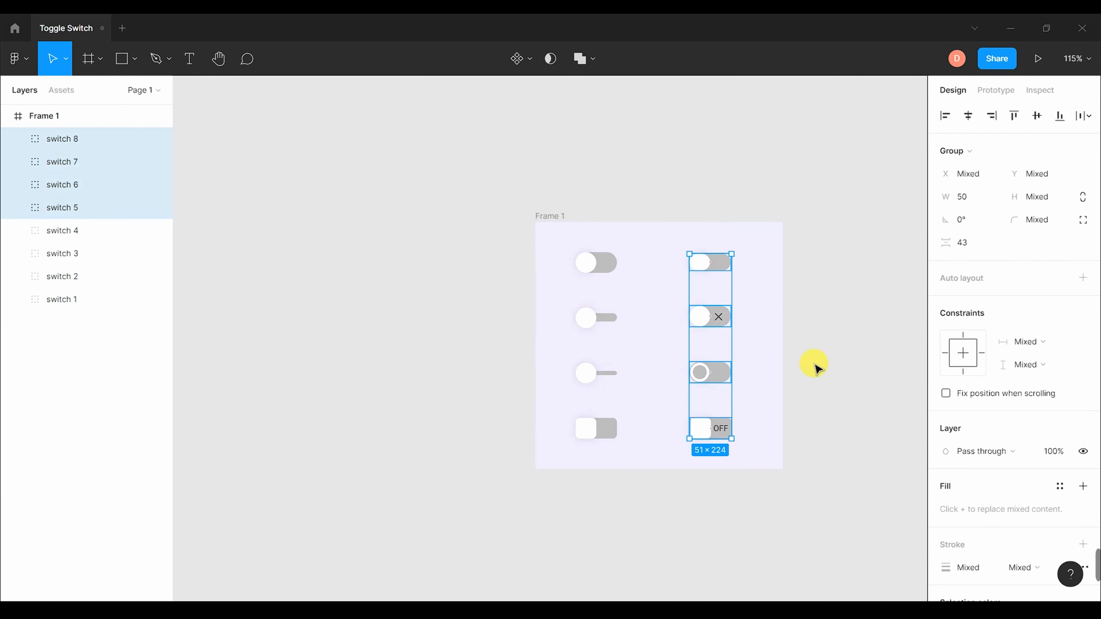
# - Group all eight switches and centre the group horizontally in Frame 1
pyautogui.click(815, 494)
pyautogui.moveTo(536, 234); pyautogui.dragTo(769, 467)
pyautogui.hotkey('ctrl', 'g')
pyautogui.click(968, 115)
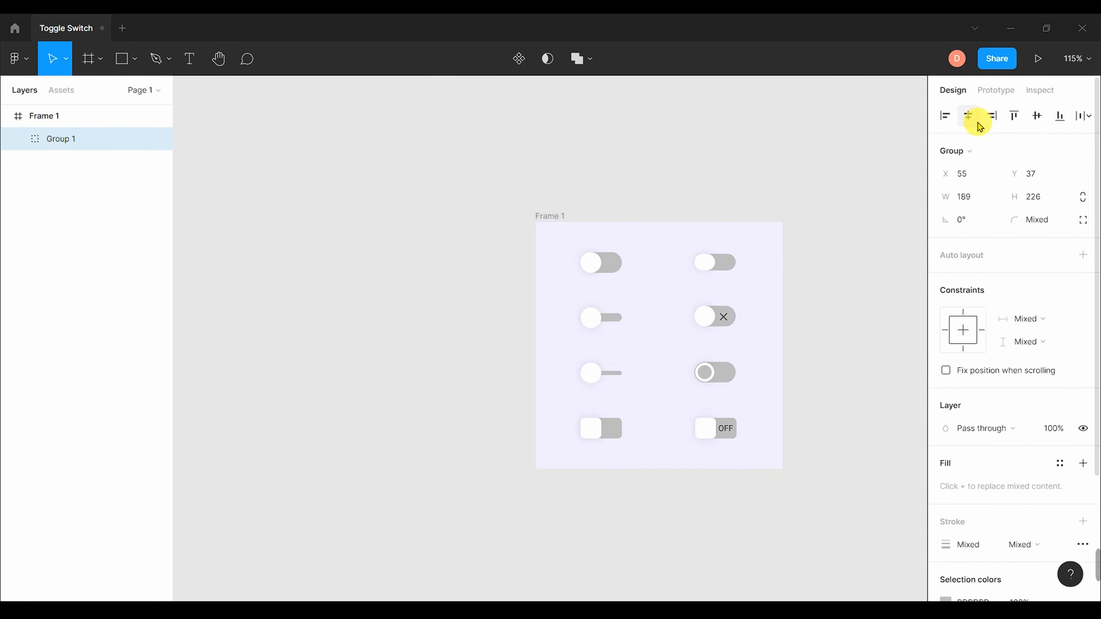
pyautogui.click(803, 474)
pyautogui.scroll(5, 801, 459)
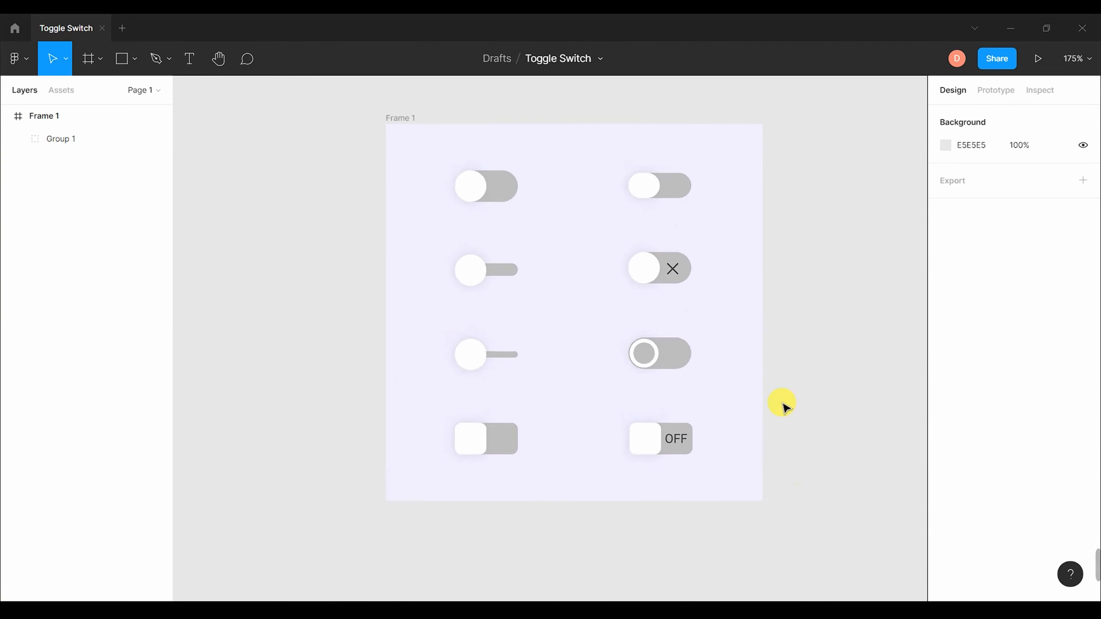
pyautogui.scroll(1, 833, 329)
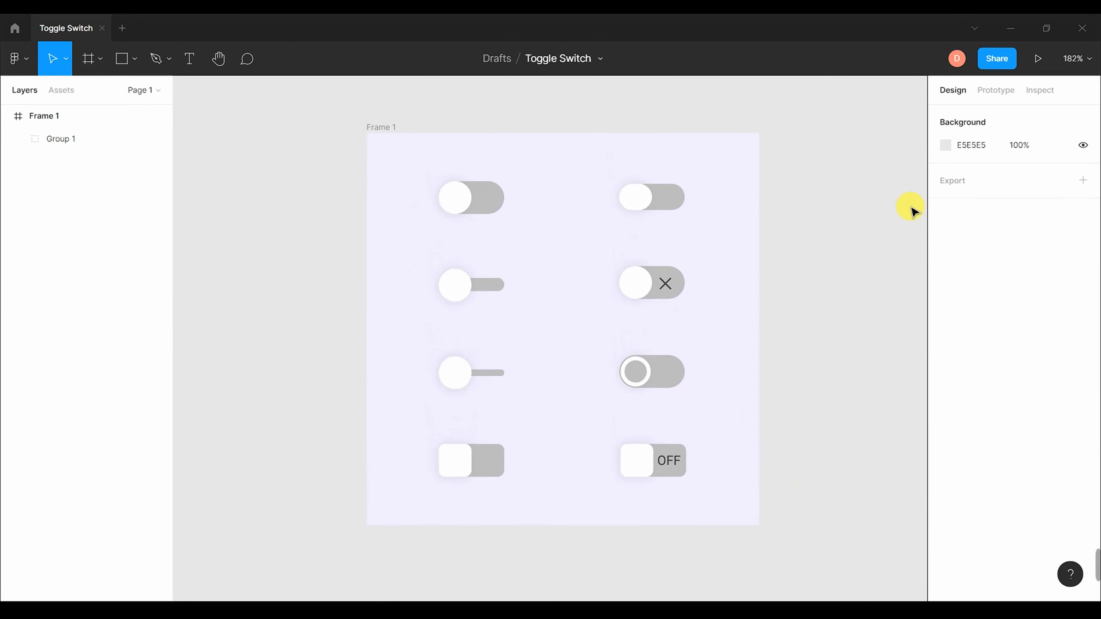
# - Ungroup Group 1 back into the eight separate switch groups
pyautogui.click(664, 197)
pyautogui.rightClick(651, 182)
pyautogui.click(737, 375)
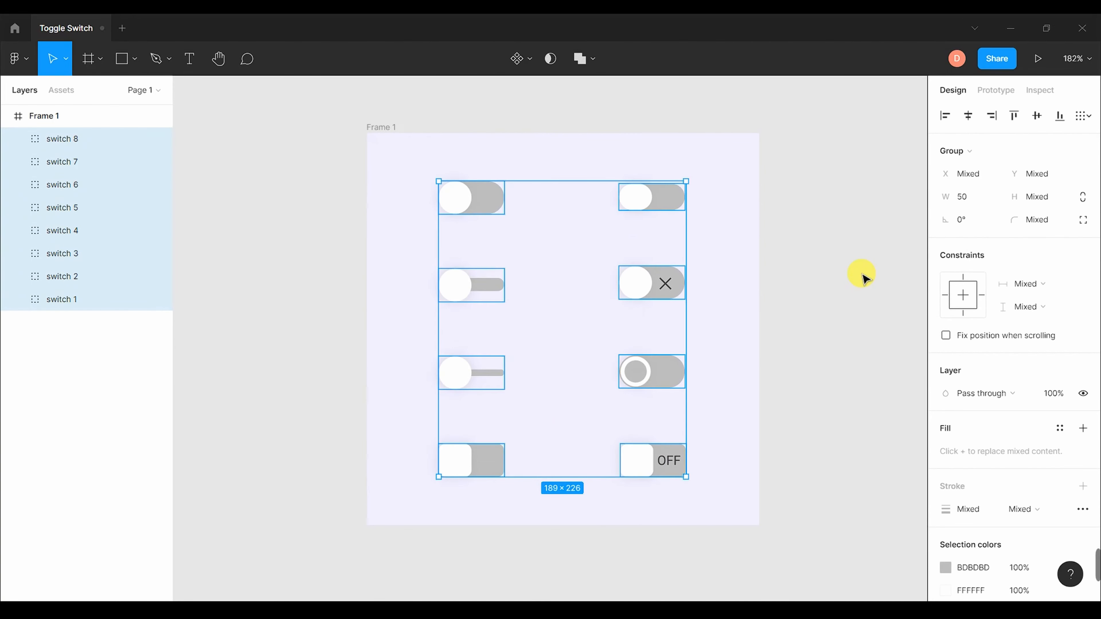
pyautogui.click(829, 443)
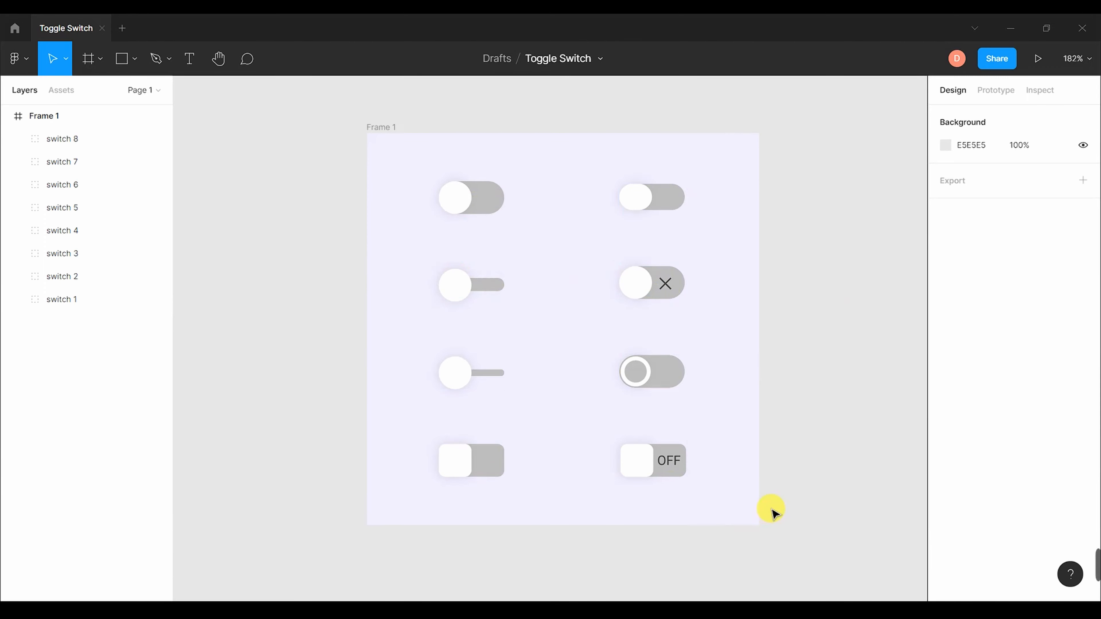
pyautogui.click(132, 61)
pyautogui.click(111, 141)
pyautogui.scroll(-1, 617, 479)
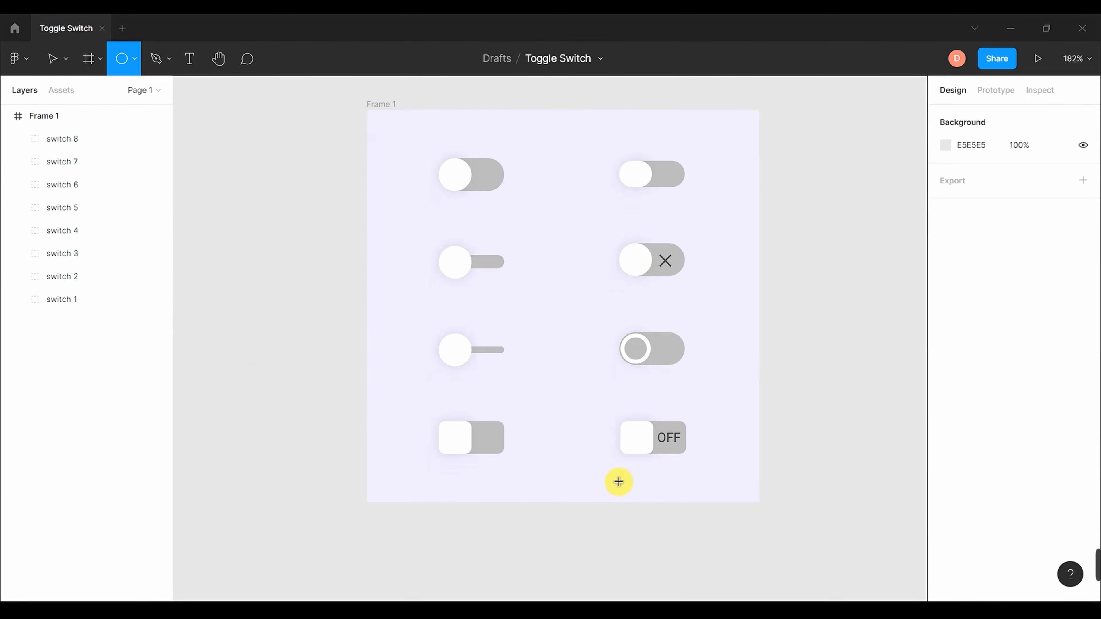
pyautogui.scroll(1, 575, 437)
pyautogui.scroll(2, 574, 437)
pyautogui.click(52, 58)
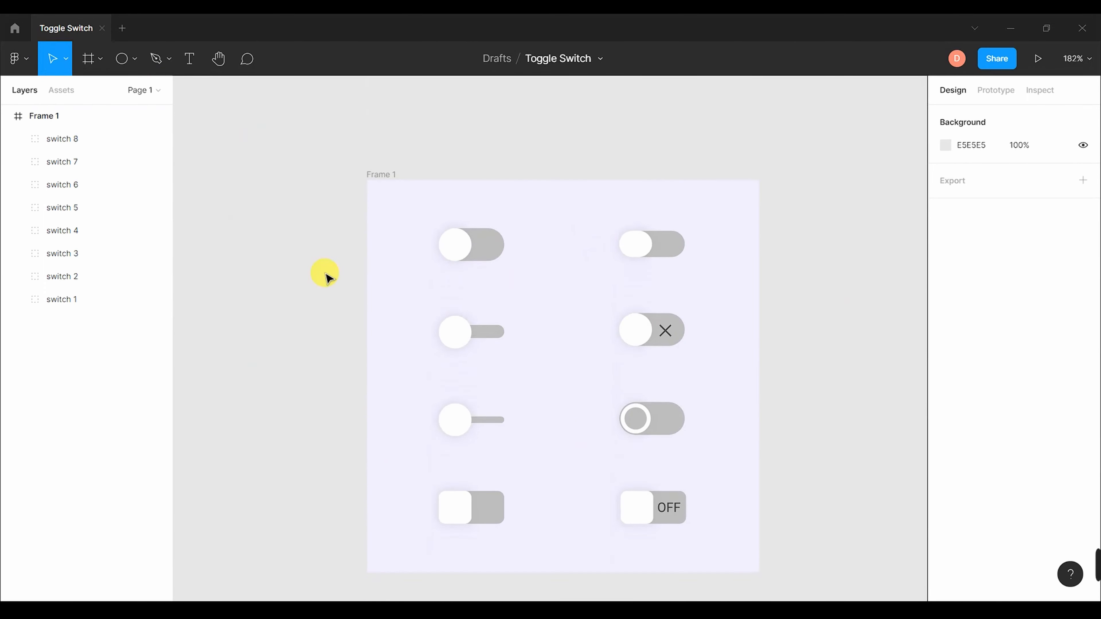
# - Move all eight switches together up by about 15 px within Frame 1
pyautogui.moveTo(417, 194); pyautogui.dragTo(654, 472)
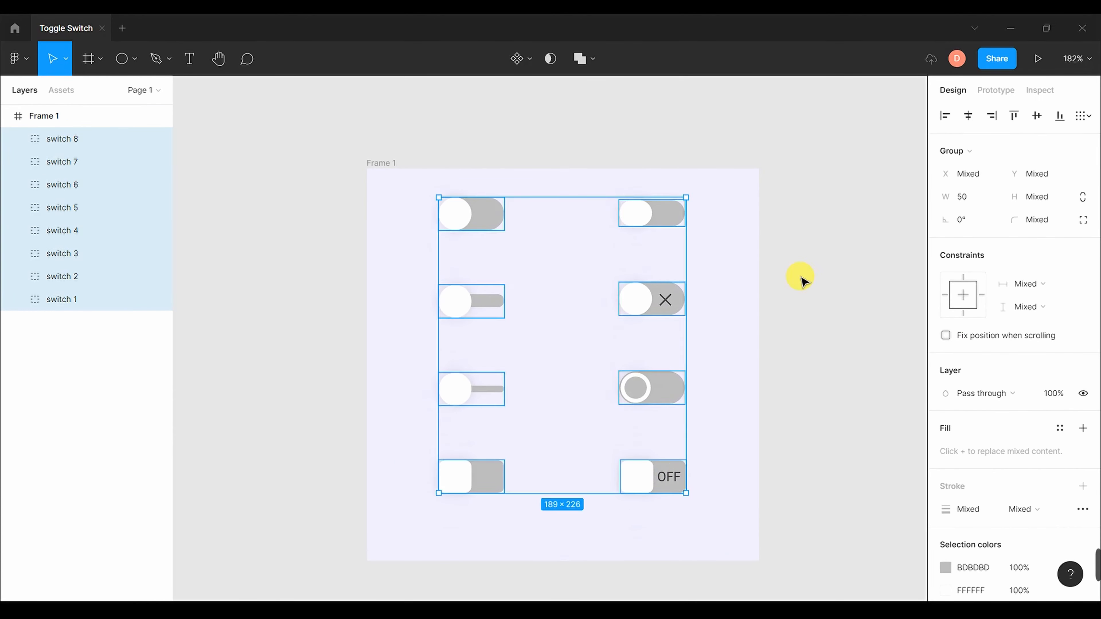
pyautogui.click(853, 353)
# - Draw a circle near the bottom middle of Frame 1, below the switches, and set its size to 20 × 20
pyautogui.scroll(-1, 855, 353)
pyautogui.scroll(-1, 853, 356)
pyautogui.press('o')
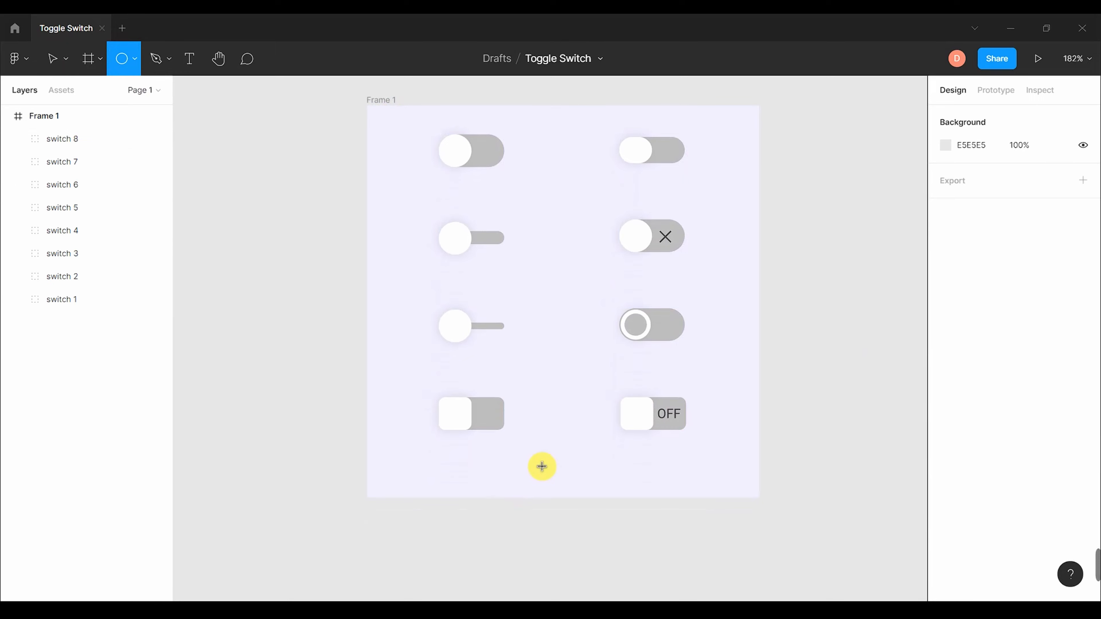
pyautogui.moveTo(542, 467); pyautogui.dragTo(562, 486)
pyautogui.click(327, 339)
pyautogui.click(547, 479)
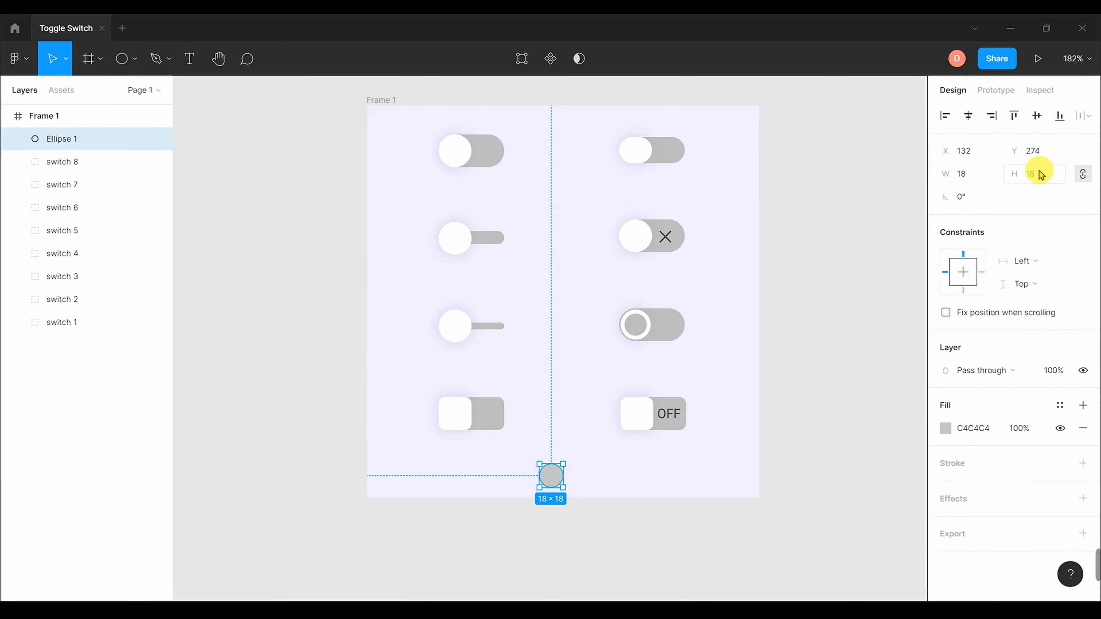
pyautogui.write('20')
pyautogui.press('Return')
# - Centre the 20 × 20 circle horizontally in Frame 1
pyautogui.click(824, 367)
pyautogui.click(550, 483)
pyautogui.click(967, 117)
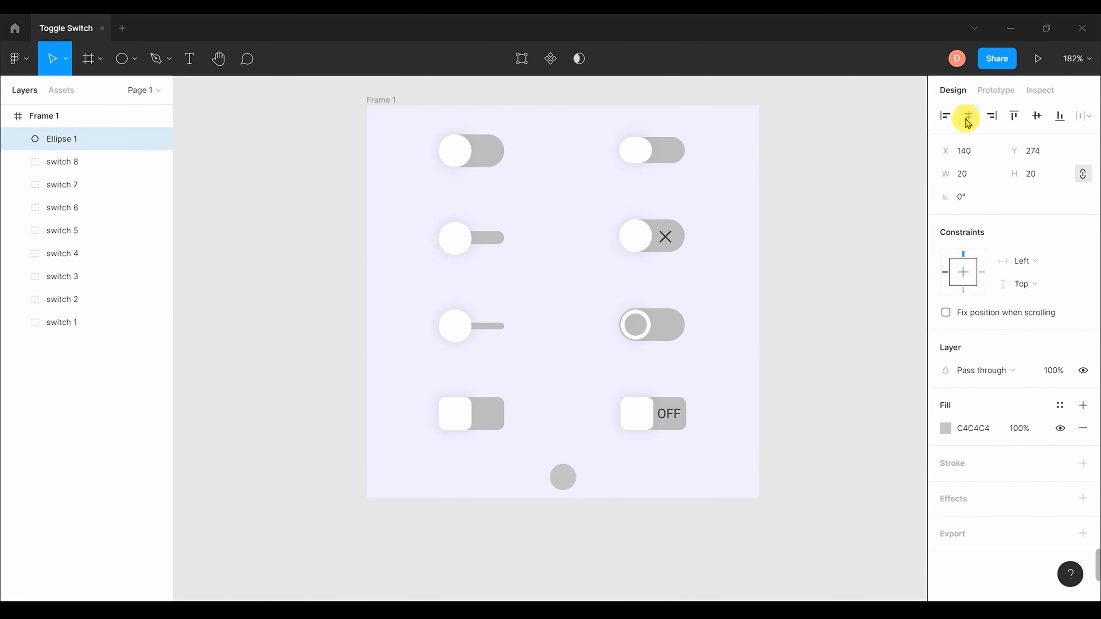
pyautogui.click(818, 535)
# - Change the circle's fill colour to white, FFFFFF
pyautogui.scroll(-5, 822, 540)
pyautogui.click(559, 326)
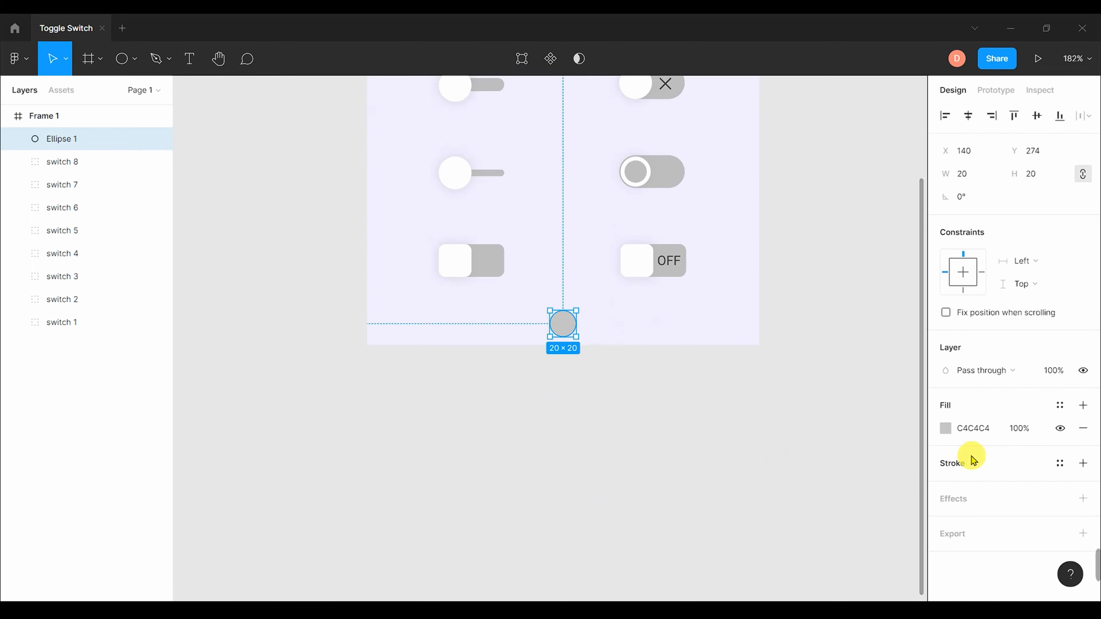
pyautogui.click(949, 430)
pyautogui.moveTo(773, 270); pyautogui.dragTo(754, 242)
pyautogui.click(915, 233)
pyautogui.click(639, 373)
# - Duplicate the white circle, resize the copy to 15 × 15 and align it with the original
pyautogui.moveTo(562, 324); pyautogui.dragTo(536, 342)
pyautogui.press('Return')
pyautogui.click(969, 116)
pyautogui.click(1037, 115)
pyautogui.click(596, 388)
# - Set the inner circle's size to 10 × 10 and centre both circles on each other horizontally and vertically
pyautogui.click(566, 324)
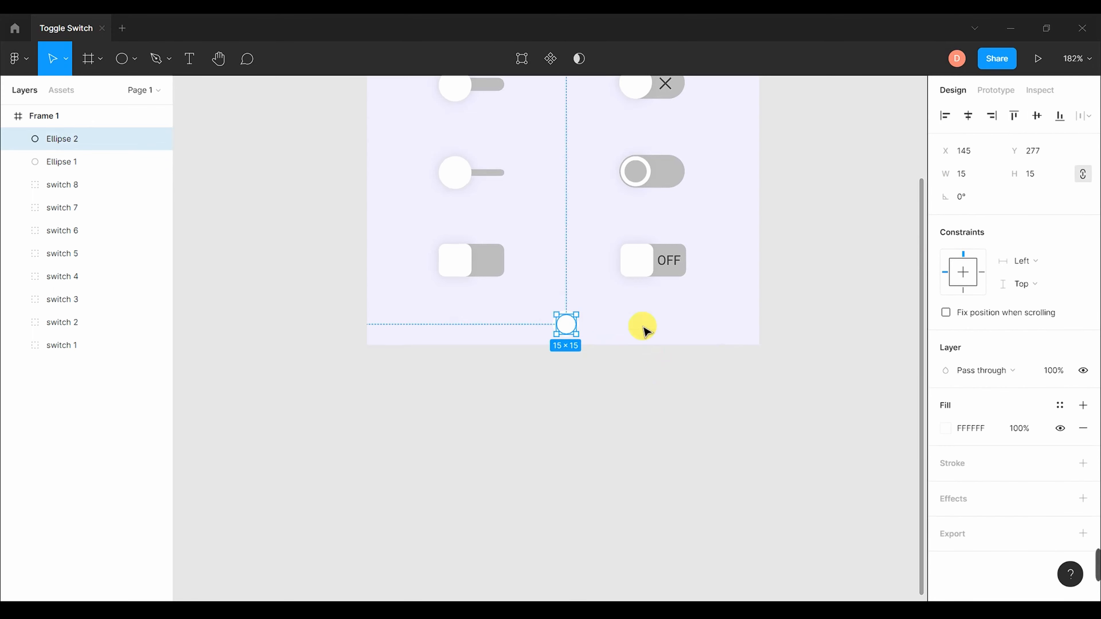
pyautogui.write('10')
pyautogui.press('Return')
pyautogui.moveTo(608, 382); pyautogui.dragTo(547, 318)
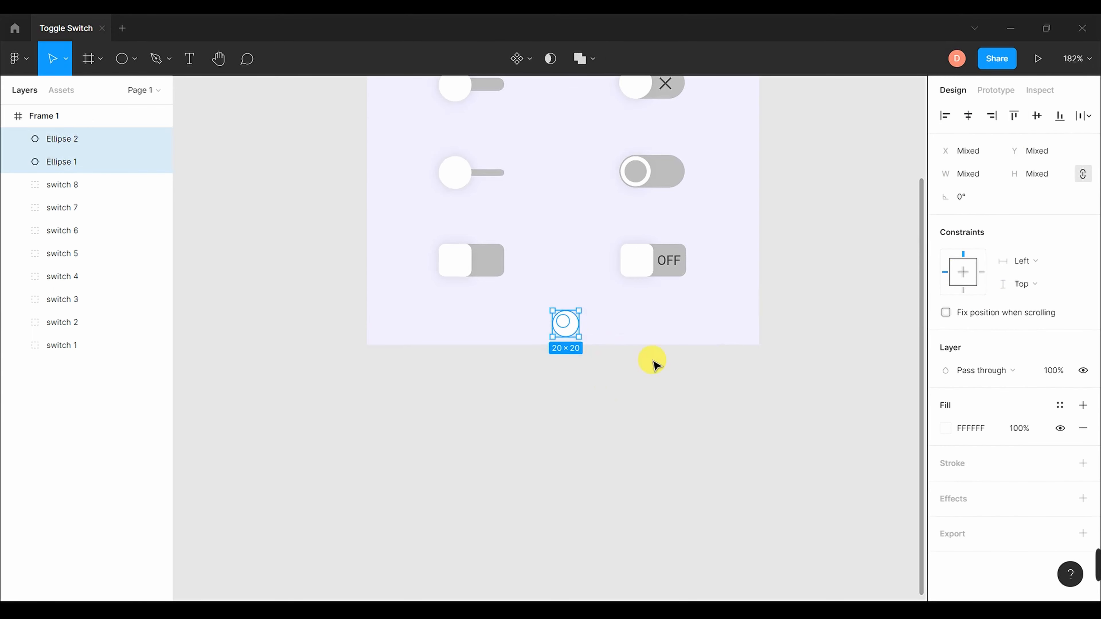
pyautogui.click(969, 116)
pyautogui.click(1037, 117)
pyautogui.click(759, 392)
# - Add a 1 px black inside stroke to both the inner and the outer circle
pyautogui.click(564, 329)
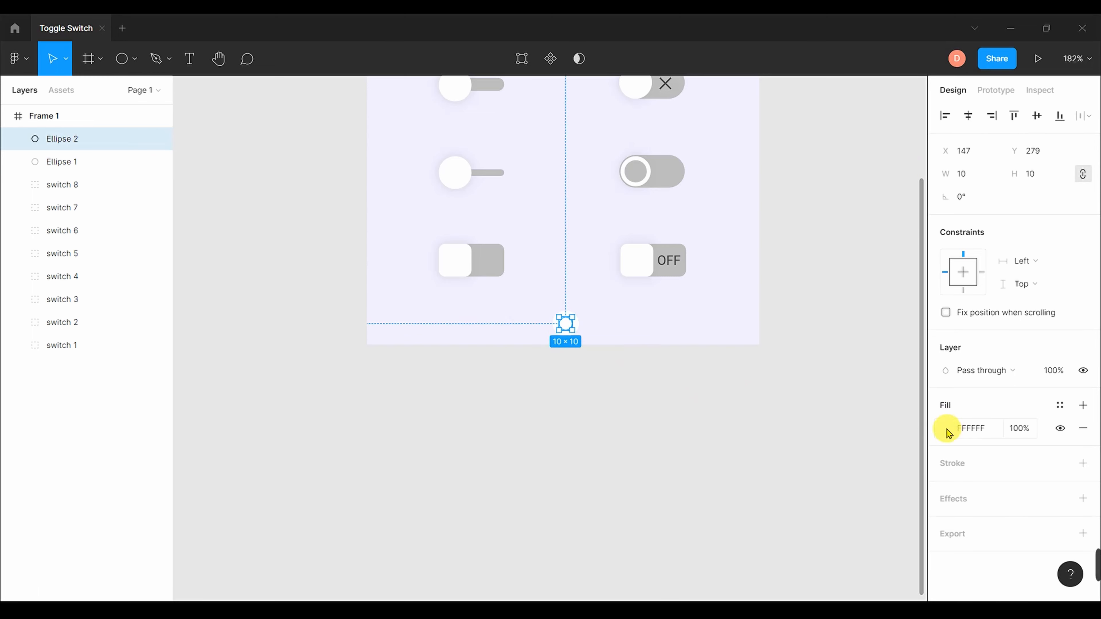
pyautogui.click(645, 369)
pyautogui.click(565, 325)
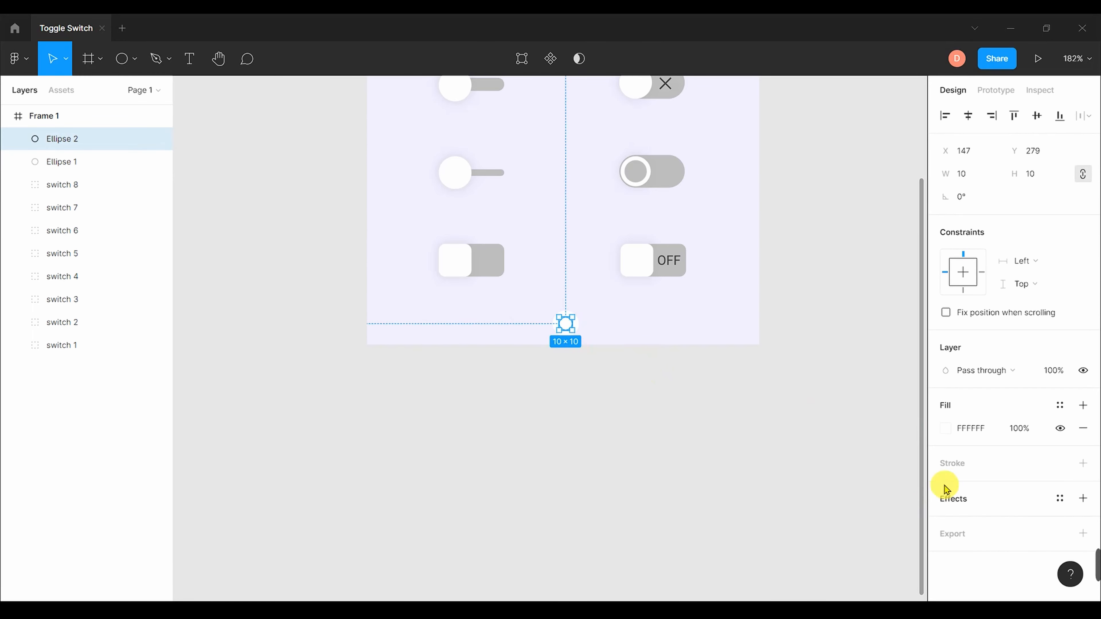
pyautogui.click(1081, 463)
pyautogui.click(548, 346)
pyautogui.click(555, 324)
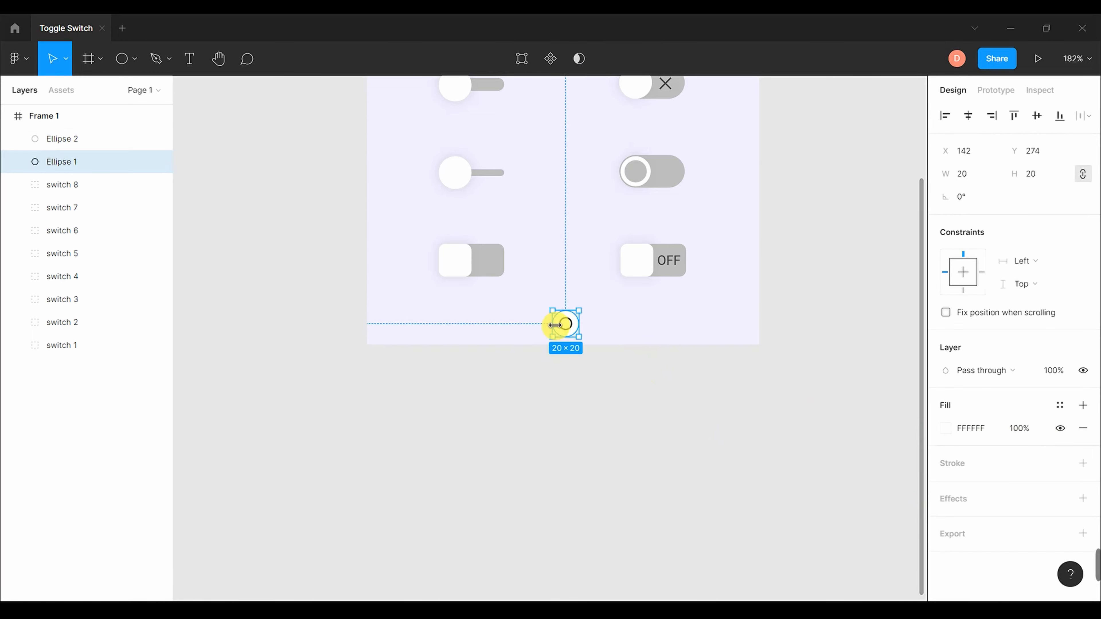
pyautogui.click(1083, 463)
# - Give the inner circle a drop shadow with X 0, Y 0, blur 7, spread 2 and colour ACACAC
pyautogui.click(565, 323)
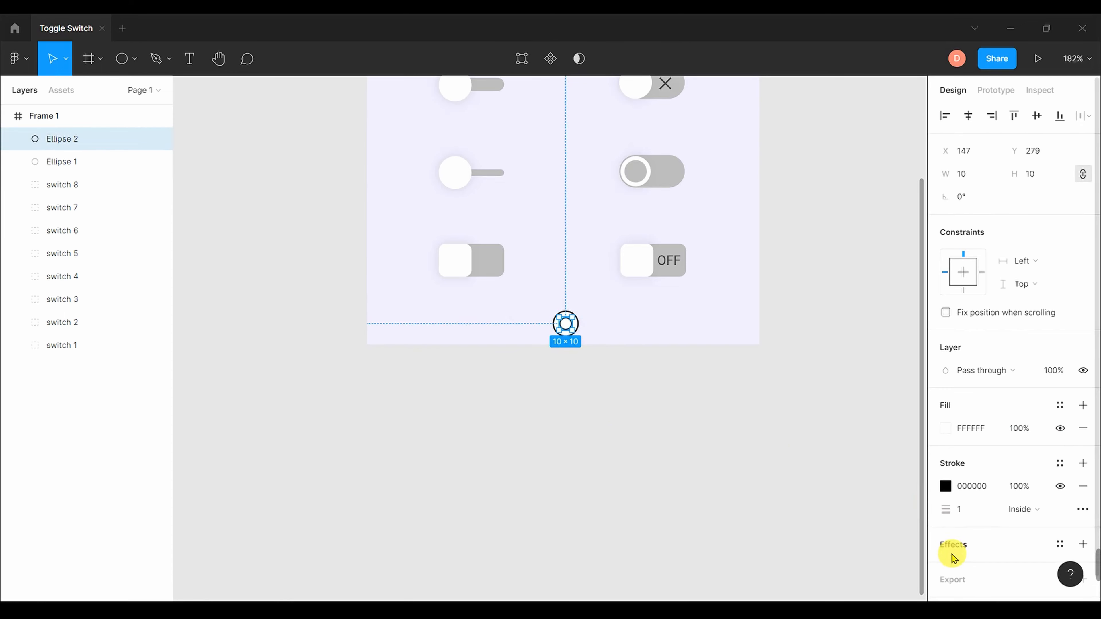
pyautogui.click(1082, 544)
pyautogui.scroll(-1, 704, 360)
pyautogui.scroll(-2, 943, 542)
pyautogui.click(945, 515)
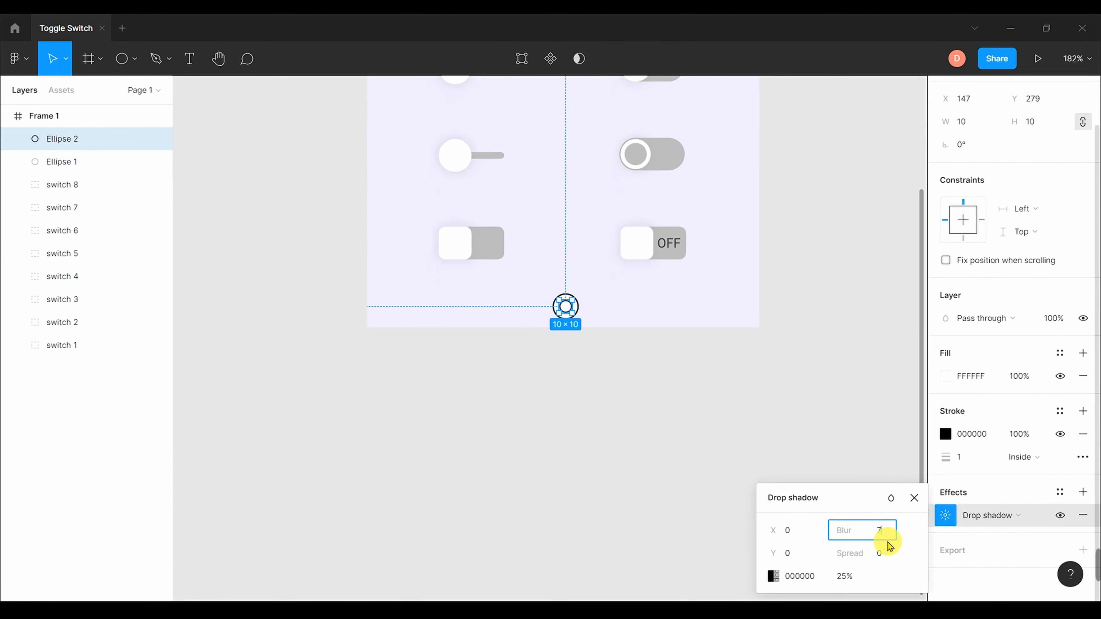
pyautogui.click(885, 559)
pyautogui.click(814, 579)
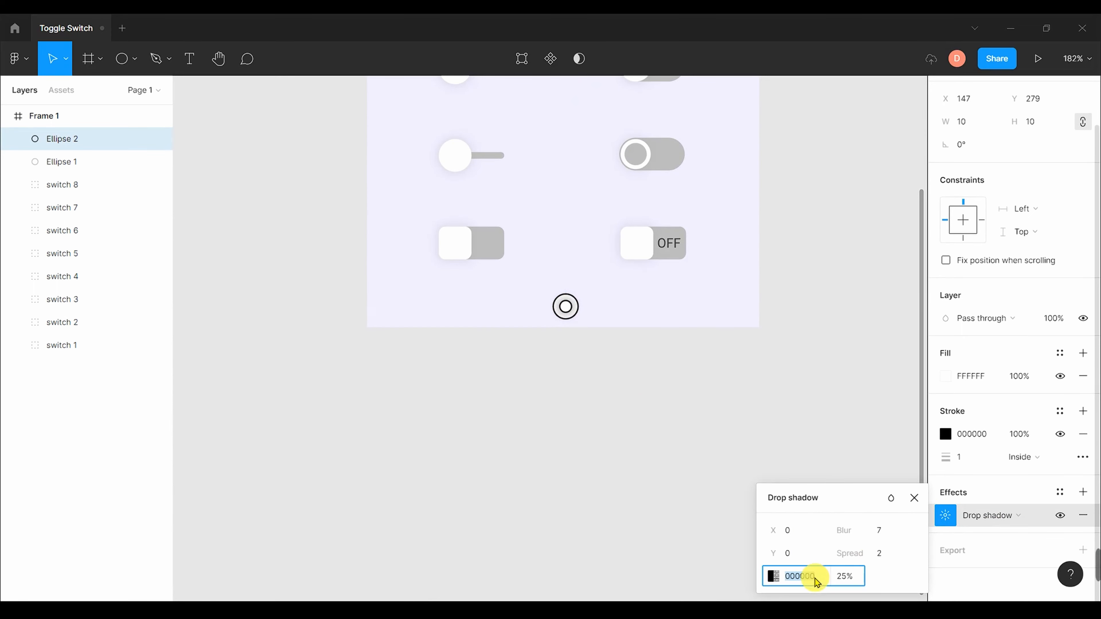
pyautogui.write('ACACAC')
pyautogui.press('Return')
pyautogui.click(597, 368)
# - Darken the inner circle's drop shadow colour to 616161 at 25% opacity
pyautogui.click(566, 307)
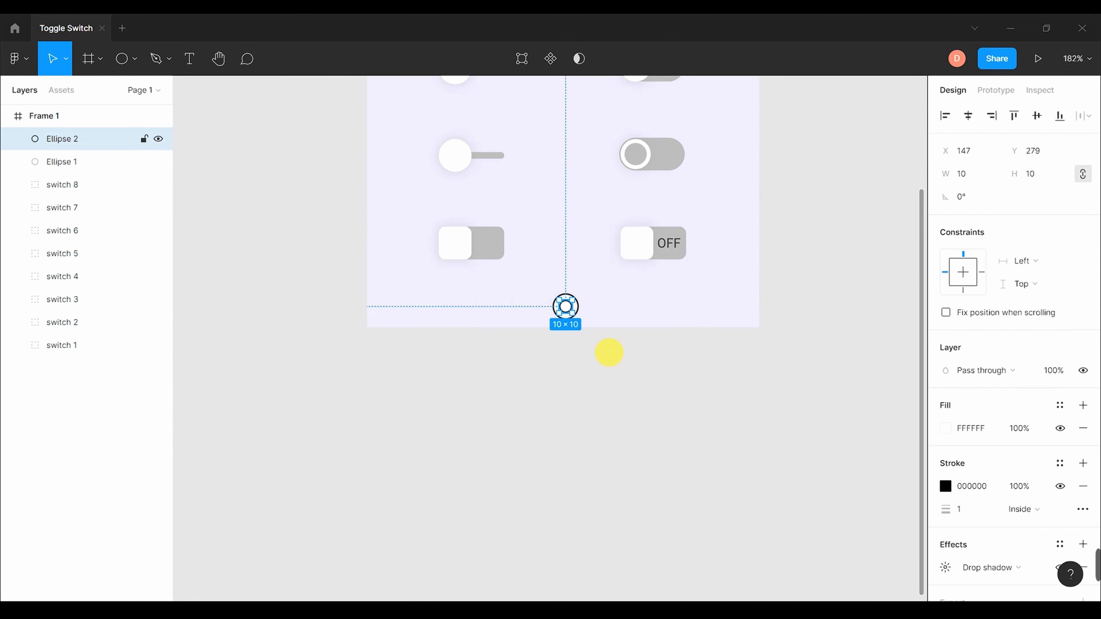
pyautogui.click(945, 568)
pyautogui.click(774, 577)
pyautogui.moveTo(600, 341); pyautogui.dragTo(558, 364)
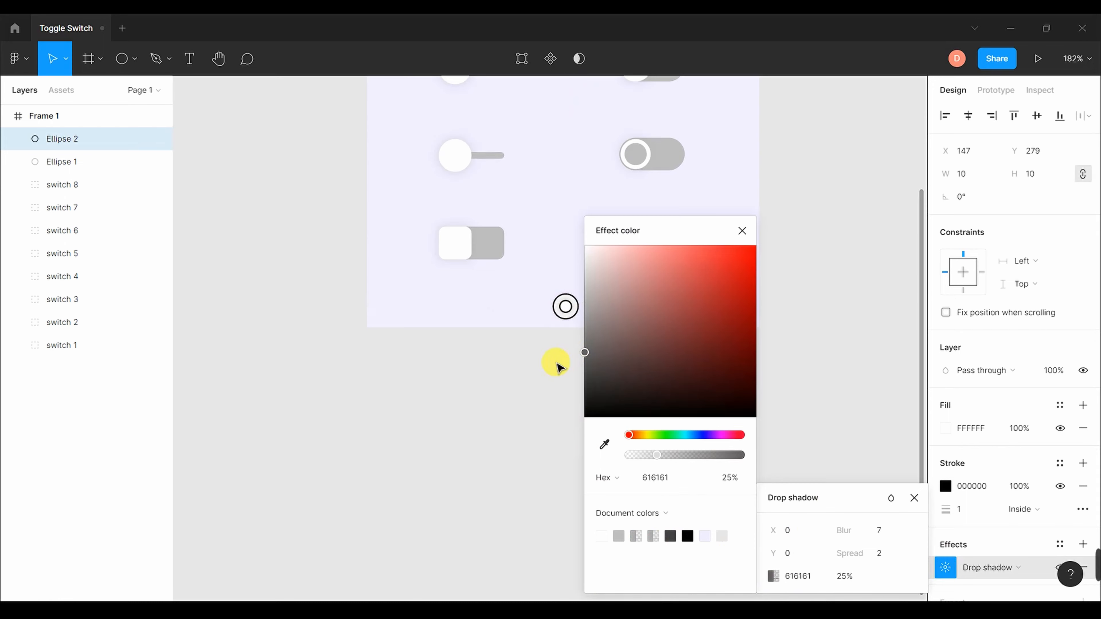
pyautogui.click(742, 229)
pyautogui.click(591, 392)
# - Remove the black stroke from the inner circle
pyautogui.click(566, 307)
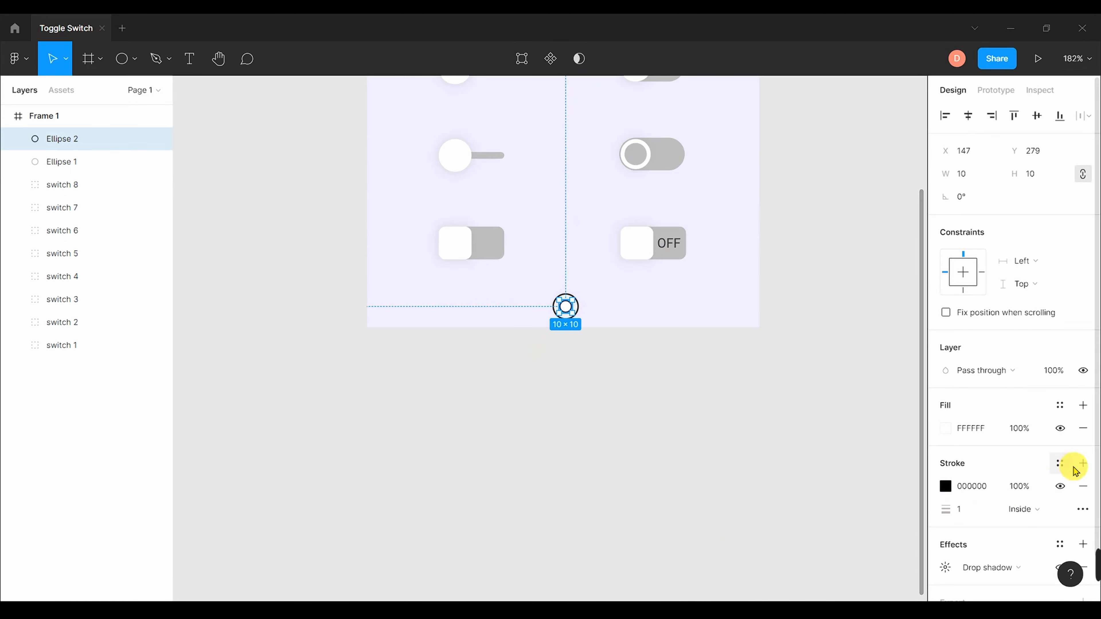
pyautogui.click(1082, 484)
pyautogui.click(590, 356)
# - Rename Frame 1 as OFF
pyautogui.scroll(3, 675, 455)
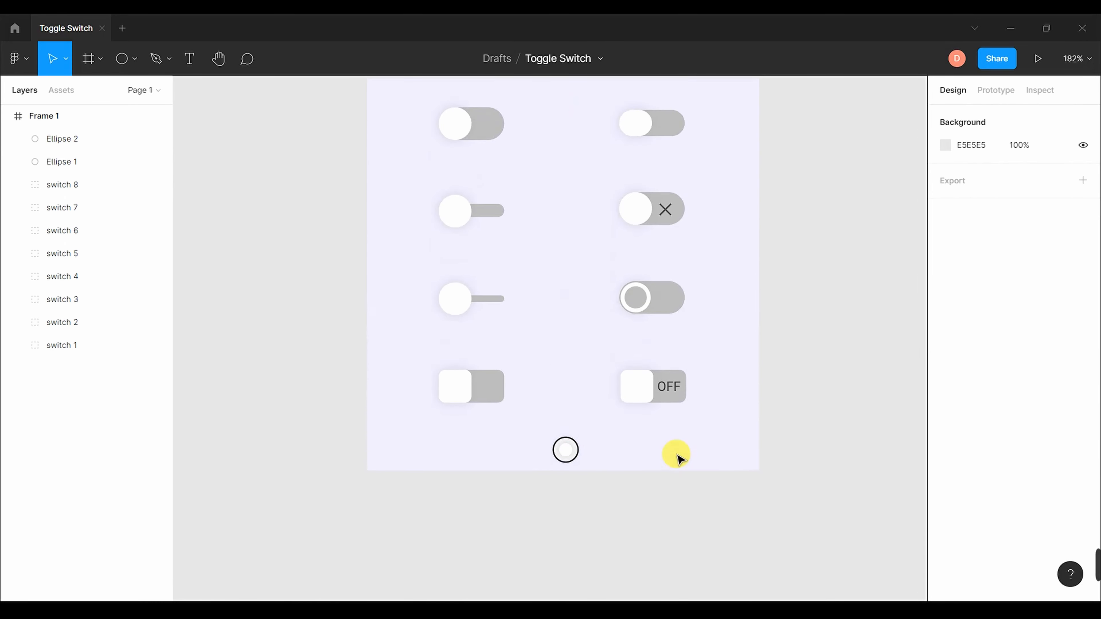
pyautogui.scroll(-3, 696, 425)
pyautogui.click(477, 191)
pyautogui.doubleClick(71, 116)
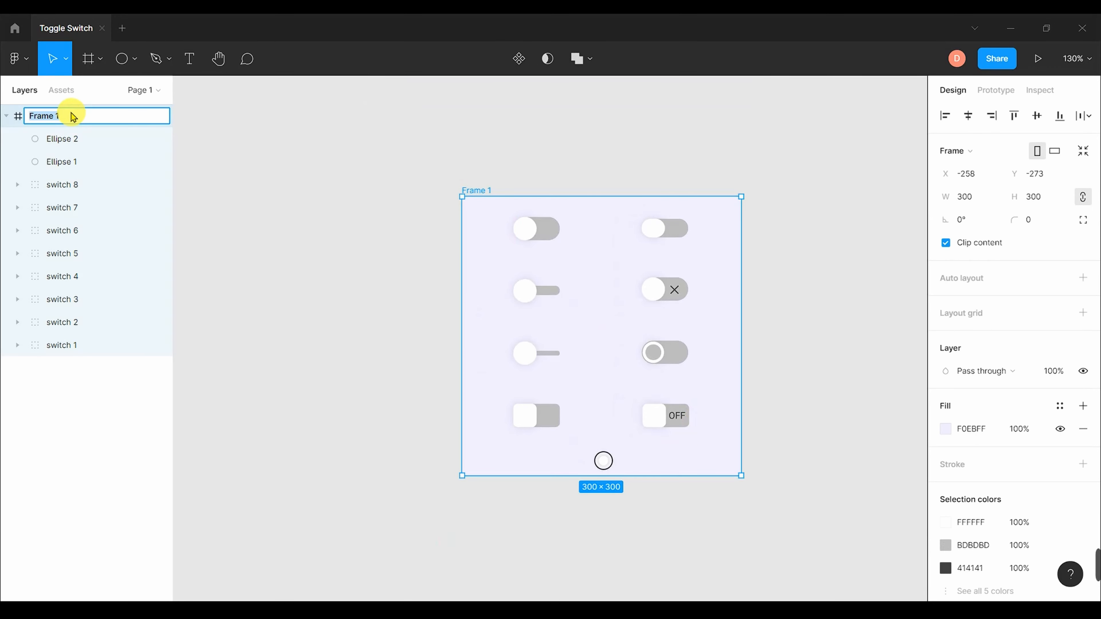
pyautogui.click(317, 150)
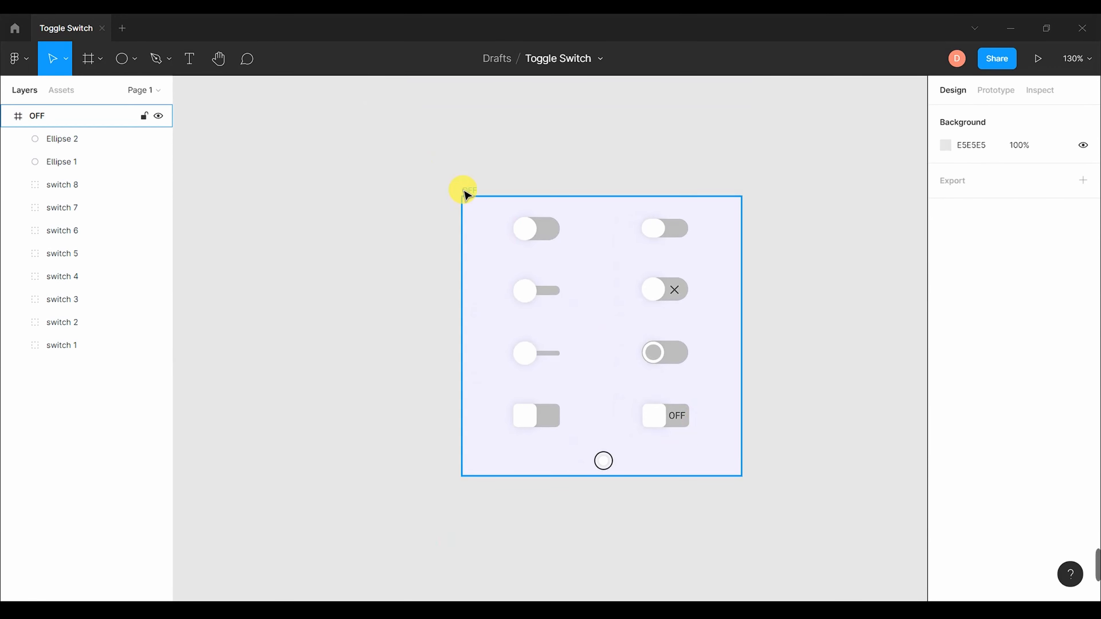
# - Duplicate the OFF frame and place the copy beside the original on its right, level with it
pyautogui.moveTo(463, 190); pyautogui.dragTo(540, 111)
pyautogui.click(647, 219)
pyautogui.click(752, 391)
# - In the duplicated frame, move switch 1's toogle circle to the right end of its track at X 80
pyautogui.scroll(4, 719, 355)
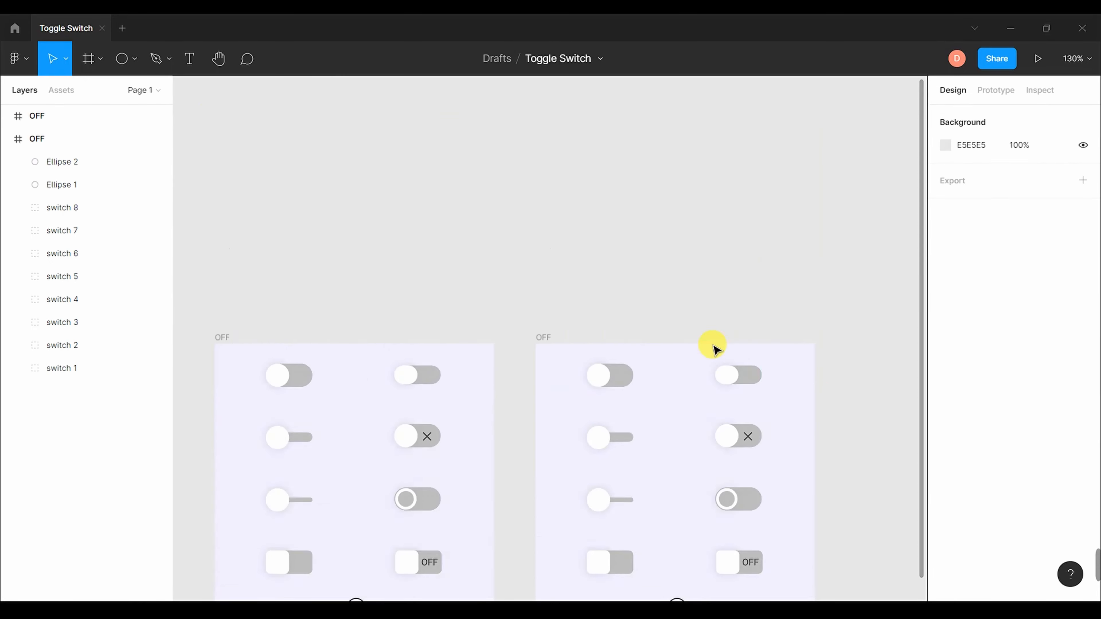
pyautogui.scroll(-4, 704, 303)
pyautogui.scroll(3, 697, 273)
pyautogui.scroll(1, 685, 346)
pyautogui.scroll(1, 678, 343)
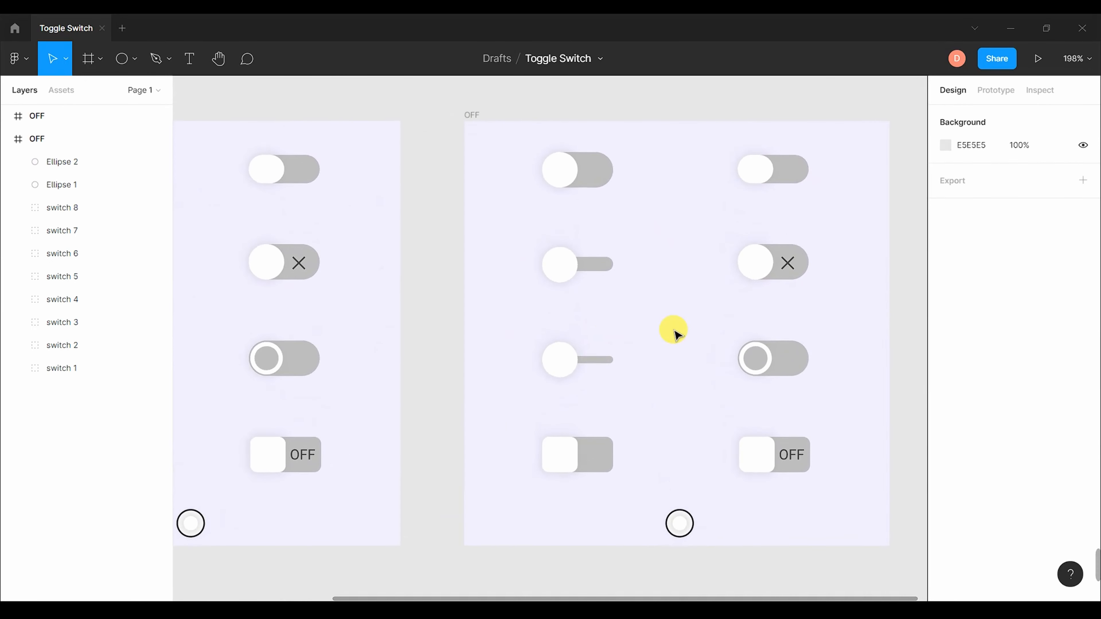
pyautogui.scroll(1, 629, 295)
pyautogui.click(555, 202)
pyautogui.click(17, 345)
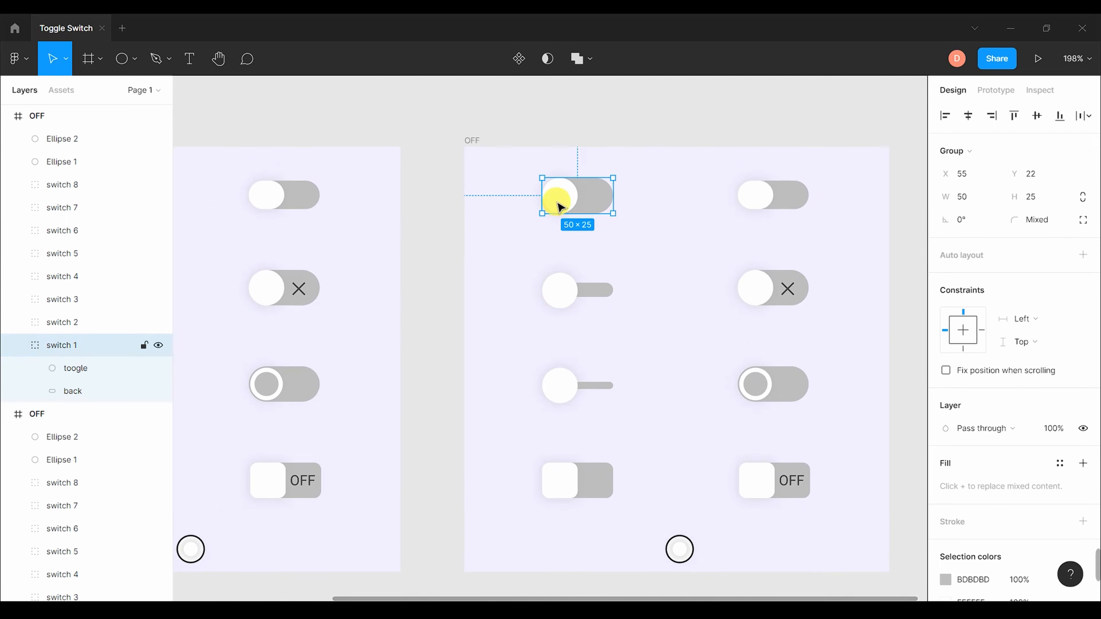
pyautogui.click(81, 372)
pyautogui.moveTo(562, 196); pyautogui.dragTo(597, 200)
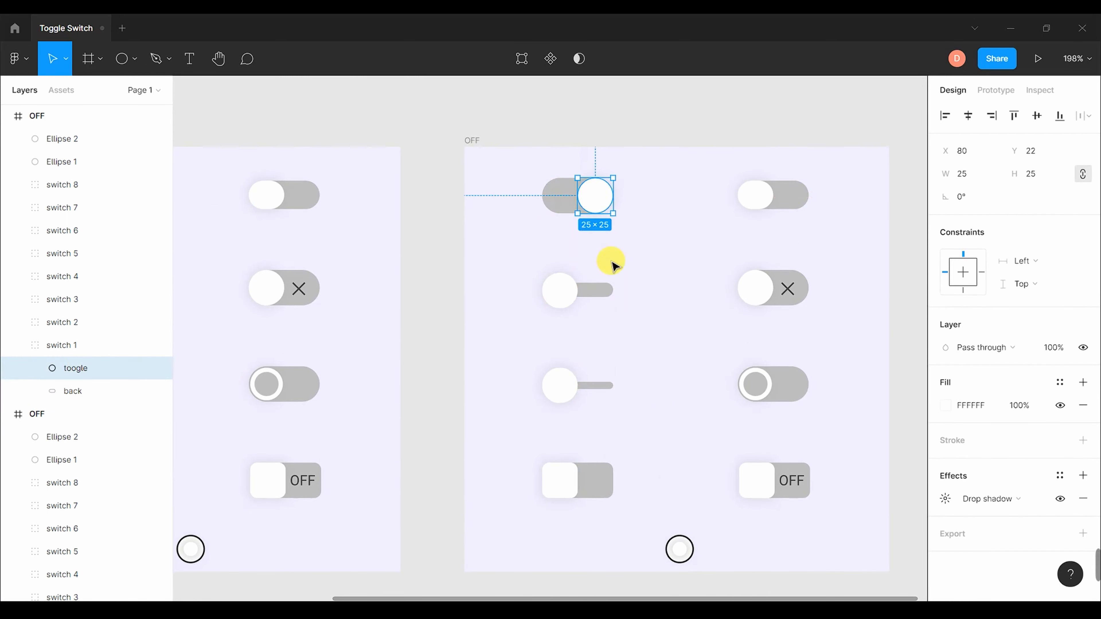
pyautogui.click(657, 273)
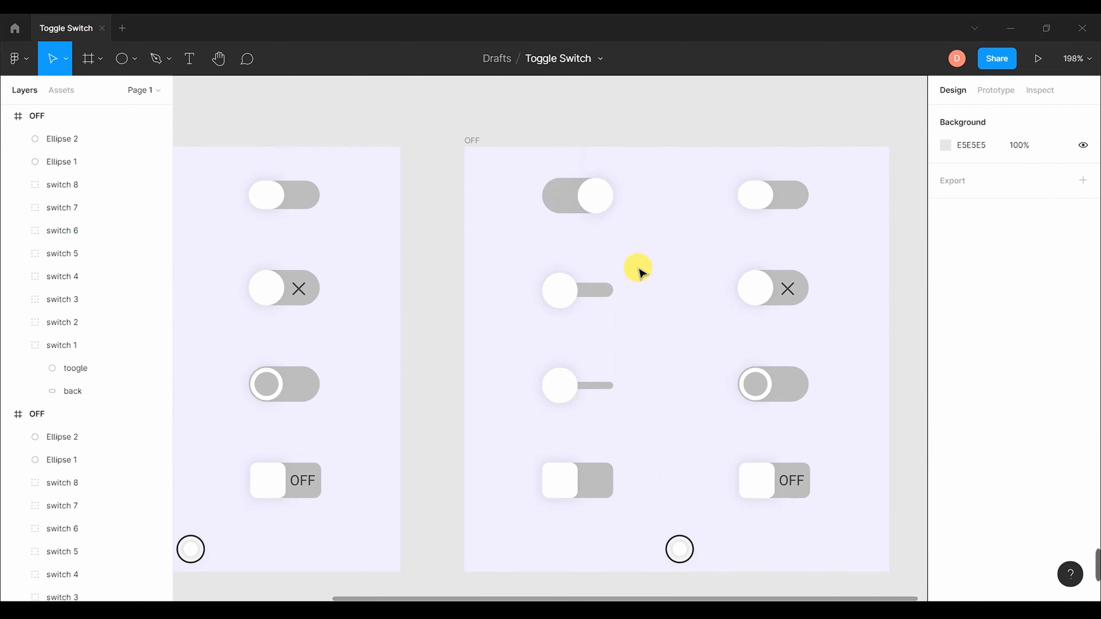
# - Change the drop shadow colour of switch 1's toogle circle in the duplicated frame to light blue A6EAFF
pyautogui.click(79, 368)
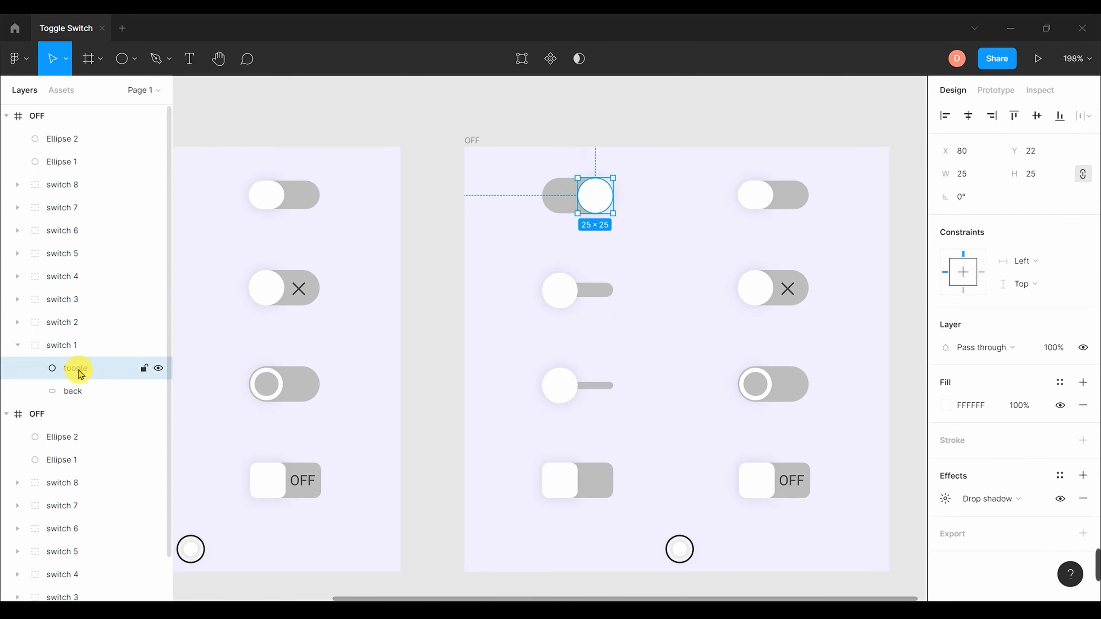
pyautogui.click(944, 499)
pyautogui.click(774, 576)
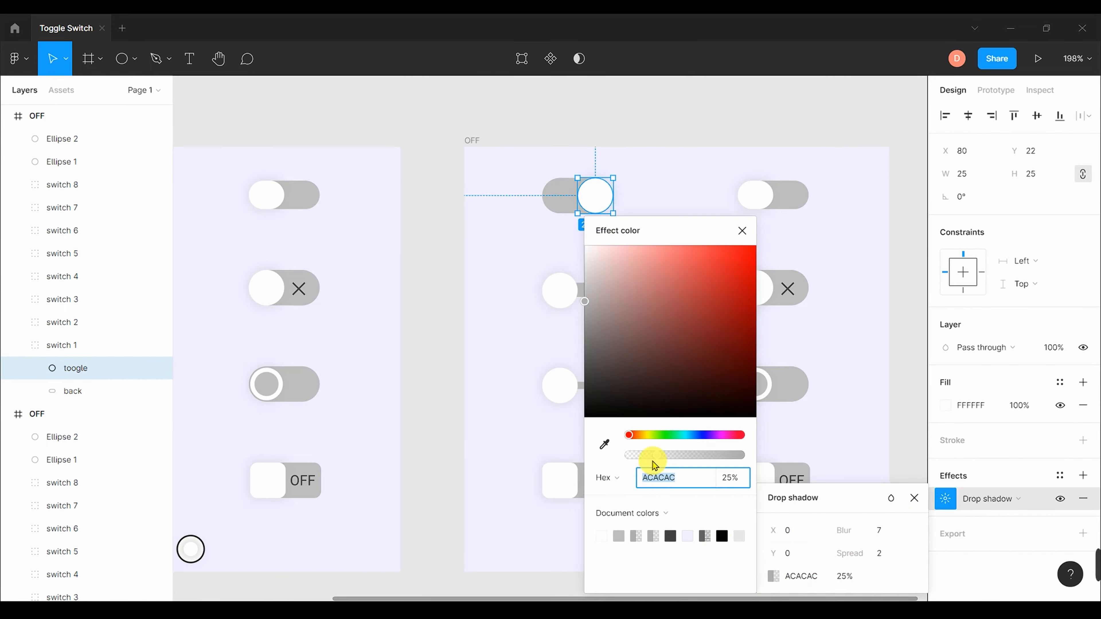
pyautogui.click(685, 435)
pyautogui.moveTo(686, 440); pyautogui.dragTo(690, 438)
pyautogui.click(643, 243)
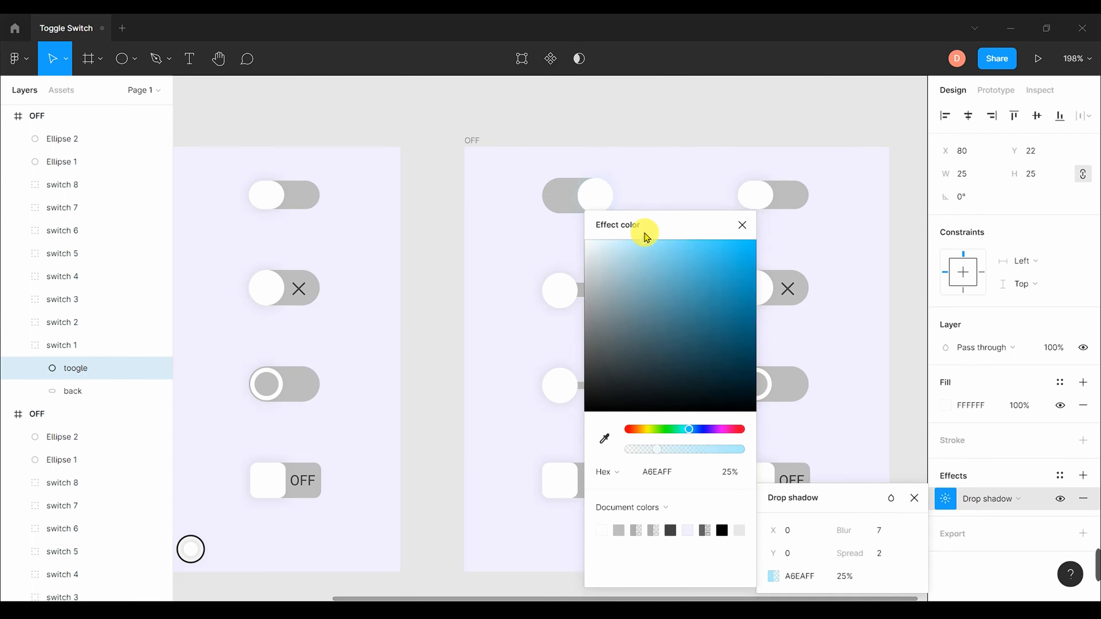
pyautogui.click(677, 479)
pyautogui.click(743, 226)
pyautogui.click(885, 214)
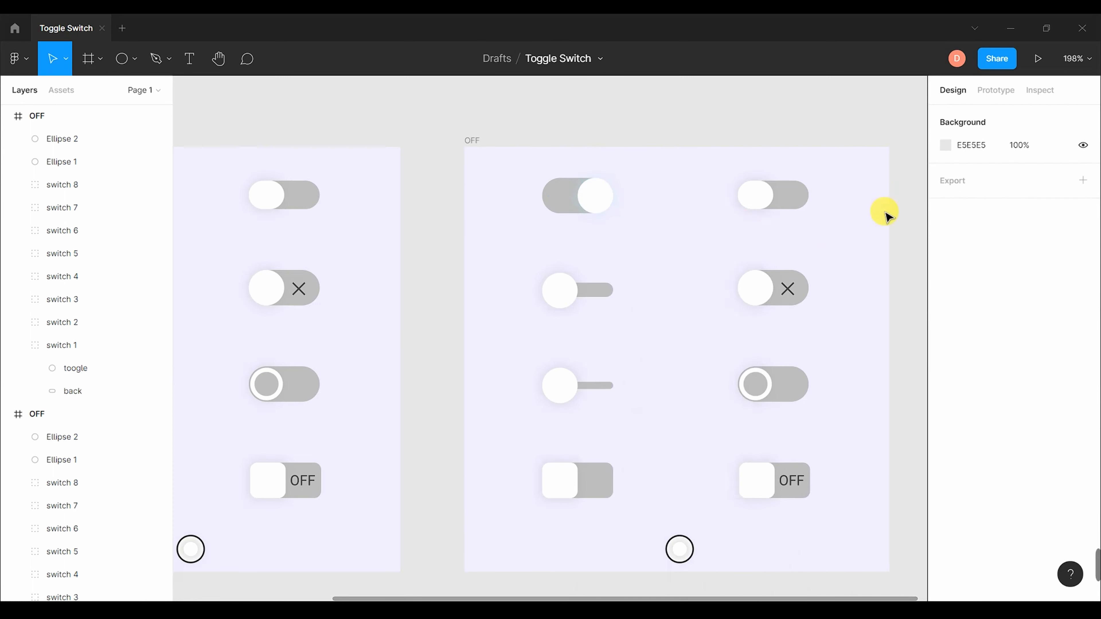
pyautogui.click(557, 201)
pyautogui.doubleClick(560, 198)
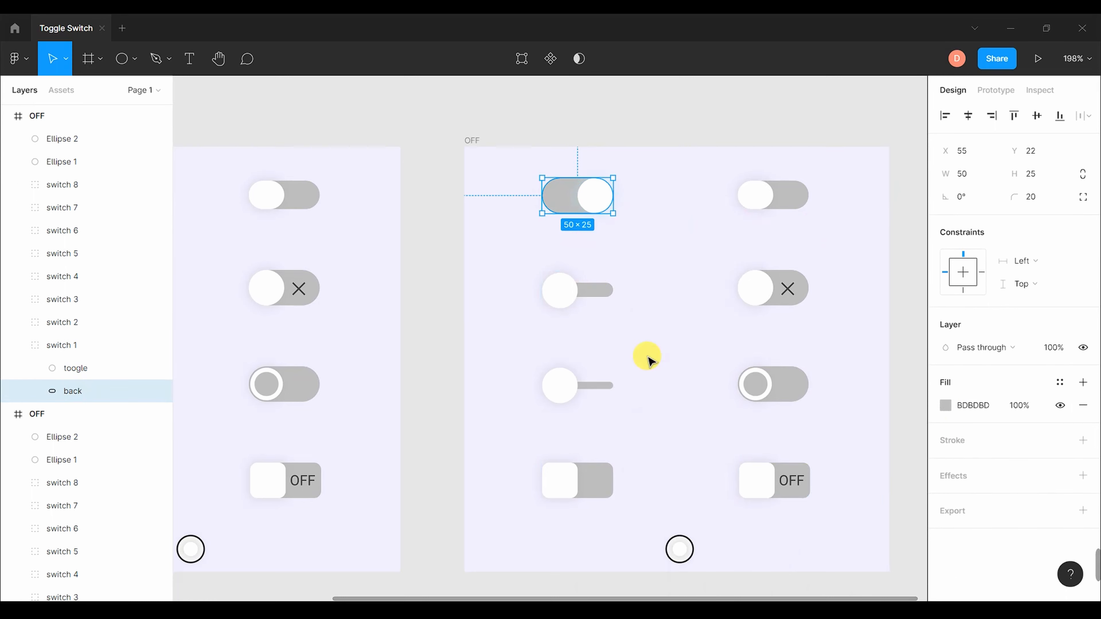
pyautogui.click(502, 185)
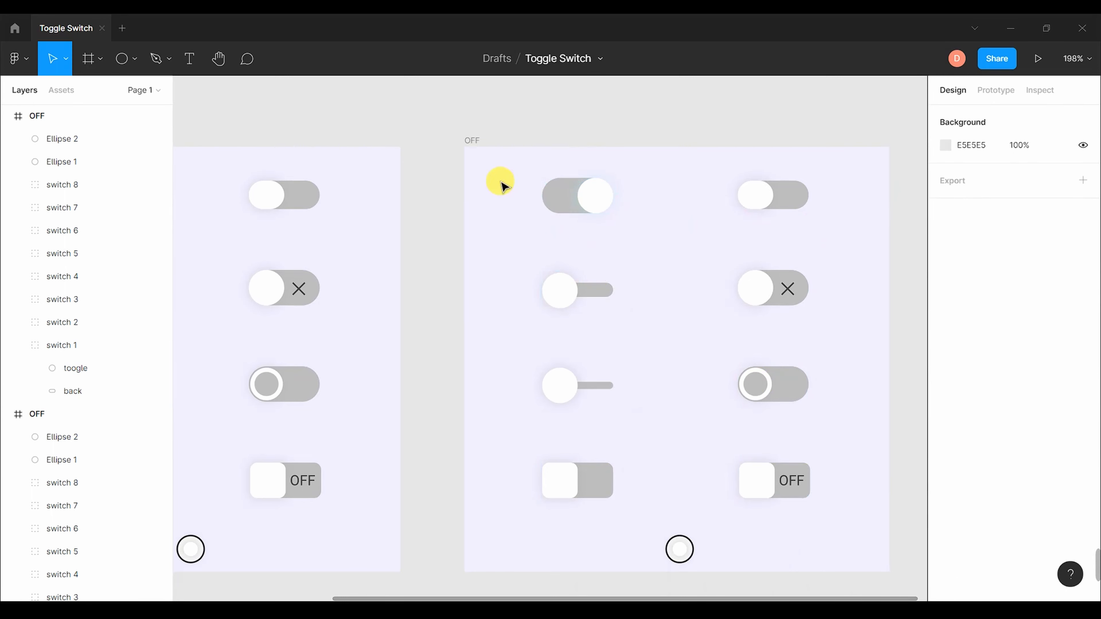
# - Recolour the grey BDBDBD parts of all eight switches in the duplicated frame to blue 4F4CFF
pyautogui.moveTo(513, 173); pyautogui.dragTo(821, 504)
pyautogui.scroll(-3, 988, 541)
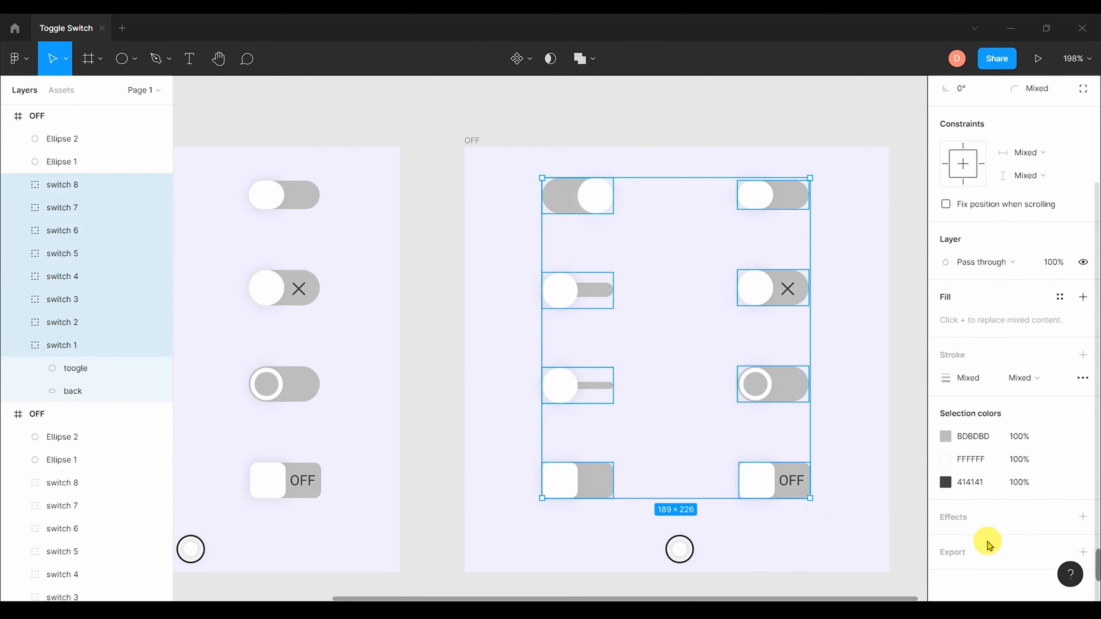
pyautogui.click(947, 435)
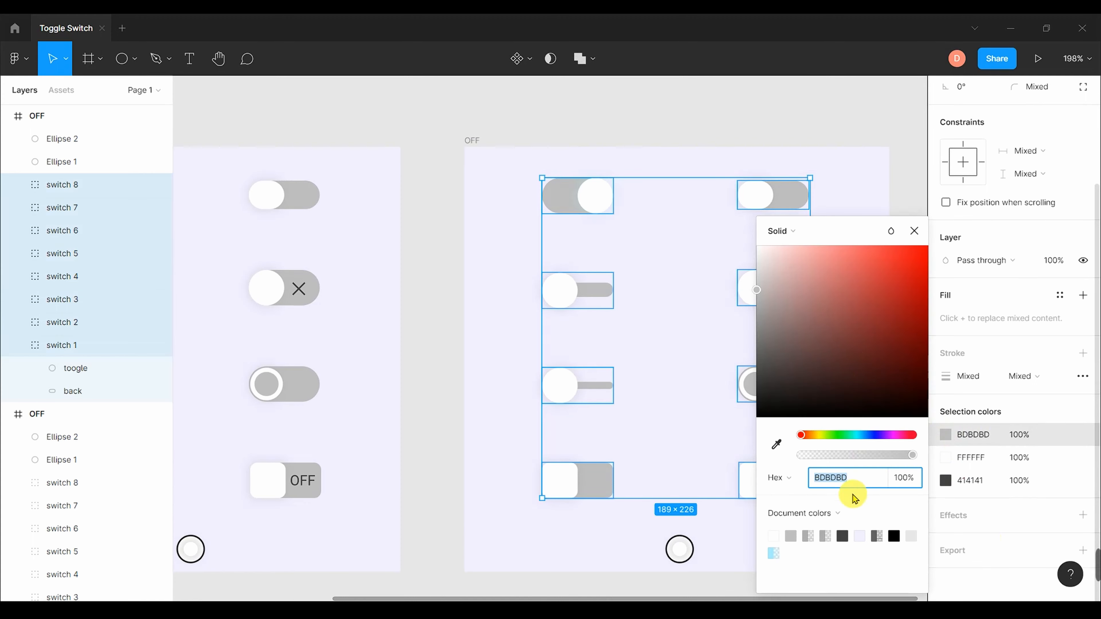
pyautogui.press('Return')
pyautogui.moveTo(853, 254); pyautogui.dragTo(878, 247)
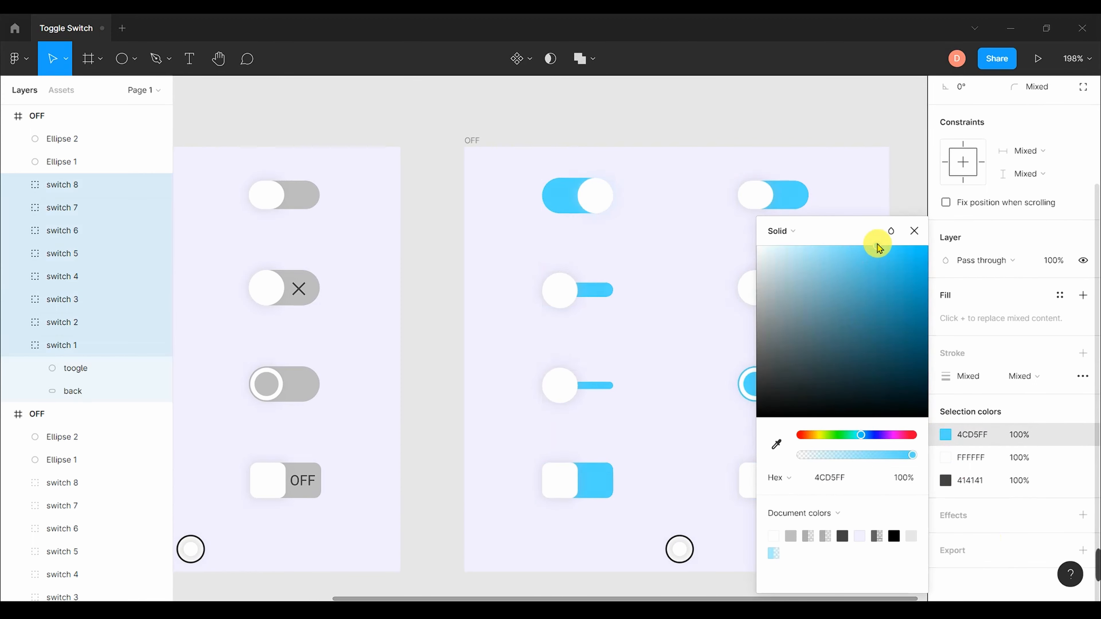
pyautogui.moveTo(864, 435); pyautogui.dragTo(876, 436)
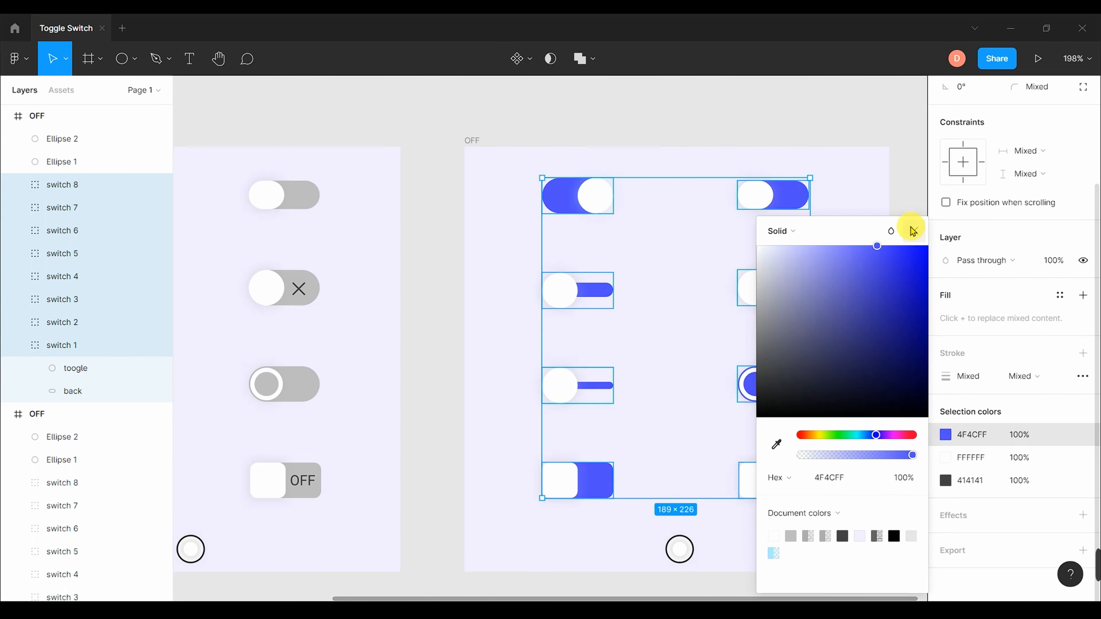
pyautogui.click(913, 231)
pyautogui.click(910, 230)
pyautogui.scroll(-1, 898, 217)
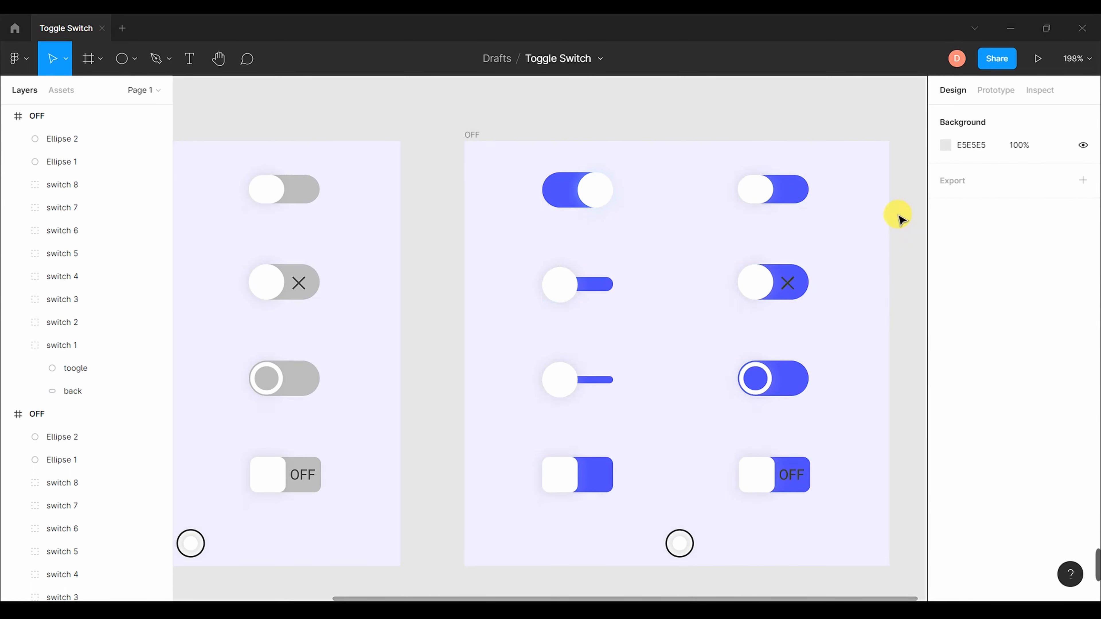
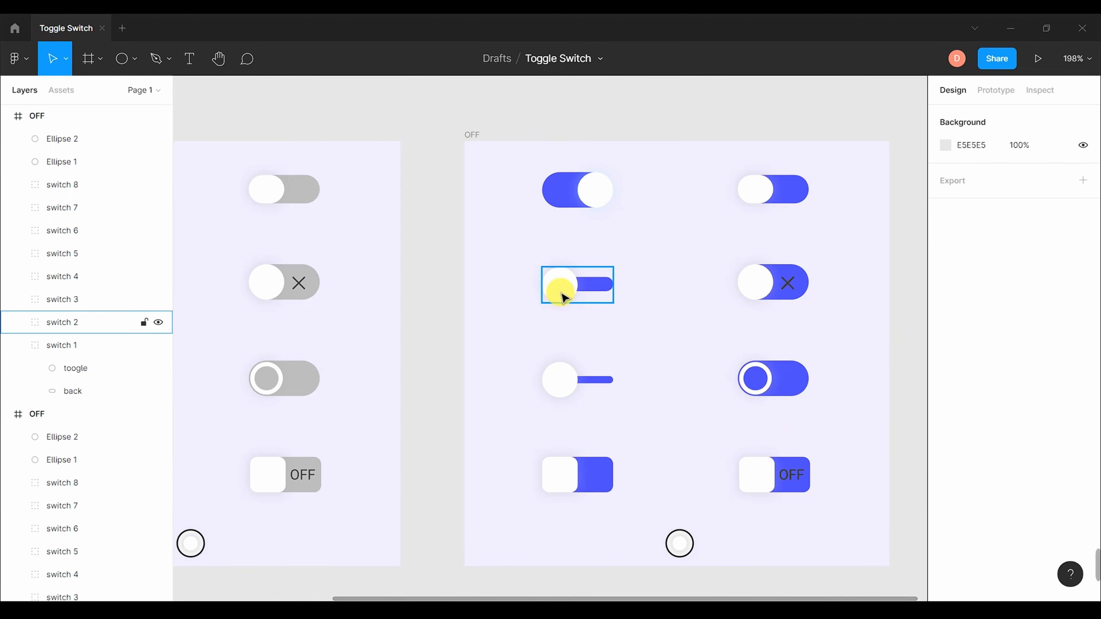
# - In the duplicated frame, move switch 2's toogle circle to the right end of its track at X 80
pyautogui.click(27, 322)
pyautogui.click(70, 345)
pyautogui.moveTo(563, 288); pyautogui.dragTo(596, 290)
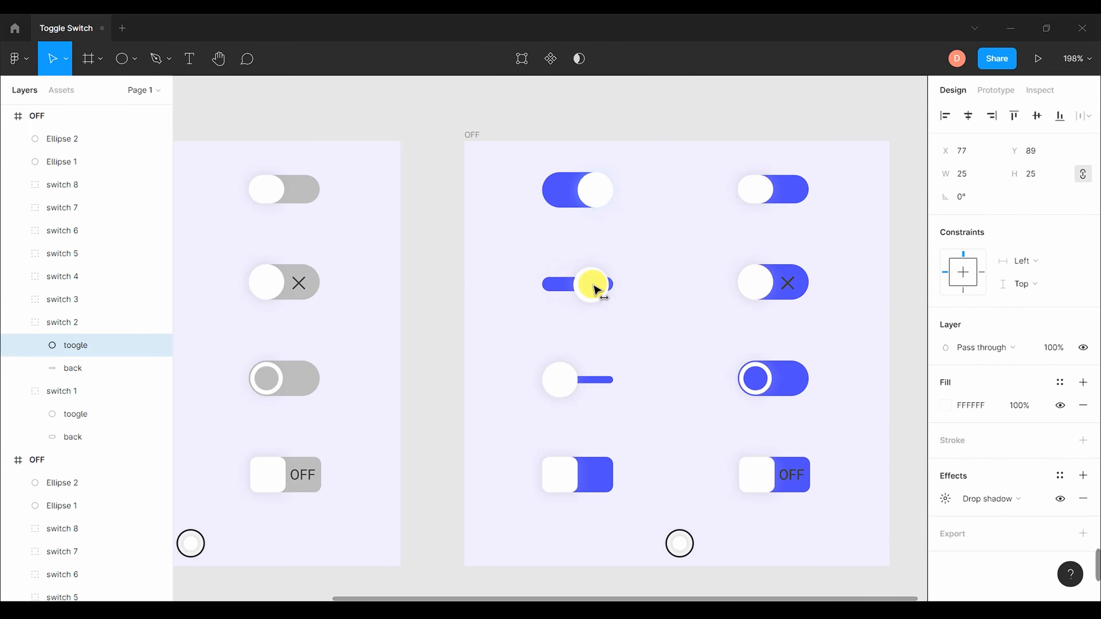
pyautogui.click(671, 352)
pyautogui.scroll(-2, 671, 349)
# - Change the drop shadow colour of switch 2's toogle circle in the duplicated frame to light blue A6EAFF
pyautogui.click(592, 258)
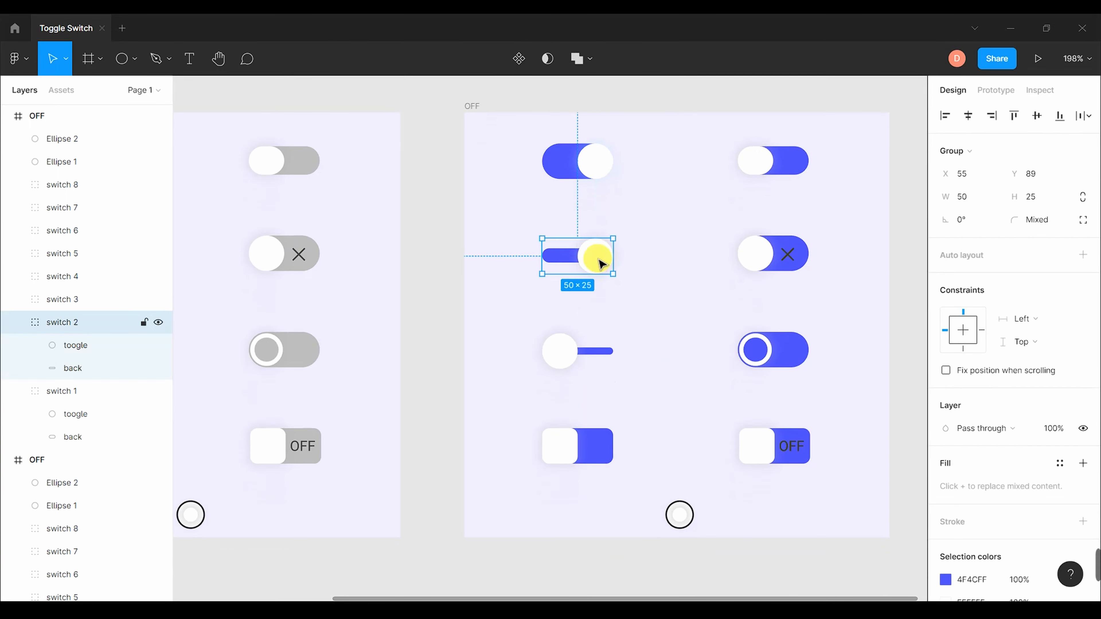
pyautogui.click(594, 257)
pyautogui.click(945, 499)
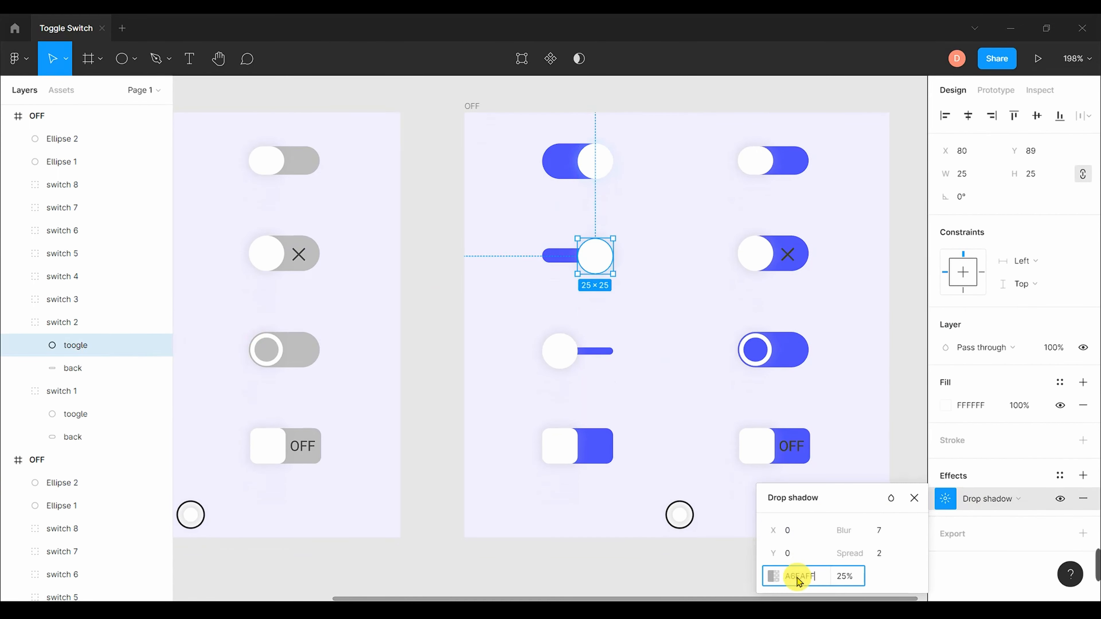
pyautogui.click(636, 370)
pyautogui.scroll(-1, 683, 347)
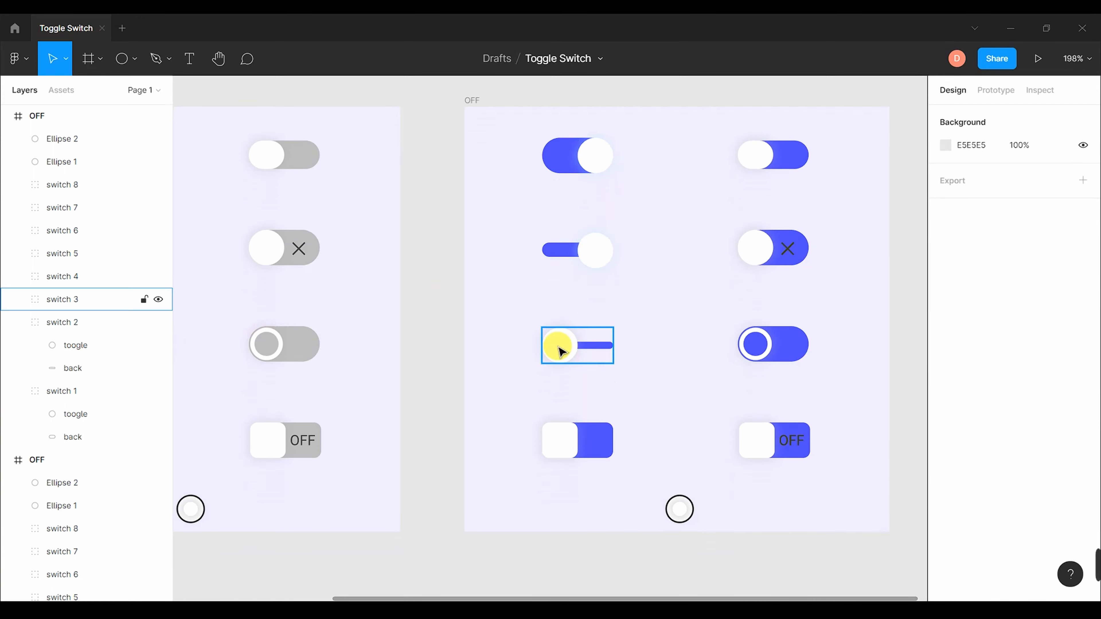
# - Move switch 3's toogle circle in the duplicated frame to the track's right end at X 80 and set its drop shadow colour to A6EAFF
pyautogui.click(81, 301)
pyautogui.click(13, 299)
pyautogui.click(76, 321)
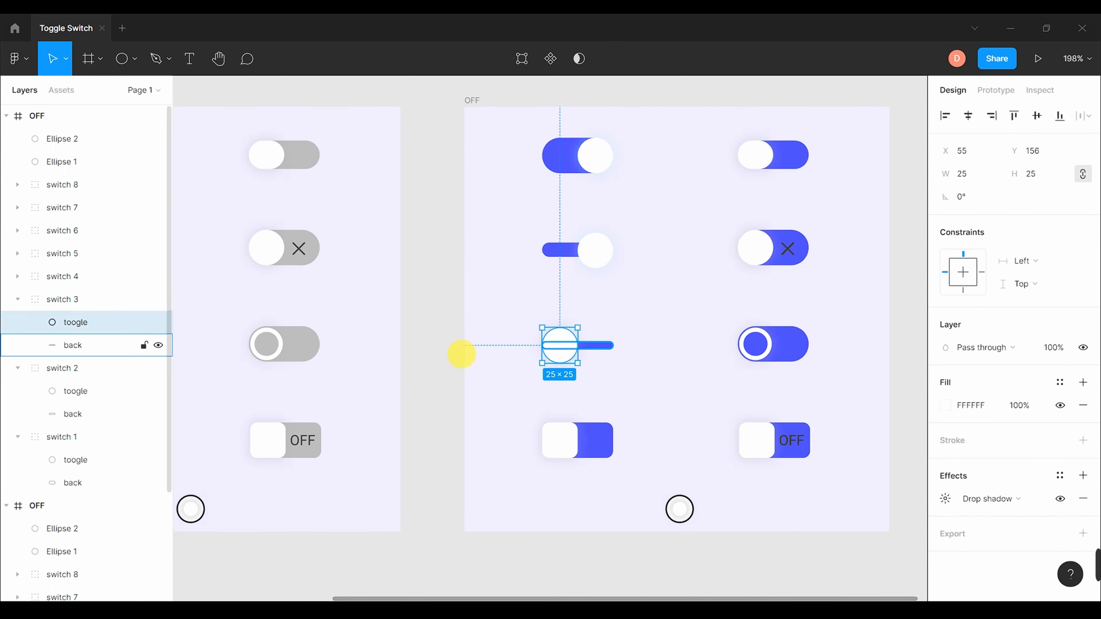
pyautogui.moveTo(560, 345); pyautogui.dragTo(595, 346)
pyautogui.click(945, 498)
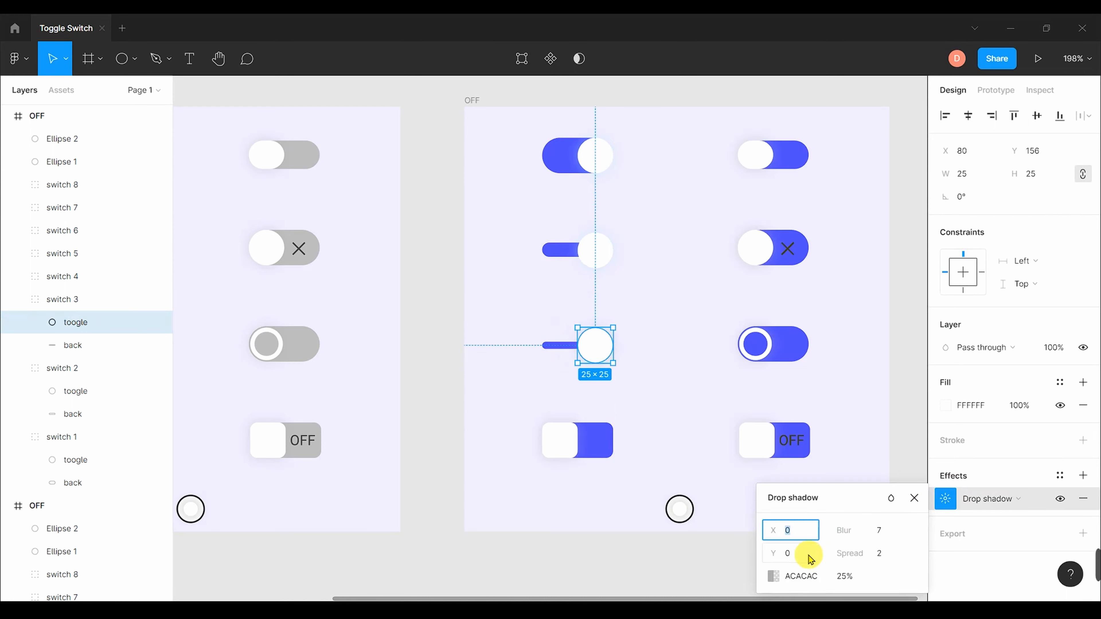
pyautogui.click(862, 407)
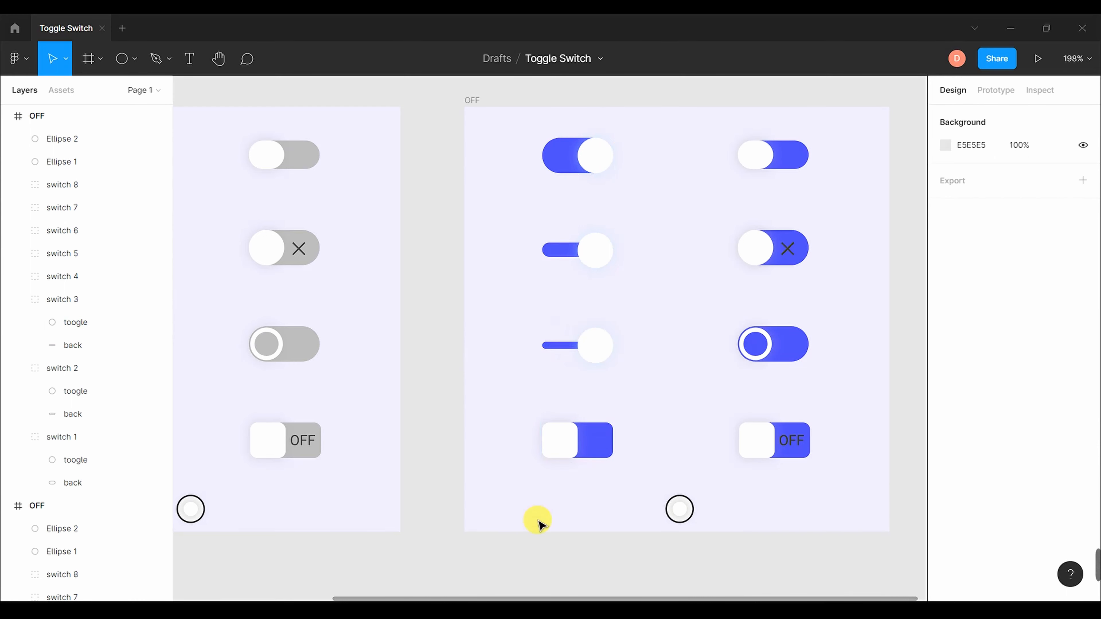
# - In the duplicated frame, move switch 4's square toogle to the right end of its track at X 80
pyautogui.click(39, 278)
pyautogui.click(17, 277)
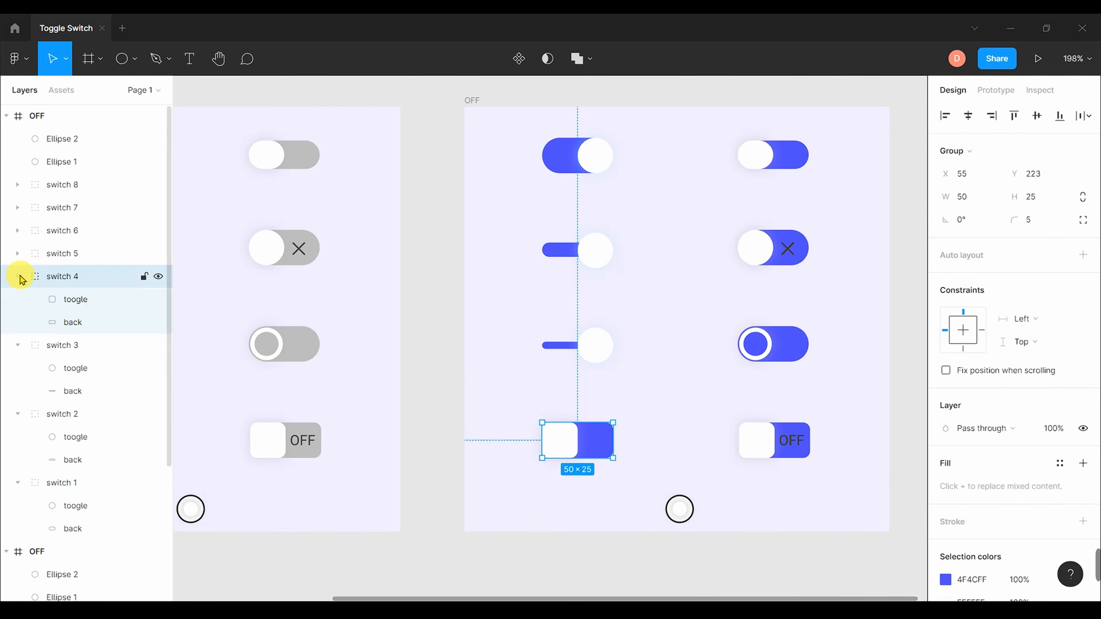
pyautogui.click(89, 300)
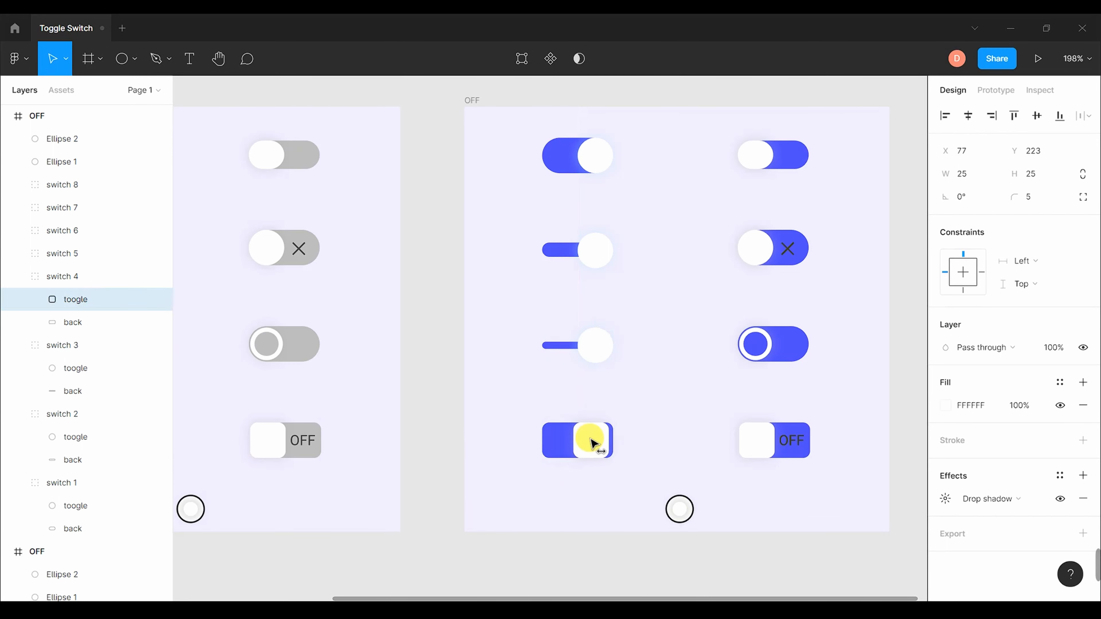
pyautogui.moveTo(590, 442); pyautogui.dragTo(594, 442)
pyautogui.click(661, 384)
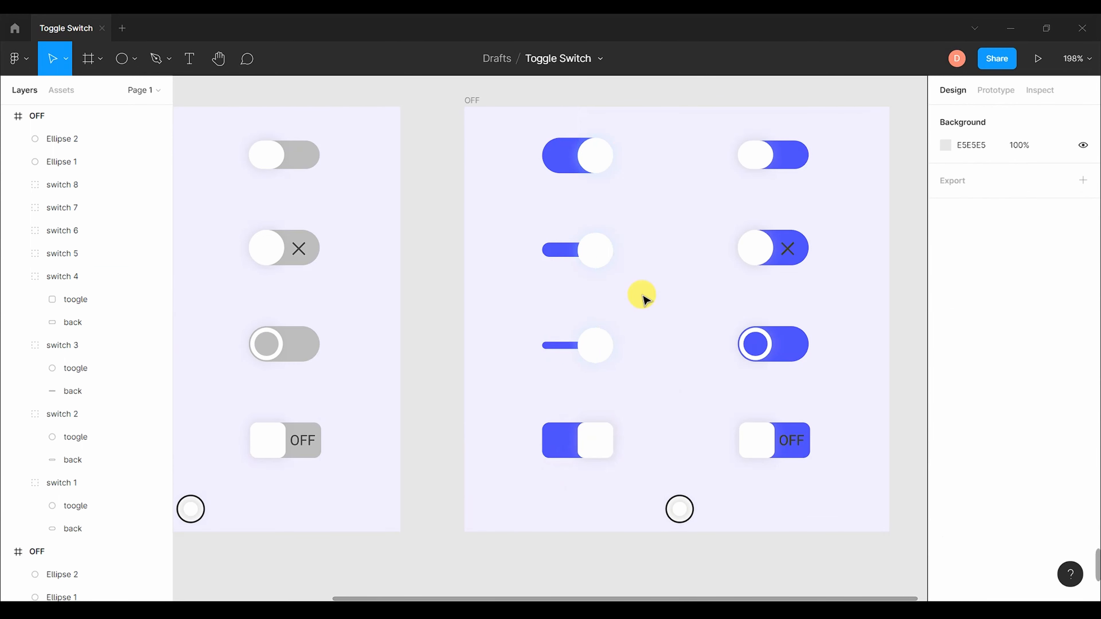
# - Change the drop shadow colour of switch 4's square toogle in the duplicated frame to light blue A6EAFF
pyautogui.click(604, 443)
pyautogui.click(945, 498)
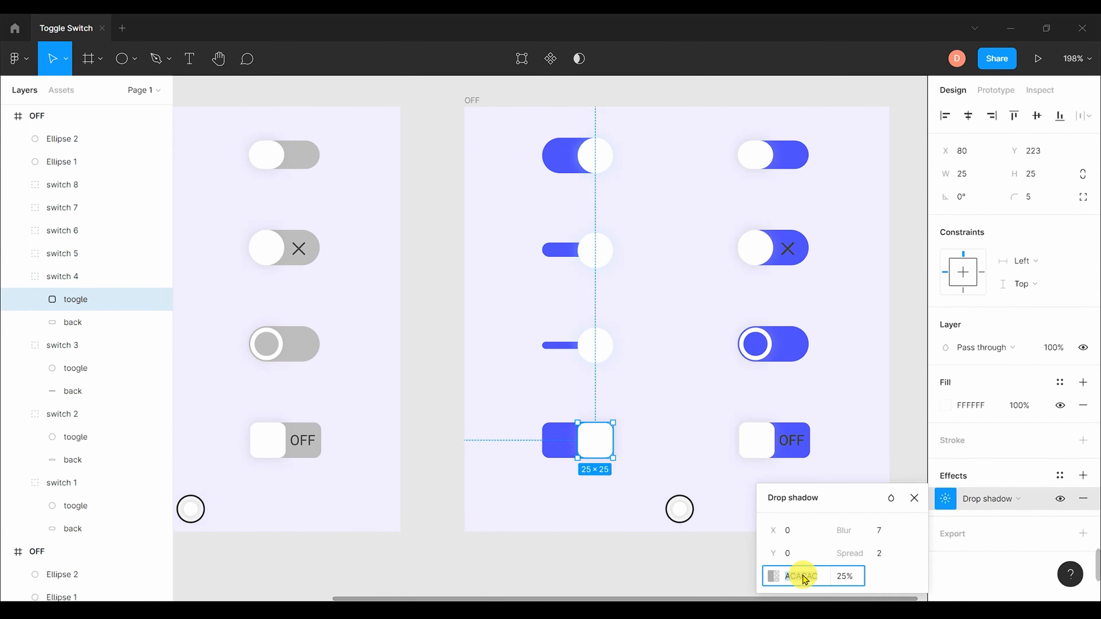
pyautogui.click(832, 466)
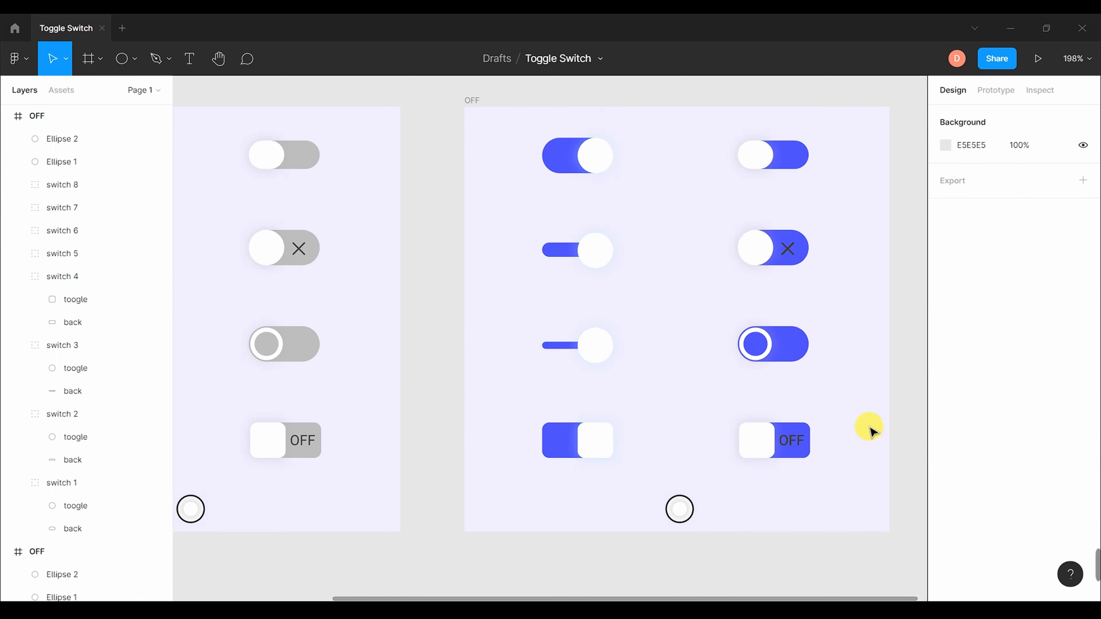
# - In the duplicated frame, move switch 5's rounded toogle to the right end of its track at X 218
pyautogui.scroll(1, 871, 429)
pyautogui.doubleClick(760, 176)
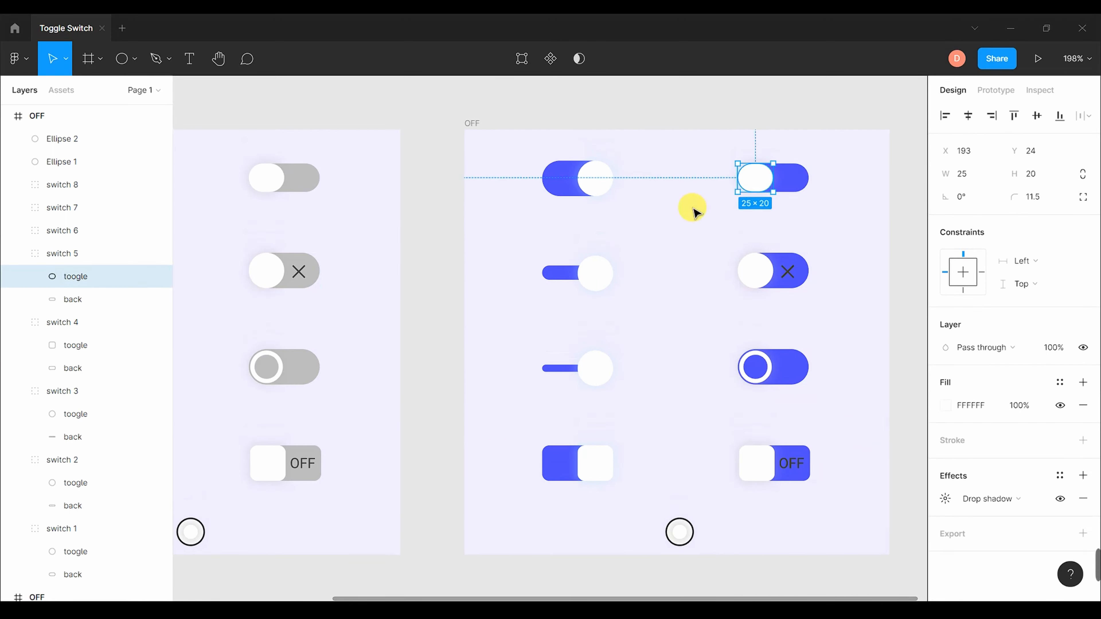
pyautogui.moveTo(757, 180); pyautogui.dragTo(798, 182)
# - Change the drop shadow colour of switch 5's toogle in the duplicated frame to light blue A6EAFF
pyautogui.click(945, 498)
pyautogui.click(773, 576)
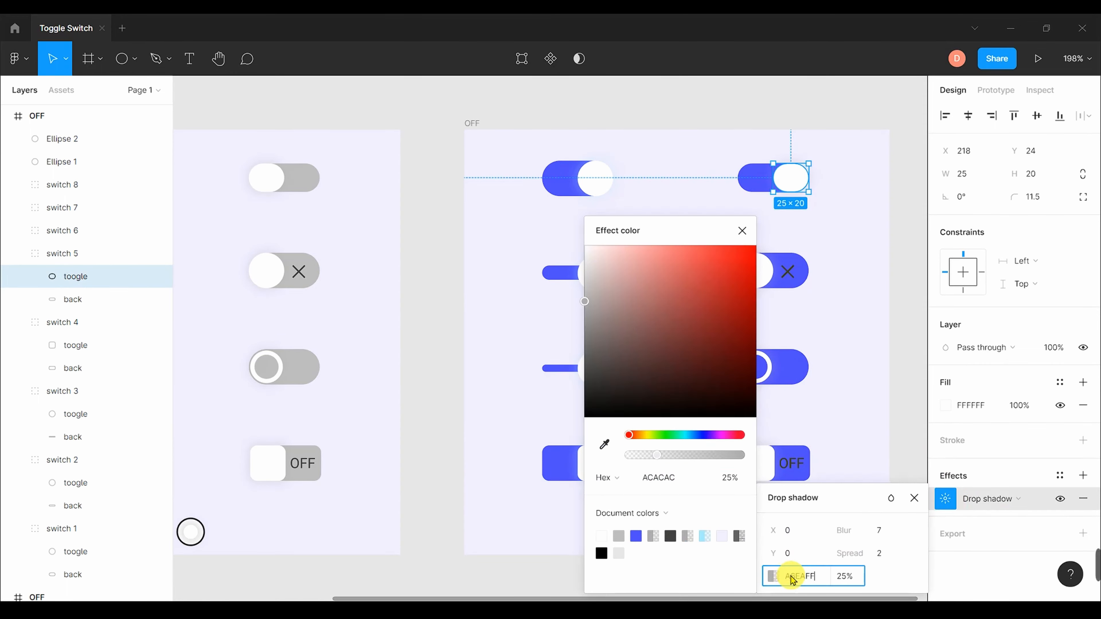
pyautogui.press('Return')
pyautogui.click(870, 298)
pyautogui.click(808, 287)
pyautogui.scroll(-1, 824, 290)
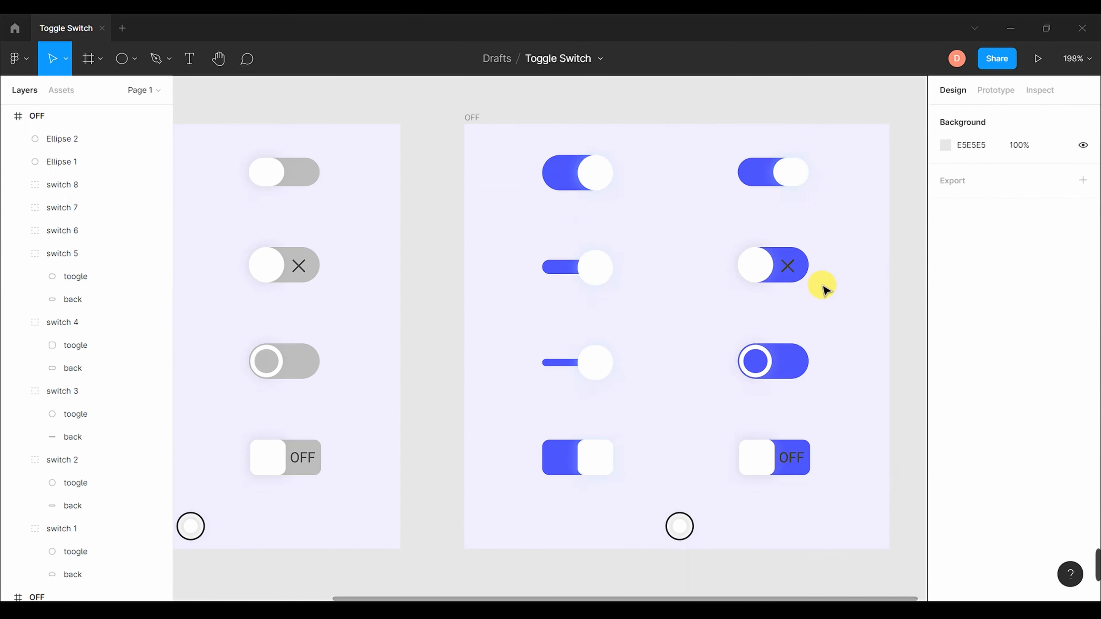
# - Make the No cross of switch 6 in the duplicated frame fully transparent through its layer opacity
pyautogui.click(794, 272)
pyautogui.scroll(5, 819, 304)
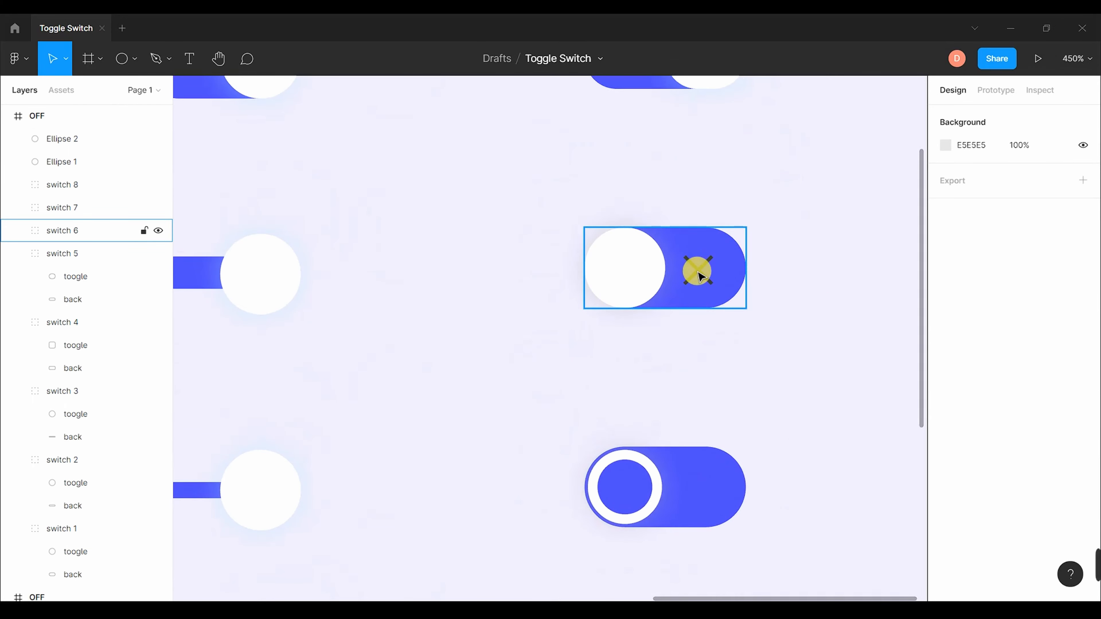
pyautogui.click(698, 276)
pyautogui.click(24, 231)
pyautogui.click(98, 277)
pyautogui.click(1054, 348)
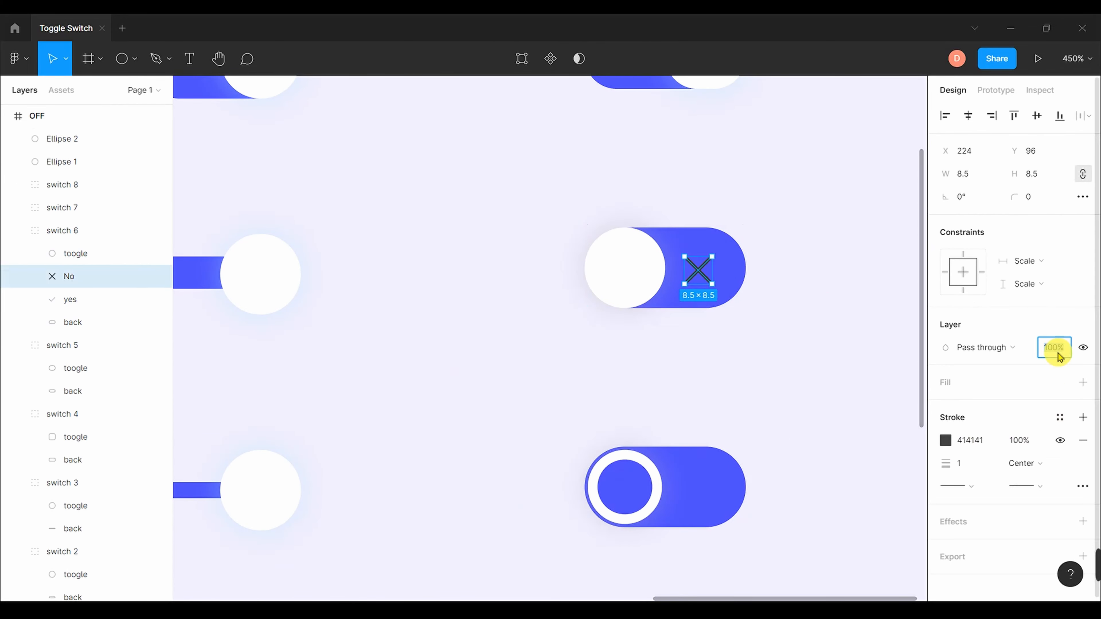
# - Set the drop shadow colour of switch 6's toogle circle to A6EAFF and move the circle to the track's right end at X 218
pyautogui.click(77, 255)
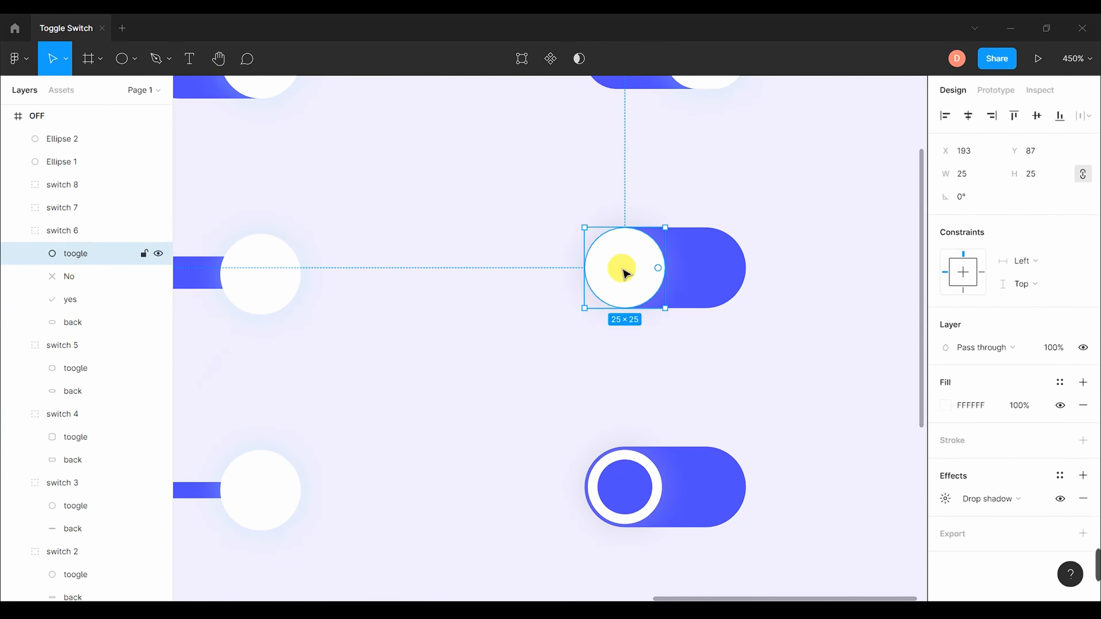
pyautogui.click(945, 498)
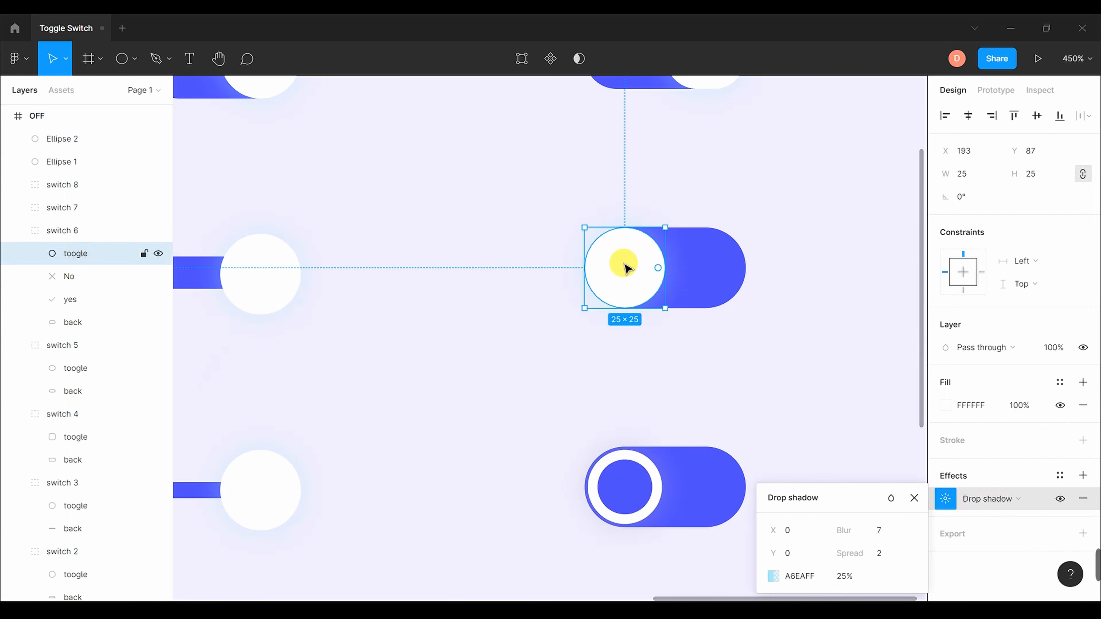
pyautogui.moveTo(625, 266); pyautogui.dragTo(706, 265)
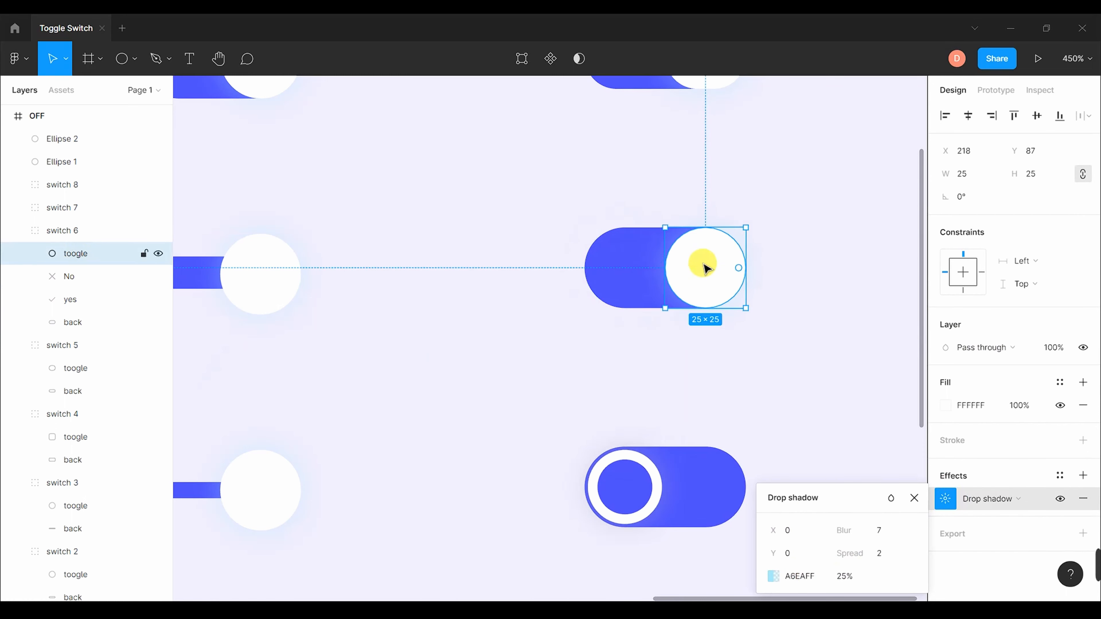
# - Set the layer opacity of switch 6's yes check mark to 100% and its stroke colour to white FFFFFF
pyautogui.click(105, 299)
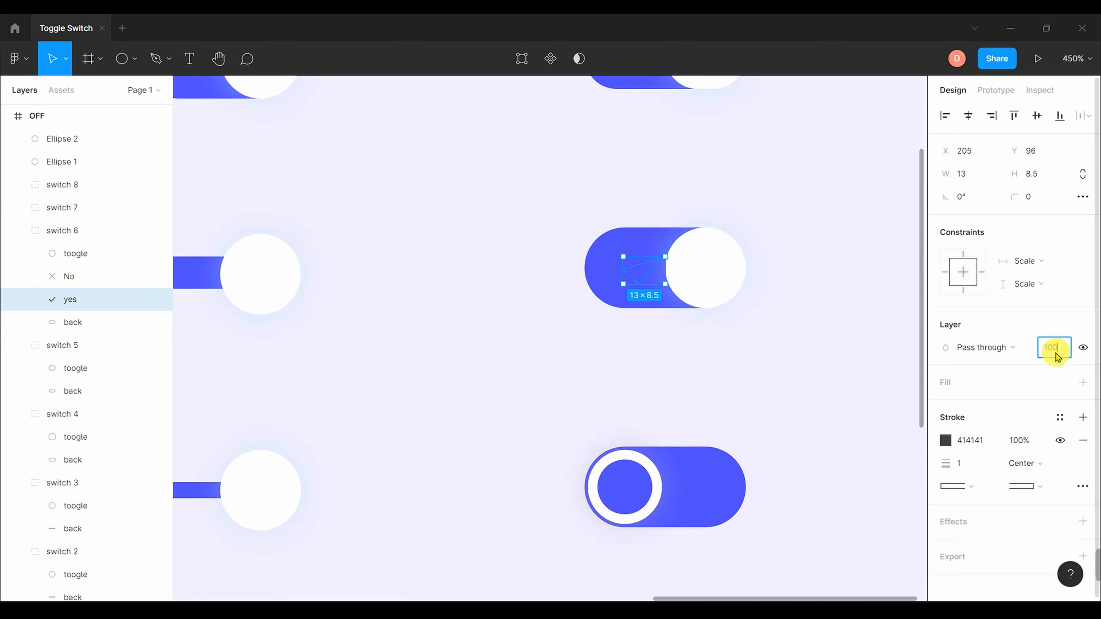
pyautogui.click(945, 441)
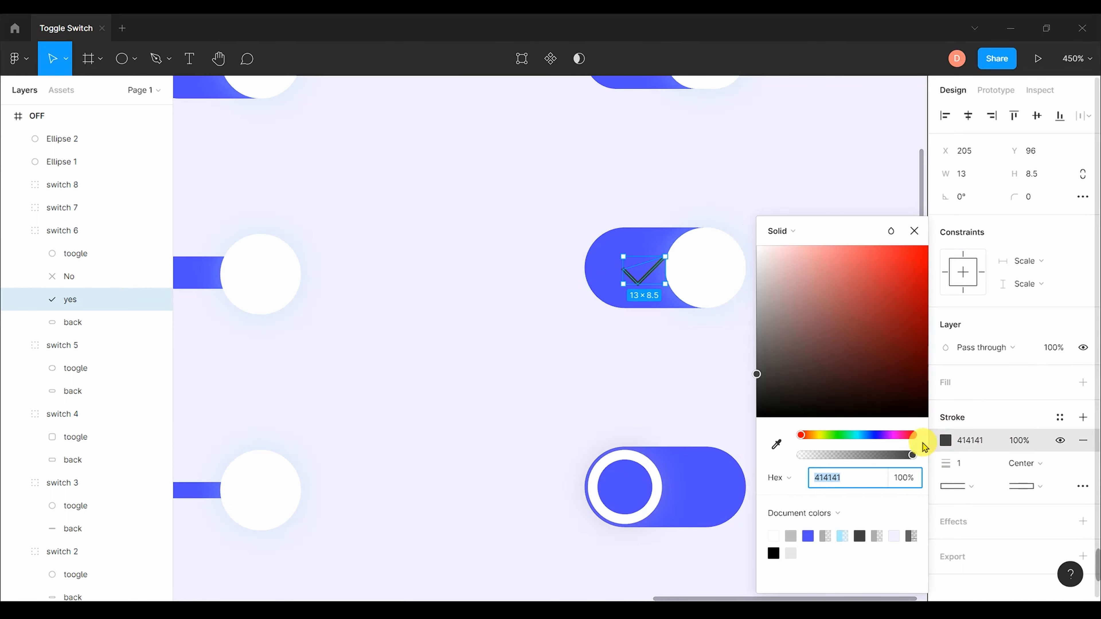
pyautogui.click(775, 534)
pyautogui.click(913, 231)
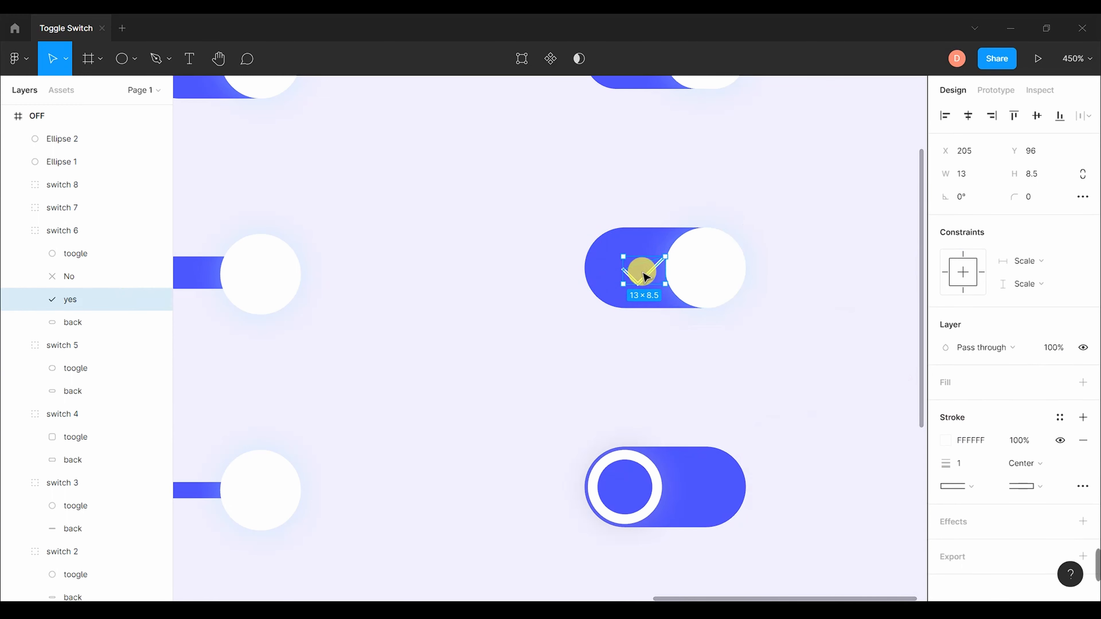
# - Shift switch 6's yes check mark slightly left, away from the toogle circle, to X 202
pyautogui.moveTo(645, 277); pyautogui.dragTo(635, 276)
pyautogui.click(826, 309)
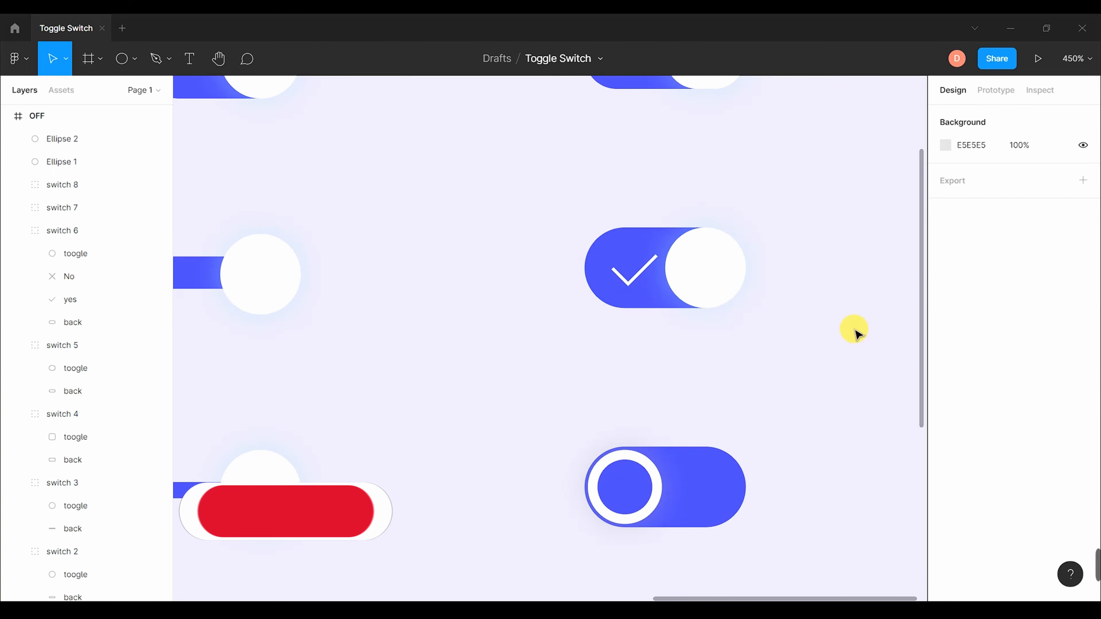
pyautogui.scroll(-5, 798, 374)
# - Give the stroke of switch 6's yes check mark rounded line ends
pyautogui.click(69, 299)
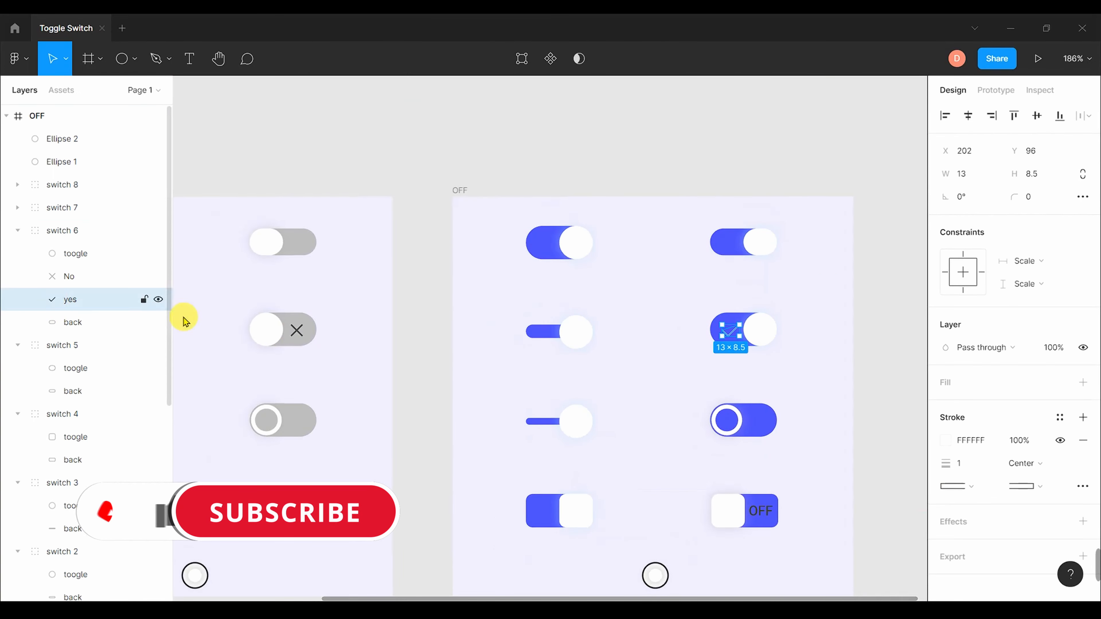
pyautogui.click(971, 485)
pyautogui.click(978, 485)
pyautogui.click(1036, 486)
pyautogui.click(1005, 487)
pyautogui.click(862, 368)
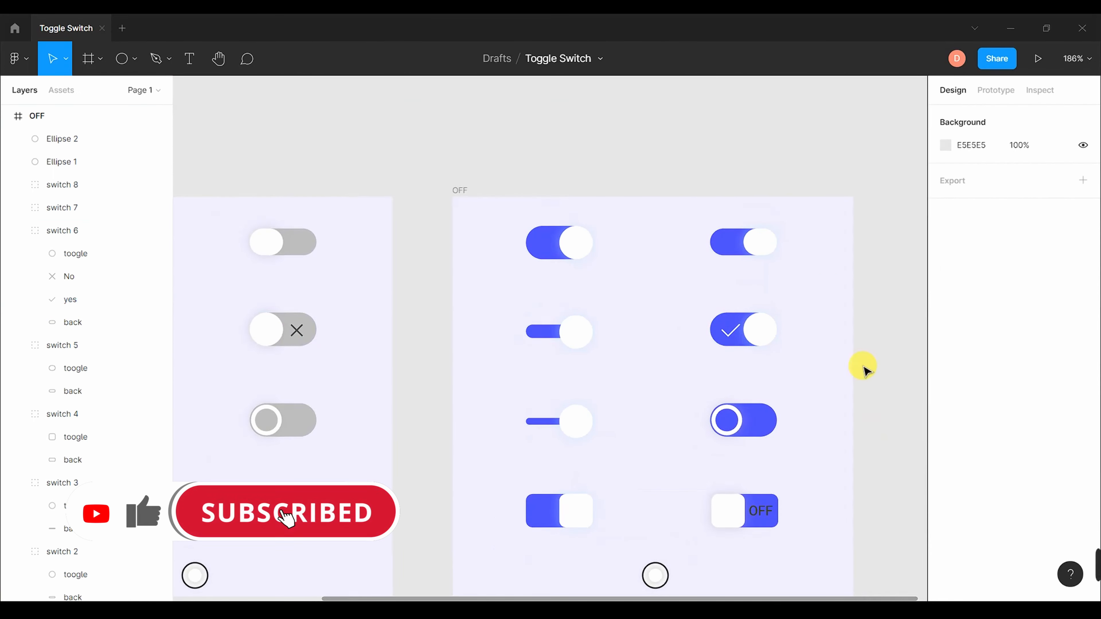
pyautogui.scroll(8, 781, 341)
pyautogui.click(116, 306)
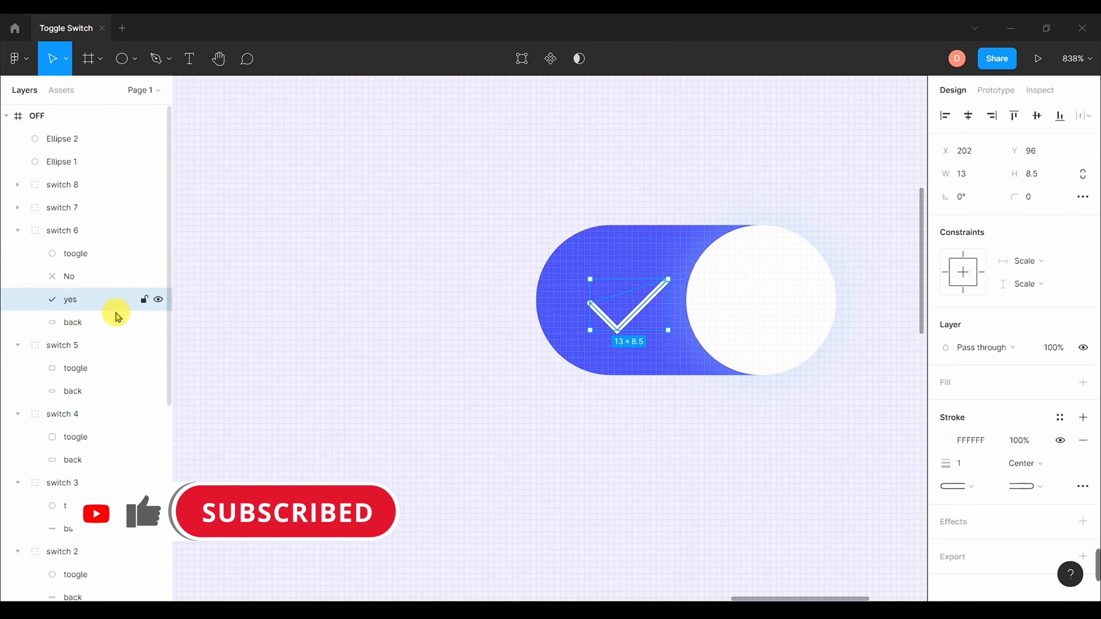
# - Try other stroke alignments, including Outside, on switch 6's yes check mark and return it to Center
pyautogui.click(1040, 464)
pyautogui.click(1041, 477)
pyautogui.click(1040, 468)
pyautogui.click(1050, 483)
pyautogui.click(1044, 463)
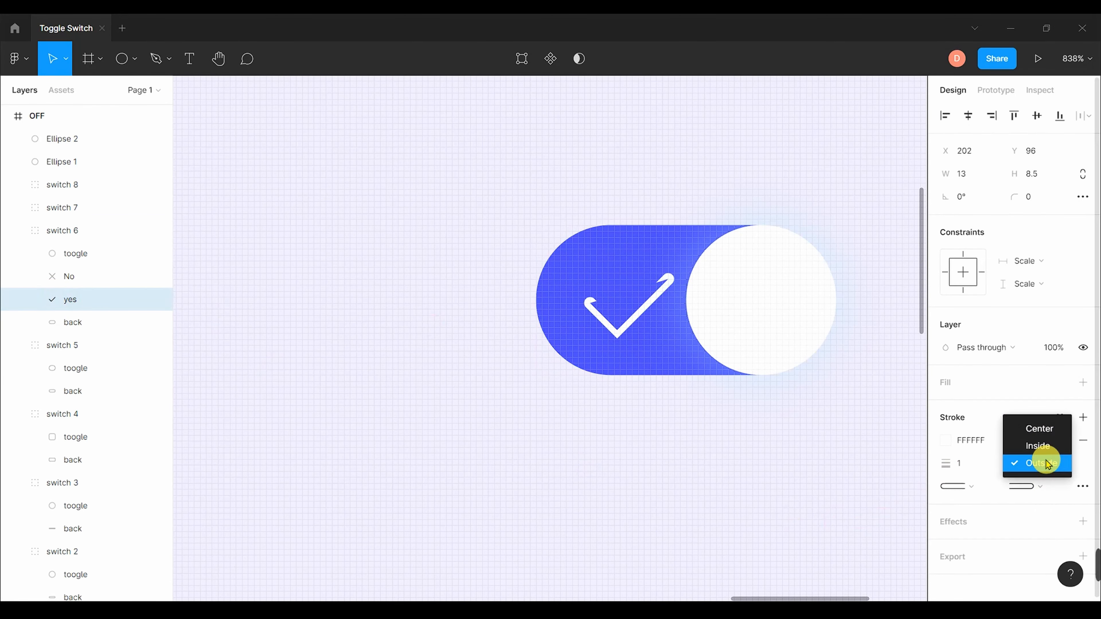
pyautogui.click(1034, 429)
# - Move switch 7's toogle ring to the track's right end at X 219 and open its drop shadow settings
pyautogui.scroll(-5, 819, 434)
pyautogui.scroll(-5, 887, 489)
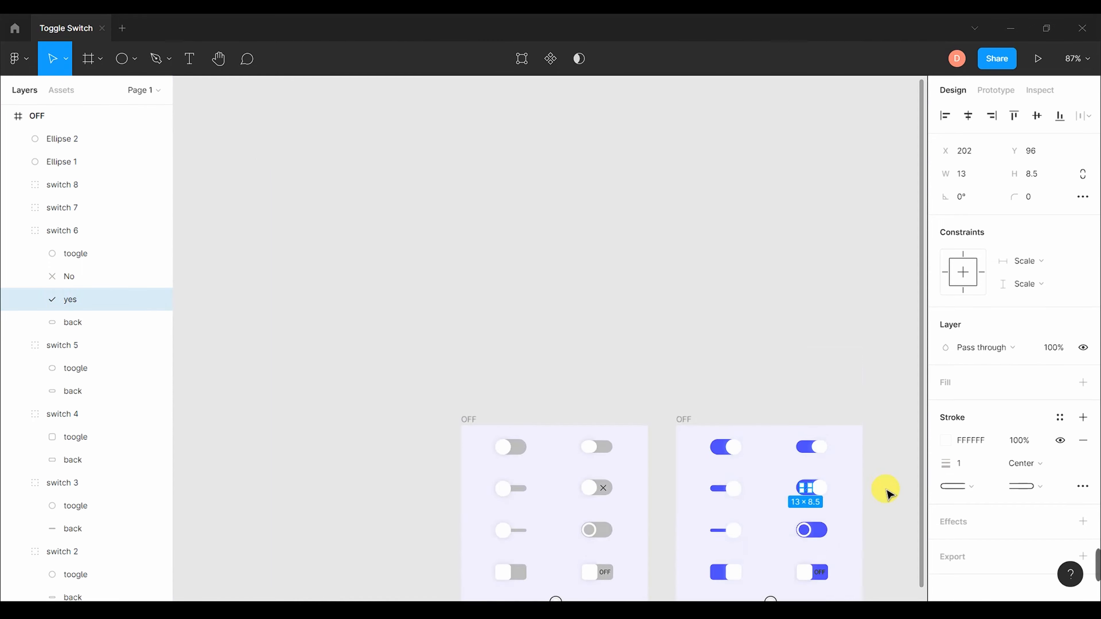
pyautogui.scroll(5, 895, 532)
pyautogui.scroll(5, 687, 302)
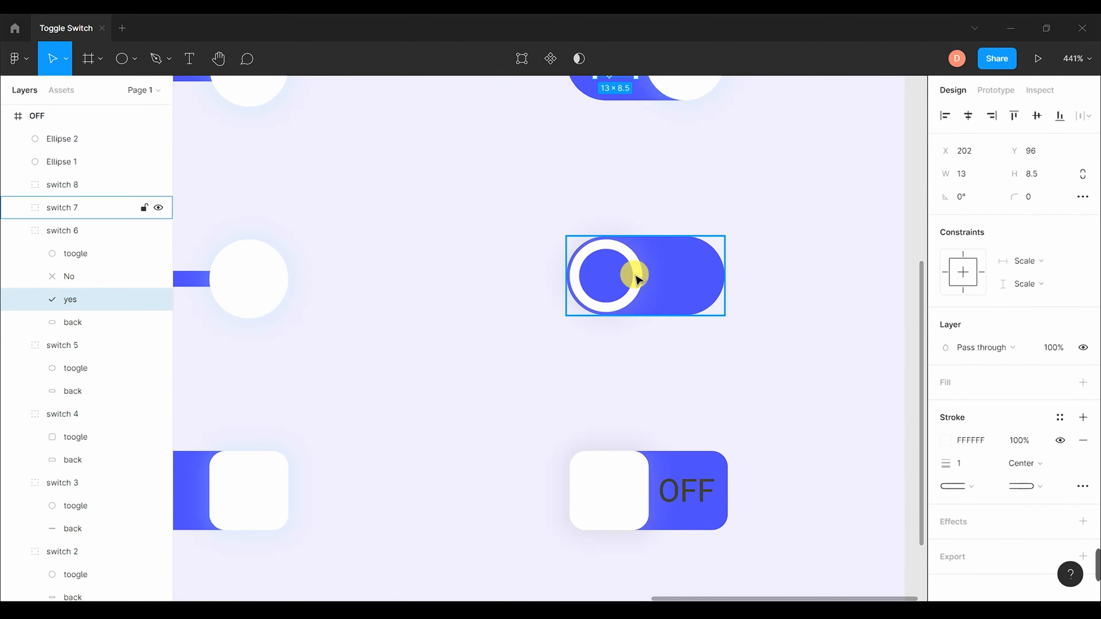
pyautogui.click(634, 277)
pyautogui.click(26, 208)
pyautogui.click(66, 231)
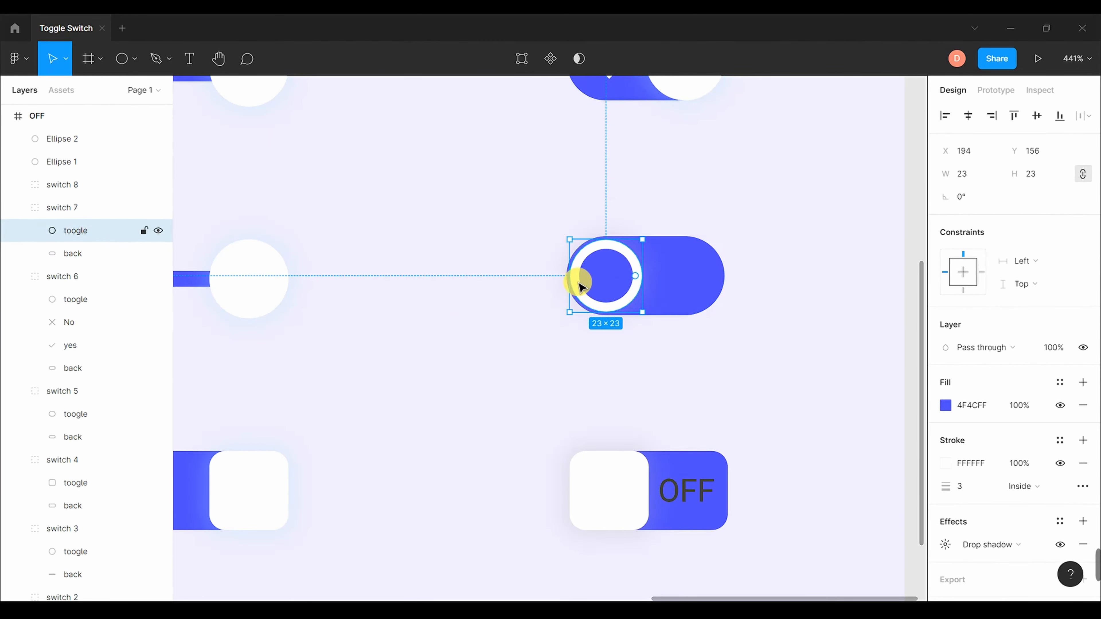
pyautogui.moveTo(598, 284); pyautogui.dragTo(678, 285)
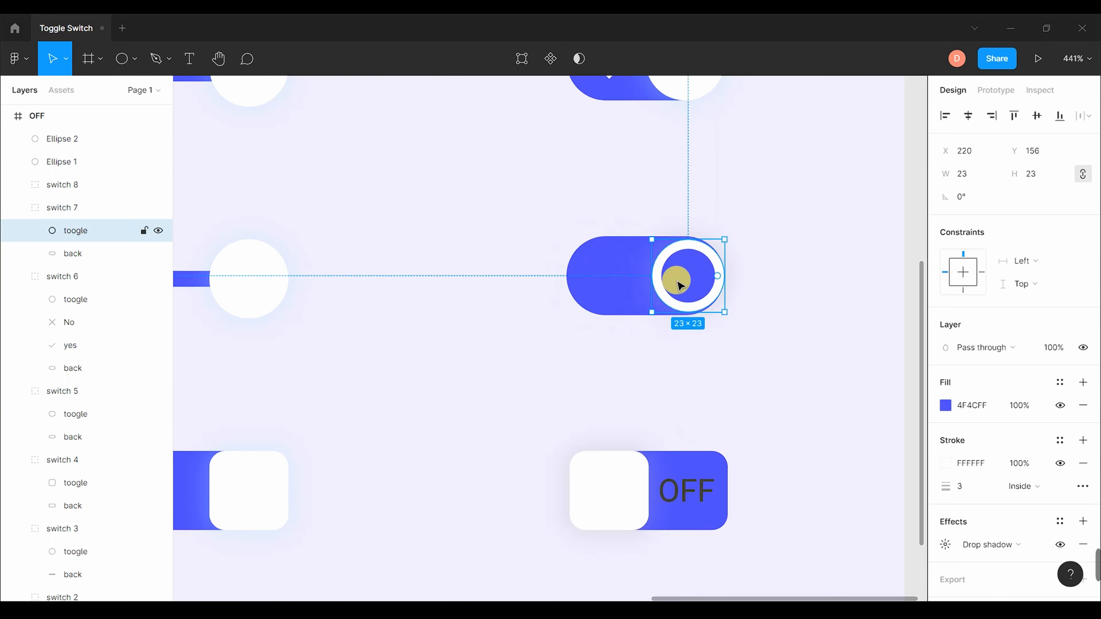
pyautogui.press('Left')
pyautogui.click(945, 545)
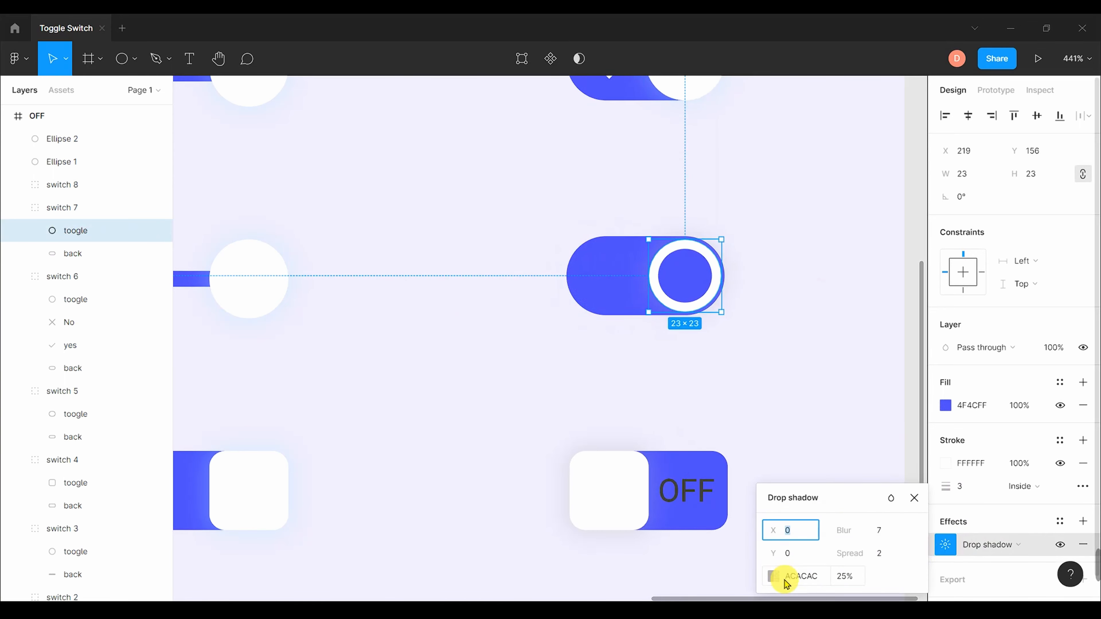
pyautogui.click(779, 290)
# - Group the two ellipses of the small circular button in the grey OFF frame and name the group toggle
pyautogui.scroll(-5, 779, 312)
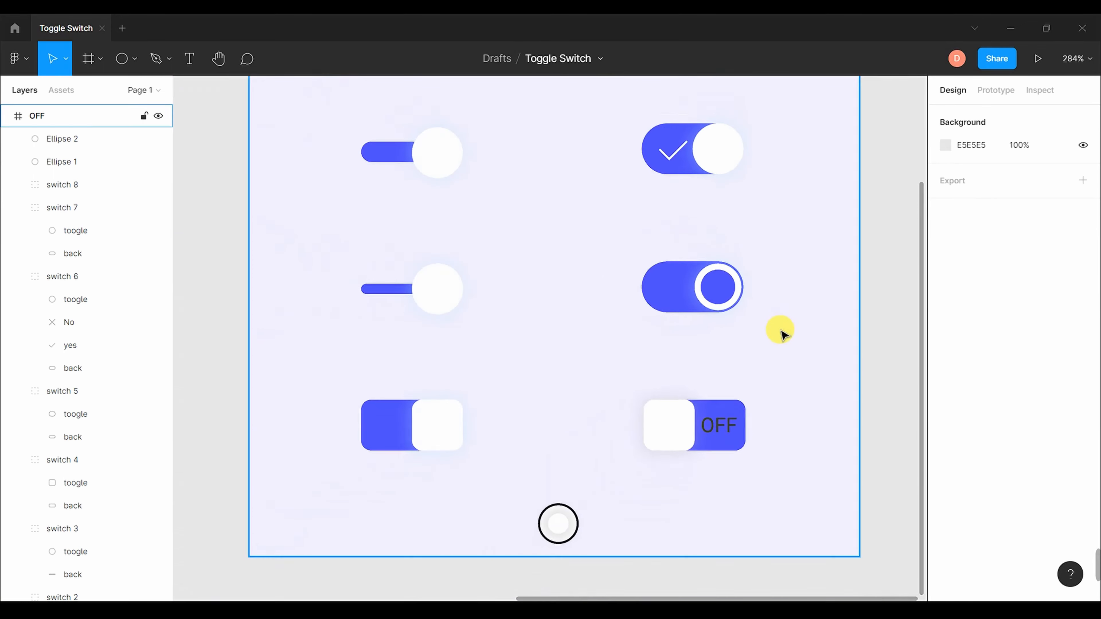
pyautogui.scroll(5, 787, 384)
pyautogui.scroll(-4, 788, 377)
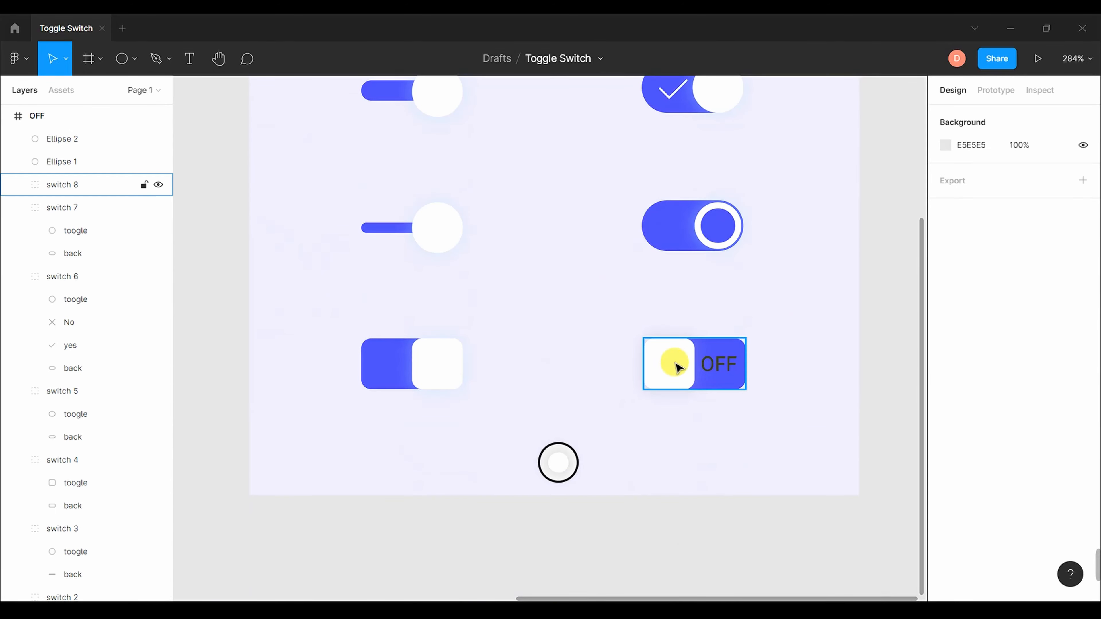
pyautogui.scroll(5, 818, 356)
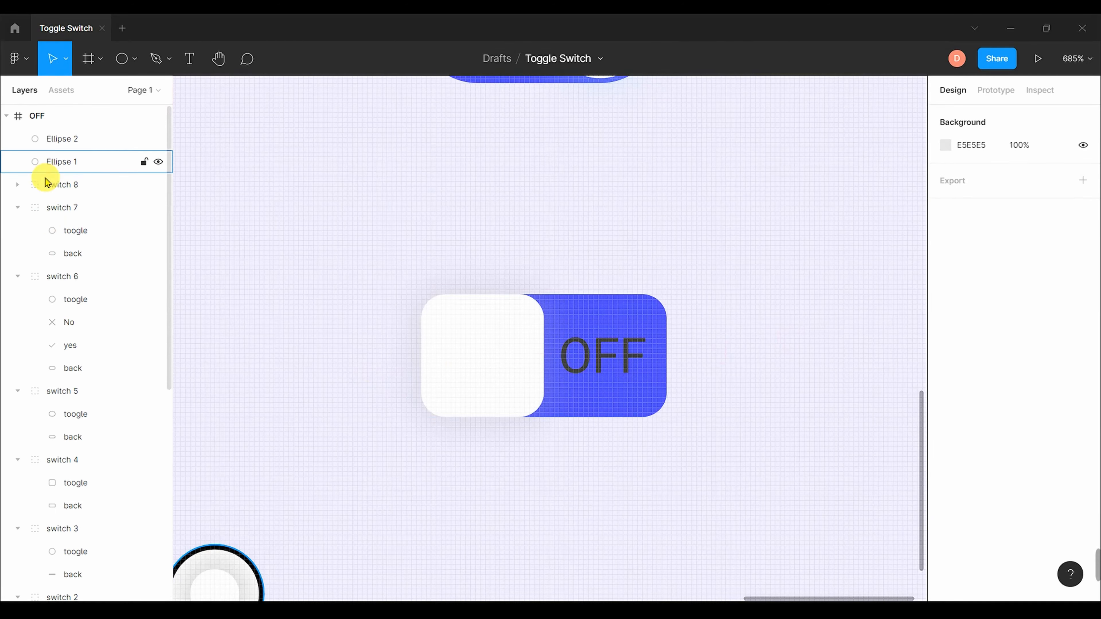
pyautogui.click(65, 162)
pyautogui.scroll(-8, 739, 439)
pyautogui.scroll(-2, 739, 439)
pyautogui.click(343, 440)
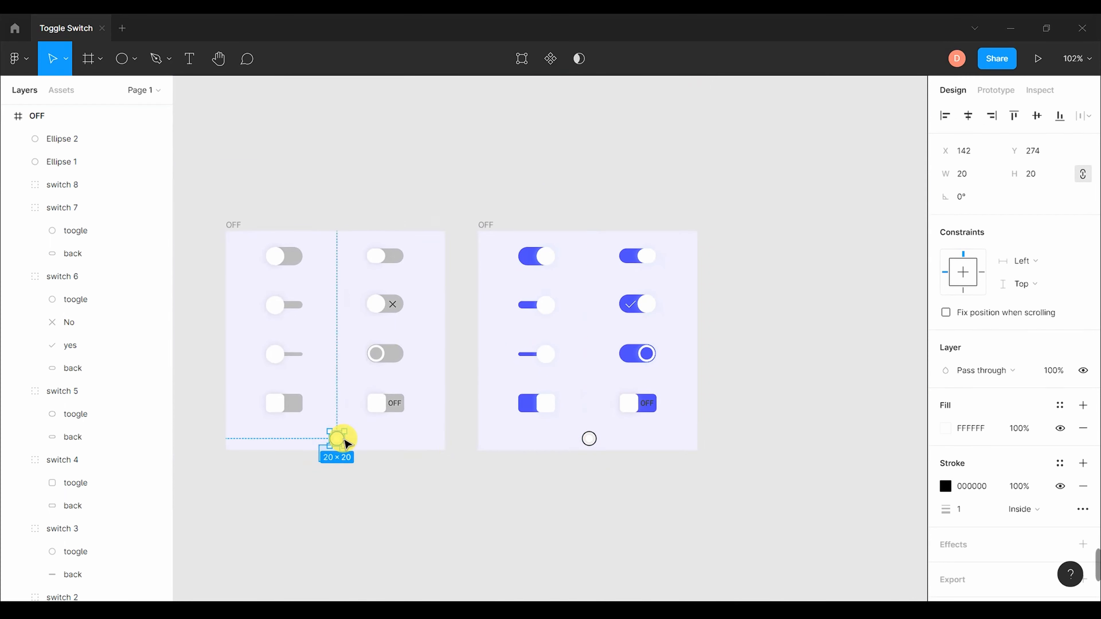
pyautogui.keyDown('shift'); pyautogui.click(338, 439); pyautogui.keyUp('shift')
pyautogui.hotkey('ctrl', 'g')
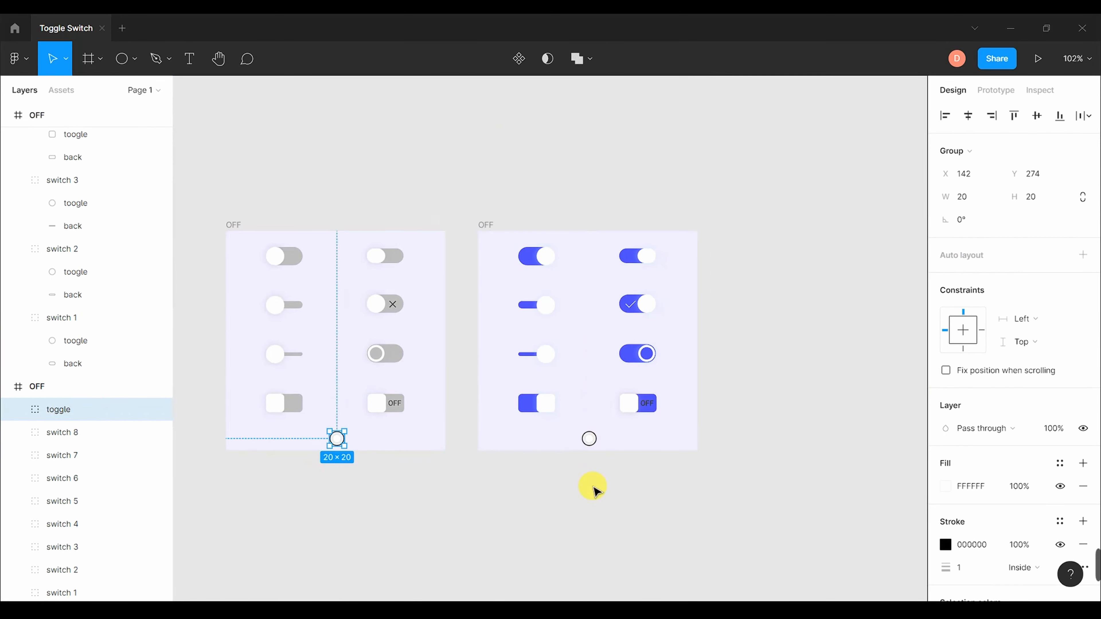
# - Group the two ellipses of the circular button in the blue duplicate frame and name the group toggle
pyautogui.moveTo(570, 424); pyautogui.dragTo(629, 482)
pyautogui.hotkey('ctrl', 'g')
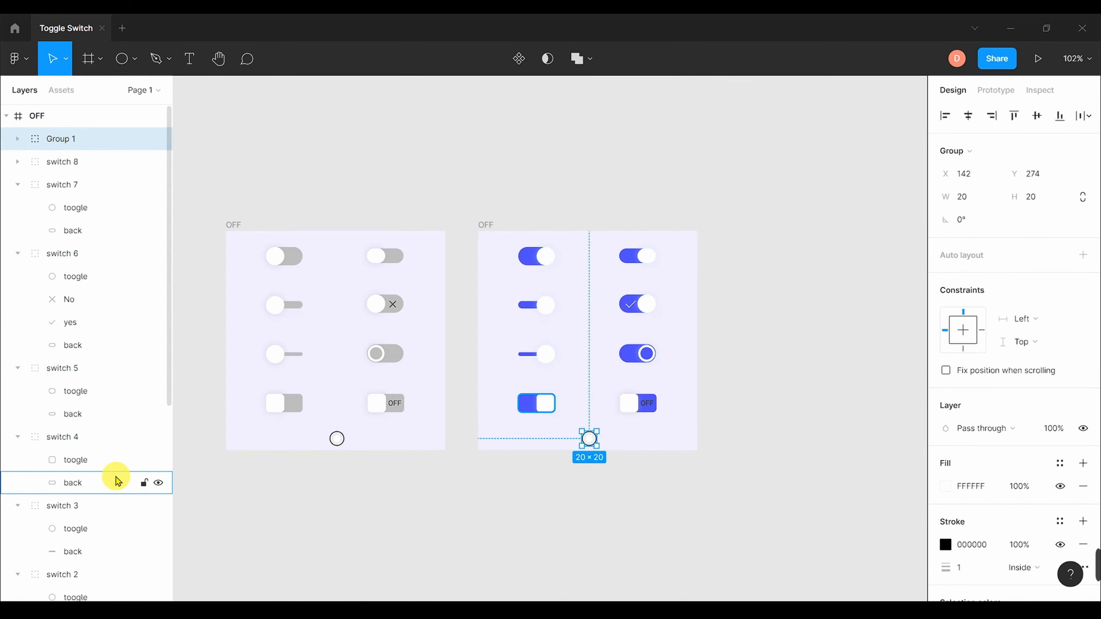
pyautogui.scroll(-7, 89, 479)
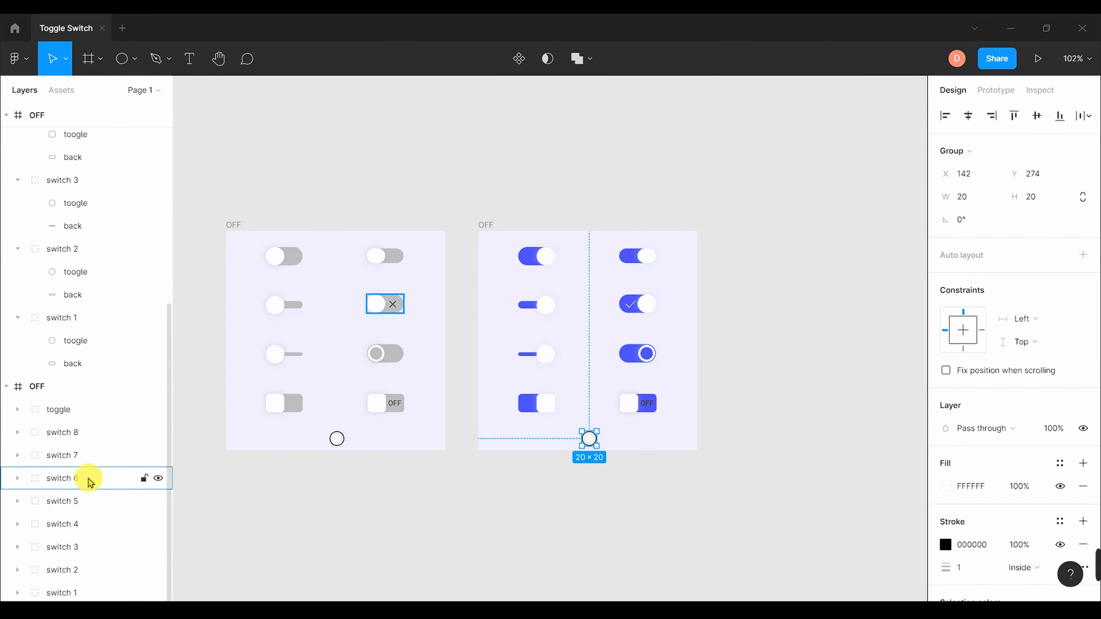
pyautogui.click(82, 410)
pyautogui.click(371, 176)
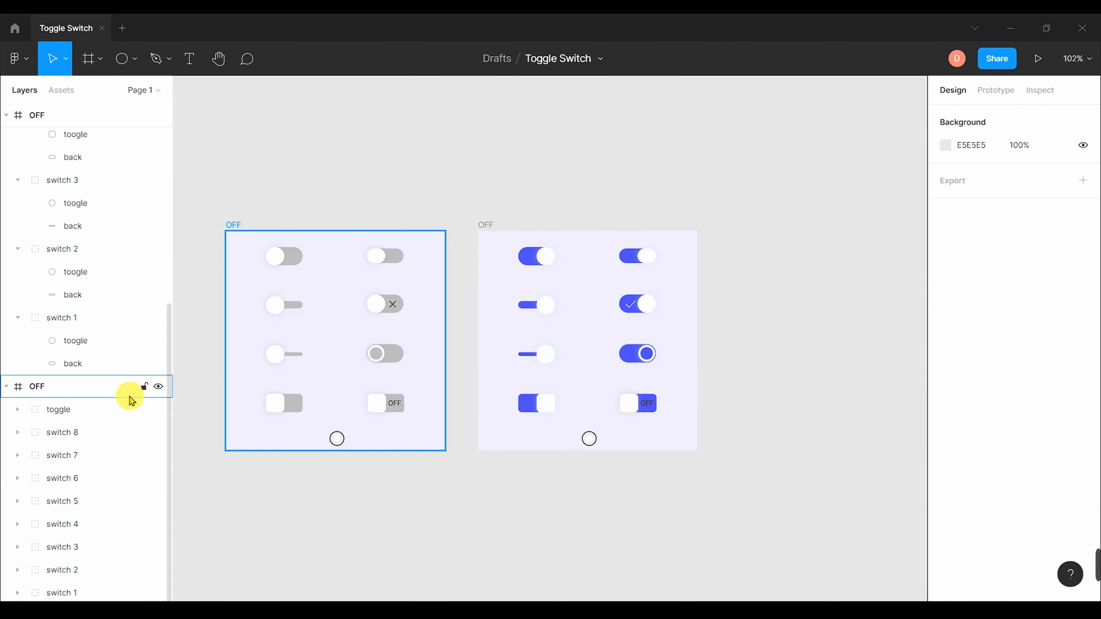
pyautogui.click(104, 414)
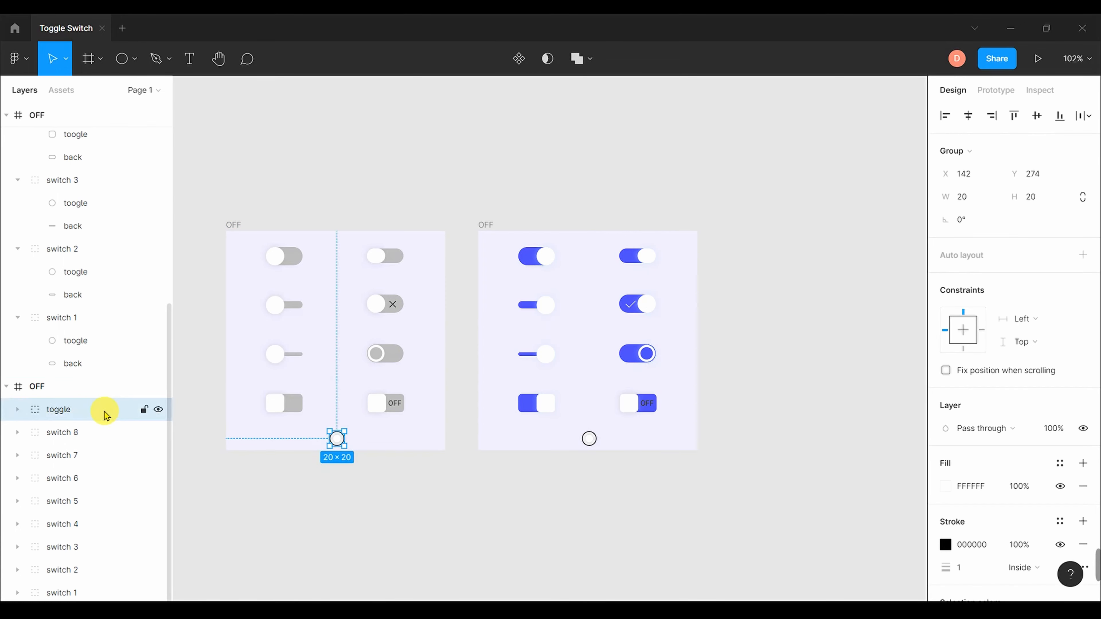
pyautogui.click(287, 507)
pyautogui.doubleClick(69, 411)
pyautogui.scroll(8, 92, 309)
pyautogui.doubleClick(81, 140)
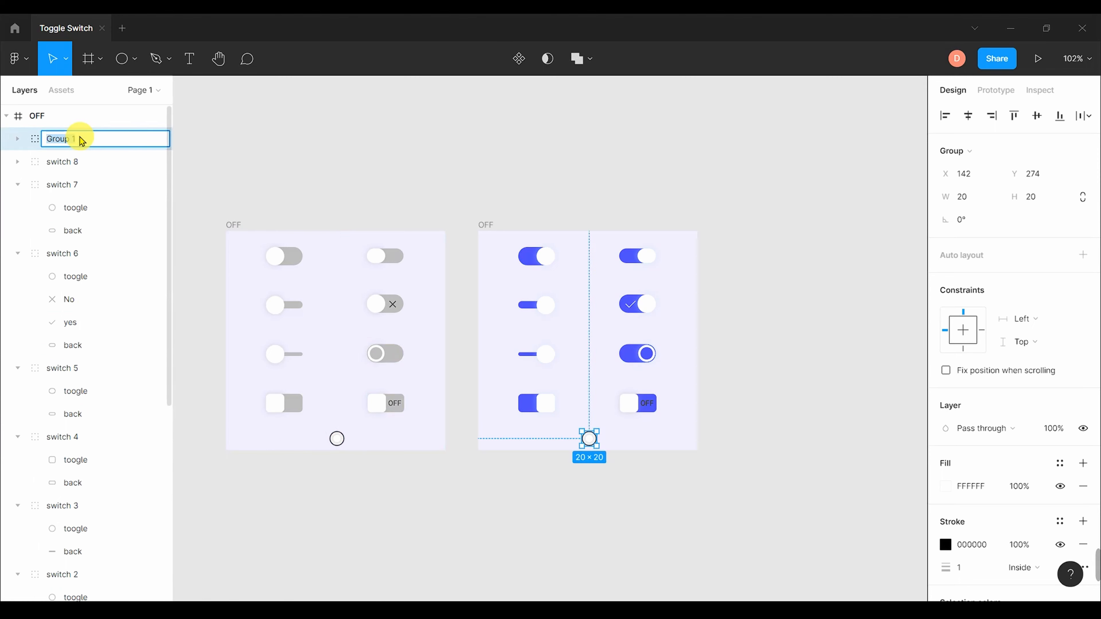
pyautogui.click(361, 119)
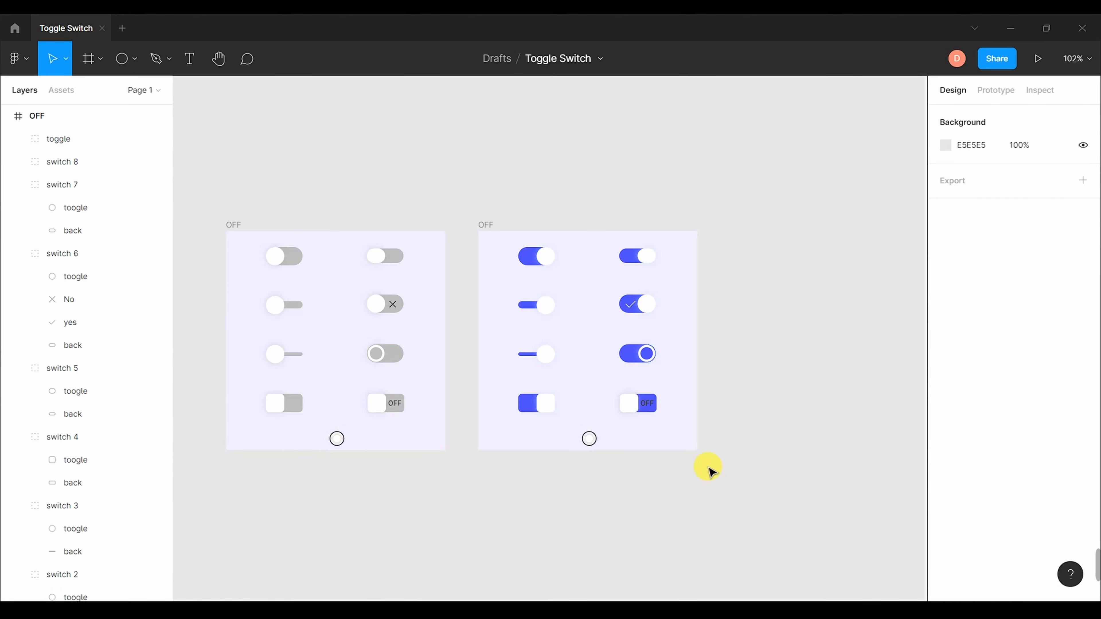
# - Collapse the layer groups of switches 7 through 1 in the blue duplicate frame
pyautogui.click(18, 184)
pyautogui.click(17, 207)
pyautogui.click(17, 230)
pyautogui.click(17, 253)
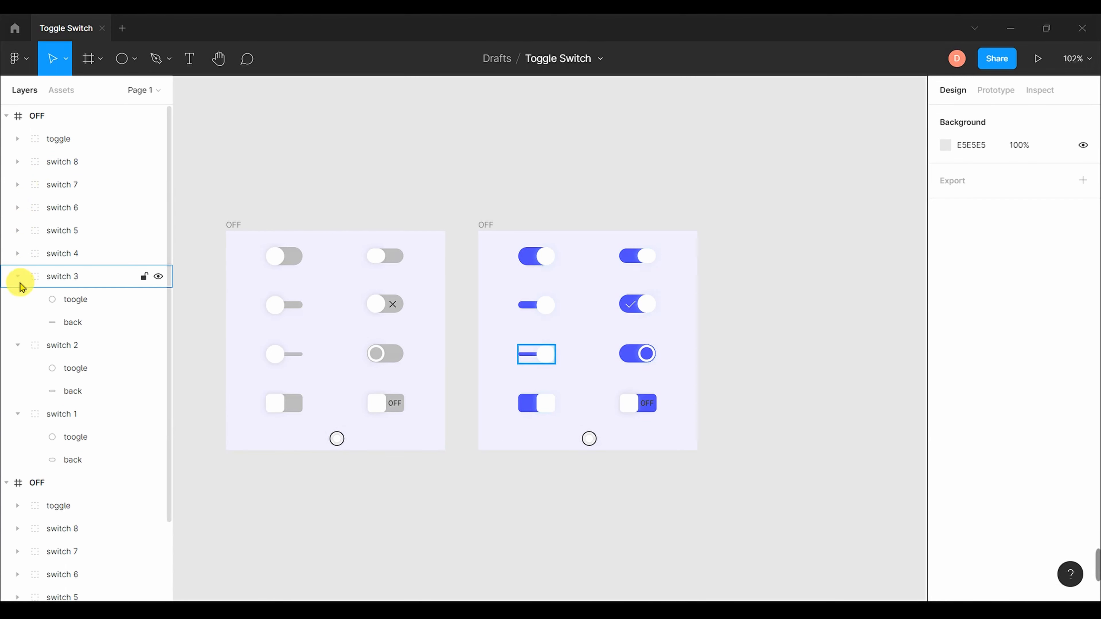
pyautogui.click(18, 278)
pyautogui.click(17, 299)
pyautogui.click(17, 322)
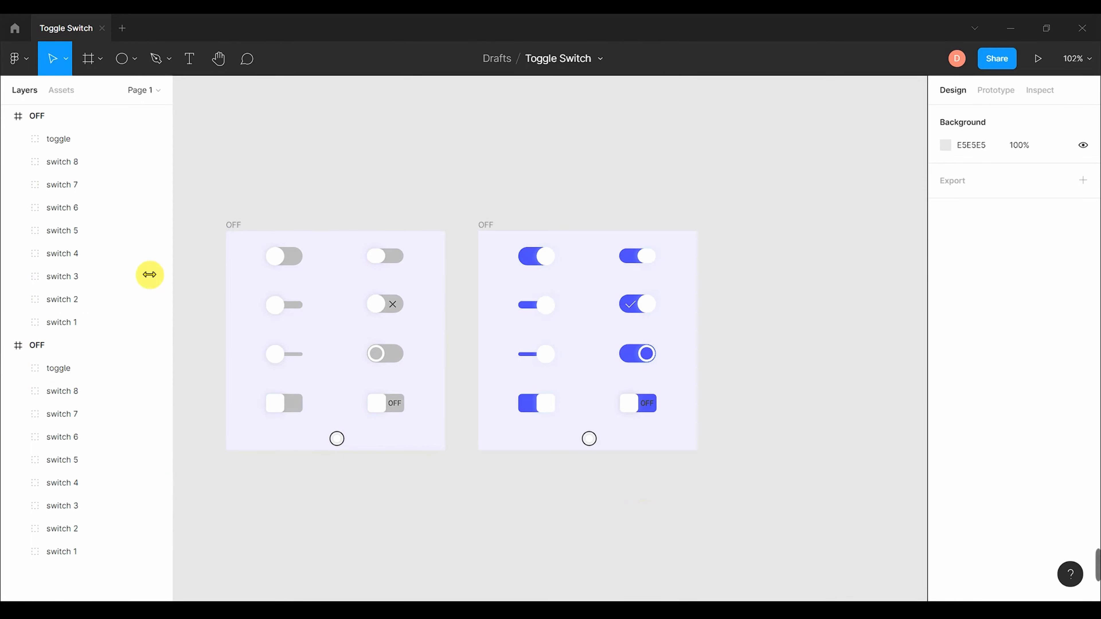
# - Move the toogle square of the blue frame's switch 8 to the track's right end at X 219
pyautogui.click(638, 402)
pyautogui.scroll(8, 607, 404)
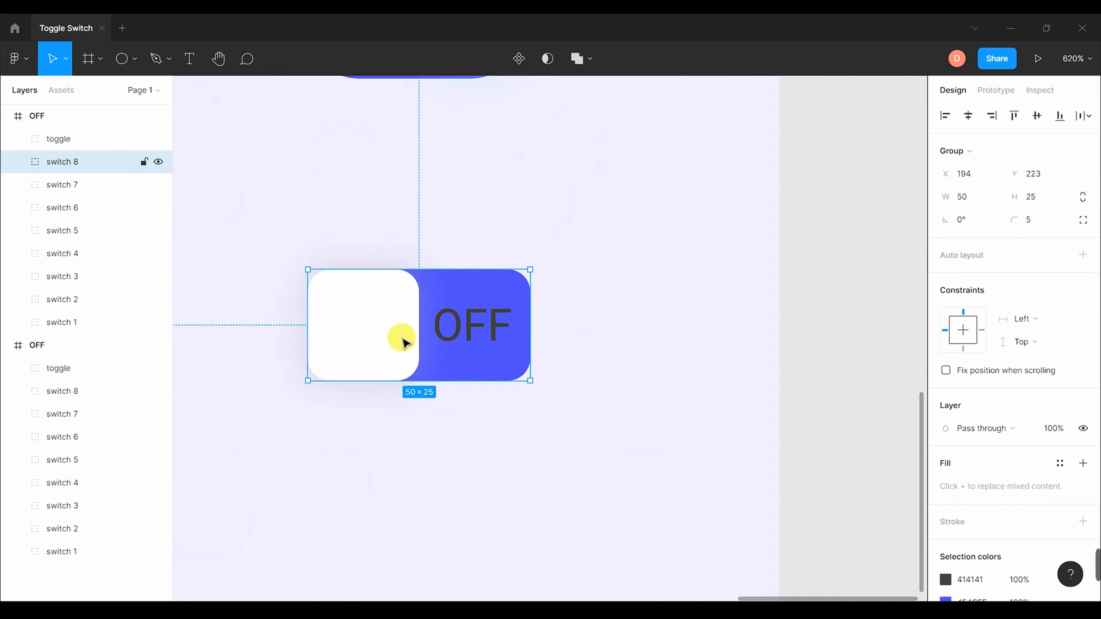
pyautogui.click(17, 162)
pyautogui.click(90, 184)
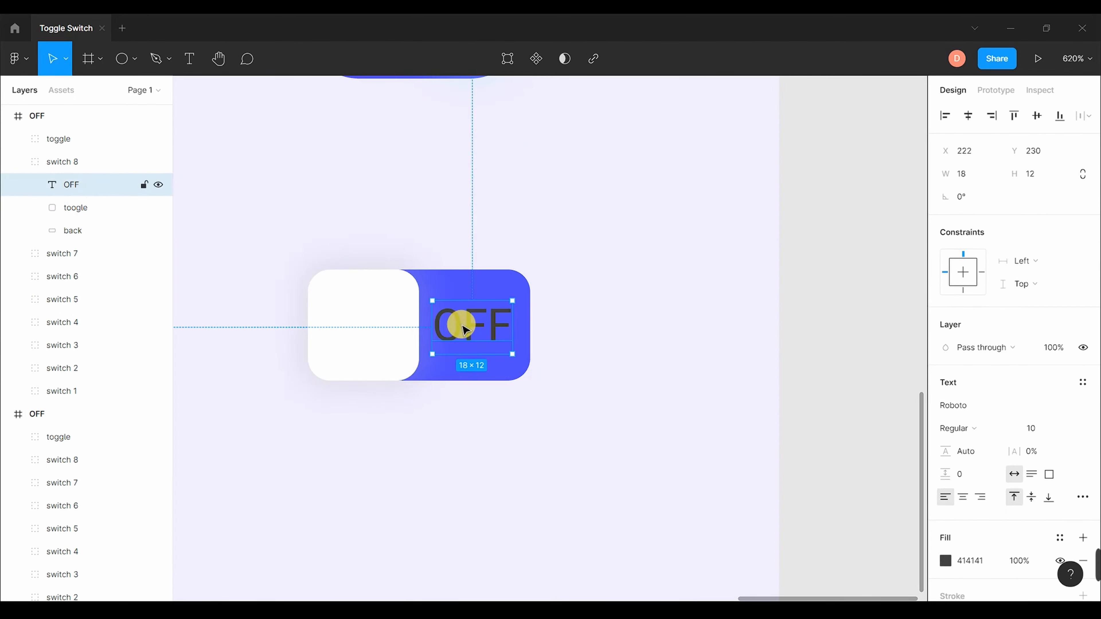
pyautogui.click(101, 213)
pyautogui.moveTo(366, 331)
pyautogui.mouseDown()
pyautogui.moveTo(478, 331)
pyautogui.moveTo(361, 326)
pyautogui.mouseUp()
# - Change switch 8's OFF label to ON and place it on the track's left half at X 200
pyautogui.click(109, 185)
pyautogui.doubleClick(375, 326)
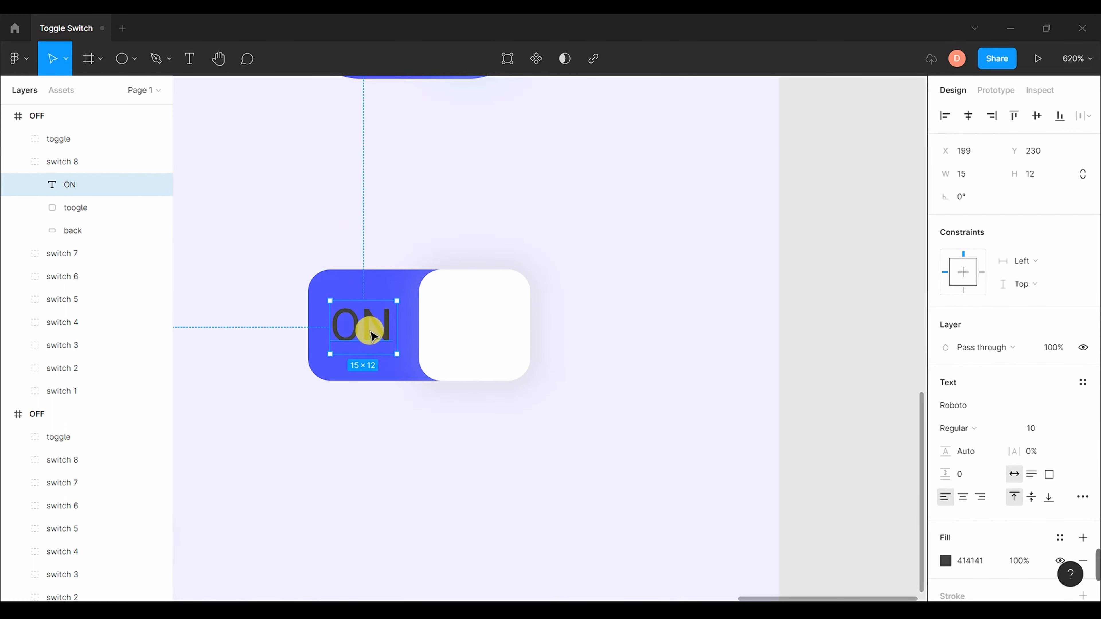
pyautogui.moveTo(371, 335); pyautogui.dragTo(375, 335)
# - Set the fill of switch 8's ON label to white from the document colours
pyautogui.click(945, 561)
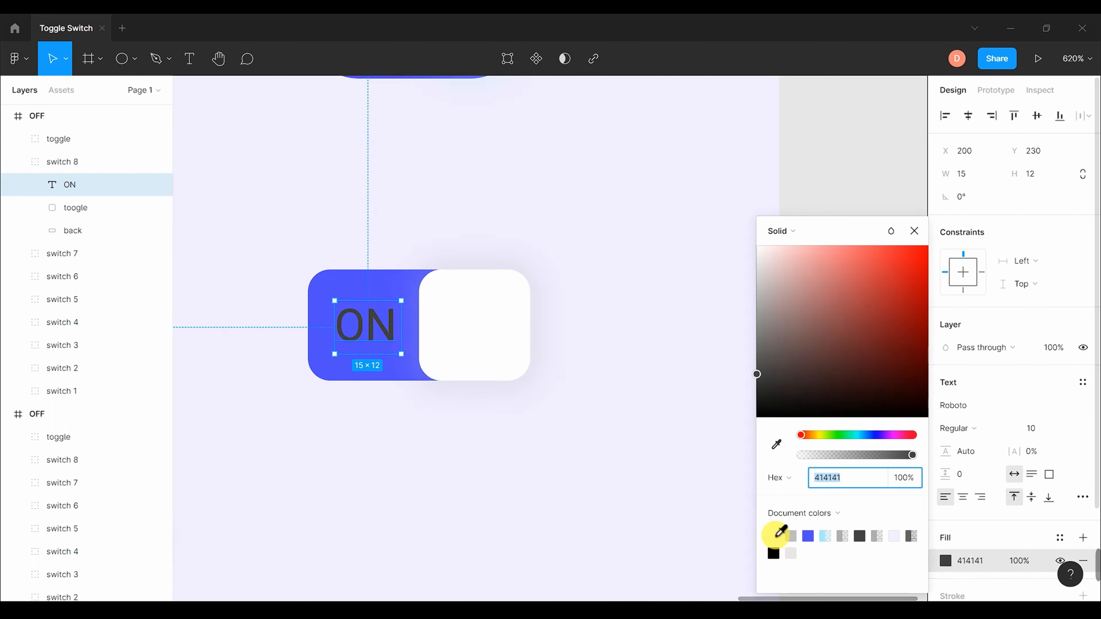
pyautogui.click(776, 537)
pyautogui.click(914, 231)
pyautogui.click(546, 386)
# - Copy the drop shadow colour A6EAFF from the toogle square of the blue frame's switch 4
pyautogui.scroll(-5, 597, 214)
pyautogui.click(294, 372)
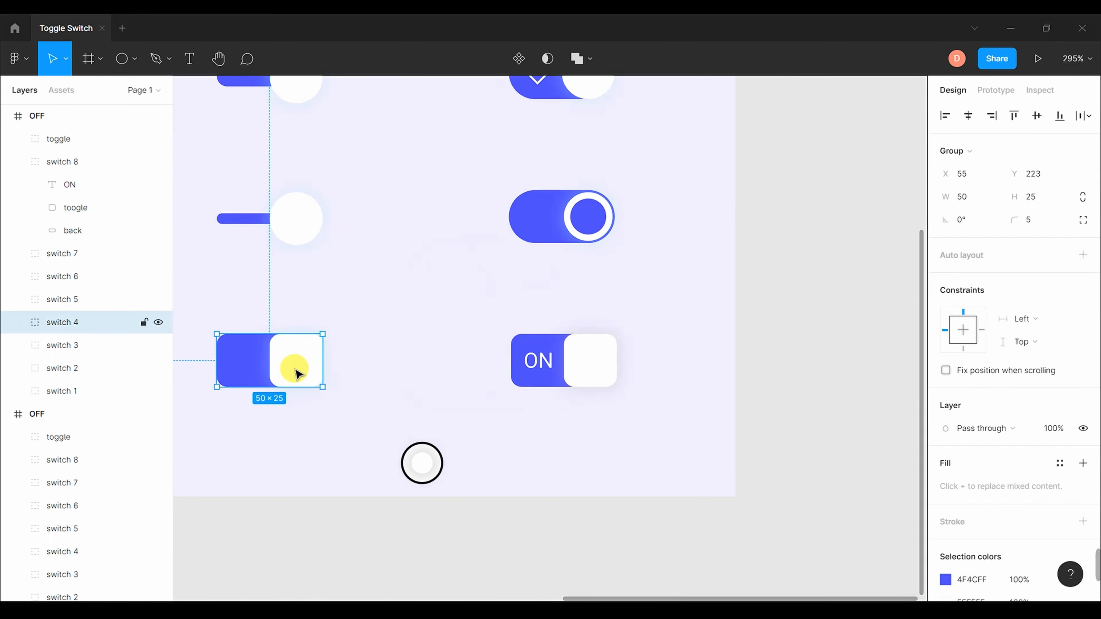
pyautogui.click(25, 322)
pyautogui.click(74, 345)
pyautogui.click(945, 499)
pyautogui.click(800, 576)
pyautogui.hotkey('ctrl', 'c')
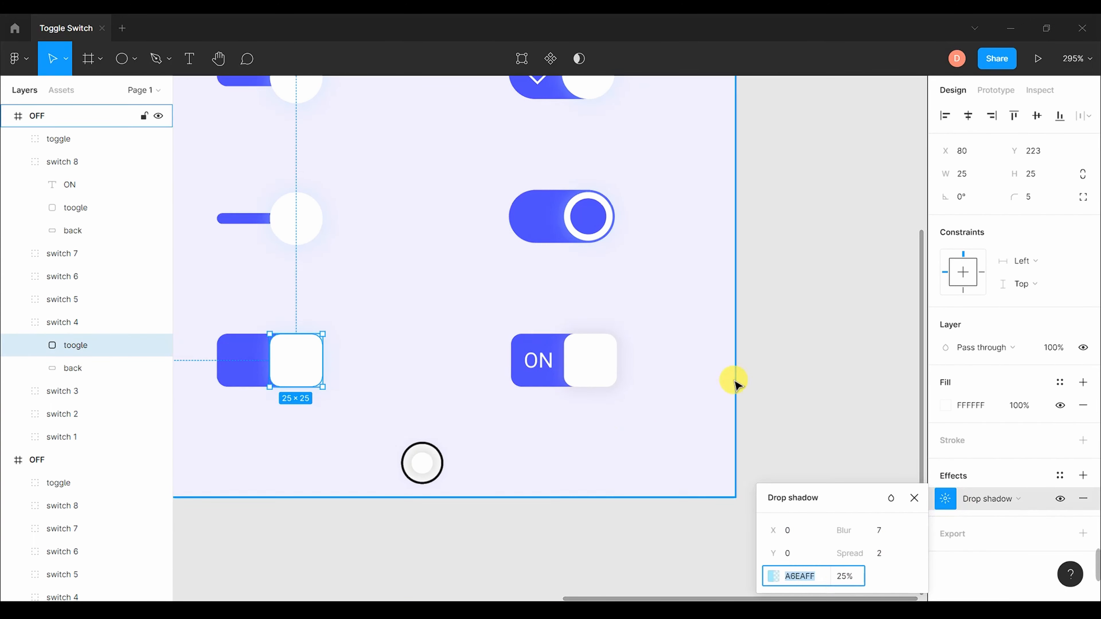
# - Set the drop shadow colour of switch 8's toogle square to A6EAFF
pyautogui.click(538, 360)
pyautogui.click(25, 161)
pyautogui.click(73, 207)
pyautogui.click(946, 499)
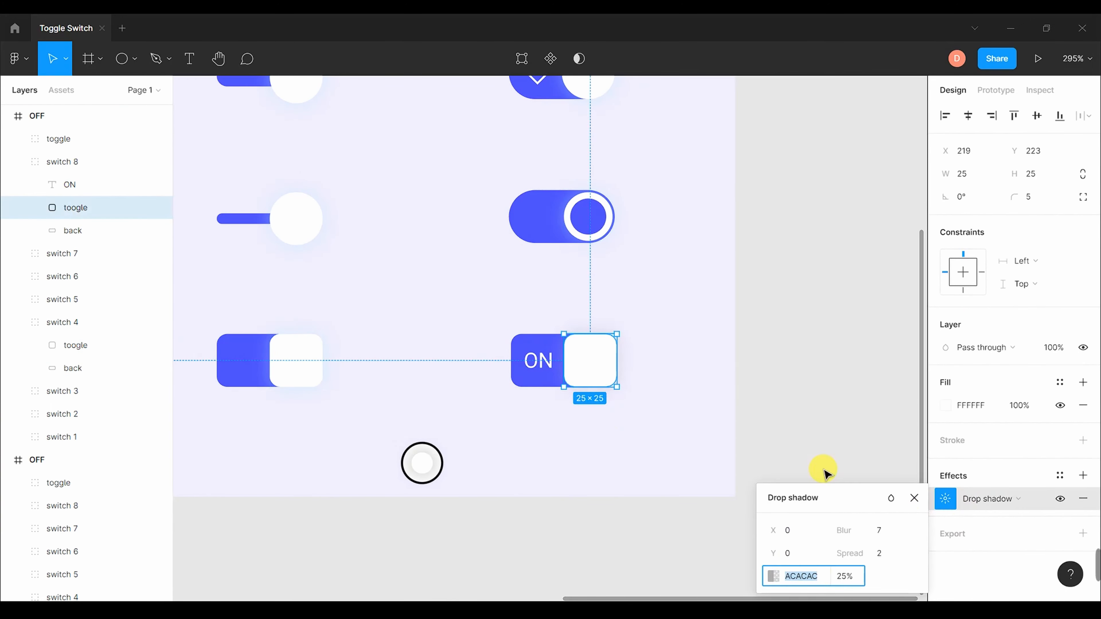
pyautogui.hotkey('ctrl', 'v')
pyautogui.press('Return')
pyautogui.click(913, 499)
pyautogui.click(775, 390)
# - Fill the circular button's inner circle, Ellipse 2, with the blue sampled from switch 7's track
pyautogui.doubleClick(422, 462)
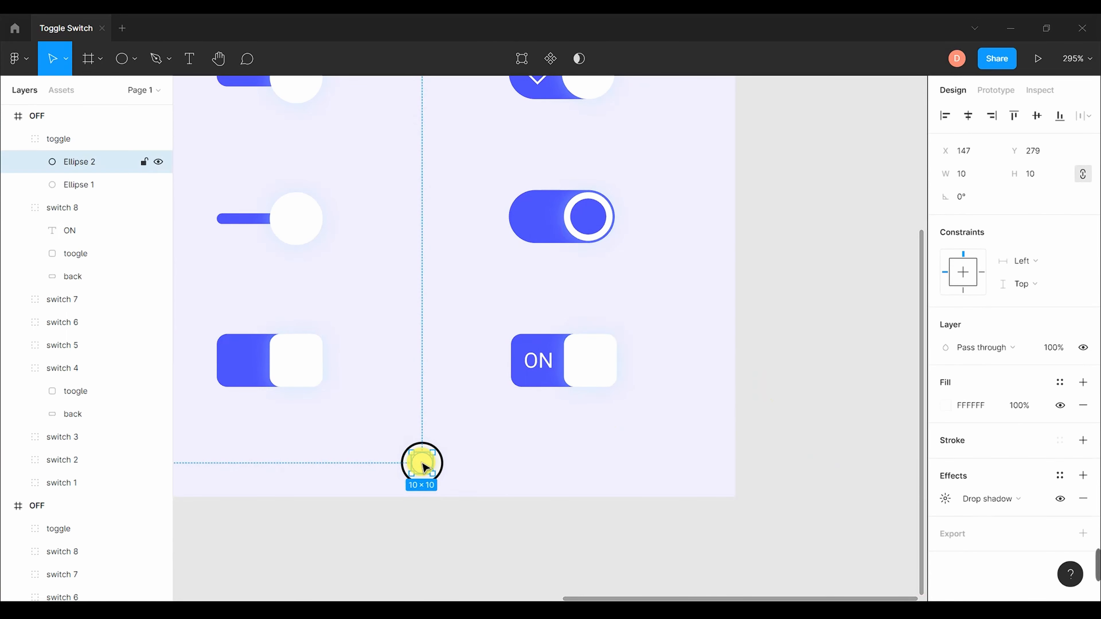
pyautogui.click(945, 405)
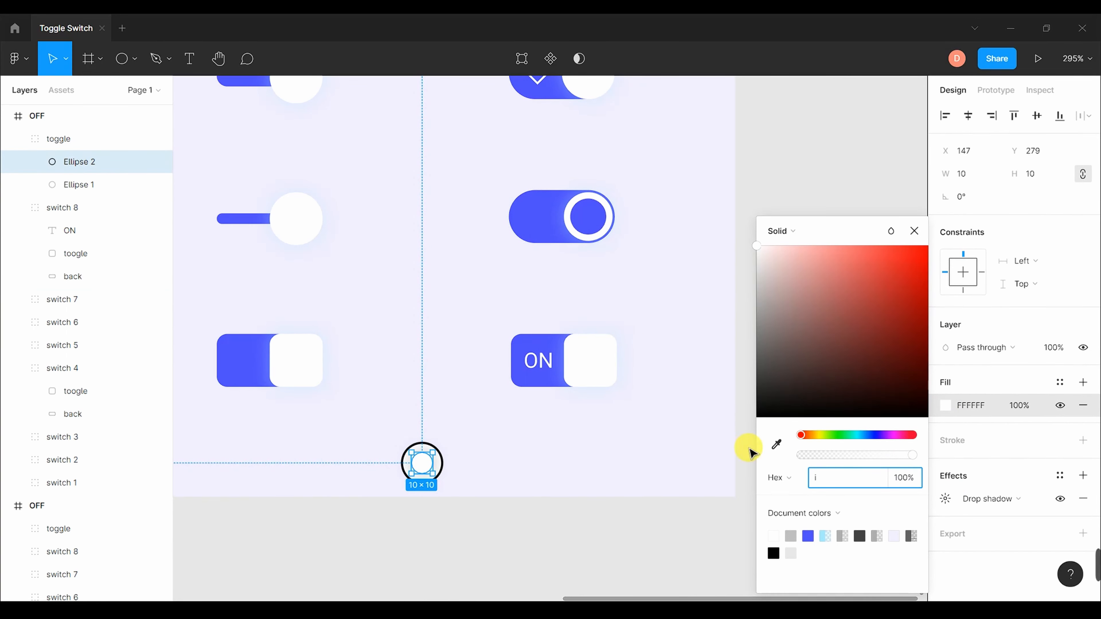
pyautogui.click(776, 445)
pyautogui.click(540, 206)
pyautogui.click(779, 389)
# - Rename the blue duplicate frame from OFF to ON
pyautogui.hotkey('shift', '1')
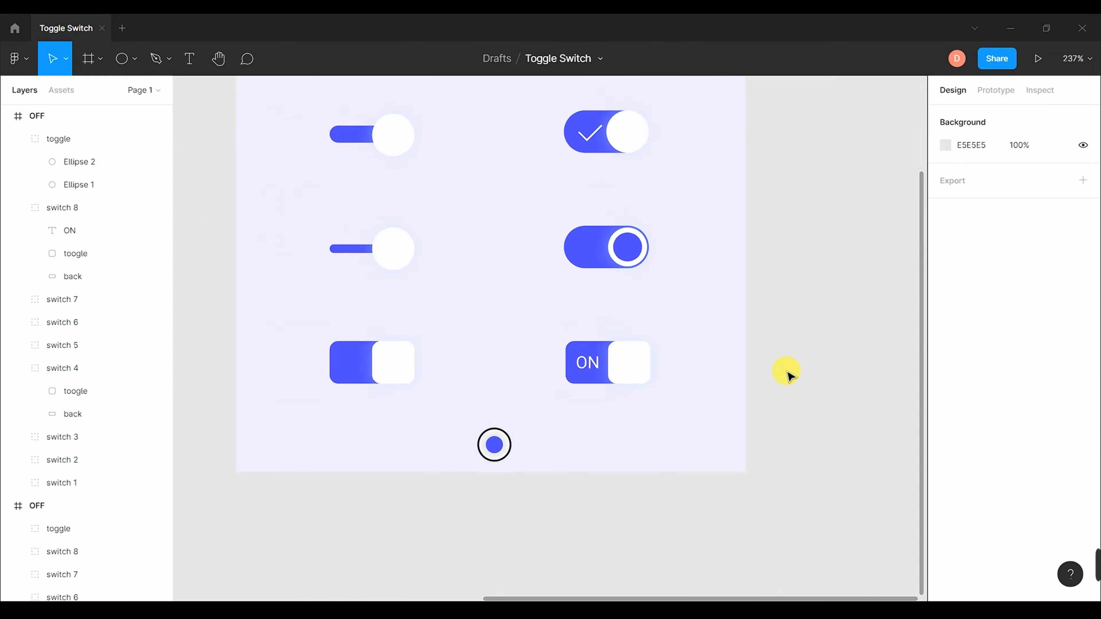
pyautogui.scroll(7, 796, 411)
pyautogui.click(483, 352)
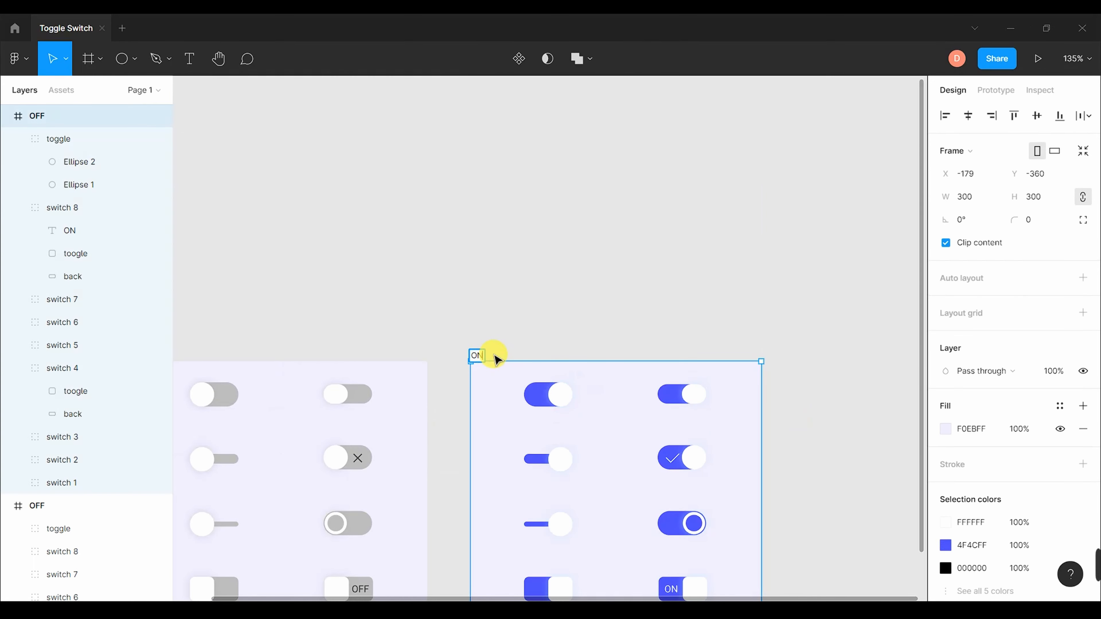
# - Rename the toogle layers of switches 8 and 7 in the ON frame to toggle
pyautogui.doubleClick(73, 141)
pyautogui.hotkey('ctrl', 'c')
pyautogui.doubleClick(76, 254)
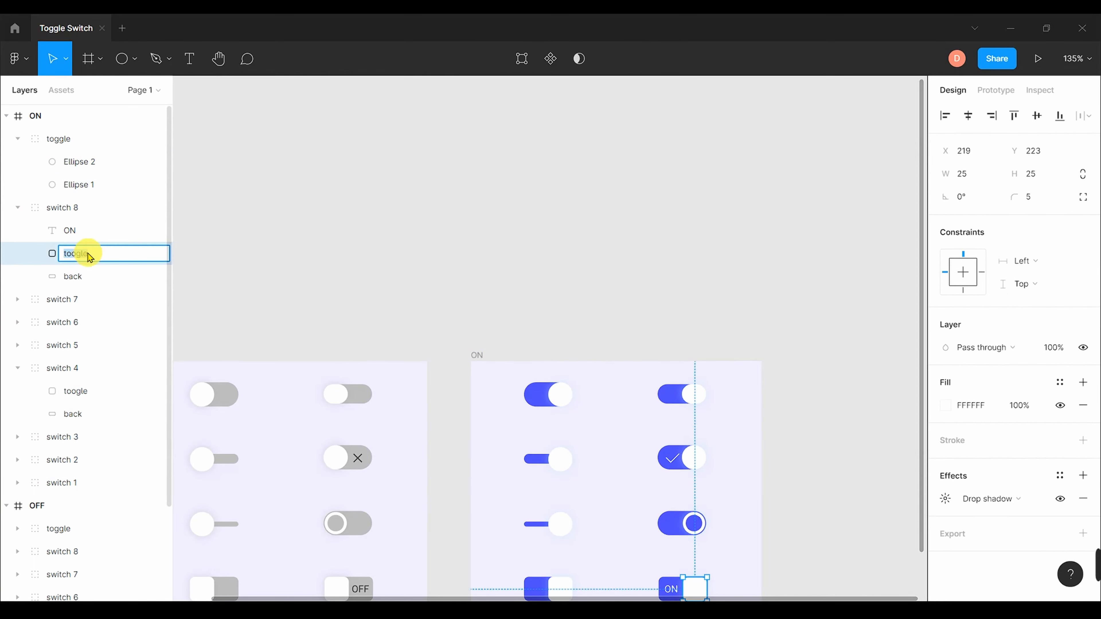
pyautogui.write('toggle')
pyautogui.click(17, 299)
pyautogui.click(81, 322)
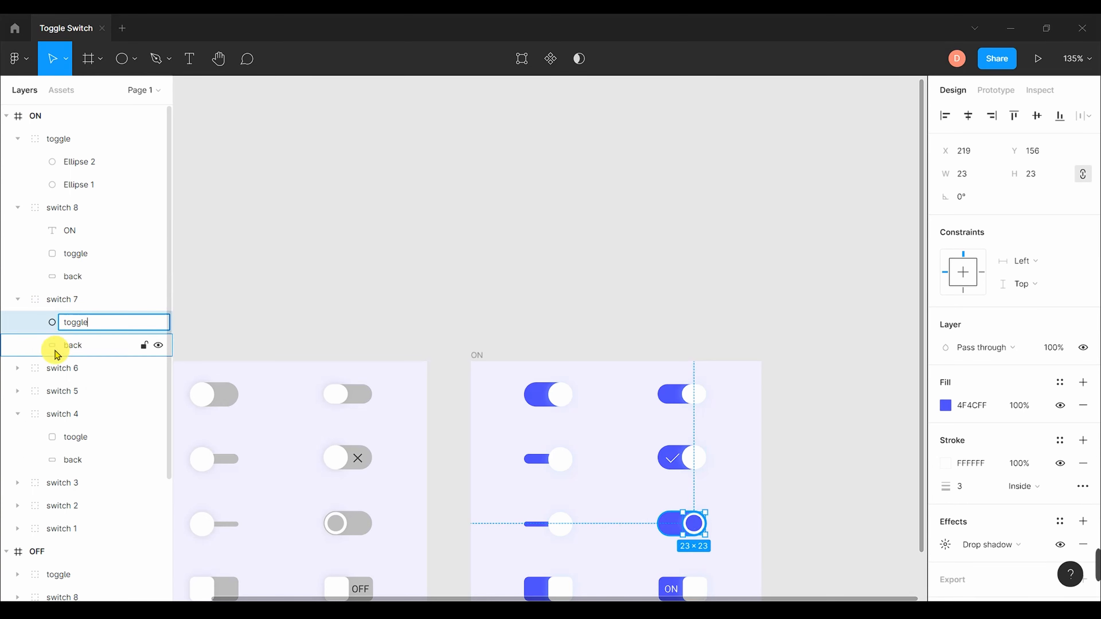
# - Rename the toogle layers of switches 6, 5 and 4 in the ON frame to toggle
pyautogui.click(17, 367)
pyautogui.scroll(-3, 65, 304)
pyautogui.click(87, 249)
pyautogui.scroll(-3, 52, 269)
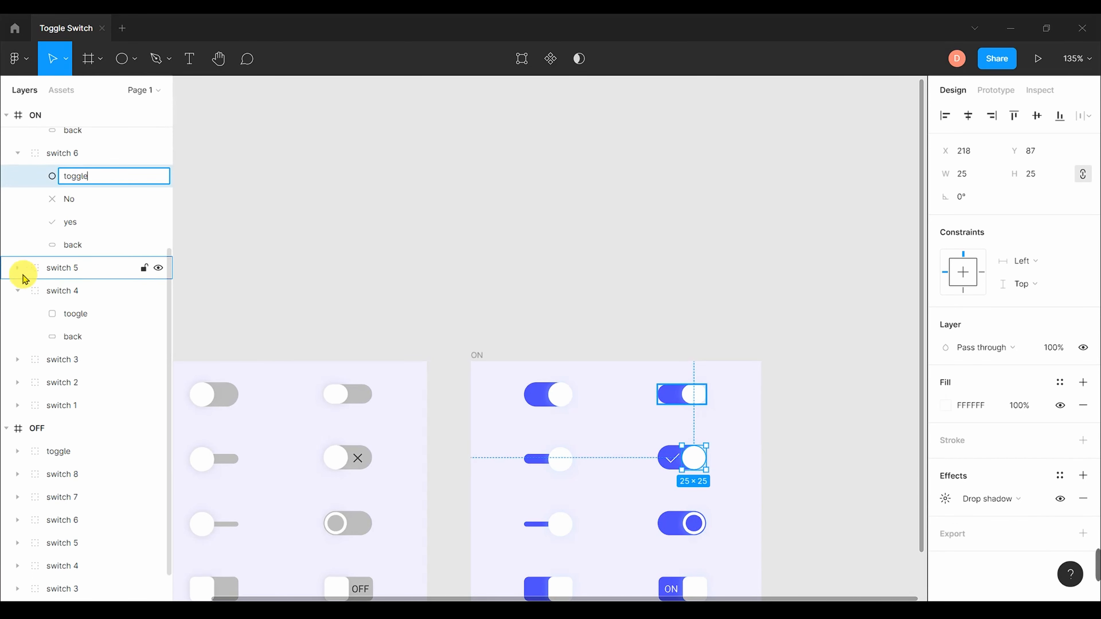
pyautogui.click(17, 267)
pyautogui.doubleClick(76, 291)
pyautogui.click(81, 363)
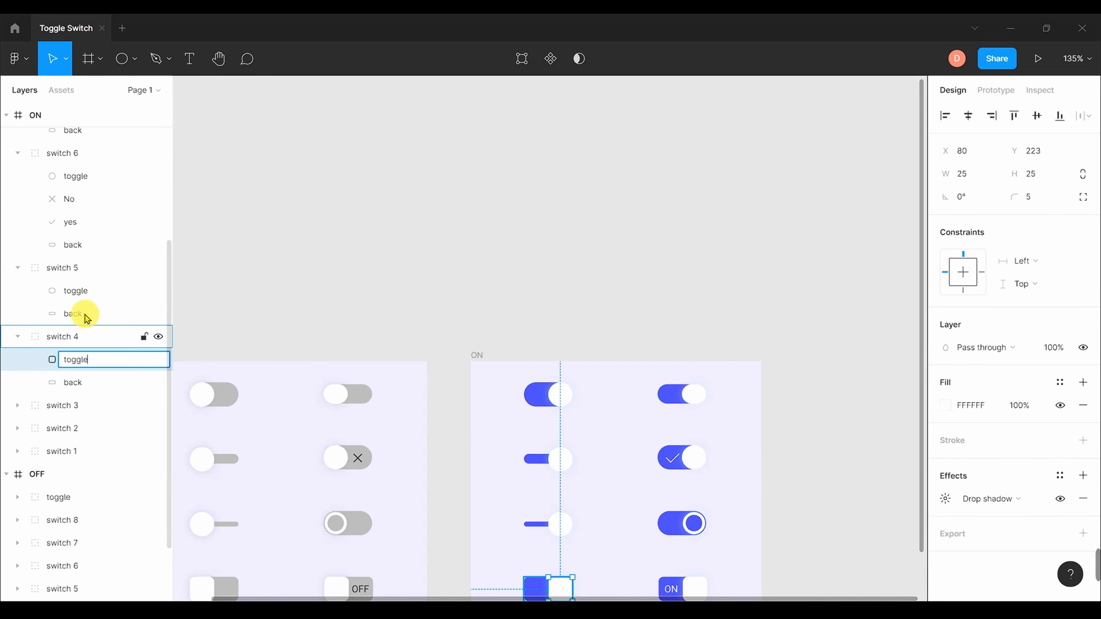
# - Rename the toogle layers of switches 3, 2 and 1 in the ON frame to toggle
pyautogui.scroll(-3, 82, 321)
pyautogui.click(17, 318)
pyautogui.click(73, 342)
pyautogui.click(17, 387)
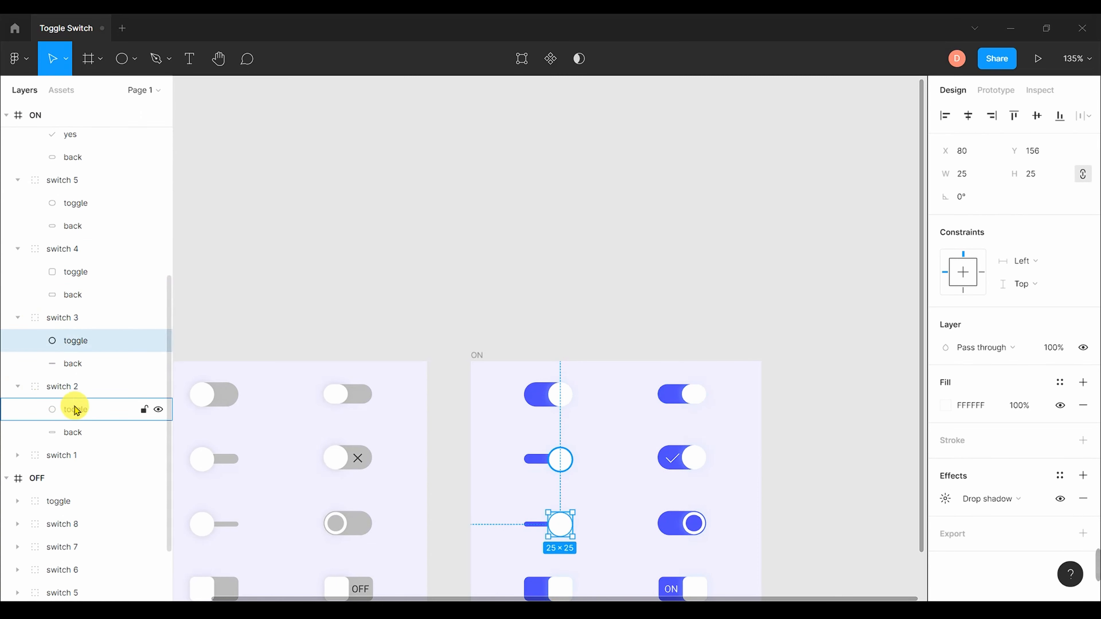
pyautogui.doubleClick(76, 409)
pyautogui.hotkey('ctrl', 'v')
pyautogui.scroll(-2, 76, 408)
pyautogui.click(17, 363)
pyautogui.click(86, 387)
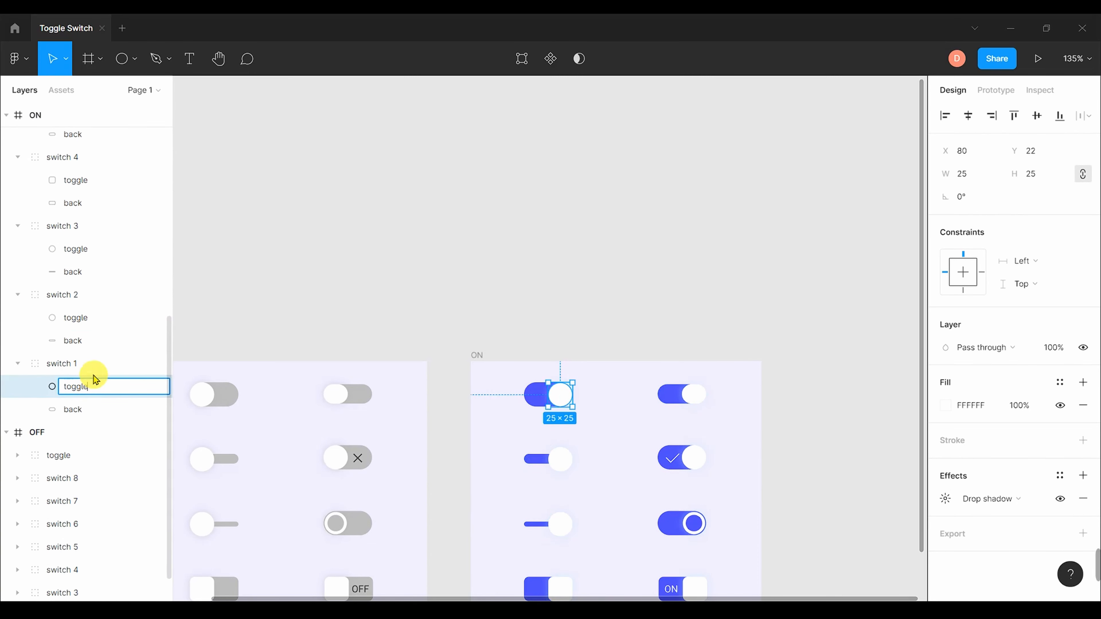
# - Rename the toogle layers of switches 8, 7 and 6 in the OFF frame to toggle
pyautogui.scroll(-2, 102, 364)
pyautogui.click(18, 432)
pyautogui.scroll(-3, 52, 416)
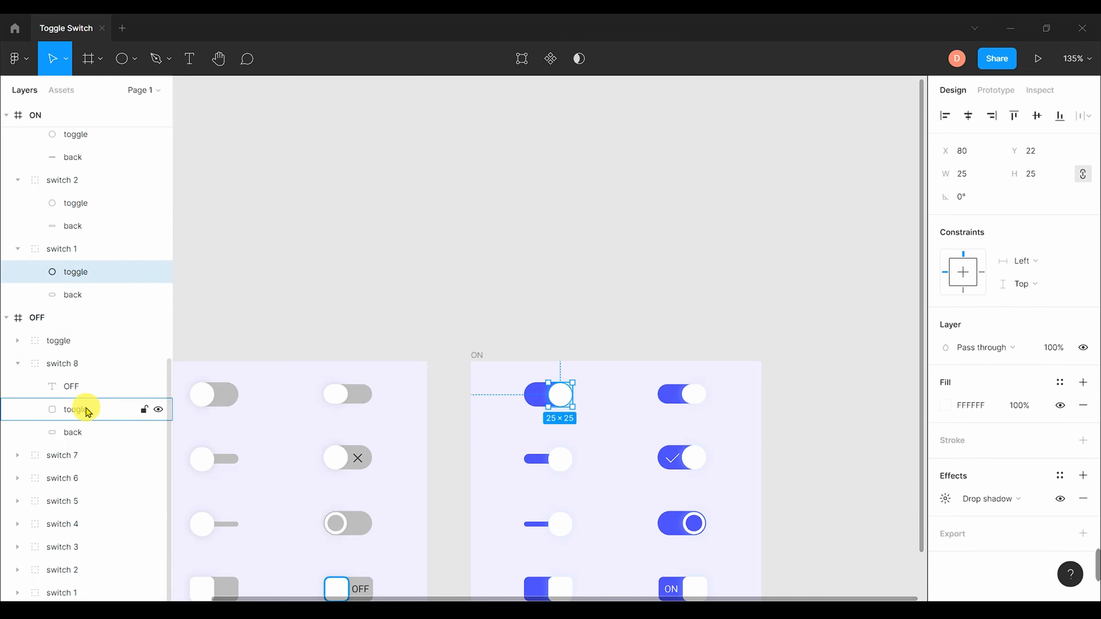
pyautogui.doubleClick(86, 410)
pyautogui.click(19, 458)
pyautogui.scroll(-2, 43, 442)
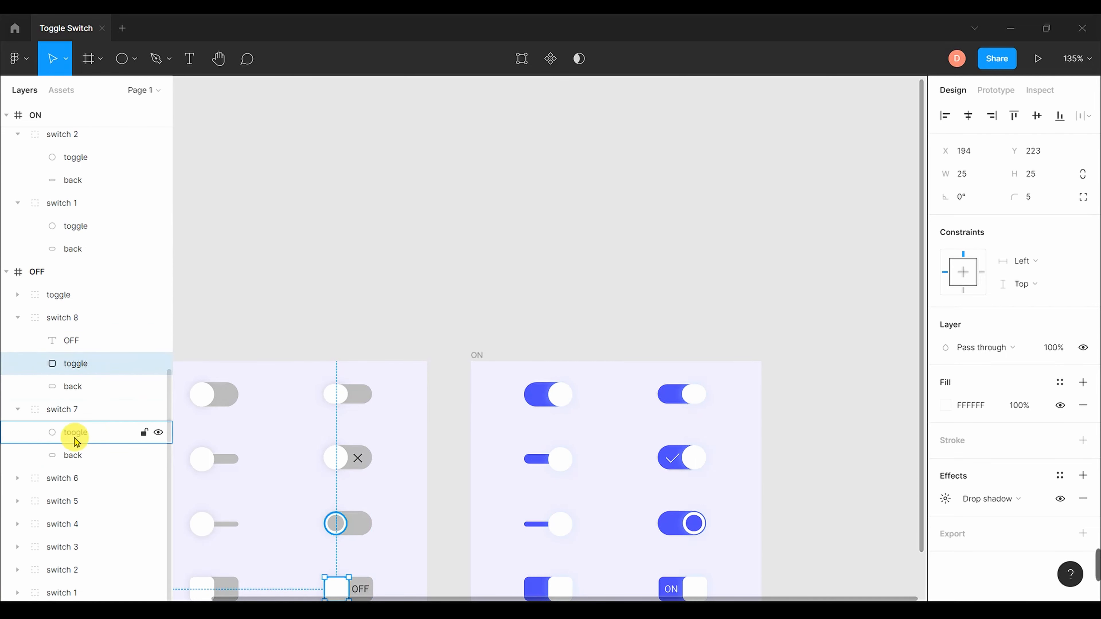
pyautogui.doubleClick(73, 432)
pyautogui.write('toggle')
pyautogui.click(26, 480)
pyautogui.doubleClick(79, 502)
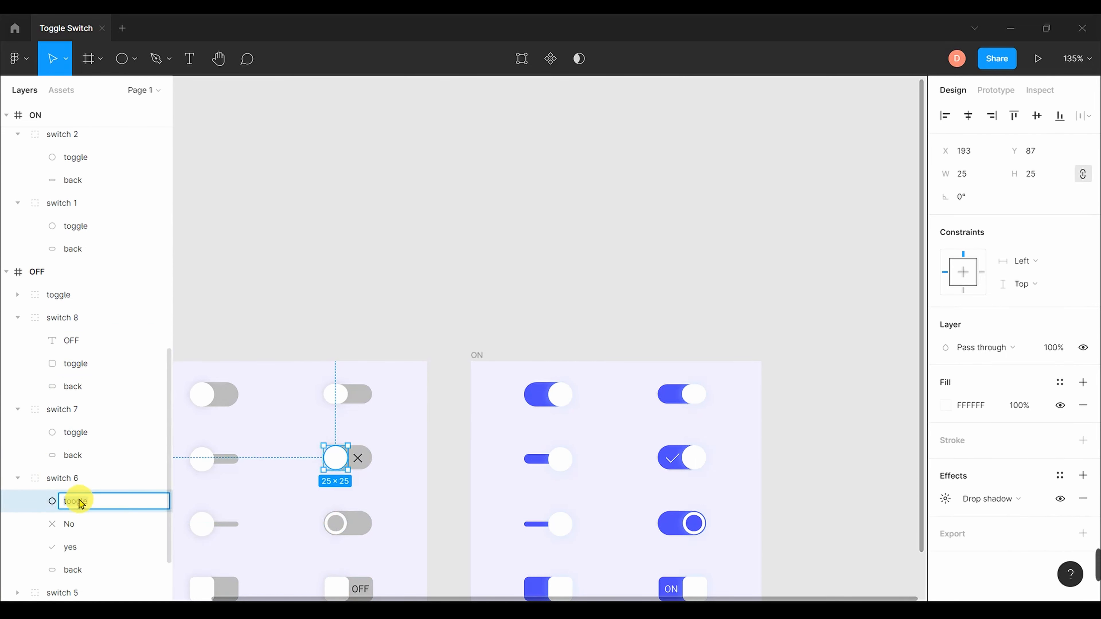
# - Rename the toogle layers of switches 5 and 4 in the OFF frame to toggle
pyautogui.scroll(-4, 87, 477)
pyautogui.click(17, 499)
pyautogui.scroll(-2, 43, 504)
pyautogui.doubleClick(93, 479)
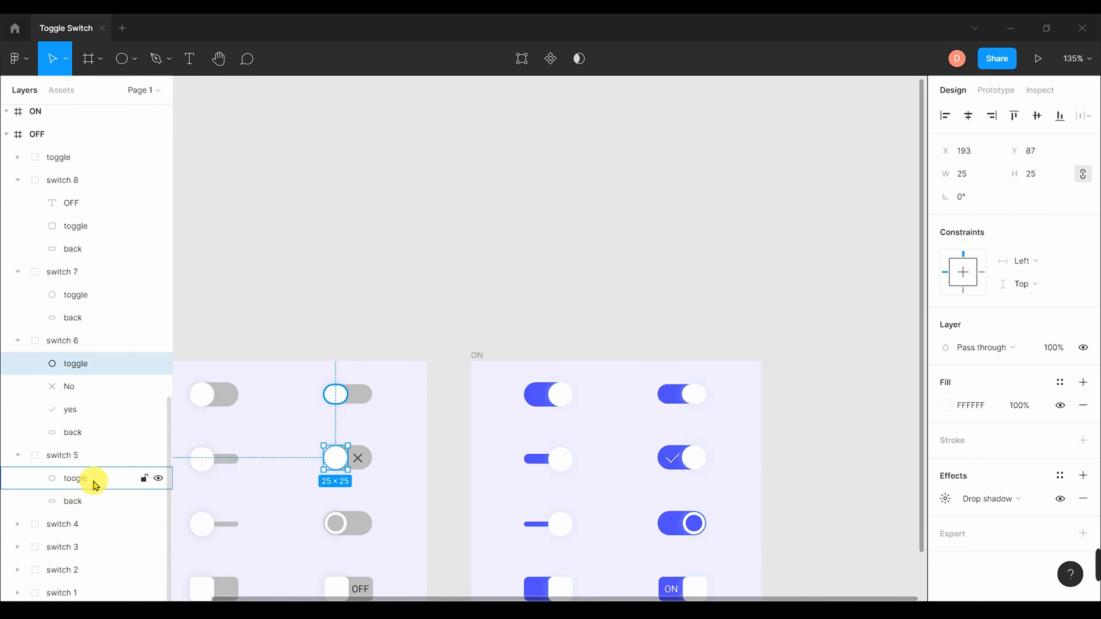
pyautogui.click(18, 524)
pyautogui.doubleClick(81, 547)
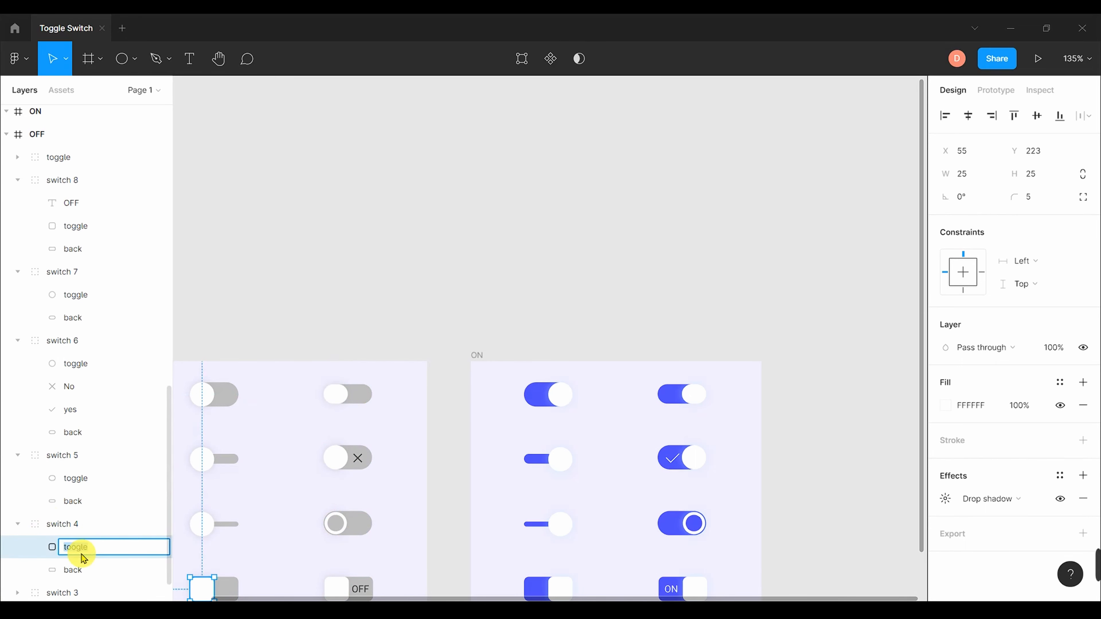
pyautogui.write('toggle')
# - Rename the toogle layers of switches 3, 2 and 1 in the OFF frame to toggle
pyautogui.scroll(-2, 99, 490)
pyautogui.click(18, 547)
pyautogui.scroll(-2, 86, 520)
pyautogui.doubleClick(96, 524)
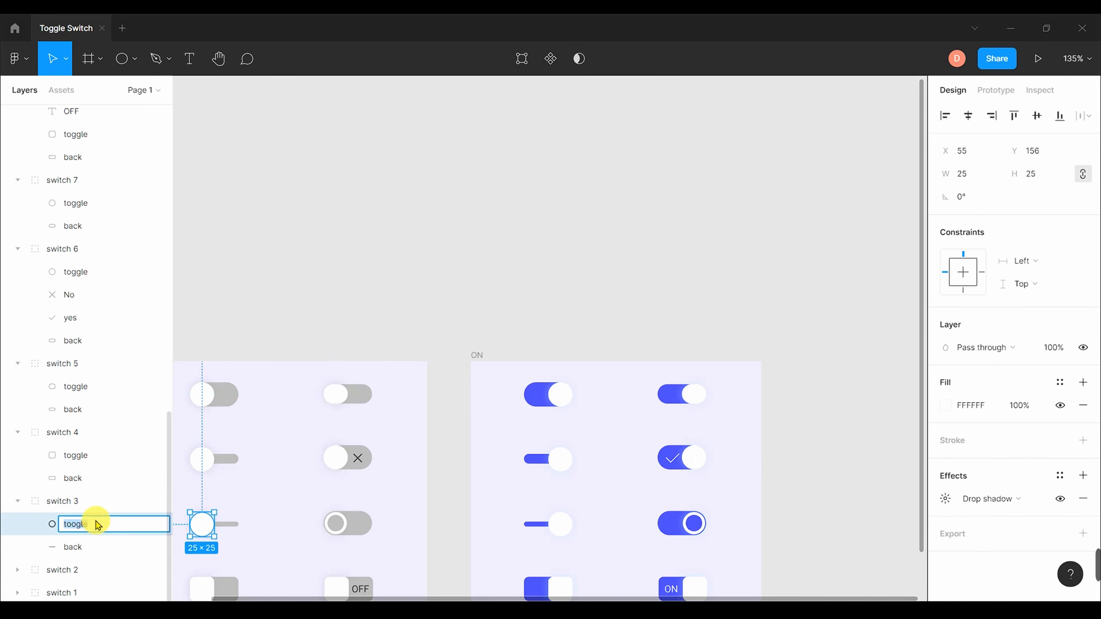
pyautogui.click(17, 570)
pyautogui.scroll(-2, 86, 543)
pyautogui.click(91, 551)
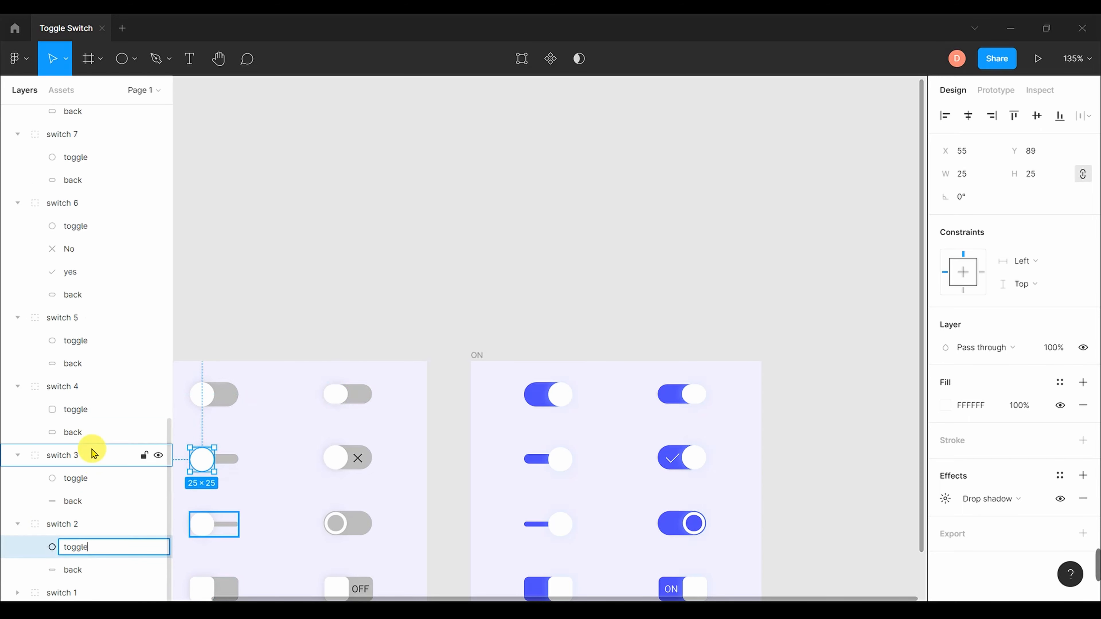
pyautogui.click(18, 593)
pyautogui.scroll(-2, 87, 582)
pyautogui.click(95, 578)
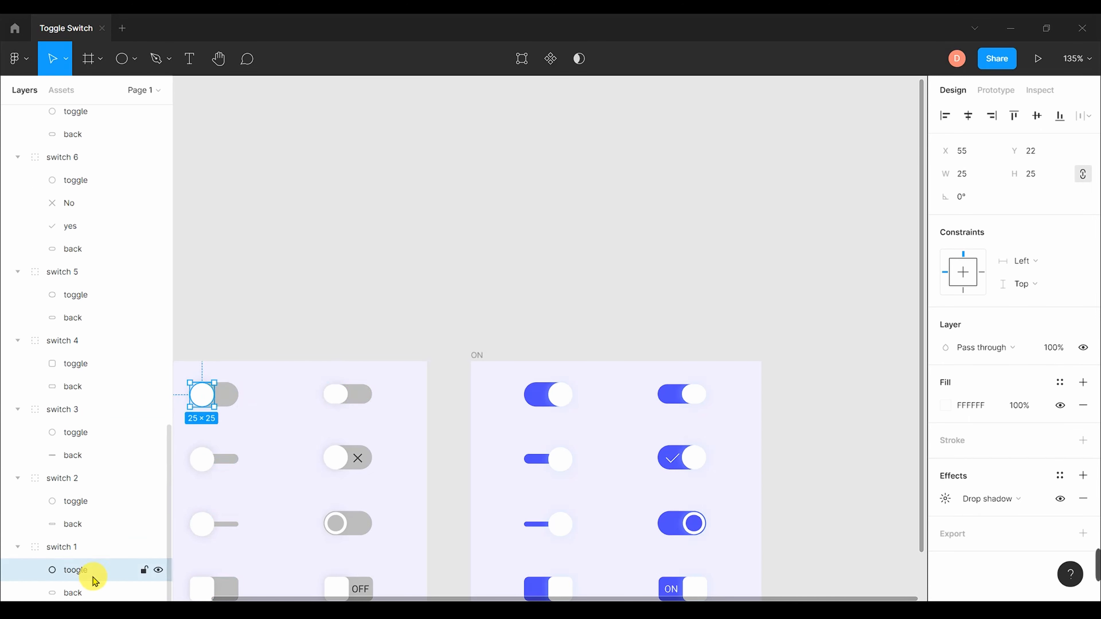
# - Collapse all expanded switch groups of the OFF frame in the layer list
pyautogui.click(18, 547)
pyautogui.click(17, 523)
pyautogui.click(17, 501)
pyautogui.click(17, 455)
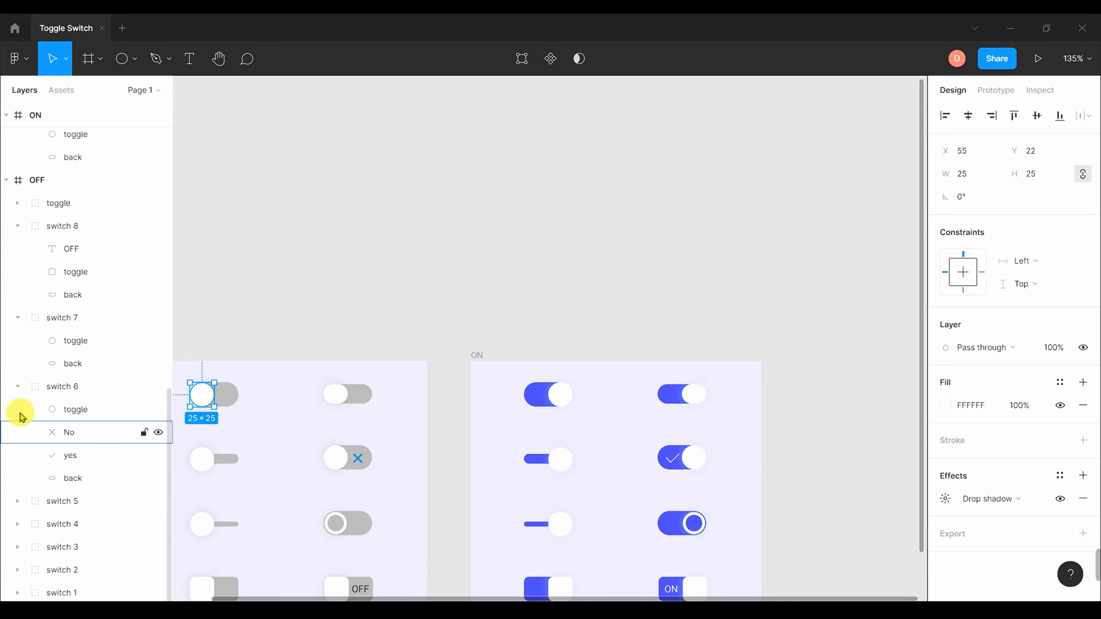
pyautogui.click(17, 386)
pyautogui.click(17, 316)
pyautogui.click(18, 410)
pyautogui.scroll(4, 97, 423)
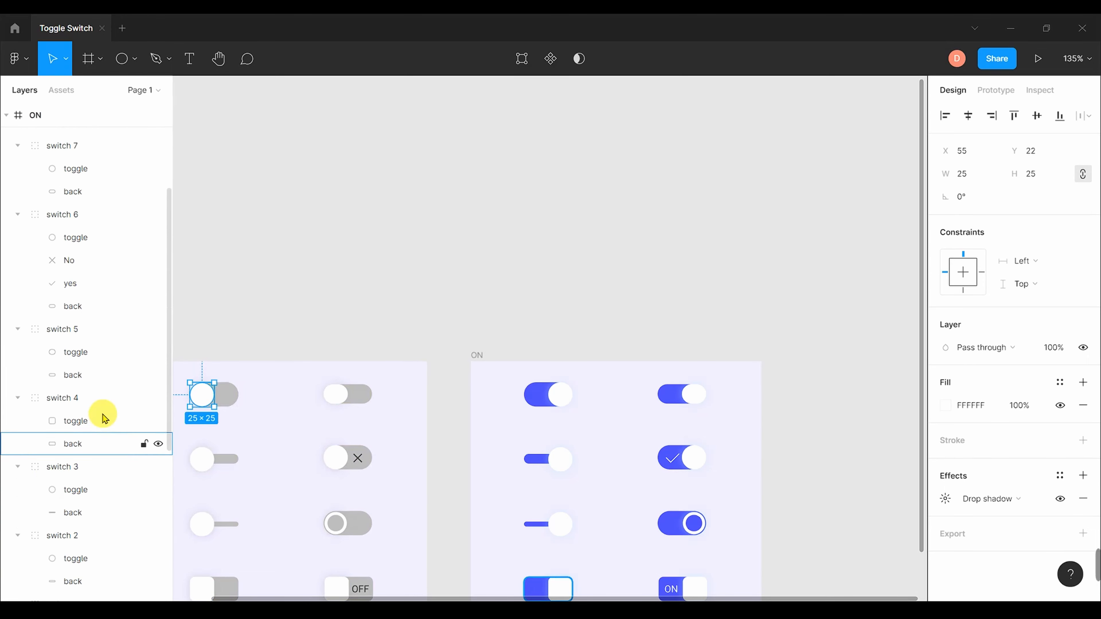
# - Collapse all expanded groups of the ON frame in the layer list and clear the selection
pyautogui.scroll(-2, 87, 460)
pyautogui.click(17, 461)
pyautogui.click(17, 392)
pyautogui.click(17, 323)
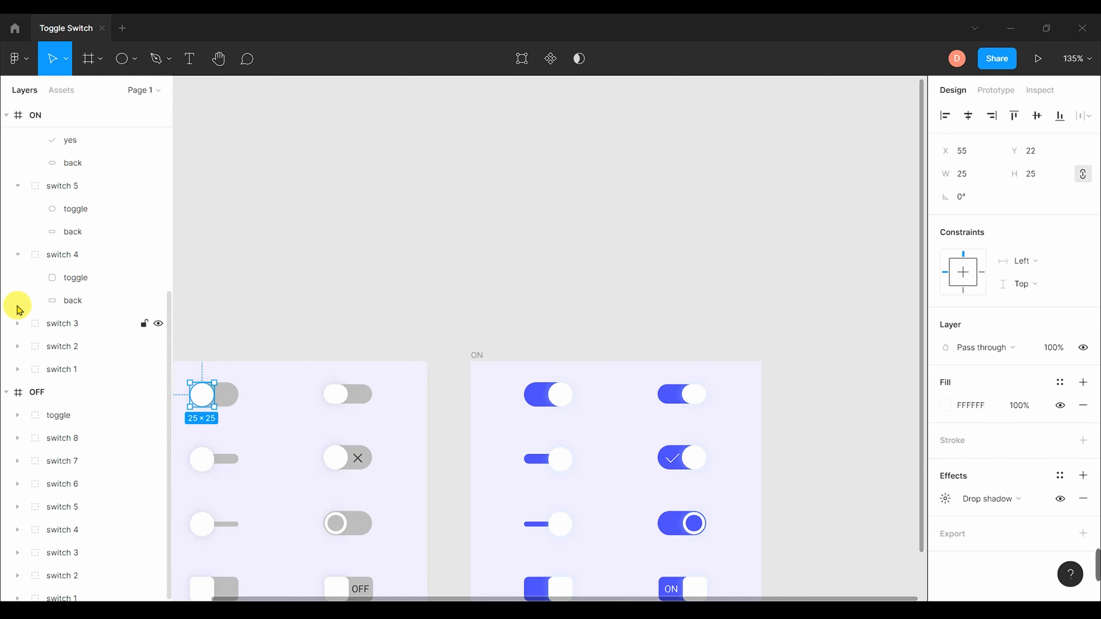
pyautogui.click(17, 255)
pyautogui.click(17, 224)
pyautogui.click(17, 157)
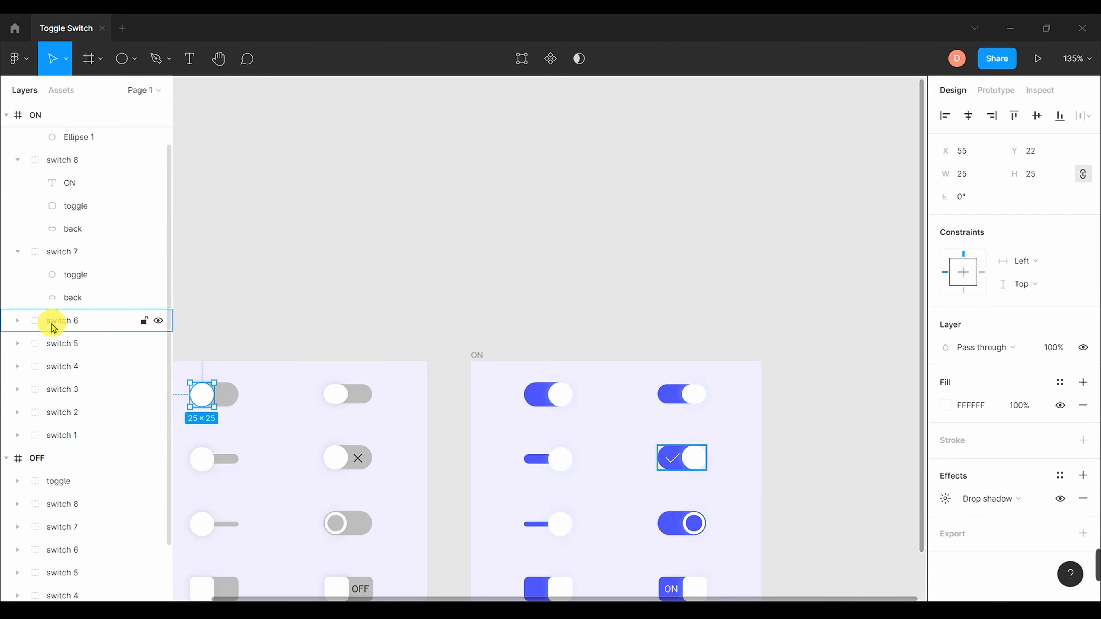
pyautogui.click(17, 251)
pyautogui.click(17, 160)
pyautogui.click(17, 138)
pyautogui.click(600, 206)
# - Create a prototype connection from the circular toggle button in the OFF frame to the ON frame
pyautogui.scroll(-4, 605, 207)
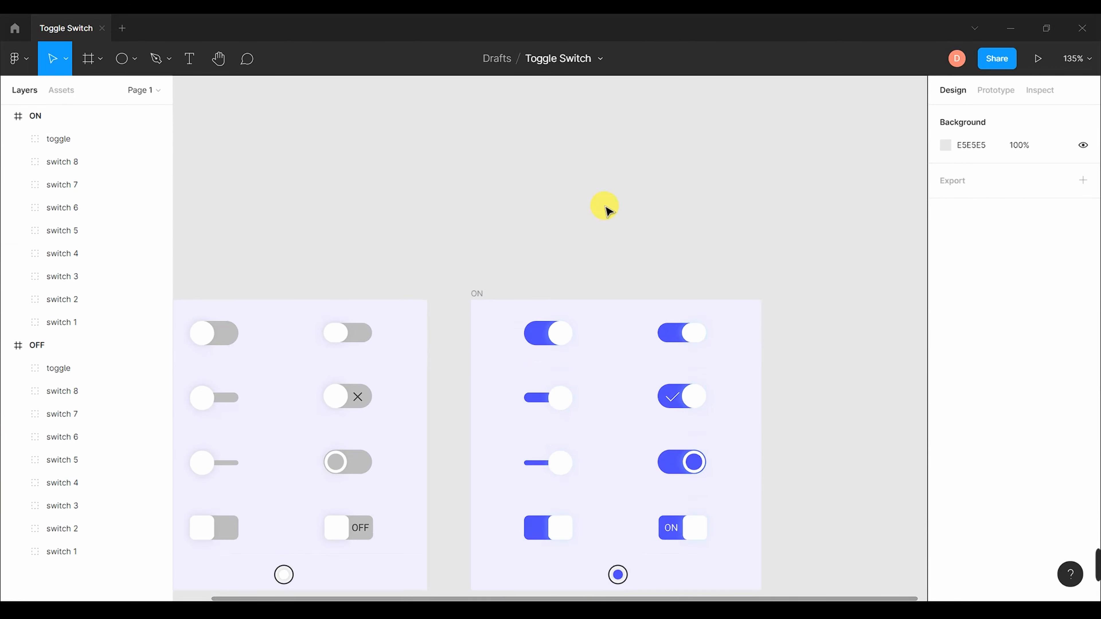
pyautogui.moveTo(777, 599); pyautogui.dragTo(707, 596)
pyautogui.scroll(2, 666, 463)
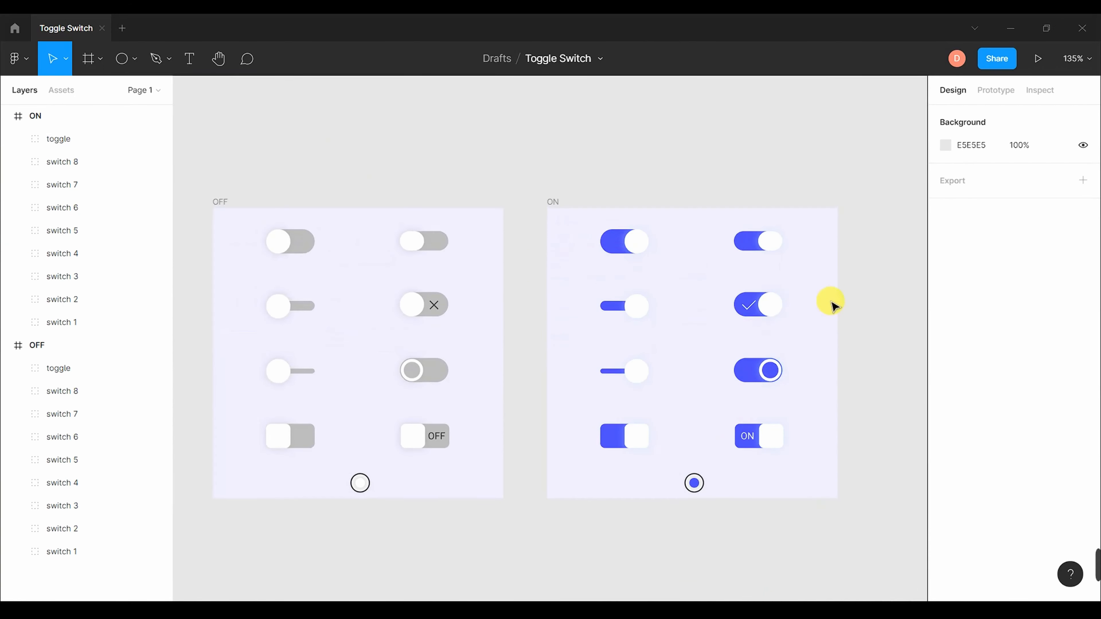
pyautogui.click(996, 90)
pyautogui.click(360, 483)
pyautogui.moveTo(369, 483); pyautogui.dragTo(576, 377)
# - Configure the interaction to Navigate to ON with an animated transition using Ease in and out easing
pyautogui.click(815, 203)
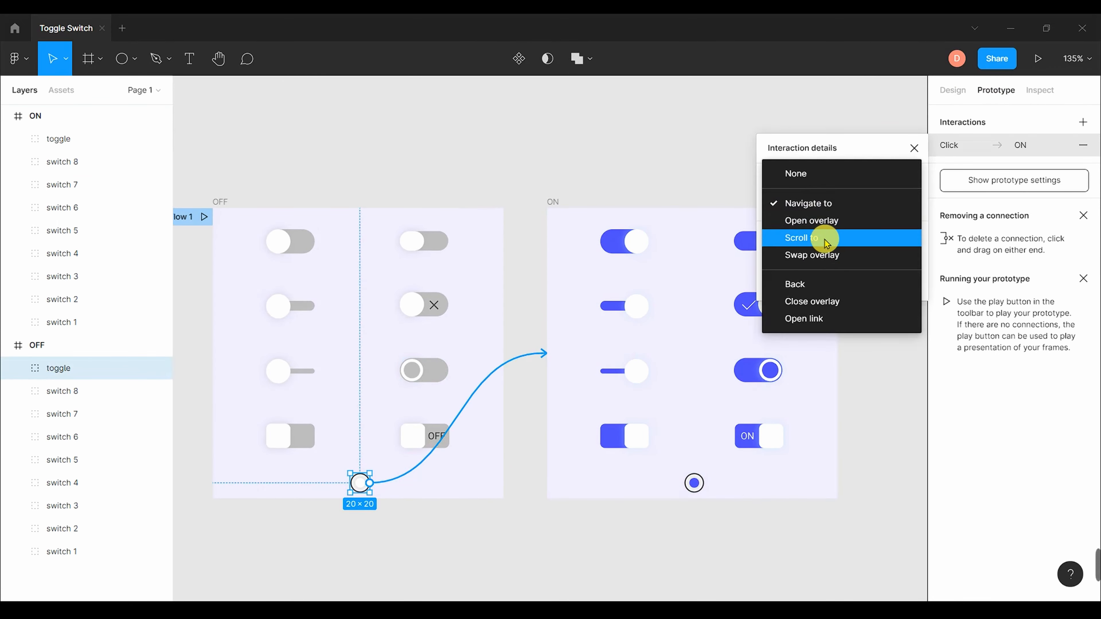
pyautogui.click(830, 206)
pyautogui.click(802, 261)
pyautogui.click(824, 292)
pyautogui.click(826, 285)
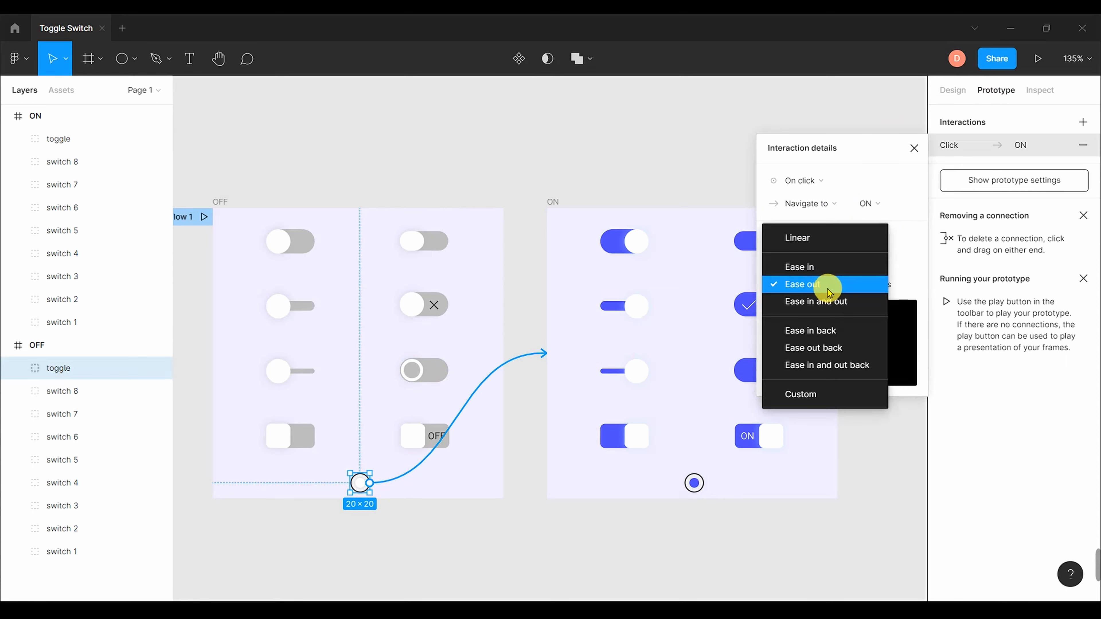
pyautogui.click(817, 302)
pyautogui.click(914, 148)
# - Create a prototype connection from the circular toggle button in the ON frame back to the OFF frame
pyautogui.click(694, 483)
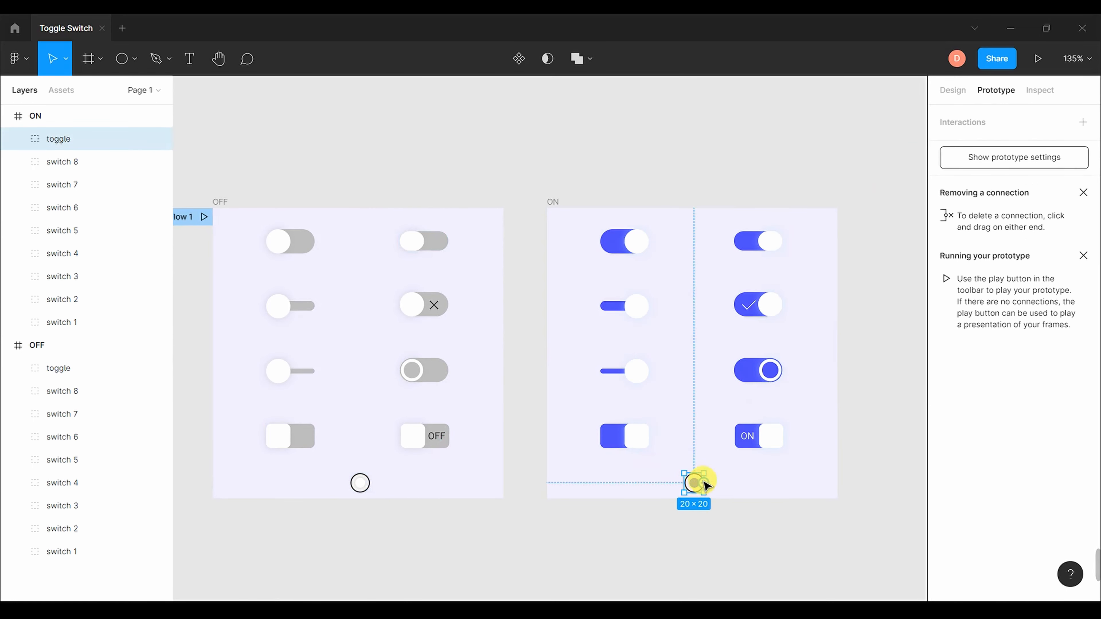
pyautogui.moveTo(703, 482); pyautogui.dragTo(477, 353)
pyautogui.click(727, 126)
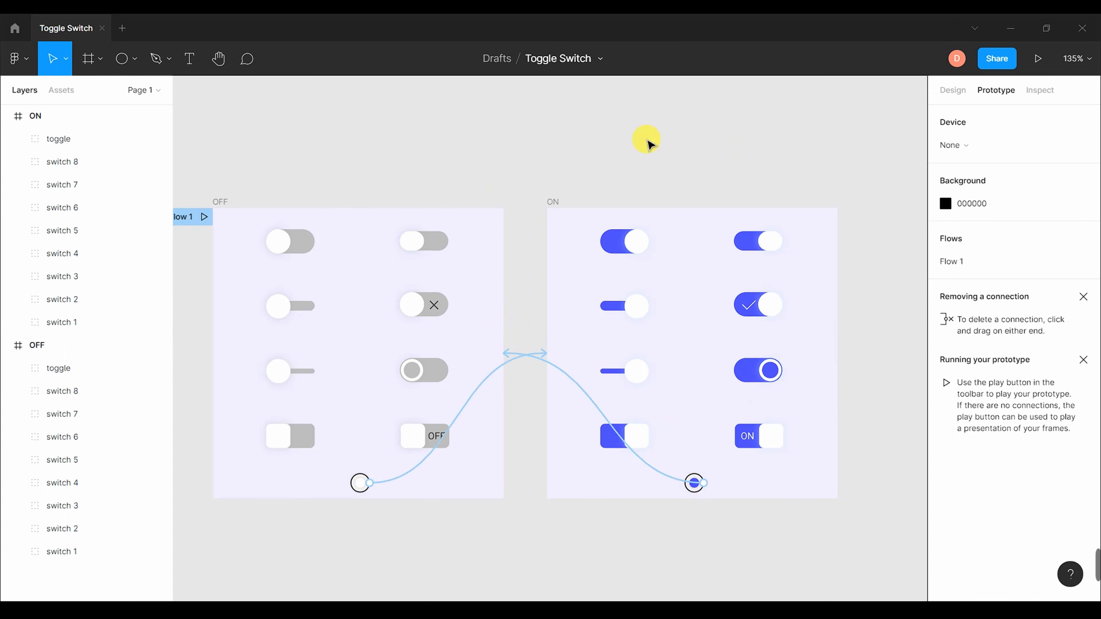
# - Run the prototype and test the circular button by switching repeatedly between the OFF and ON states
pyautogui.click(1038, 58)
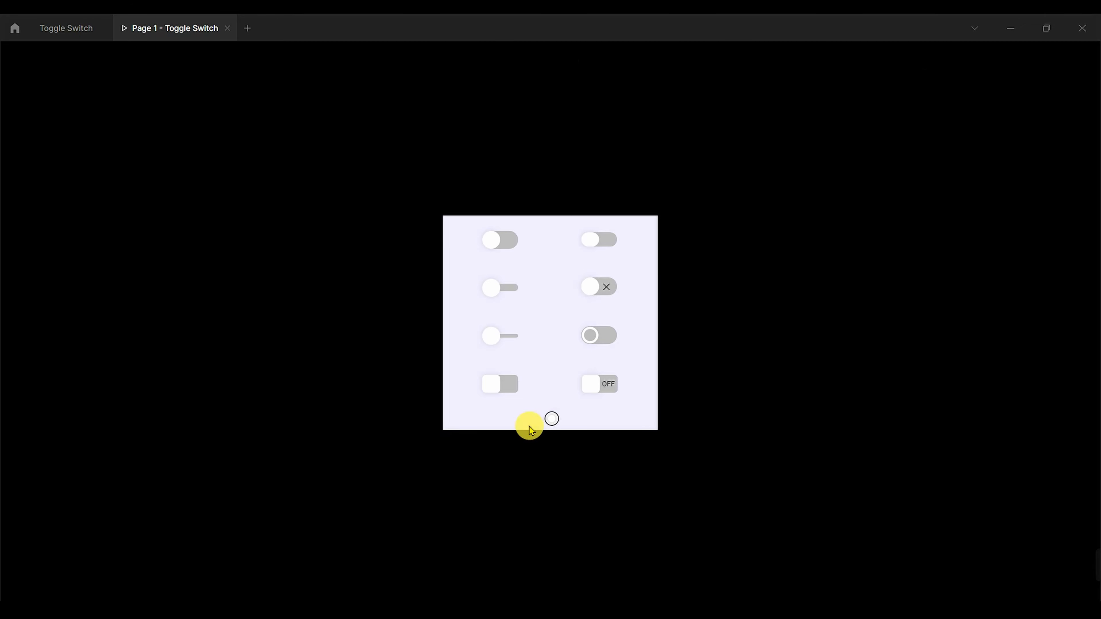
pyautogui.click(552, 419)
pyautogui.click(551, 419)
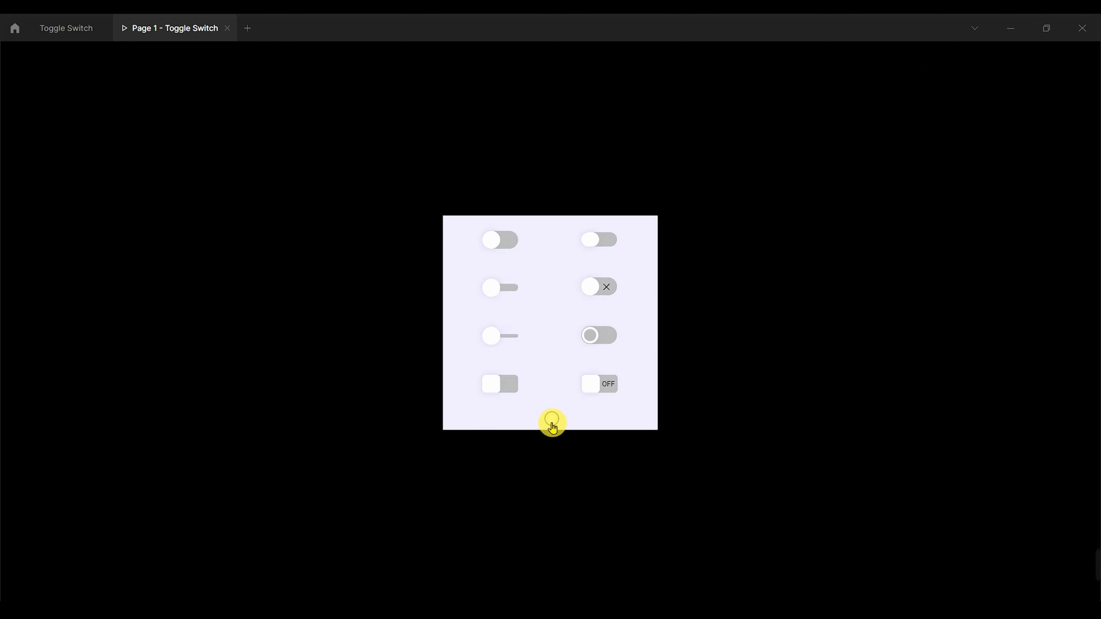
pyautogui.click(552, 419)
pyautogui.click(551, 419)
pyautogui.click(552, 419)
pyautogui.click(552, 419)
# - Set the prototype preview's scaling to Fill – Scale down or up to fill
pyautogui.click(1038, 59)
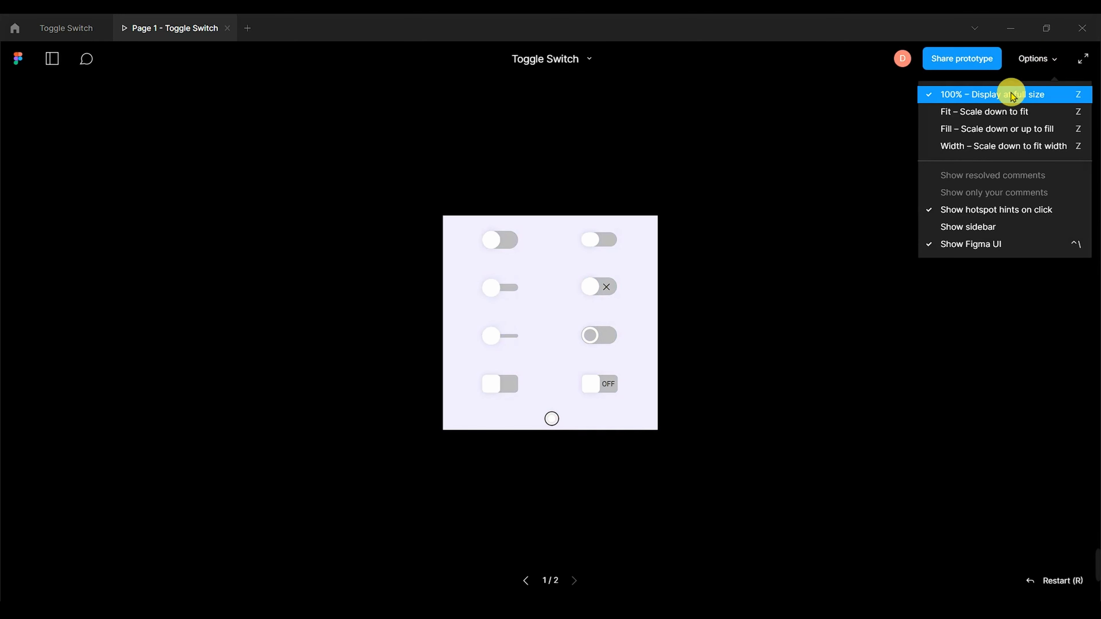
pyautogui.click(1000, 110)
pyautogui.click(1039, 58)
pyautogui.click(1036, 59)
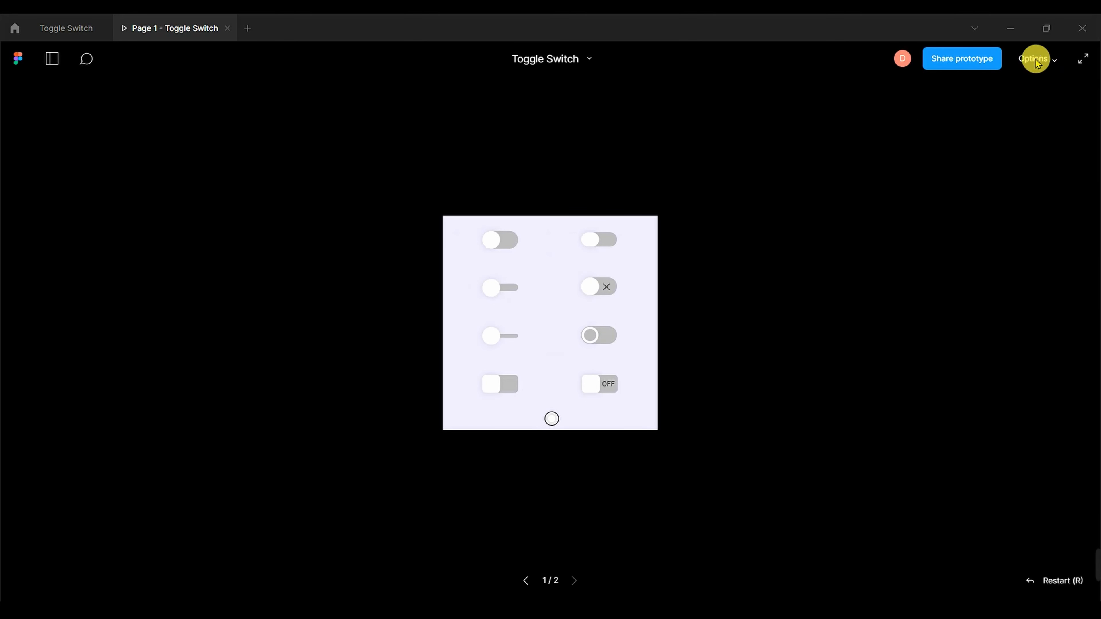
pyautogui.click(1038, 58)
pyautogui.click(1018, 130)
# - Test the enlarged prototype by toggling all switches on and off repeatedly with the circular button
pyautogui.click(609, 528)
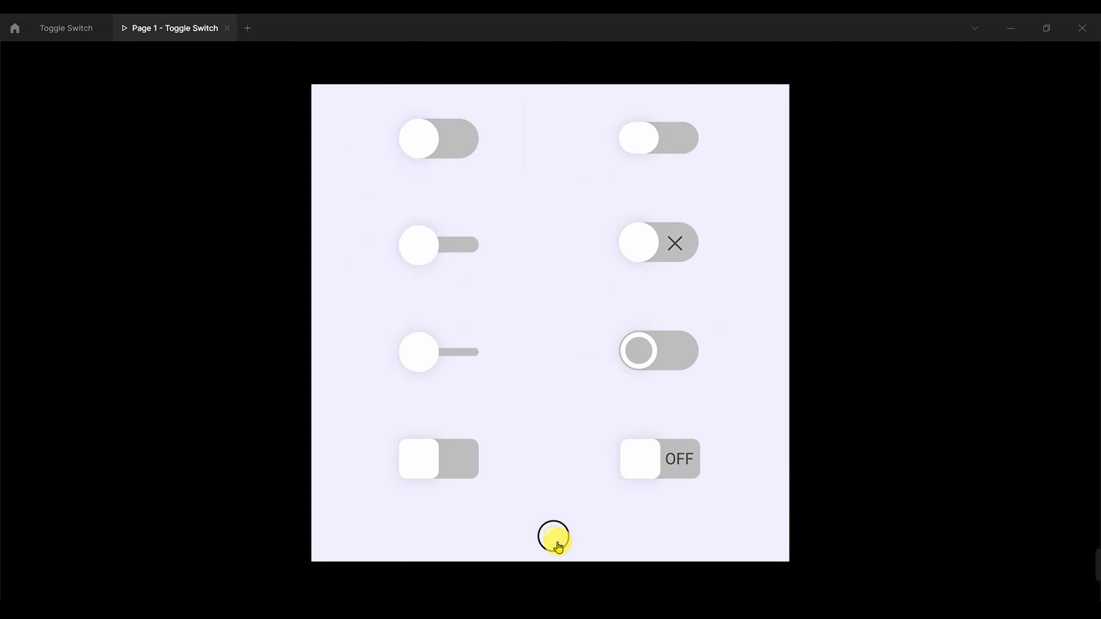
pyautogui.click(558, 546)
pyautogui.click(557, 546)
pyautogui.click(557, 546)
pyautogui.click(557, 546)
pyautogui.click(558, 545)
pyautogui.click(557, 546)
pyautogui.click(557, 545)
pyautogui.click(557, 546)
pyautogui.click(558, 545)
pyautogui.click(557, 545)
pyautogui.click(558, 546)
pyautogui.click(558, 543)
pyautogui.click(557, 543)
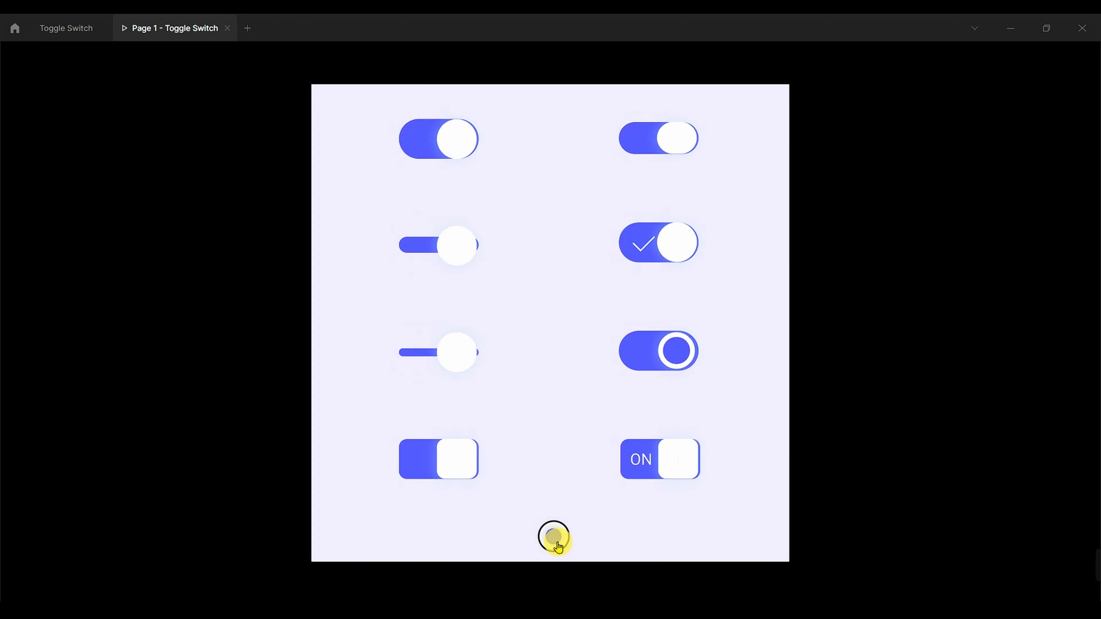
pyautogui.click(558, 543)
pyautogui.click(557, 543)
# - Return to the Toggle Switch design file and inspect the No and yes layers of switch 6 in the ON frame
pyautogui.click(69, 30)
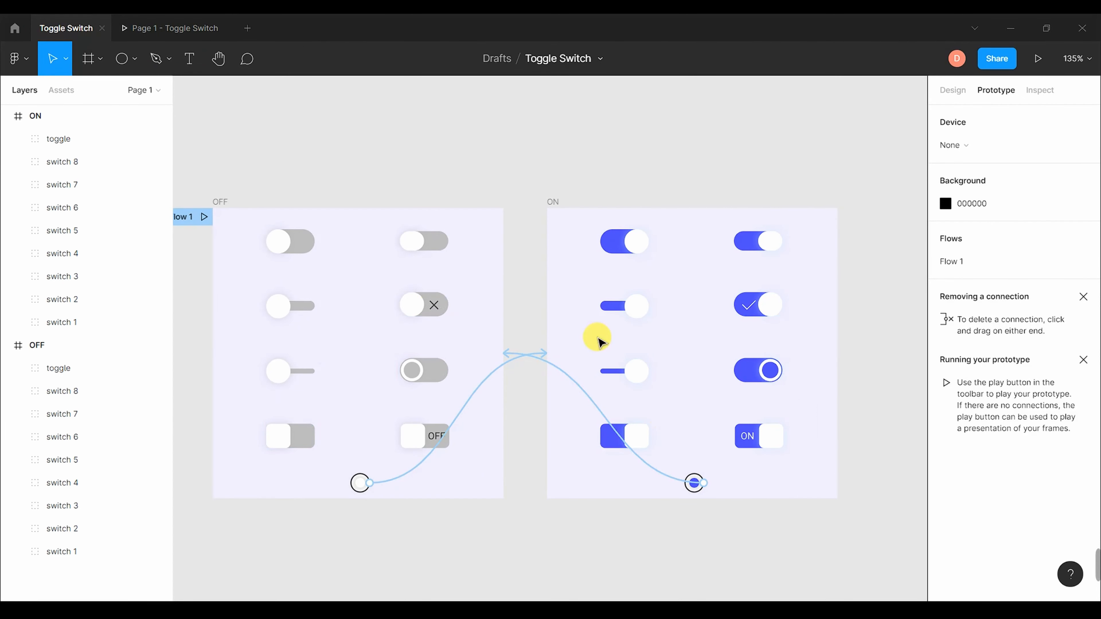
pyautogui.click(758, 306)
pyautogui.click(18, 208)
pyautogui.click(82, 255)
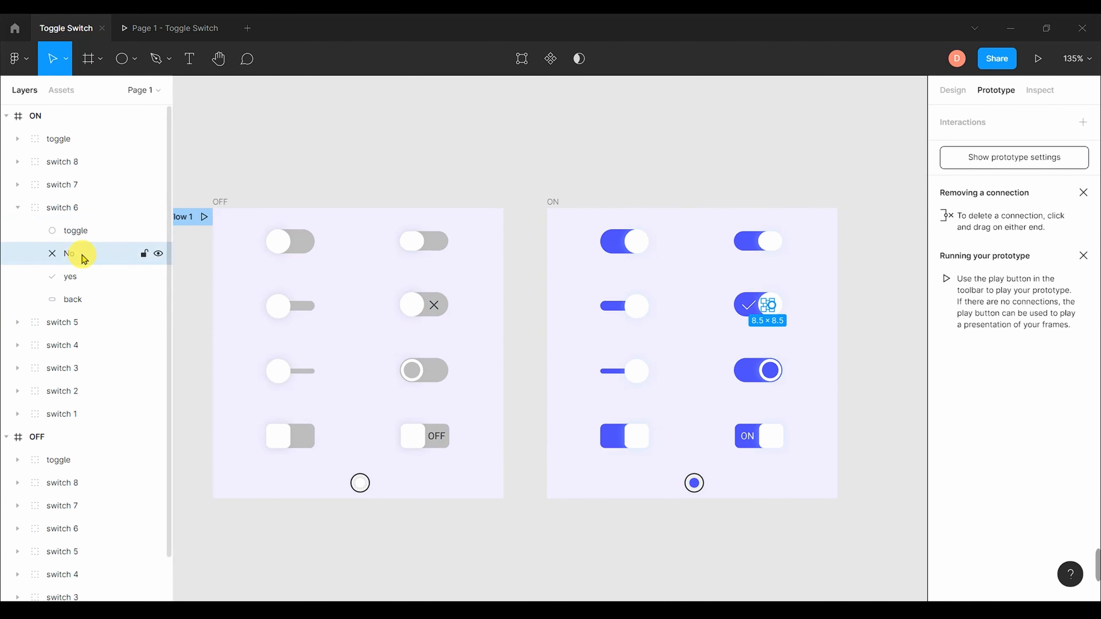
pyautogui.click(953, 90)
pyautogui.click(77, 276)
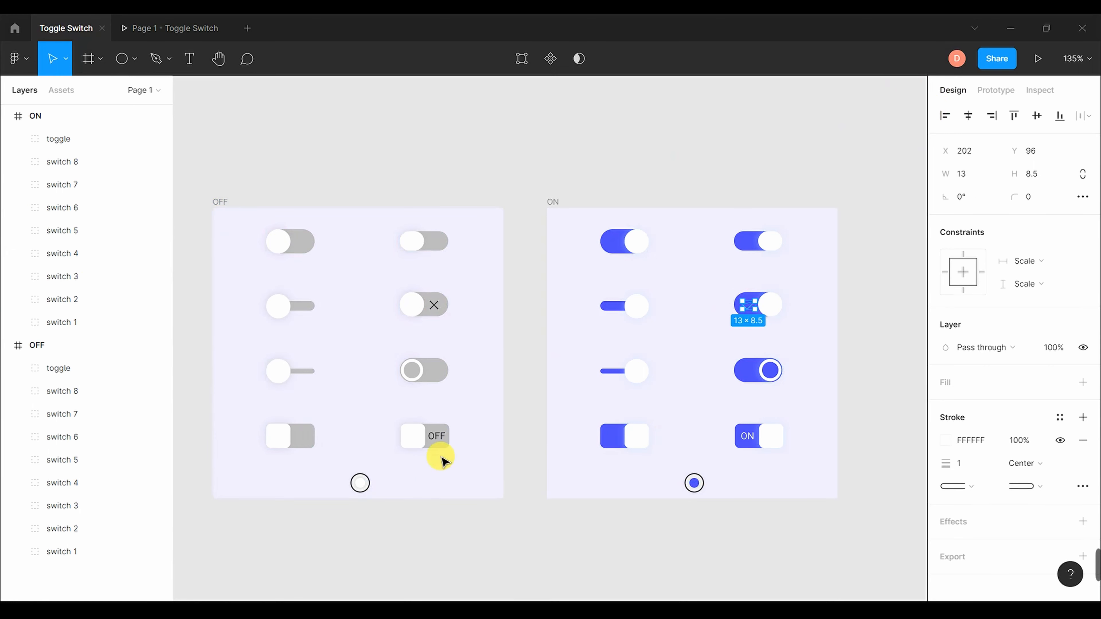
# - Rename the OFF text layer of switch 8 in the OFF frame to txt
pyautogui.click(431, 437)
pyautogui.click(18, 391)
pyautogui.doubleClick(89, 417)
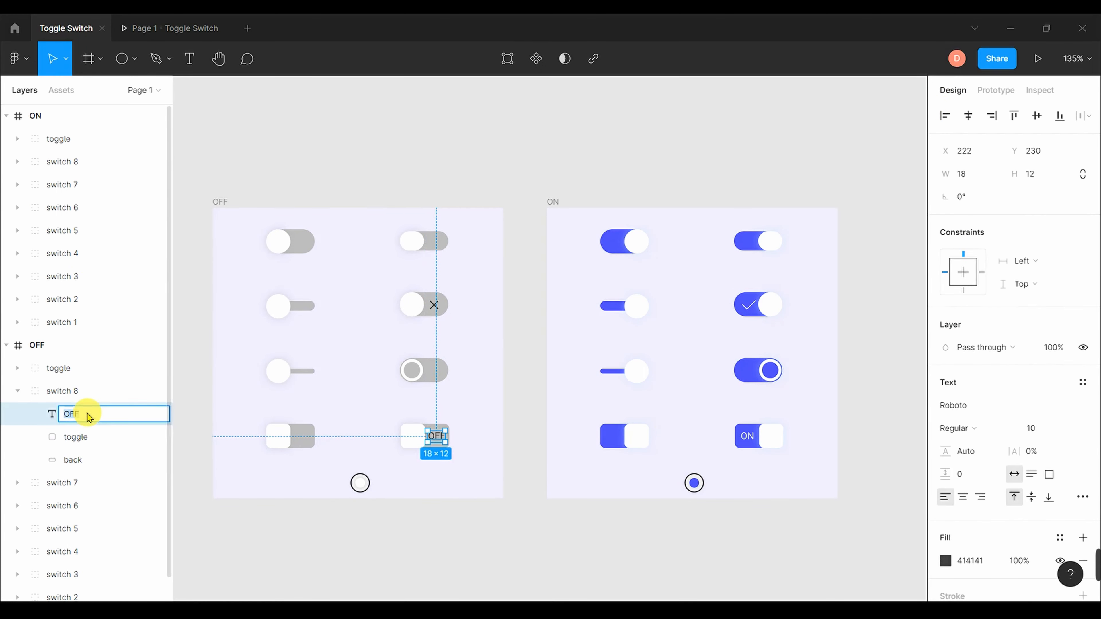
pyautogui.write('txt')
pyautogui.press('Return')
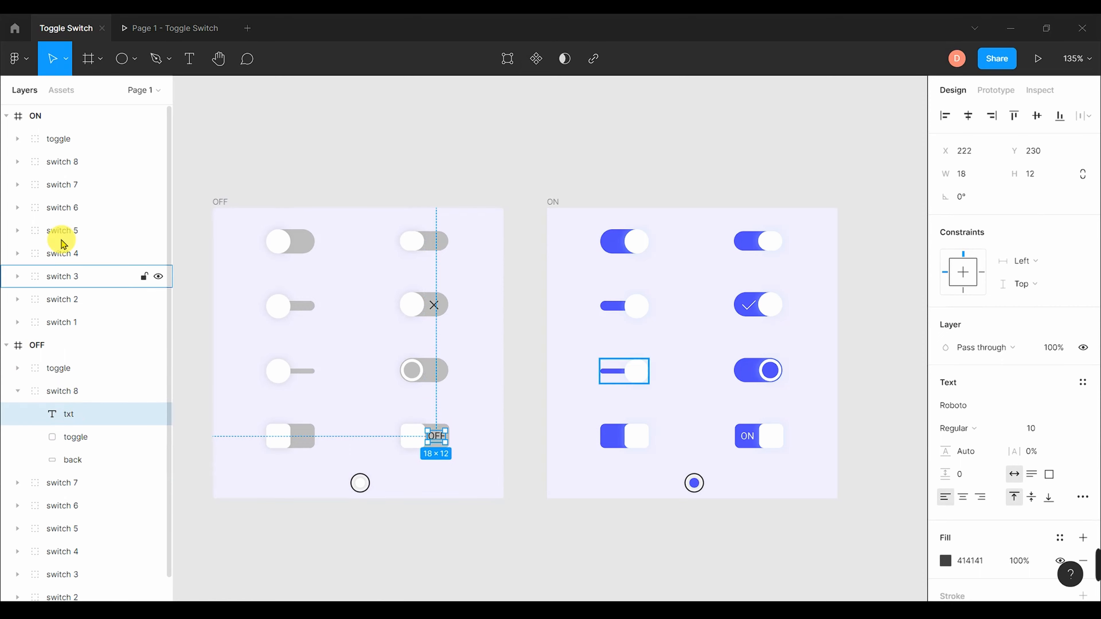
# - Rename the ON text layer of switch 8 in the ON frame to txt
pyautogui.click(17, 162)
pyautogui.doubleClick(90, 187)
pyautogui.write('txt')
pyautogui.press('Return')
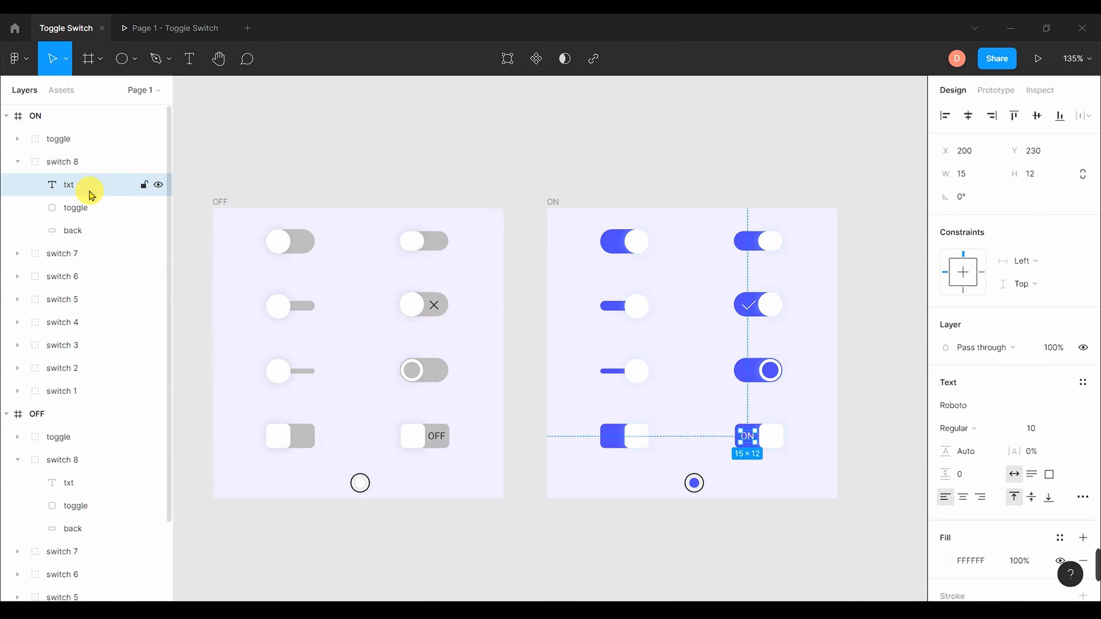
# - Switch to the prototype preview and check switch 8's text transition by toggling the circular button
pyautogui.click(182, 30)
pyautogui.click(553, 536)
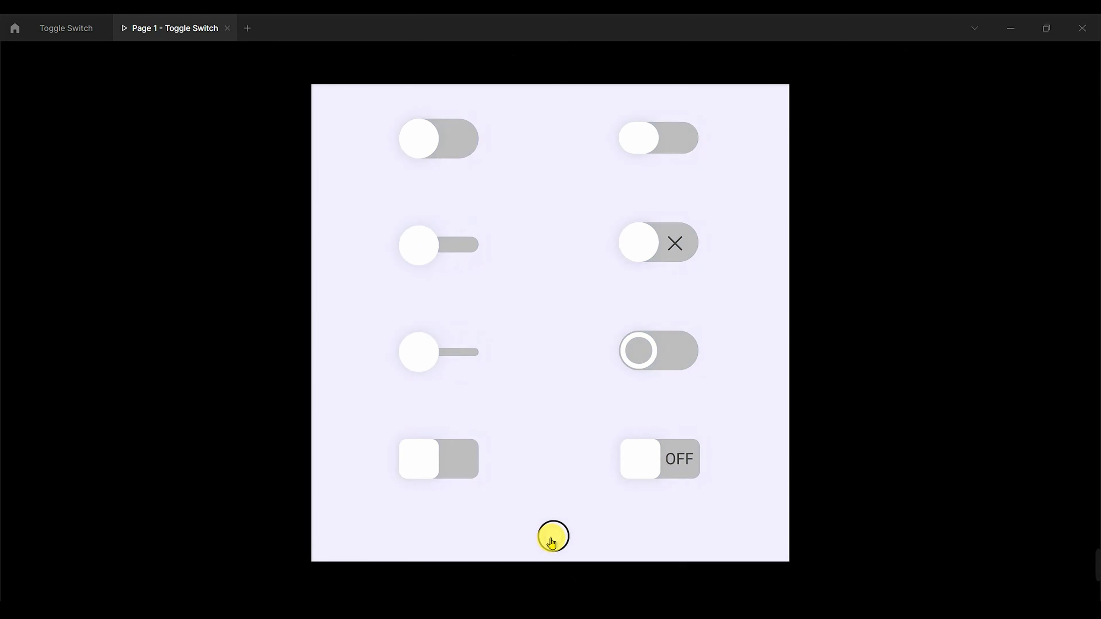
pyautogui.click(552, 536)
# - Move the txt layer beneath the toggle layer in the ON frame's switch 8, select the OFF frame's txt layer, and return to the prototype preview
pyautogui.click(66, 28)
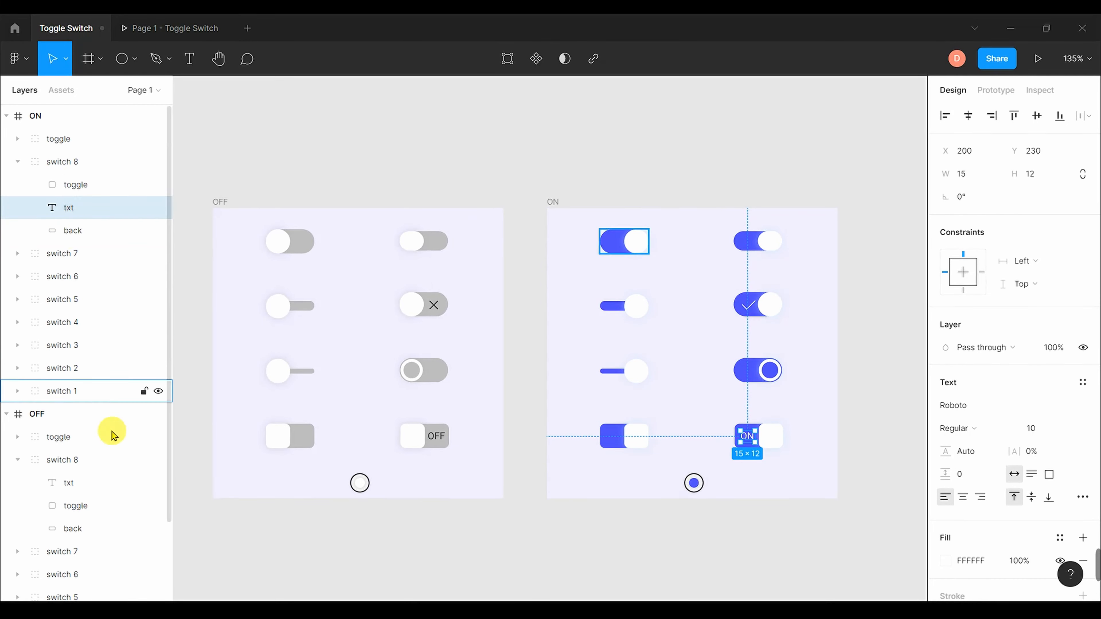
pyautogui.click(71, 483)
pyautogui.click(166, 23)
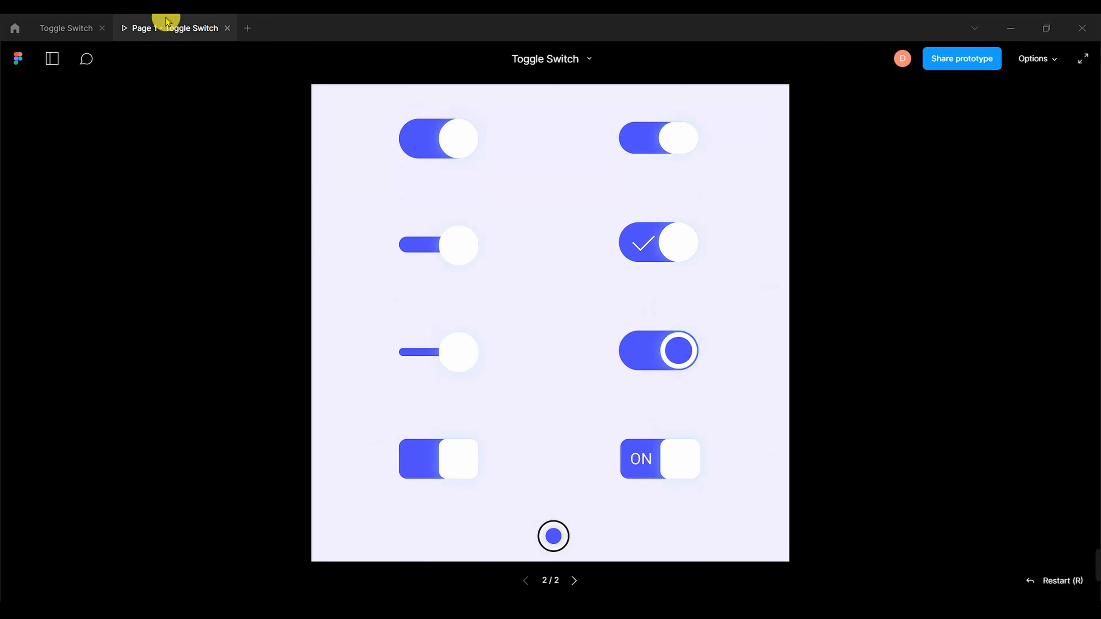
# - Check switch 8's text transition in the prototype preview by toggling the circular button repeatedly
pyautogui.click(541, 538)
pyautogui.click(541, 543)
pyautogui.click(541, 543)
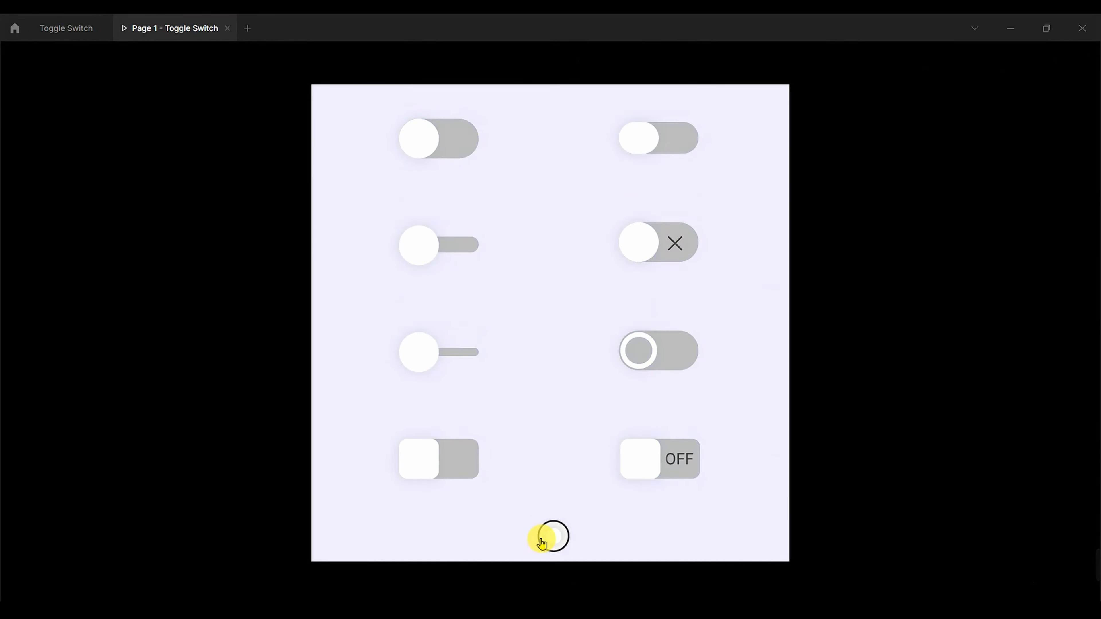
pyautogui.click(542, 543)
# - Return to the design file, lock the proportions of the yes check mark in the ON frame's switch 6, and set its width to 10
pyautogui.click(61, 28)
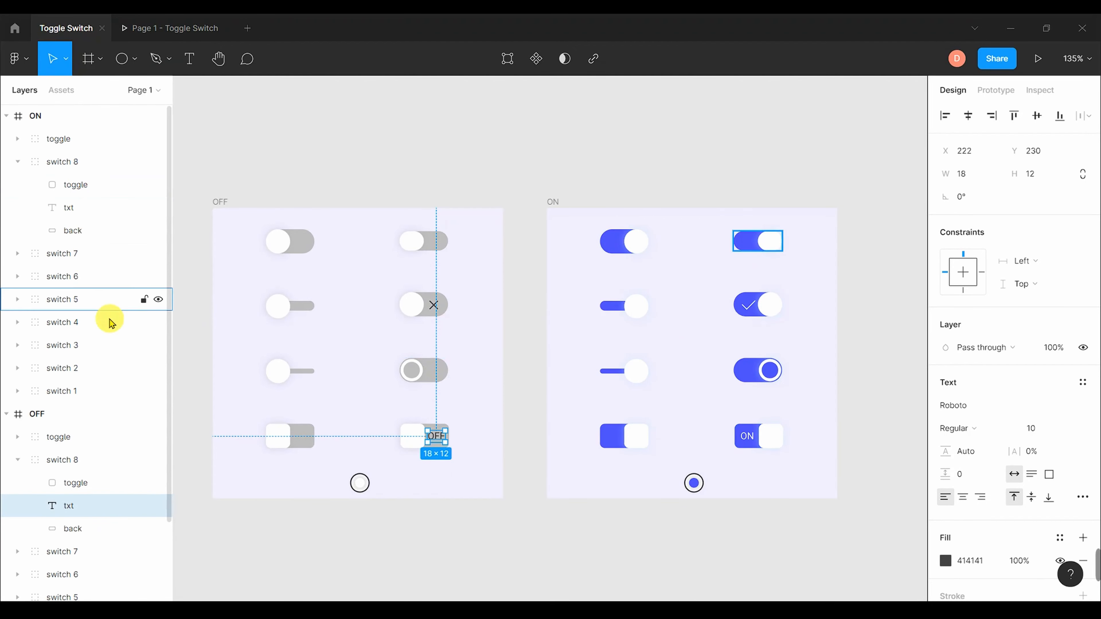
pyautogui.click(749, 304)
pyautogui.click(22, 276)
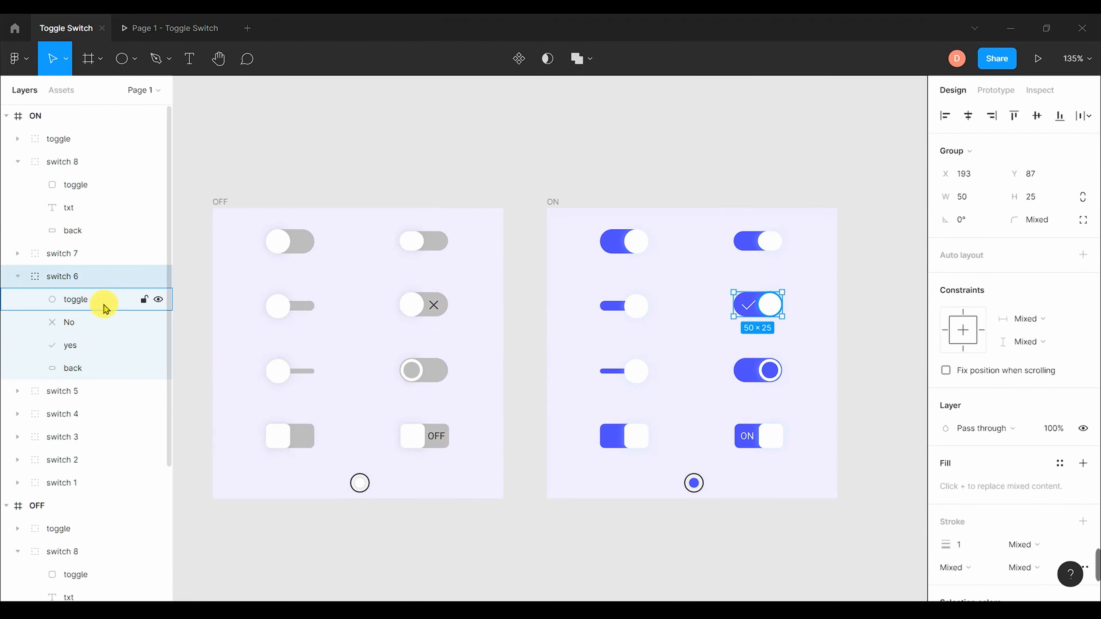
pyautogui.click(69, 345)
pyautogui.click(1082, 173)
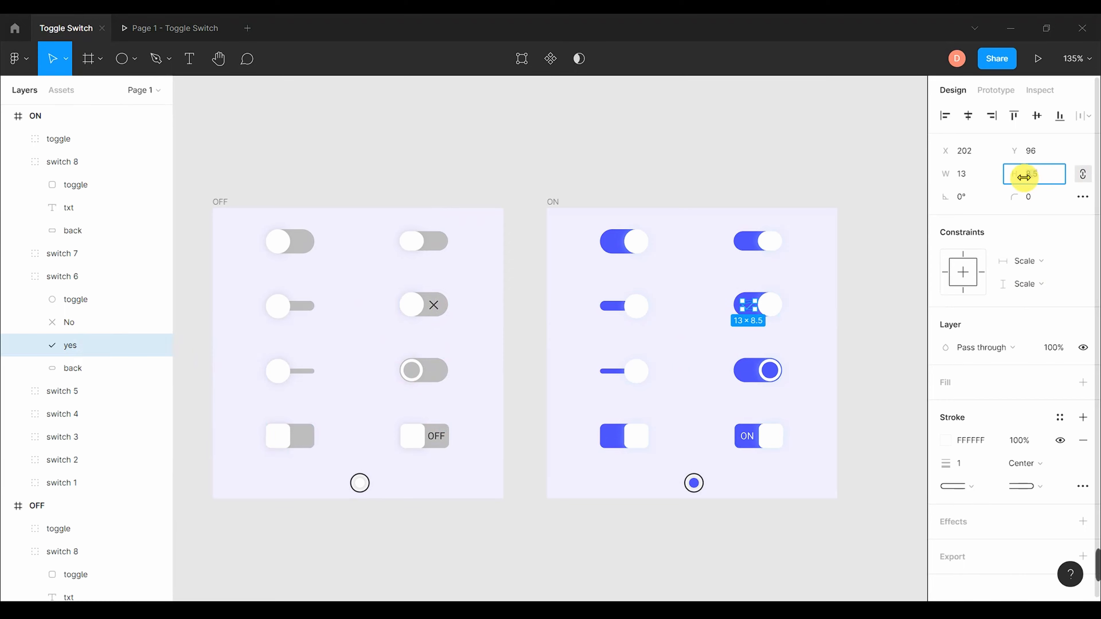
pyautogui.click(974, 177)
pyautogui.write('10')
pyautogui.press('Return')
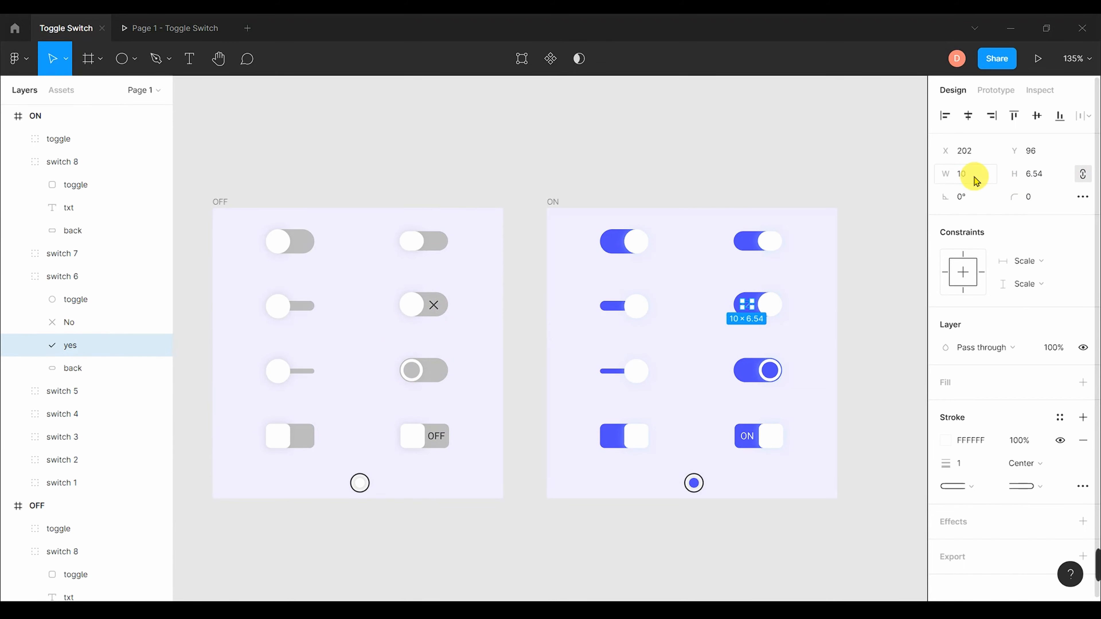
pyautogui.scroll(10, 639, 364)
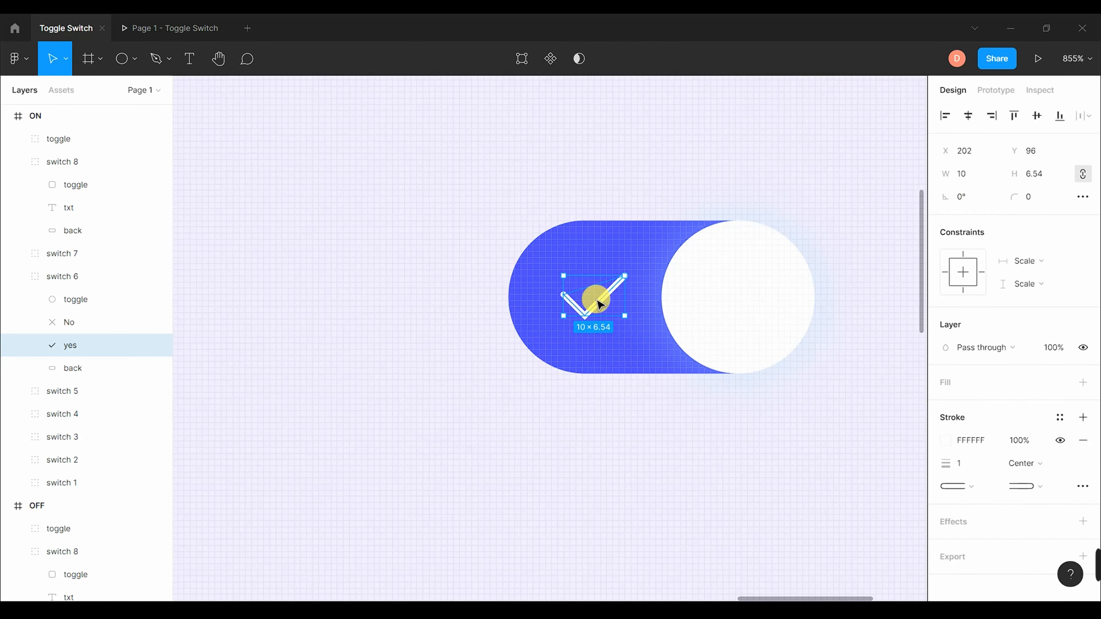
pyautogui.moveTo(592, 300); pyautogui.dragTo(596, 299)
pyautogui.scroll(-10, 818, 214)
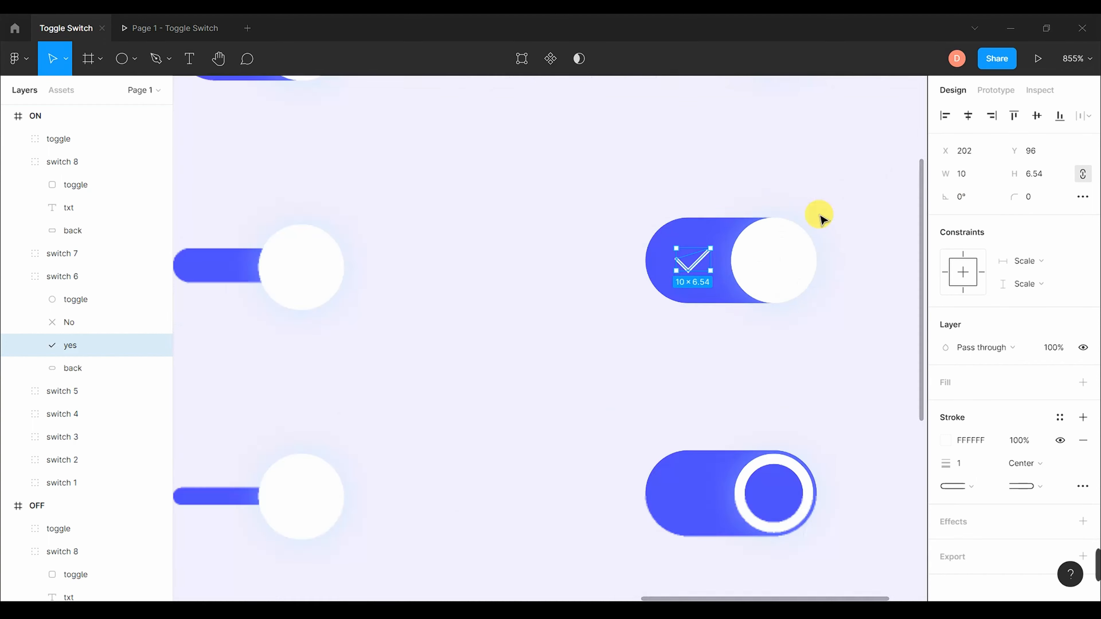
pyautogui.click(545, 481)
# - Switch to the prototype preview and check switch 6's resized check mark by toggling between the ON and OFF states
pyautogui.click(164, 20)
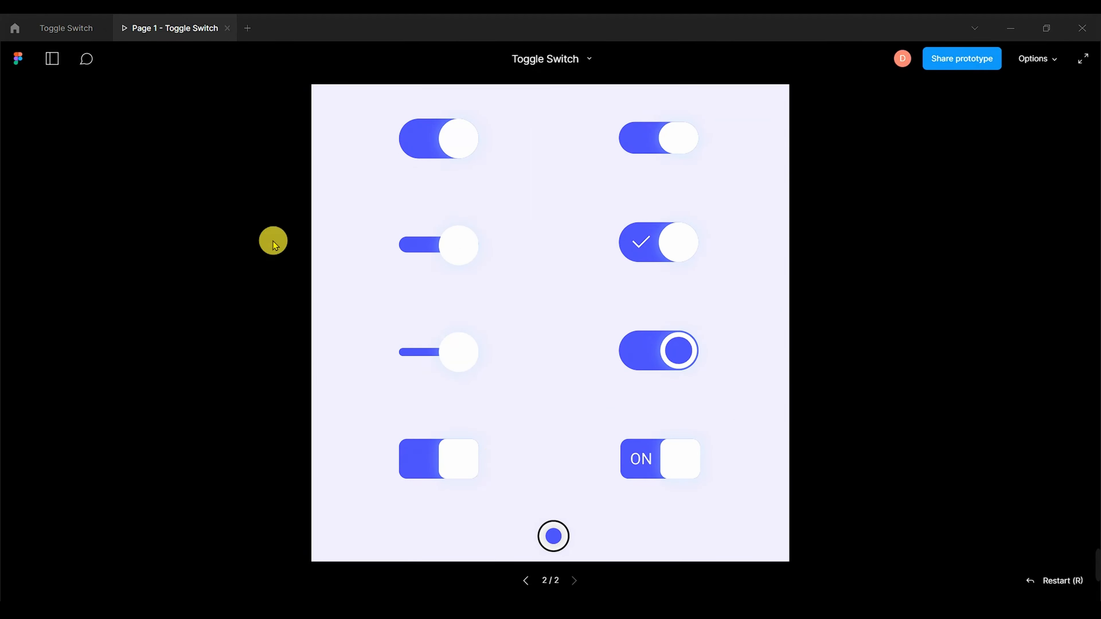
pyautogui.click(553, 553)
pyautogui.click(554, 538)
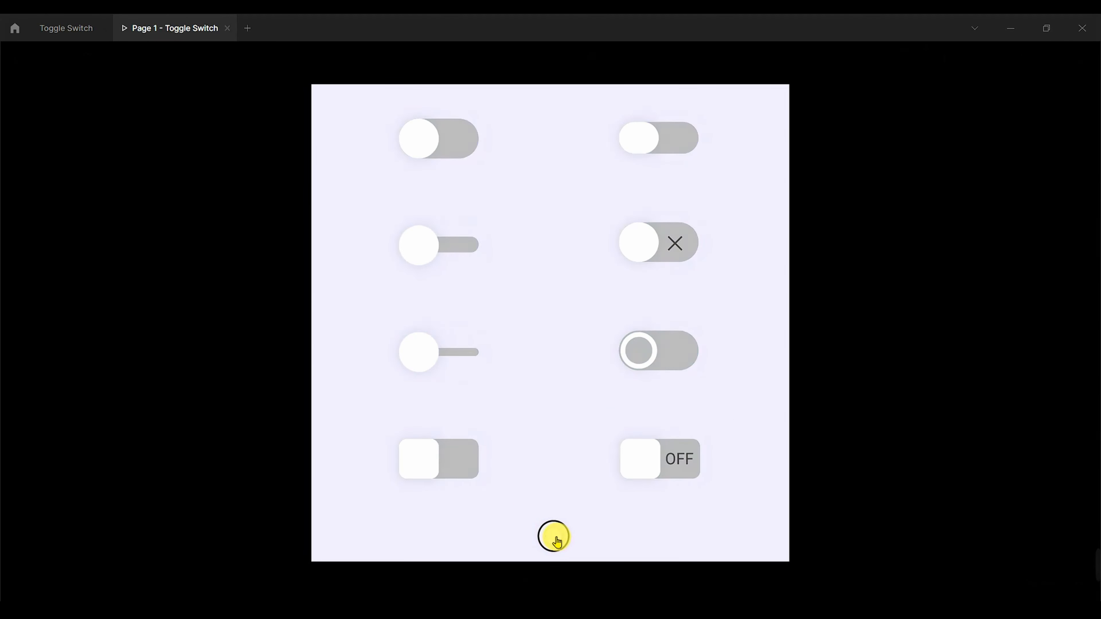
pyautogui.click(556, 540)
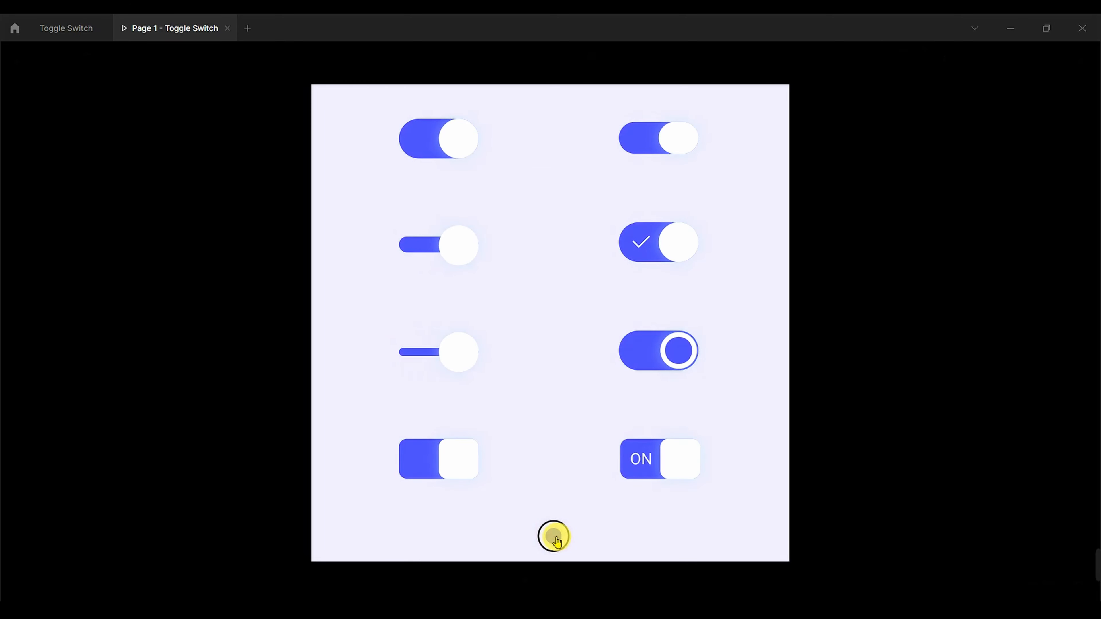
pyautogui.click(556, 541)
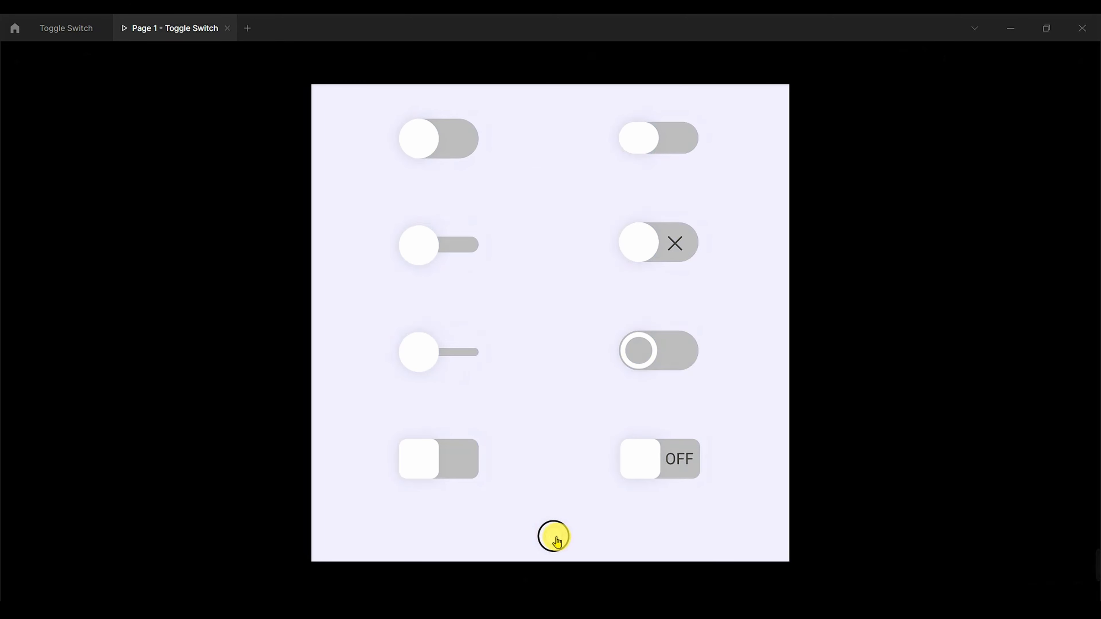
pyautogui.click(557, 540)
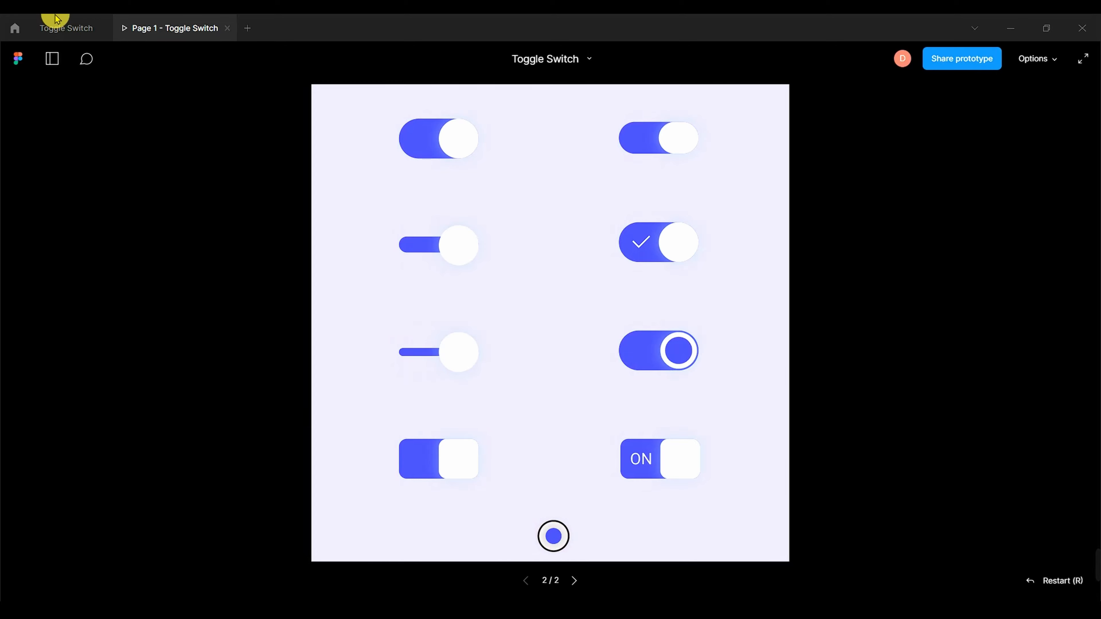
# - Return to the design file and change the OFF frame's background fill to black, 000000
pyautogui.click(55, 28)
pyautogui.click(214, 116)
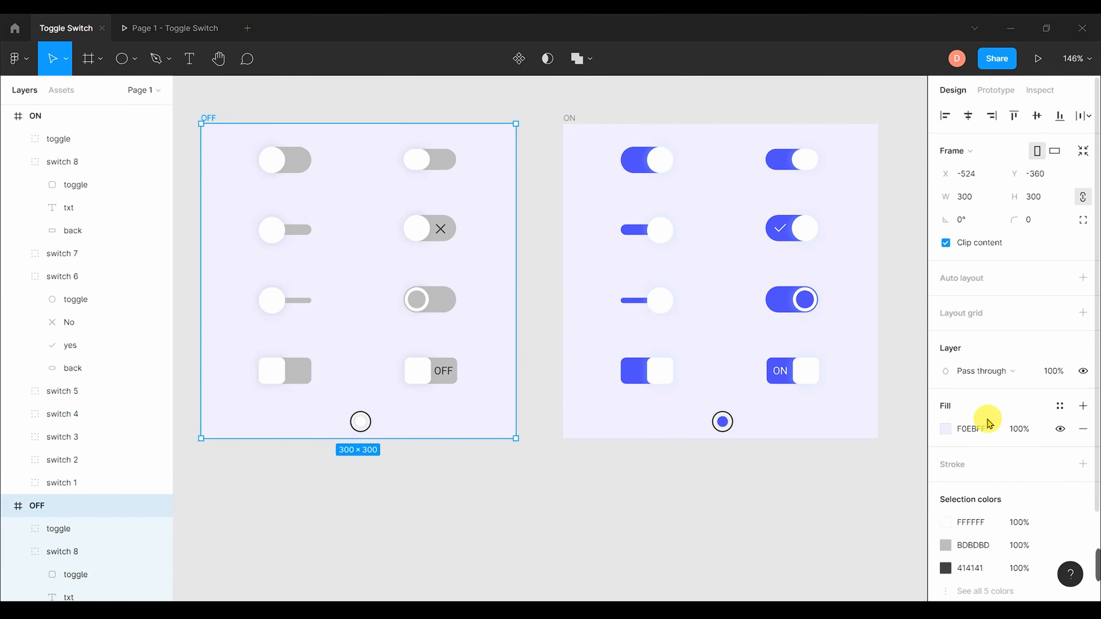
pyautogui.click(947, 430)
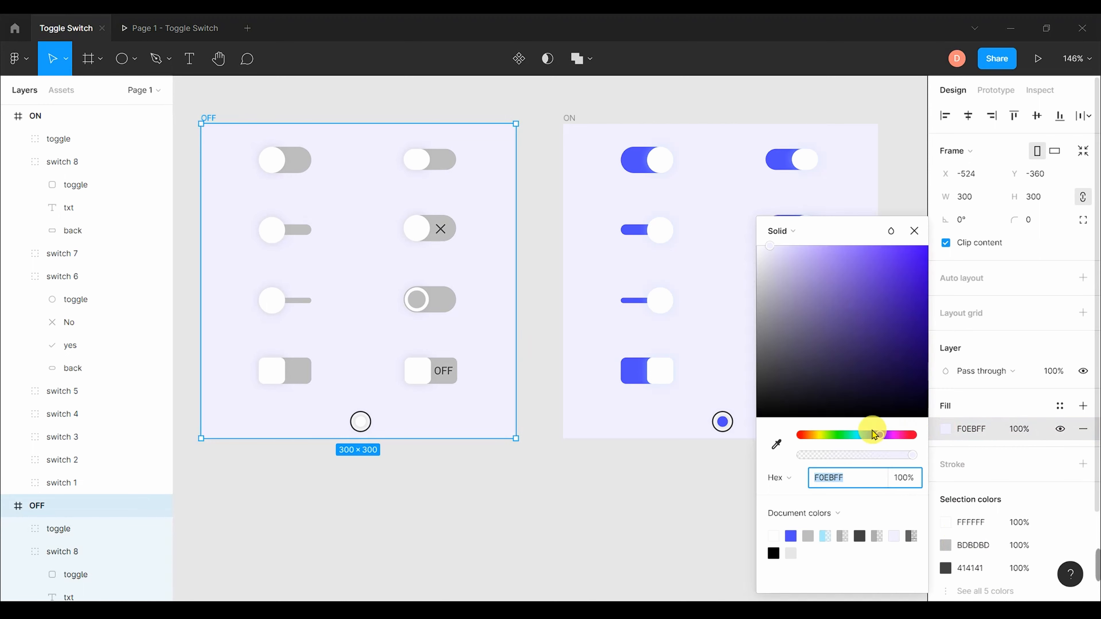
pyautogui.click(809, 376)
pyautogui.moveTo(719, 431); pyautogui.dragTo(725, 453)
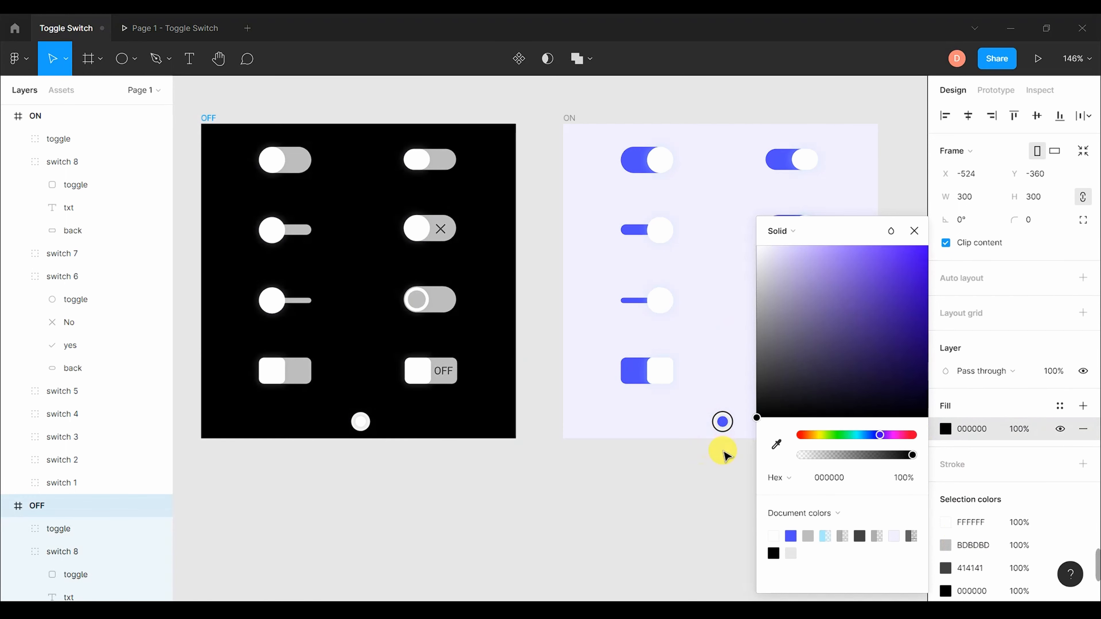
# - Change the ON frame's background fill to black, 000000, and close the colour picker
pyautogui.click(568, 121)
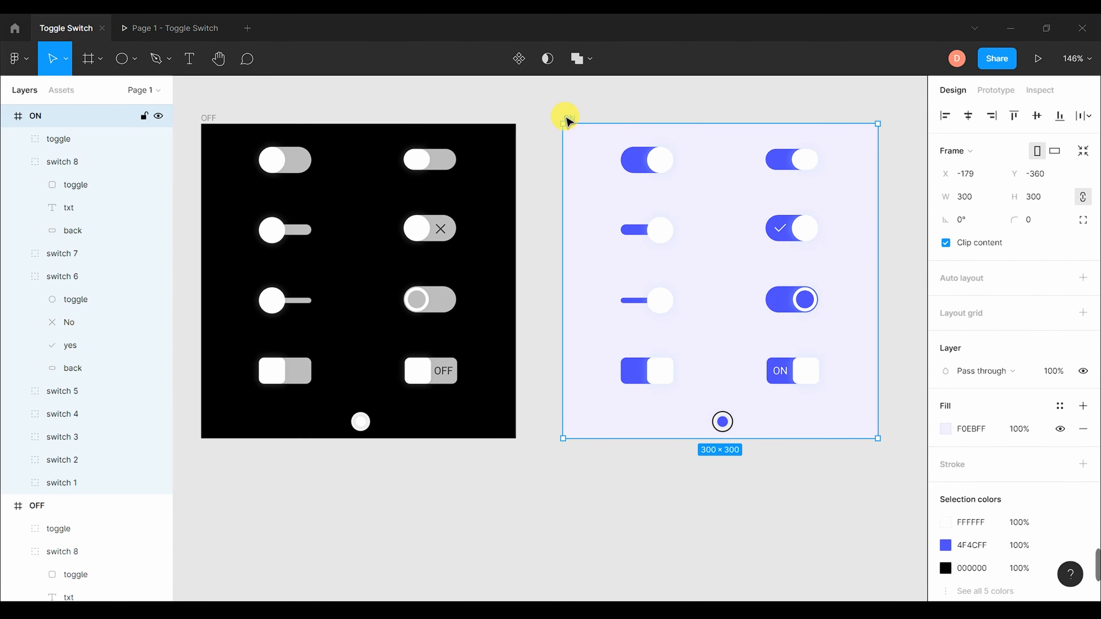
pyautogui.click(945, 429)
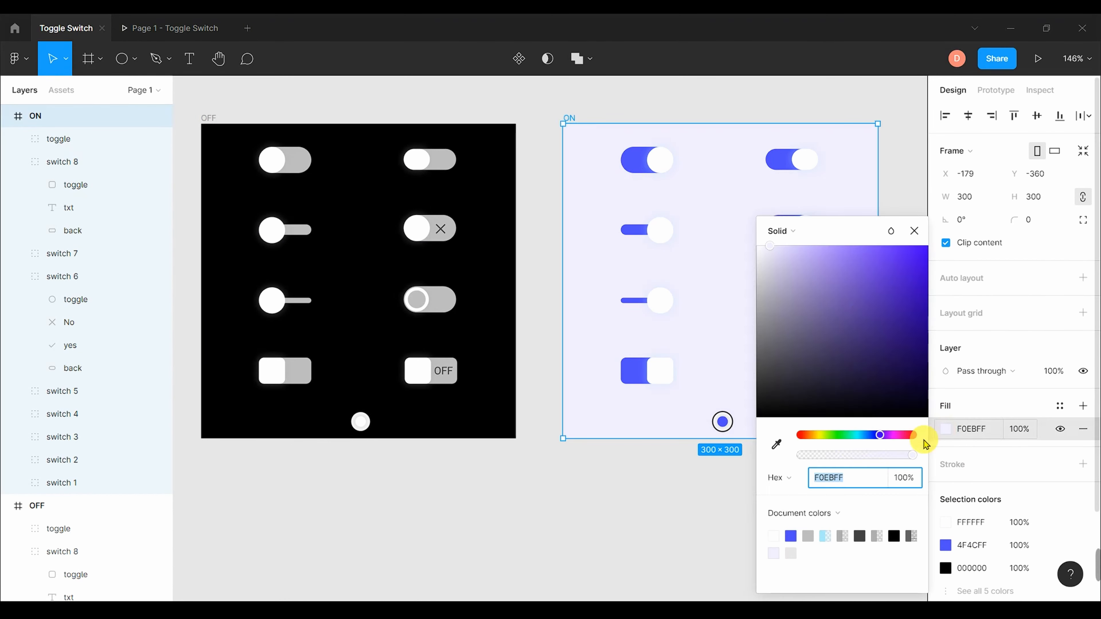
pyautogui.click(780, 449)
pyautogui.click(487, 351)
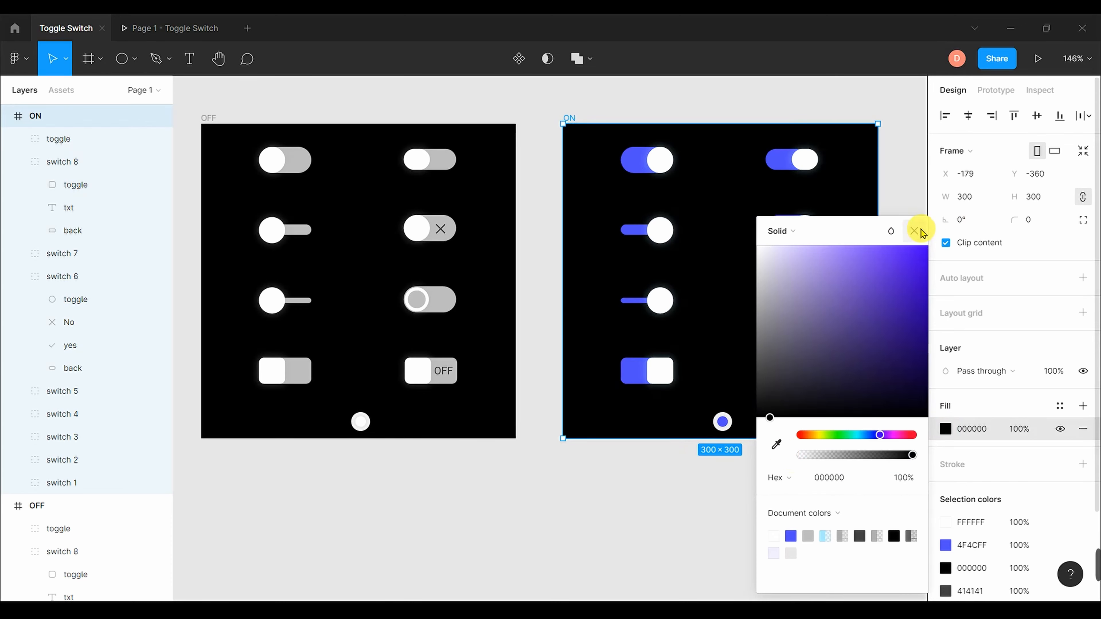
pyautogui.click(915, 231)
pyautogui.click(893, 125)
# - Switch to the prototype preview and test all eight switches on the black background by toggling the circular button
pyautogui.click(165, 28)
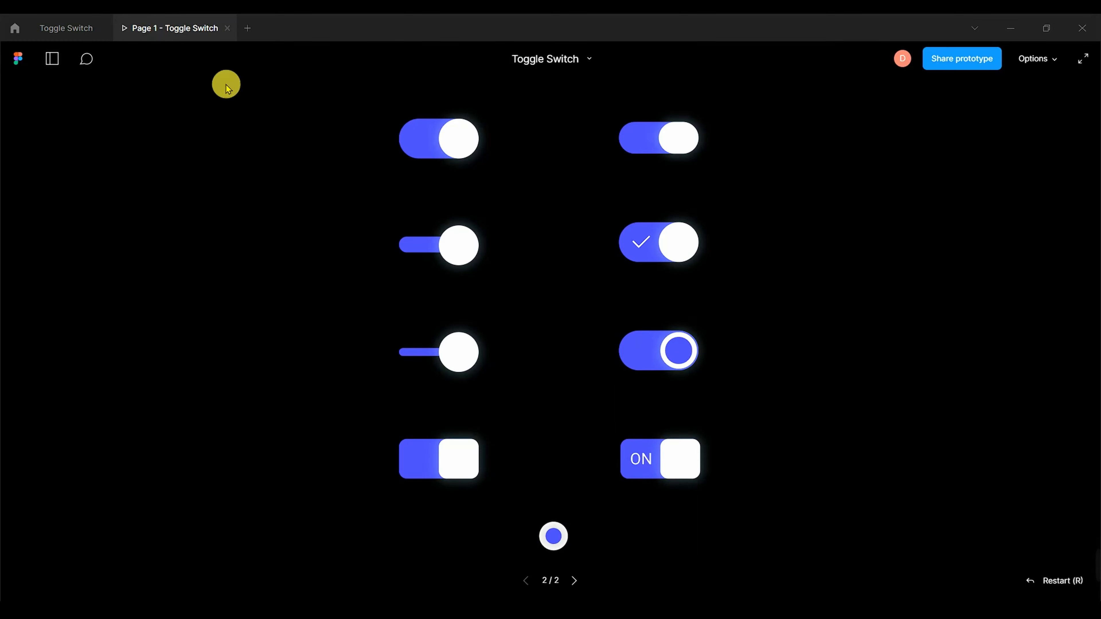
pyautogui.click(552, 542)
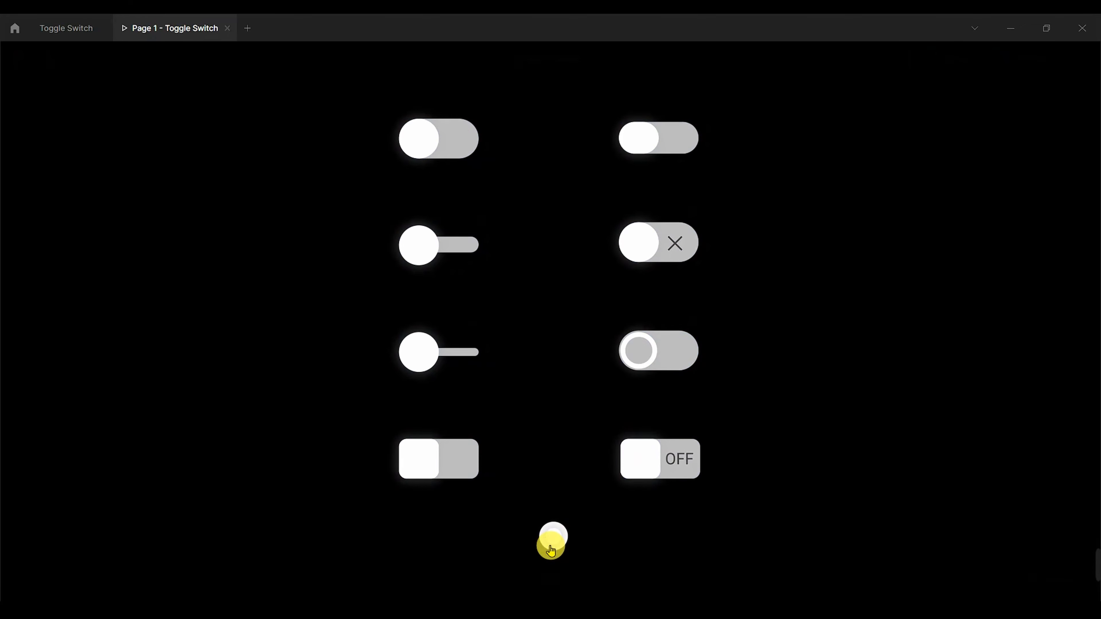
pyautogui.click(552, 543)
pyautogui.click(552, 542)
pyautogui.click(552, 542)
pyautogui.click(552, 542)
pyautogui.click(559, 541)
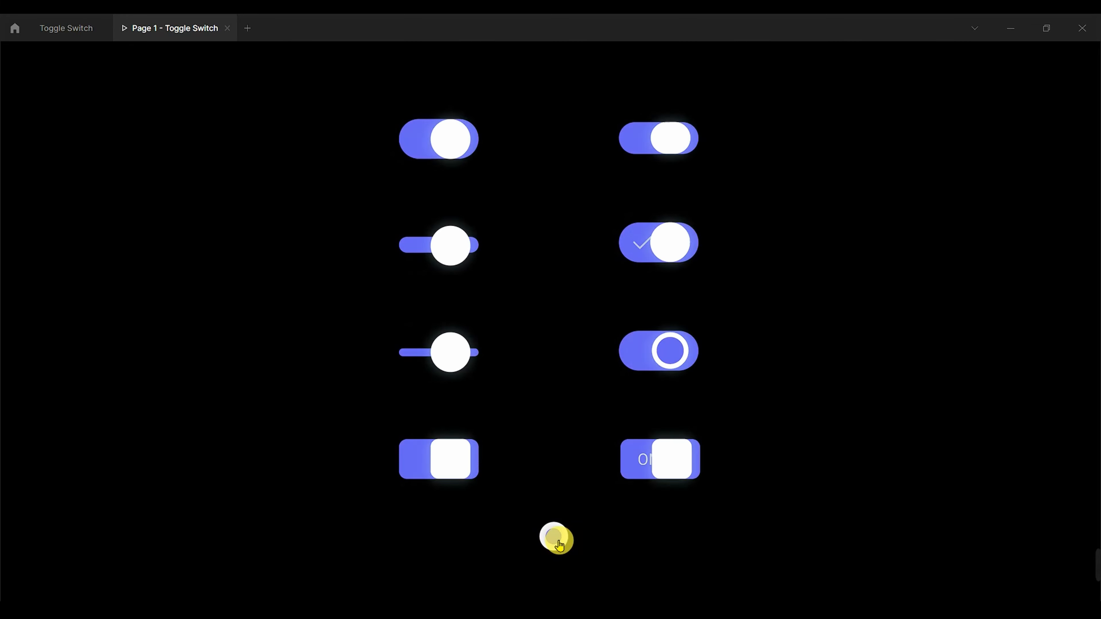
pyautogui.click(555, 537)
pyautogui.click(555, 538)
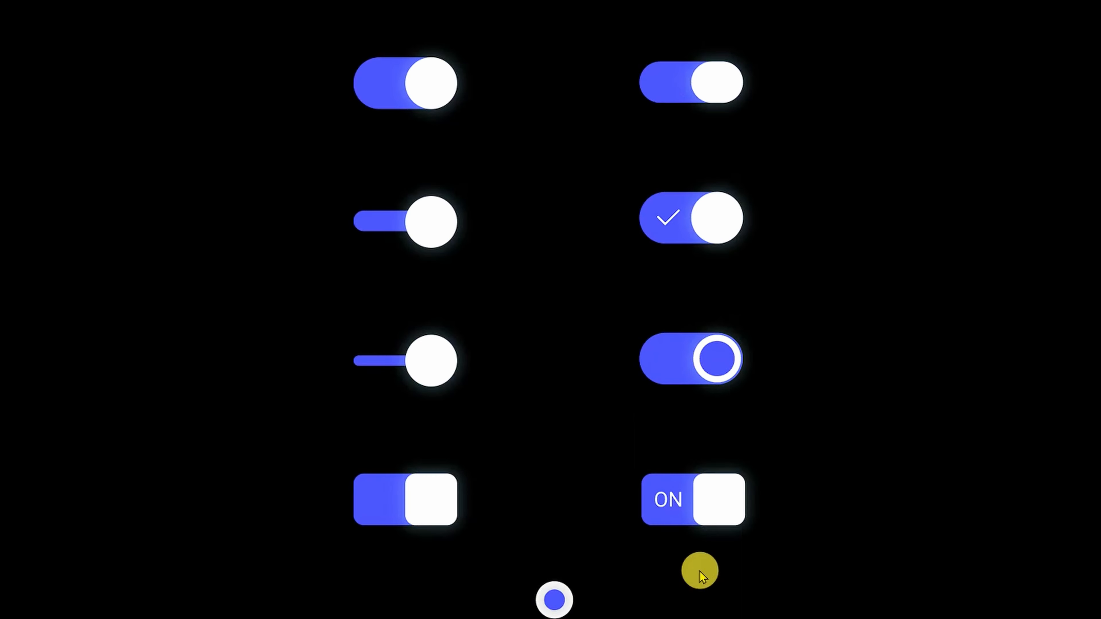
# - Check the ON and OFF animations in the full-screen preview by toggling the circular button several times
pyautogui.click(554, 538)
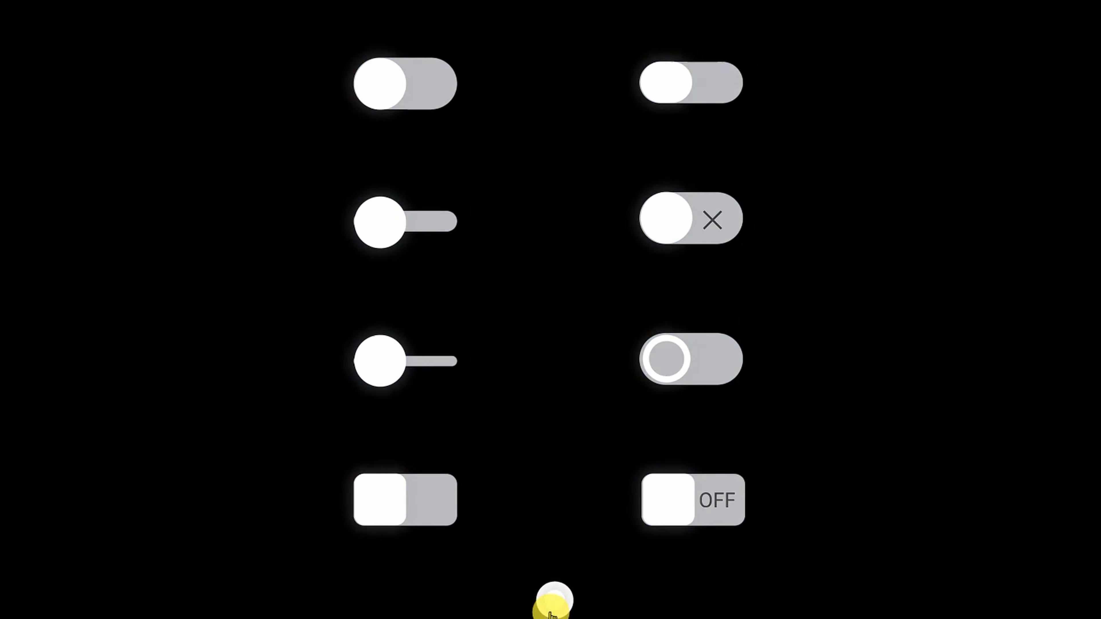
pyautogui.click(553, 611)
pyautogui.click(552, 612)
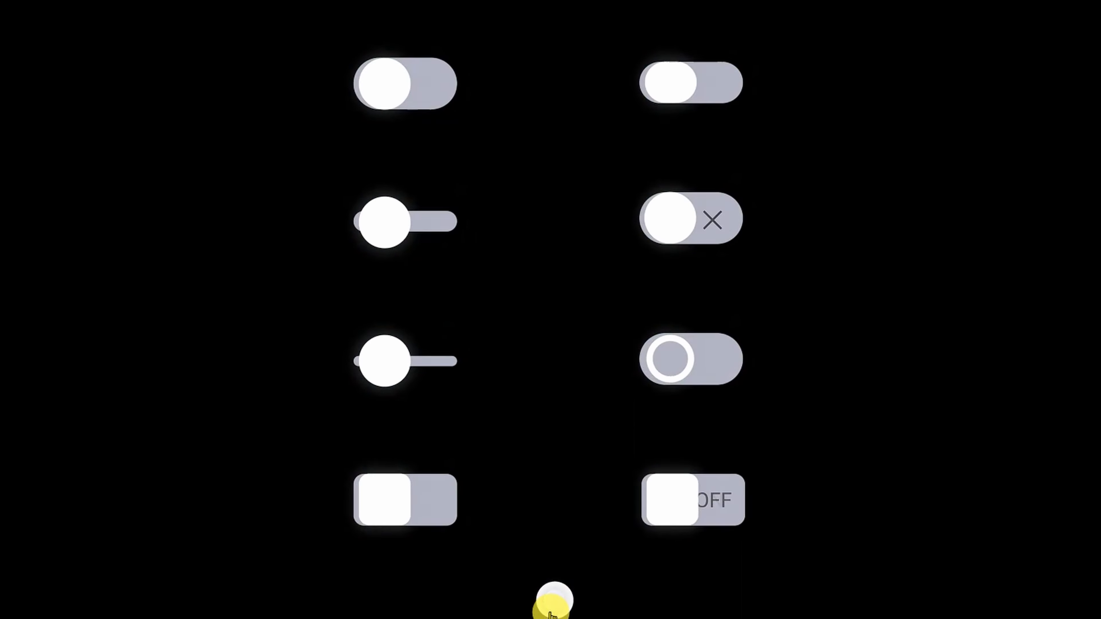
pyautogui.click(552, 612)
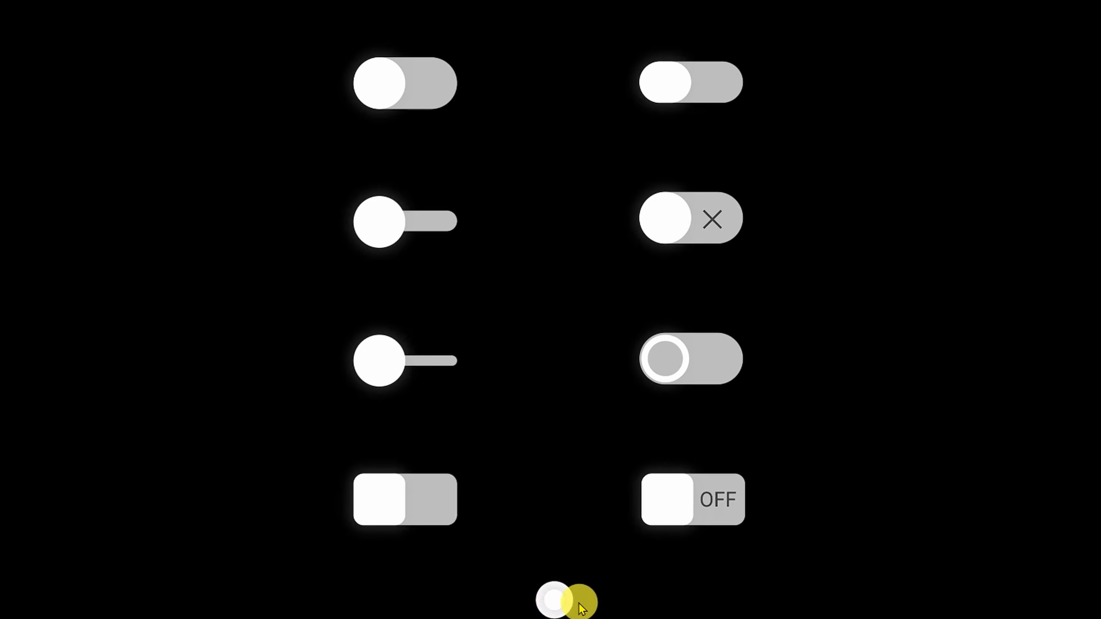
pyautogui.click(562, 607)
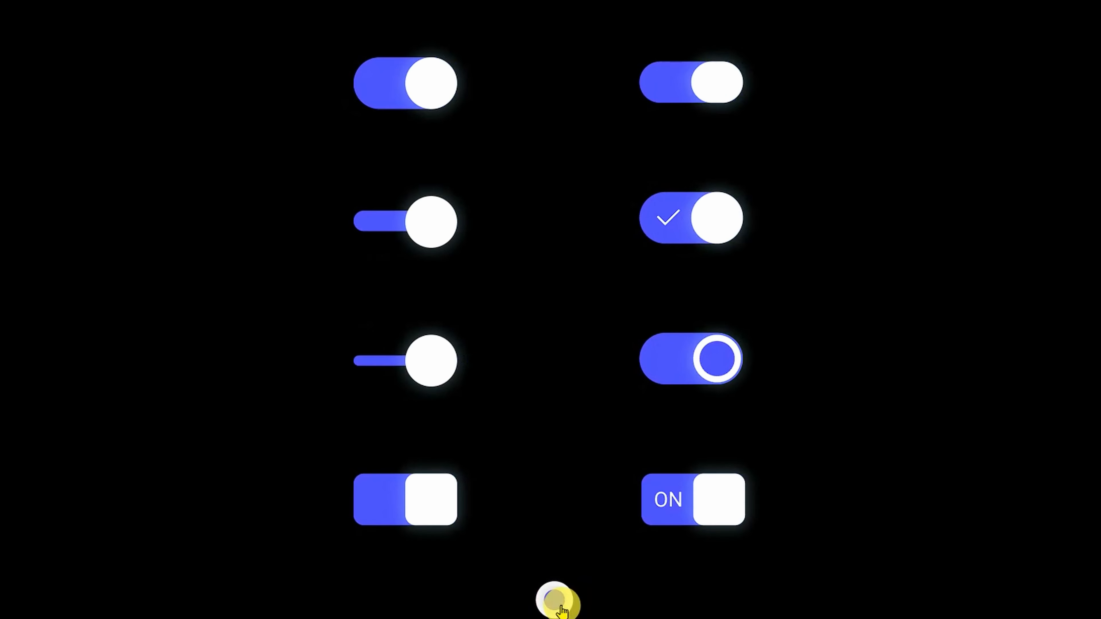
pyautogui.click(559, 605)
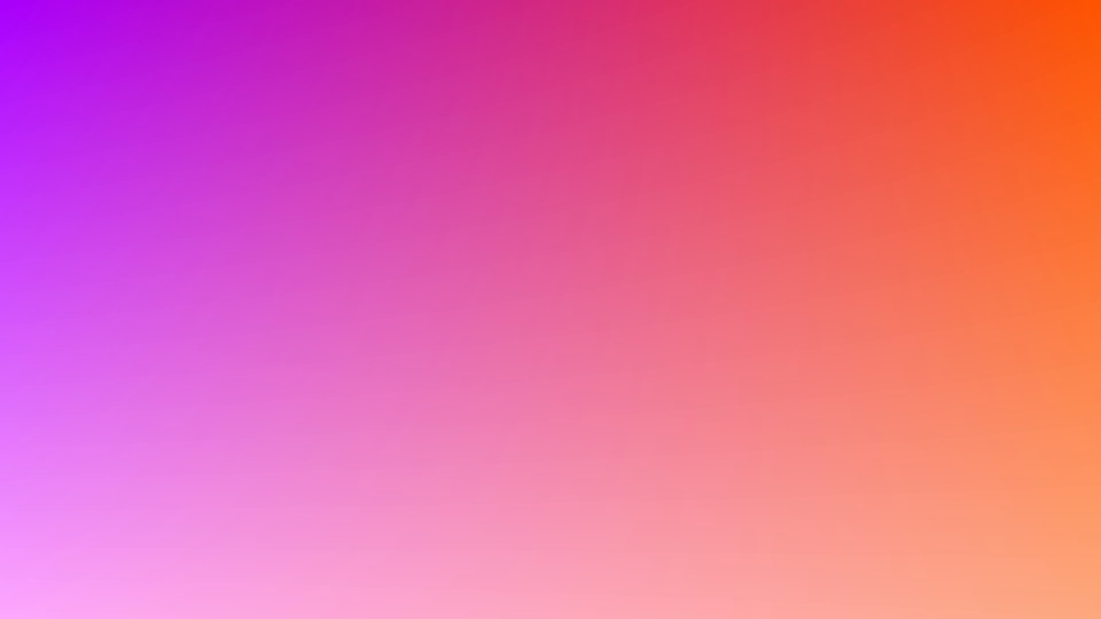